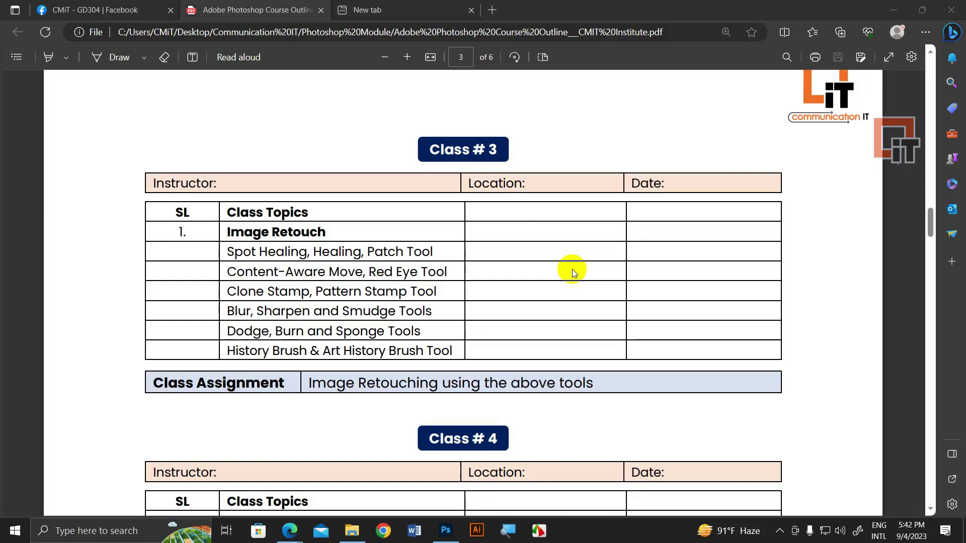
# Step: Highlight the image retouch topic lines, from healing through clone stamp, then deselect
pyautogui.moveTo(434, 292); pyautogui.dragTo(215, 231)
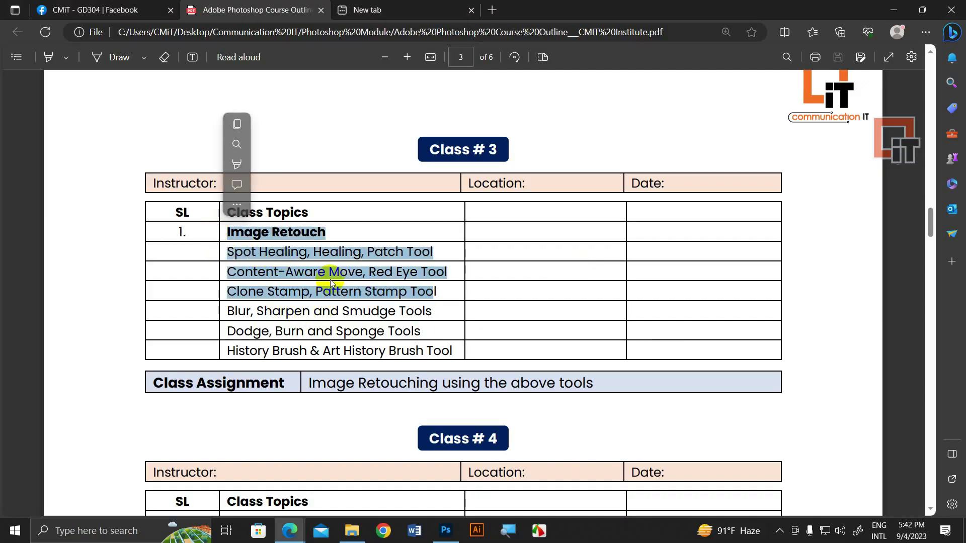
pyautogui.click(446, 292)
pyautogui.moveTo(391, 290); pyautogui.dragTo(215, 241)
pyautogui.click(269, 312)
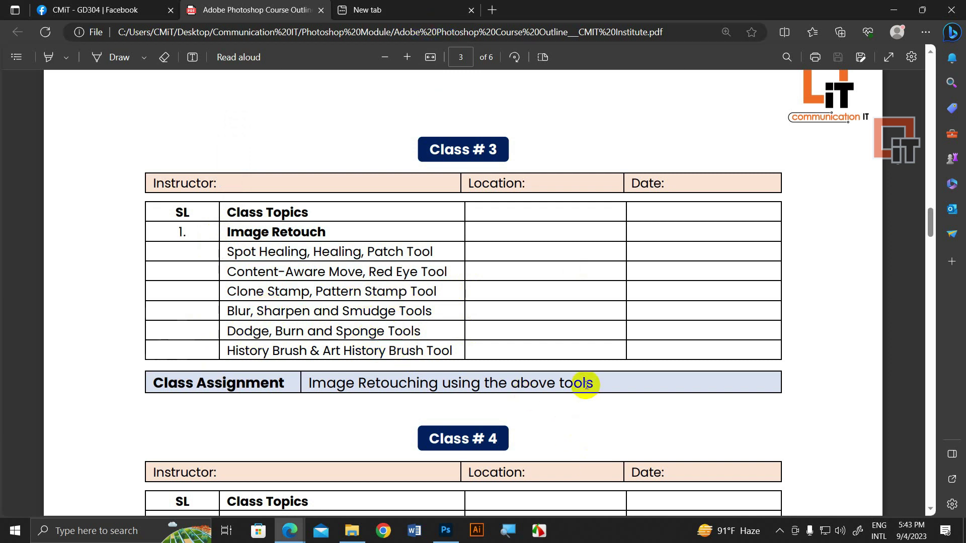
# Step: Launch the browser, dismiss its profile window and switch to the new tab
pyautogui.click(384, 532)
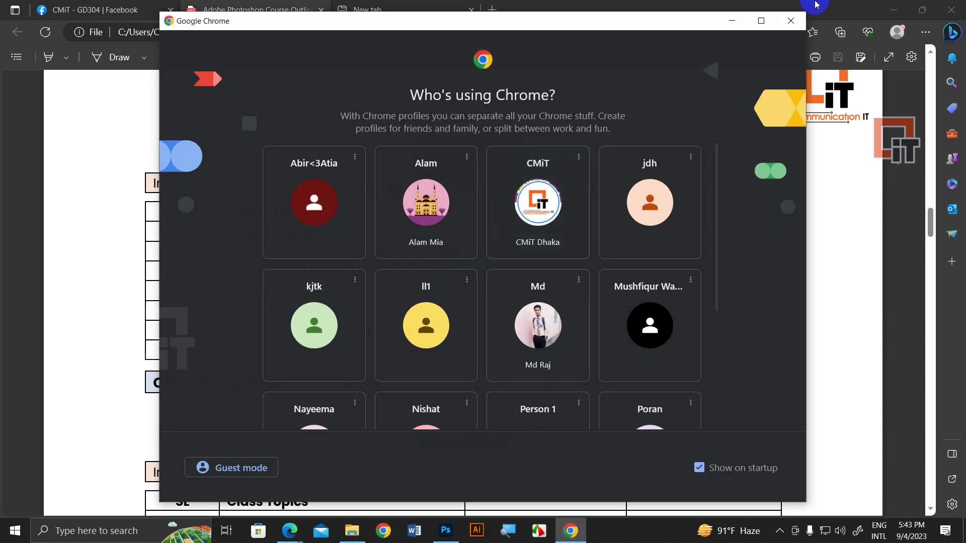
pyautogui.click(762, 23)
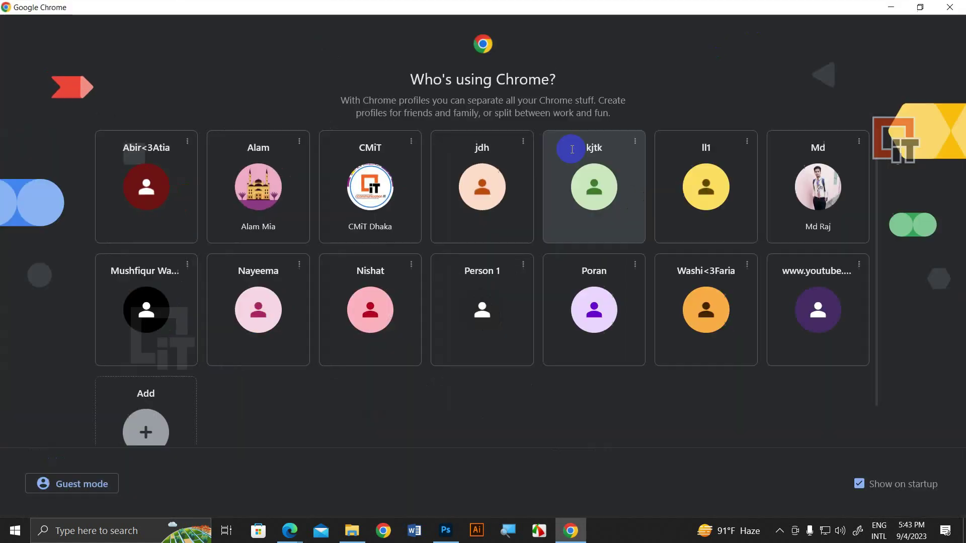
pyautogui.click(951, 7)
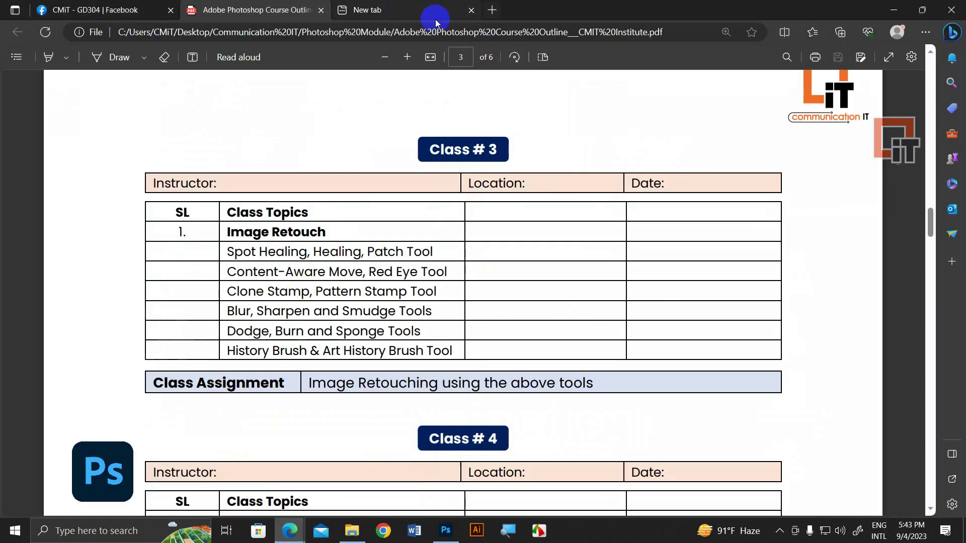
pyautogui.click(420, 19)
pyautogui.write('raw image')
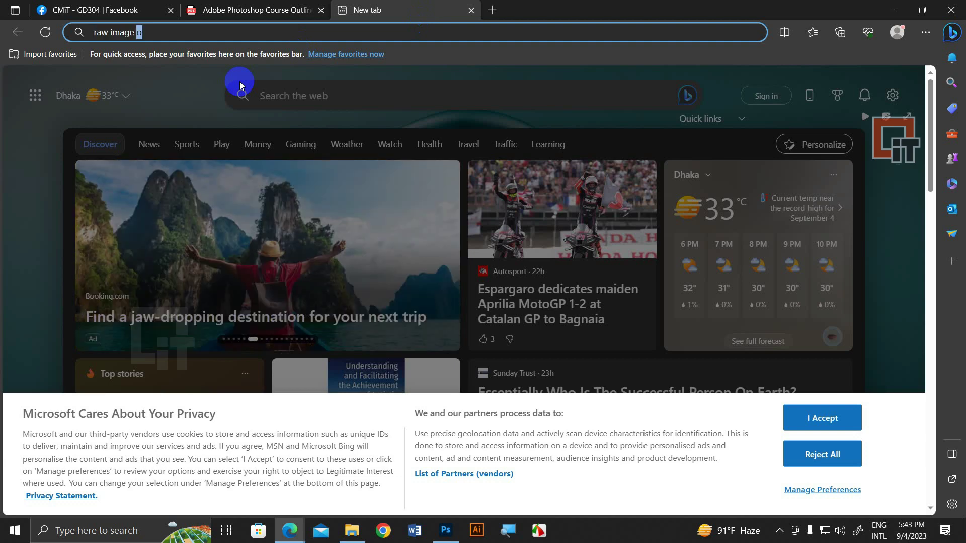
# Step: Search the web for 'raw image model with a background'
pyautogui.write('w')
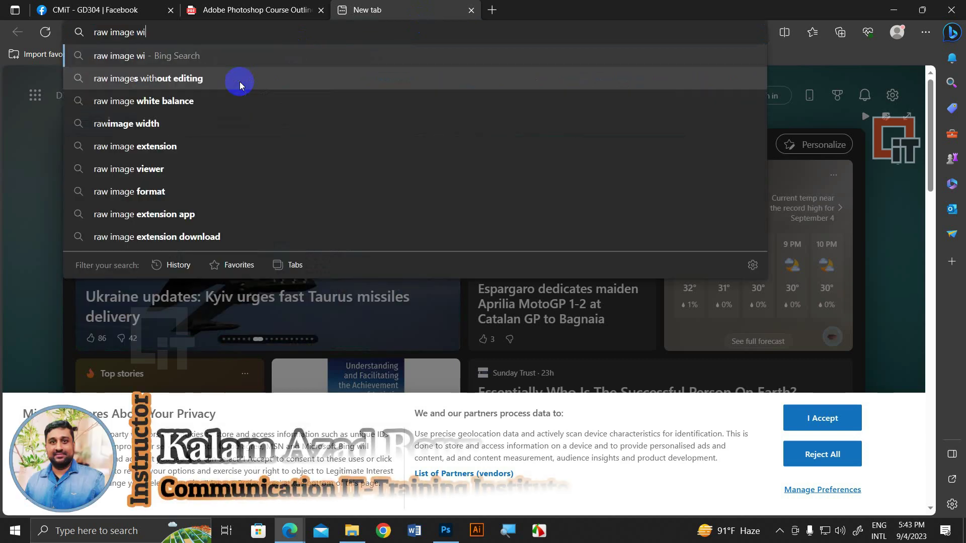
pyautogui.press('BackSpace')
pyautogui.write('mo')
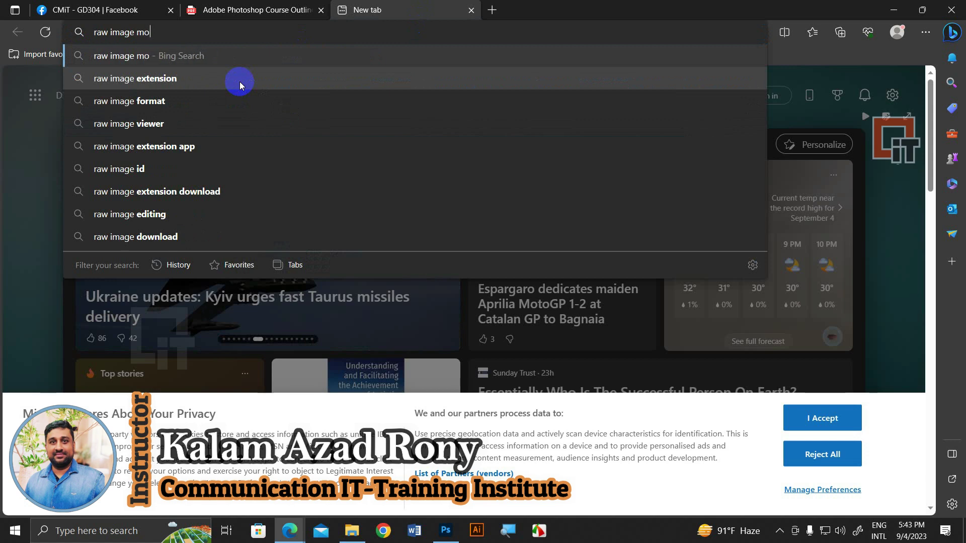
pyautogui.write('del wit')
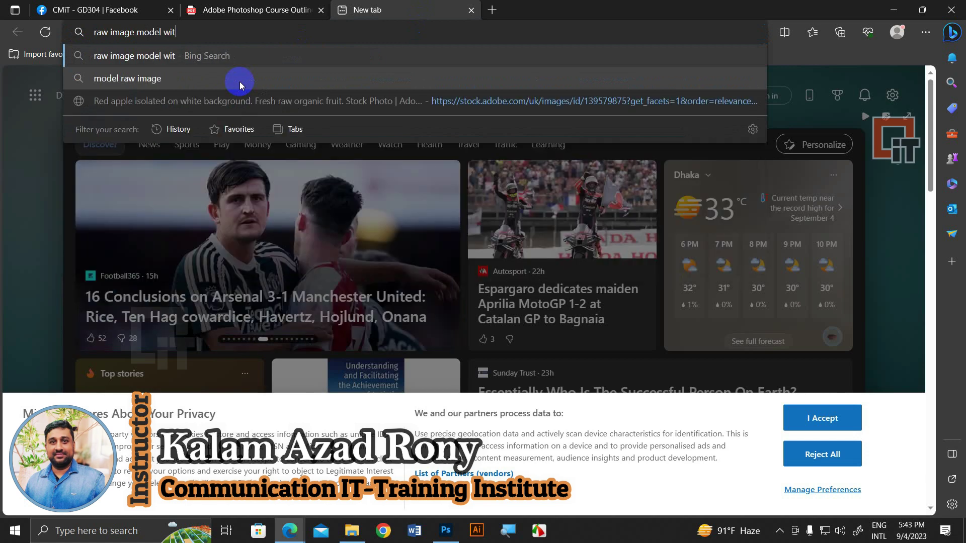
pyautogui.write('h a bag')
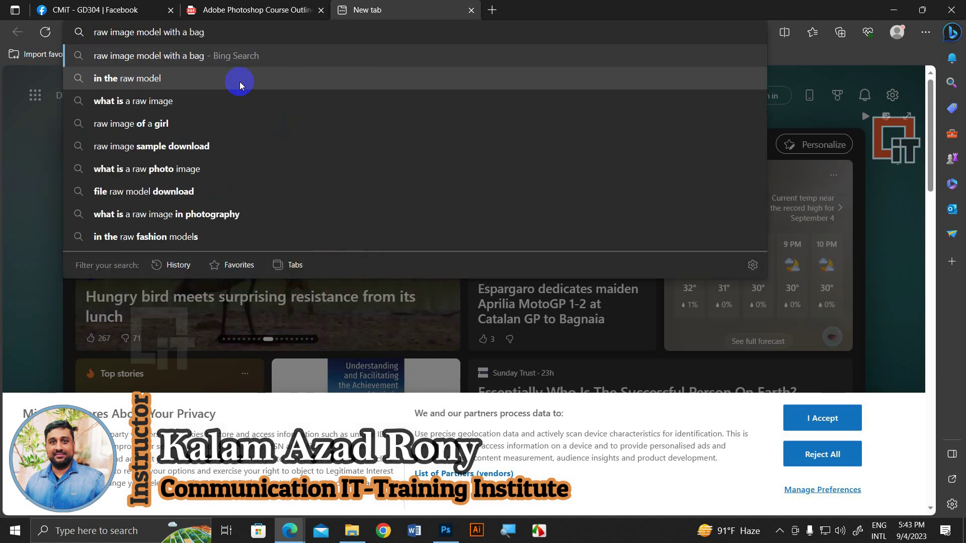
pyautogui.press('BackSpace')
pyautogui.write('ck')
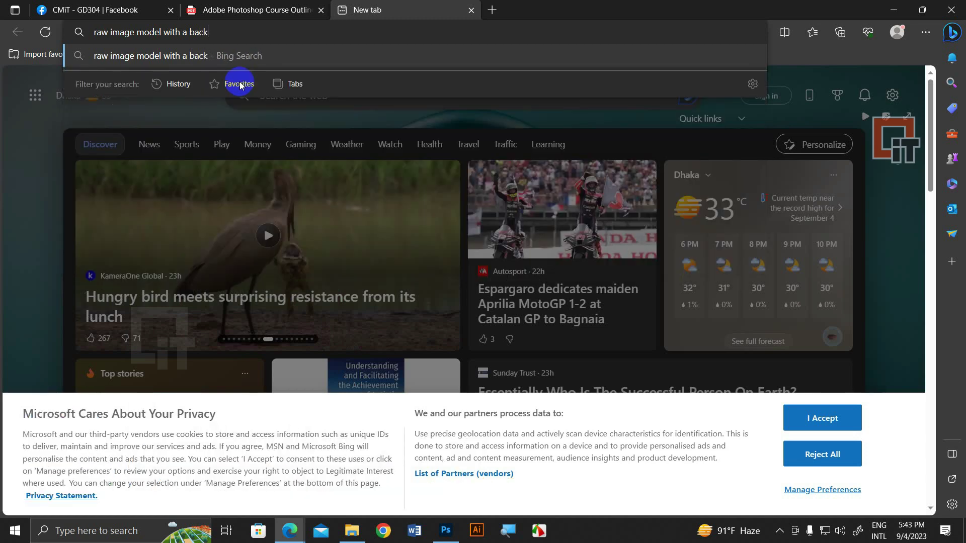
pyautogui.write('ground')
pyautogui.press('Return')
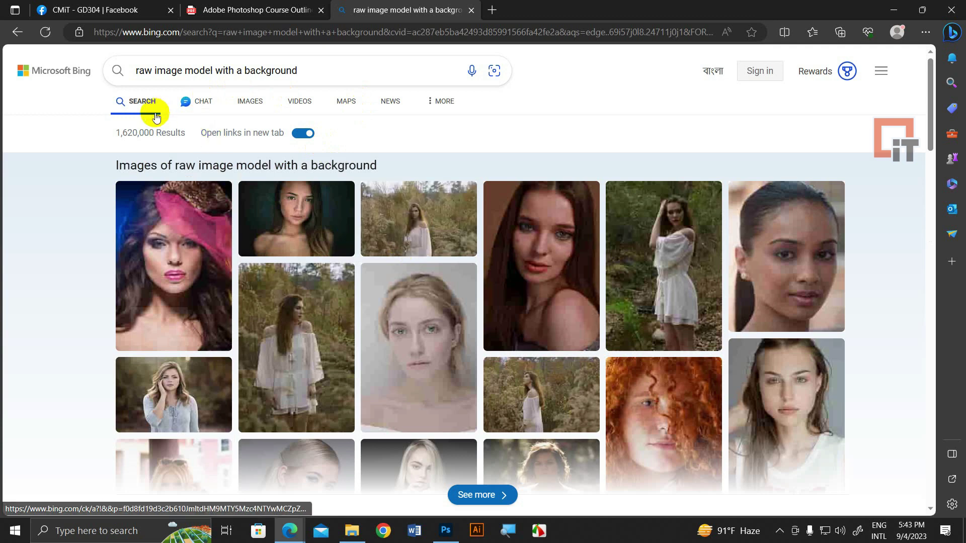
# Step: Switch to image results and enlarge a railroad-track photo
pyautogui.click(243, 99)
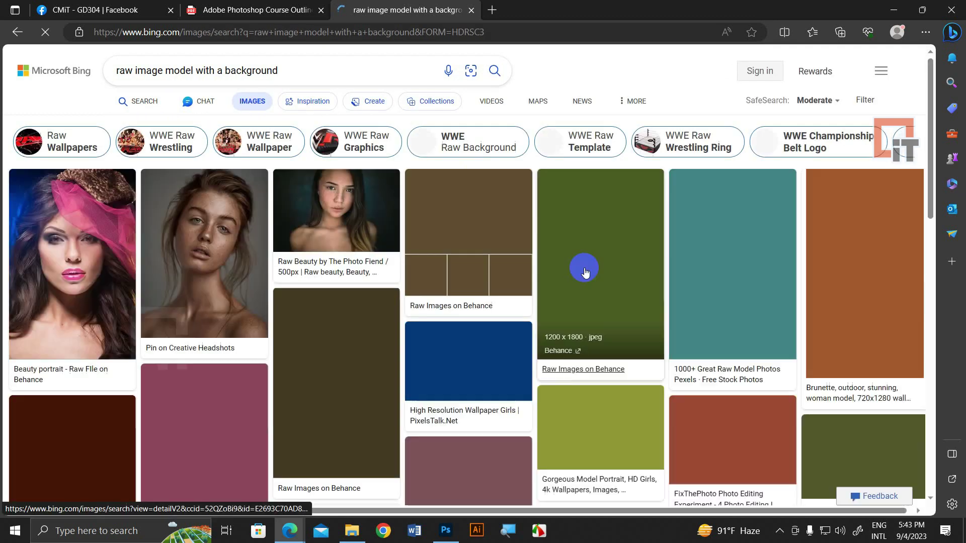
pyautogui.moveTo(468, 219)
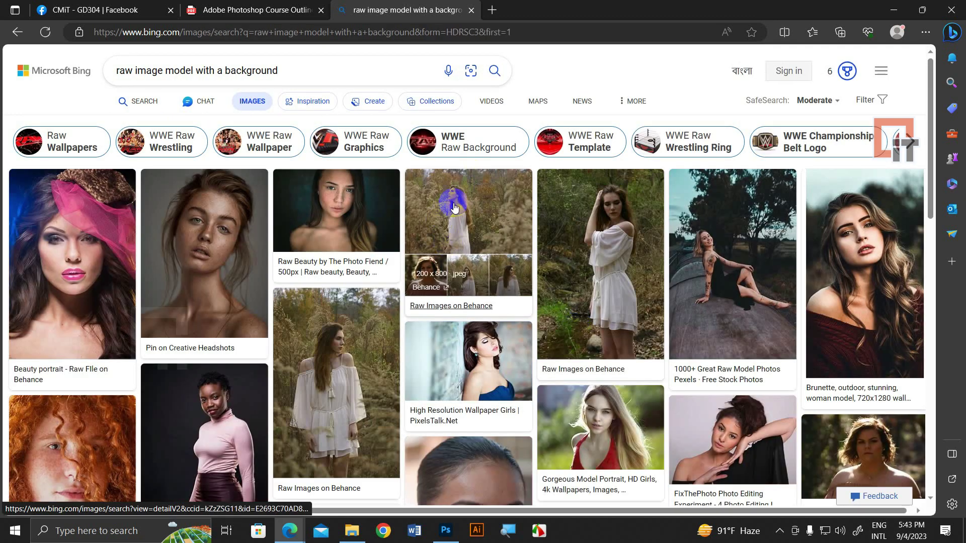
pyautogui.scroll(-3, 454, 216)
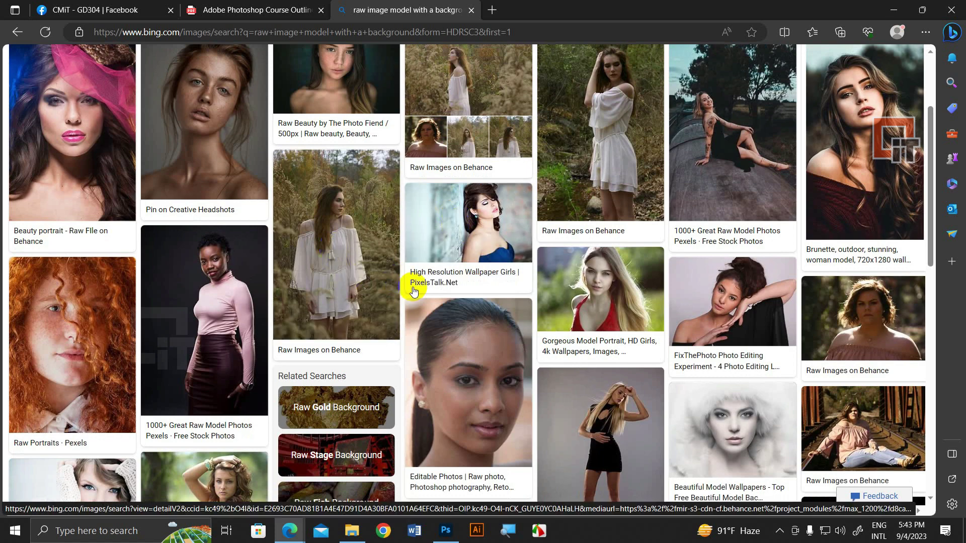
pyautogui.scroll(-1, 413, 291)
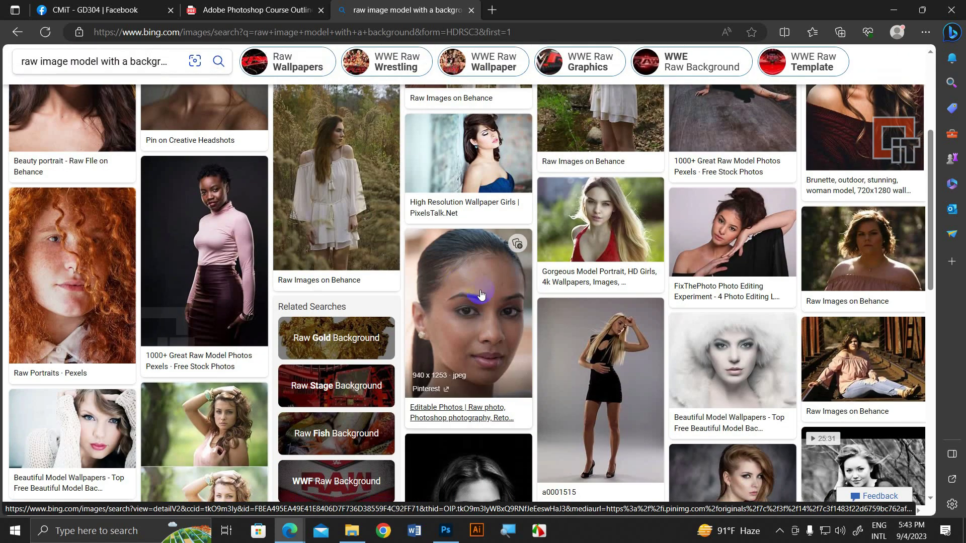
pyautogui.click(856, 348)
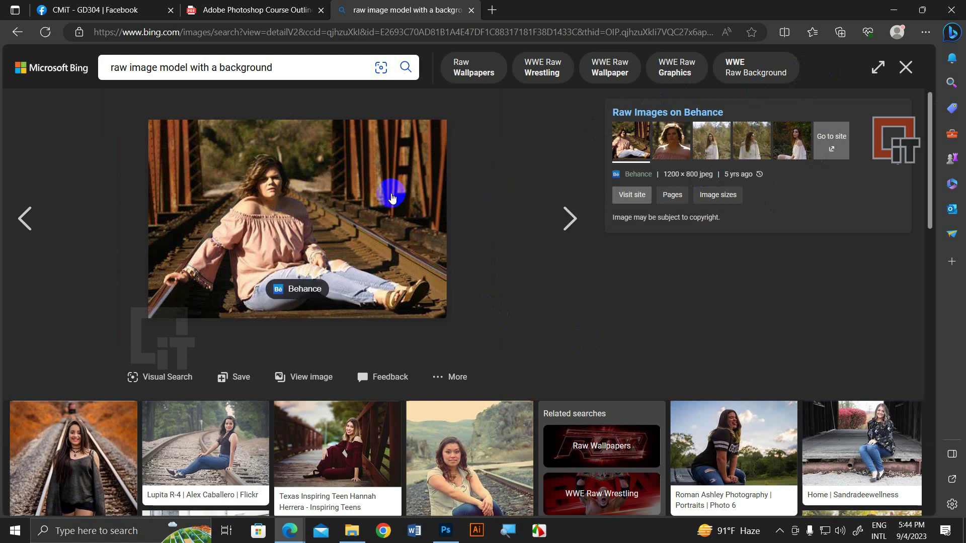
# Step: Preview the related photo of the woman standing on the tracks and bring up its options
pyautogui.scroll(-5, 578, 277)
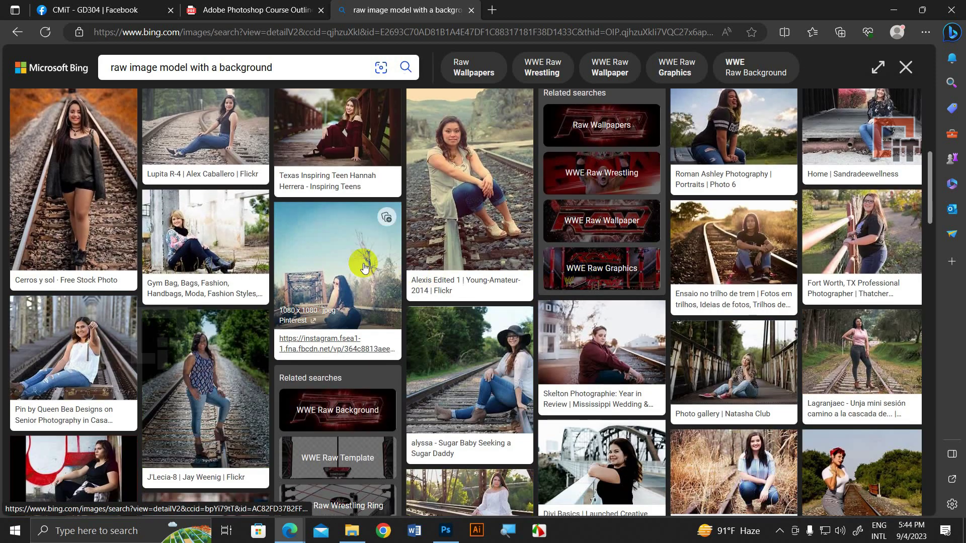
pyautogui.moveTo(205, 231)
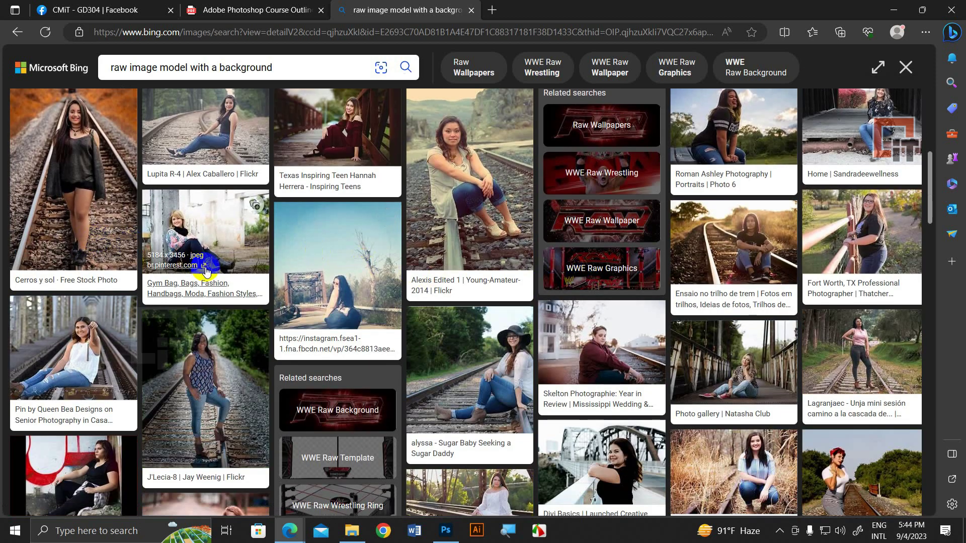
pyautogui.scroll(-3, 205, 267)
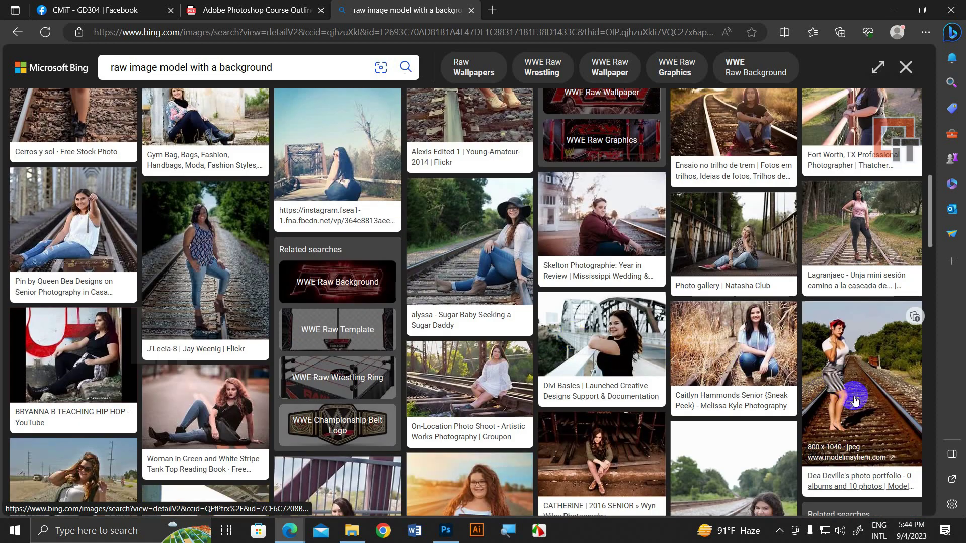
pyautogui.click(869, 362)
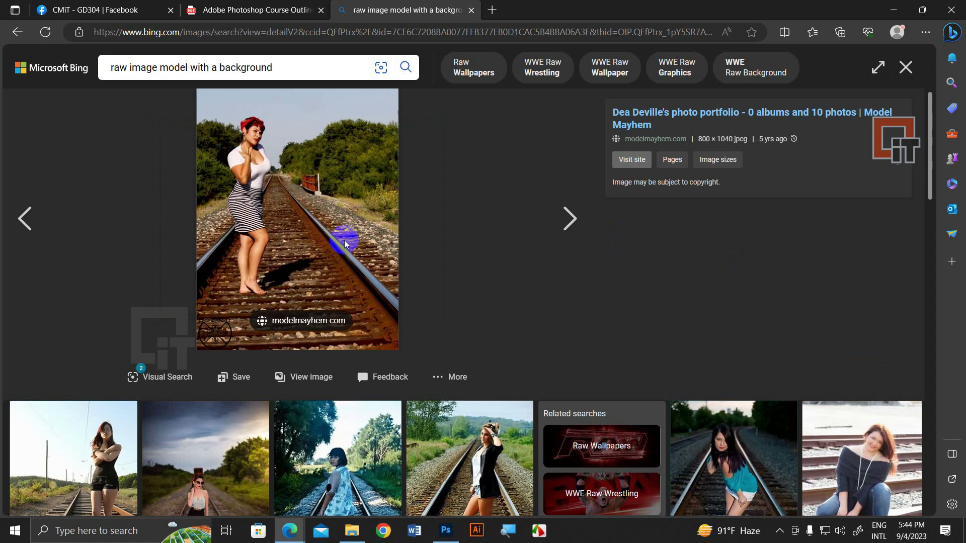
pyautogui.rightClick(345, 244)
# Step: Save the full-size railway photo to Downloads as 4cdf188e8447d.jpg and preview it
pyautogui.click(364, 253)
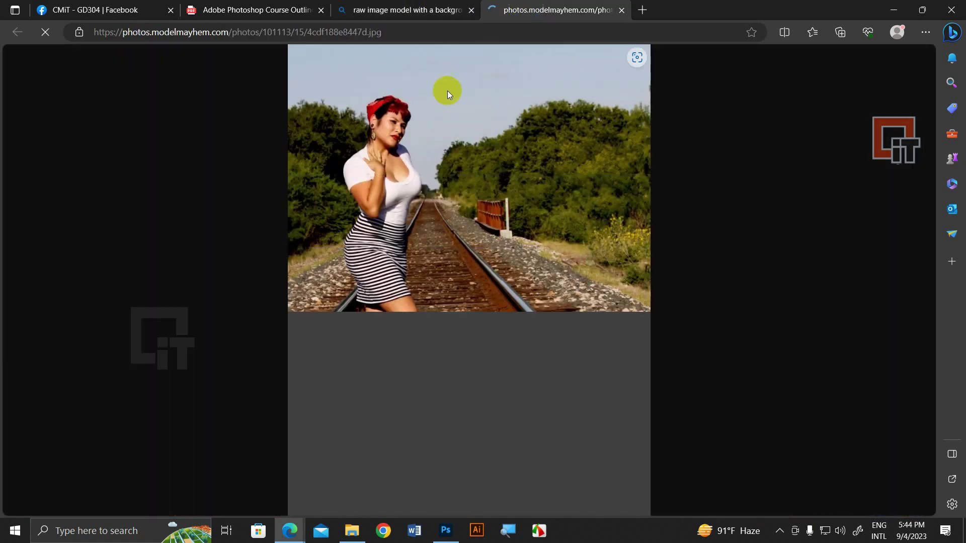
pyautogui.click(463, 255)
pyautogui.rightClick(483, 242)
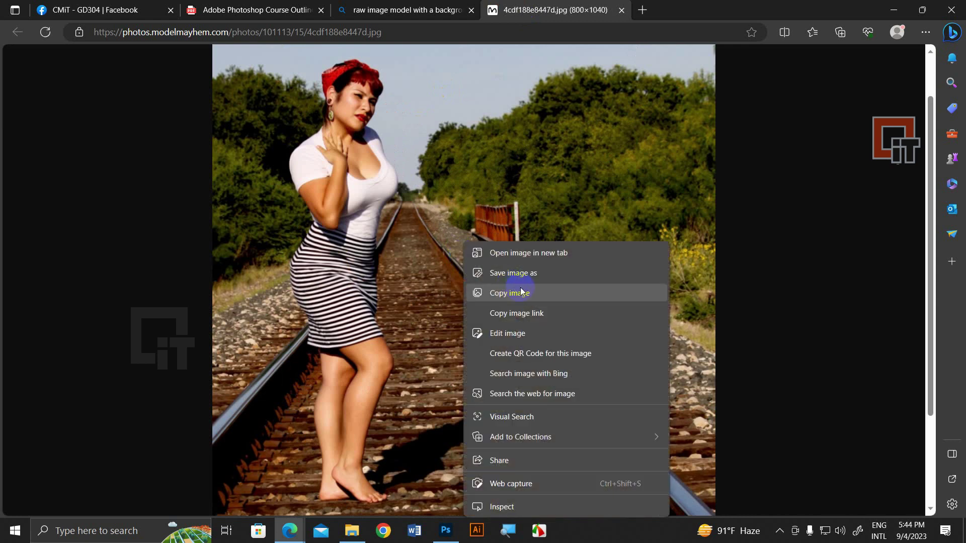
pyautogui.click(513, 274)
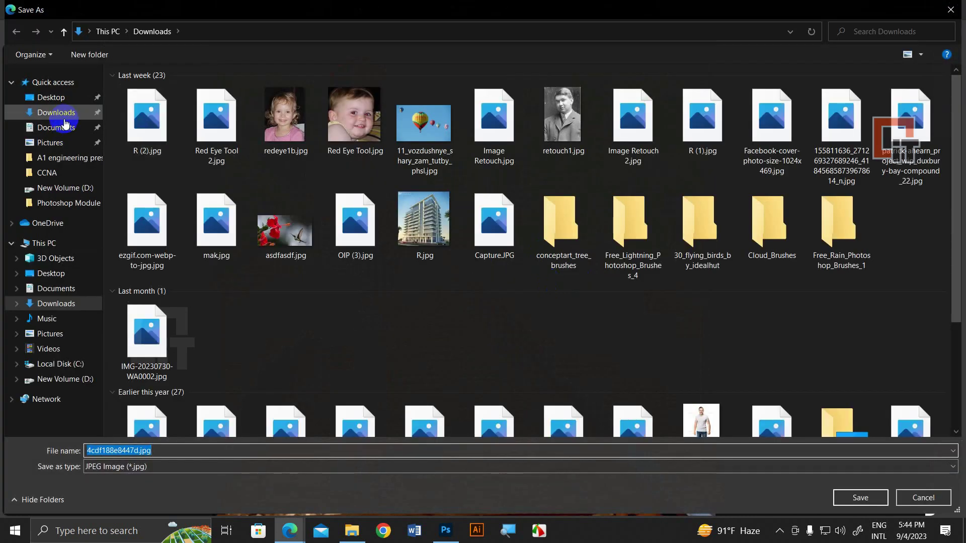
pyautogui.click(55, 114)
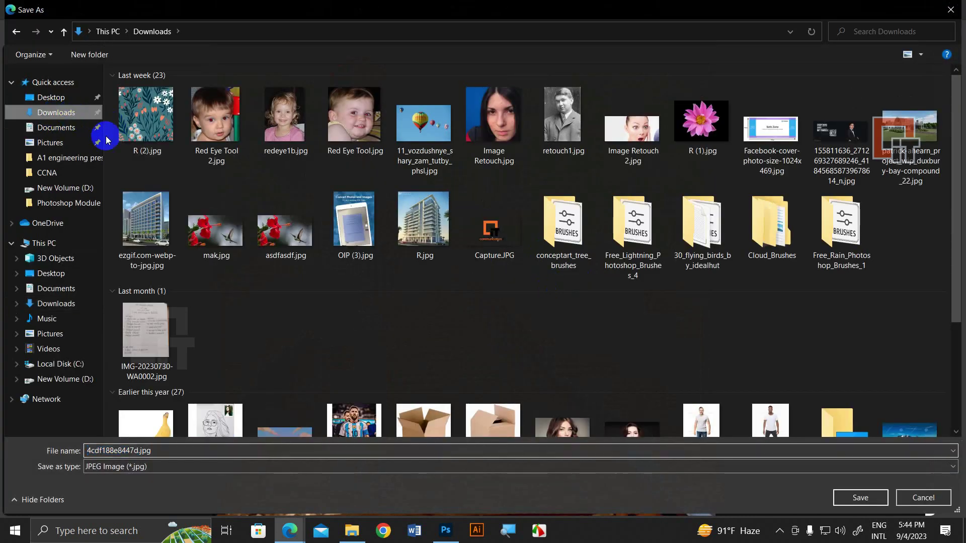
pyautogui.click(868, 499)
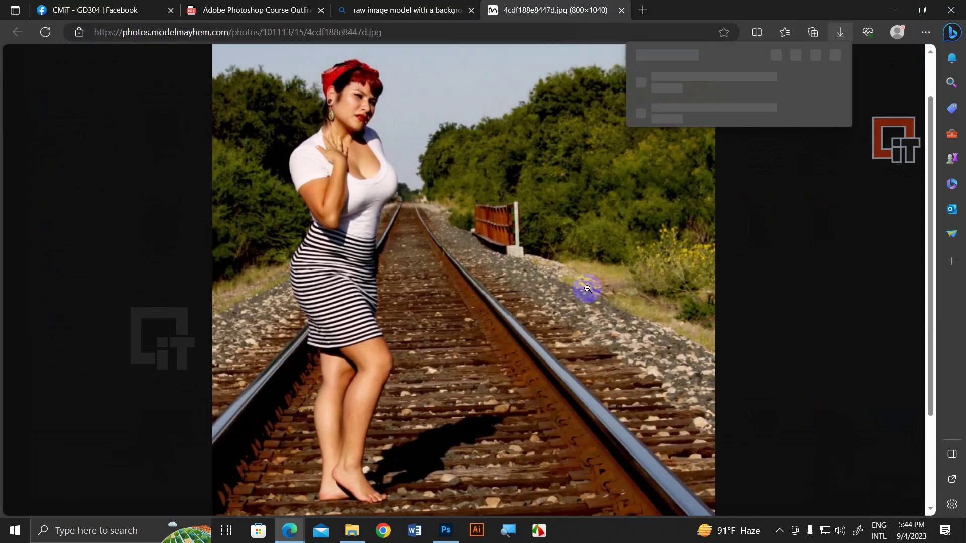
pyautogui.click(663, 87)
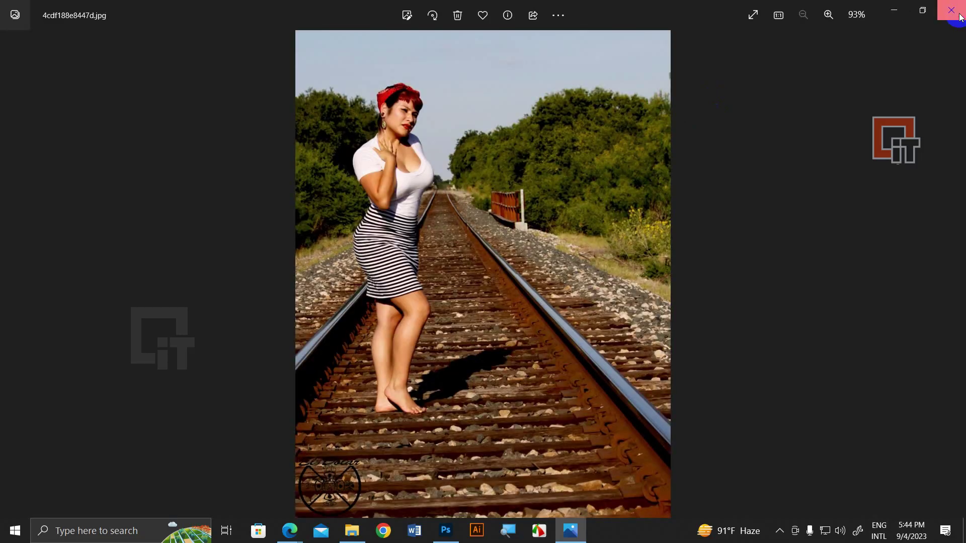
pyautogui.click(956, 7)
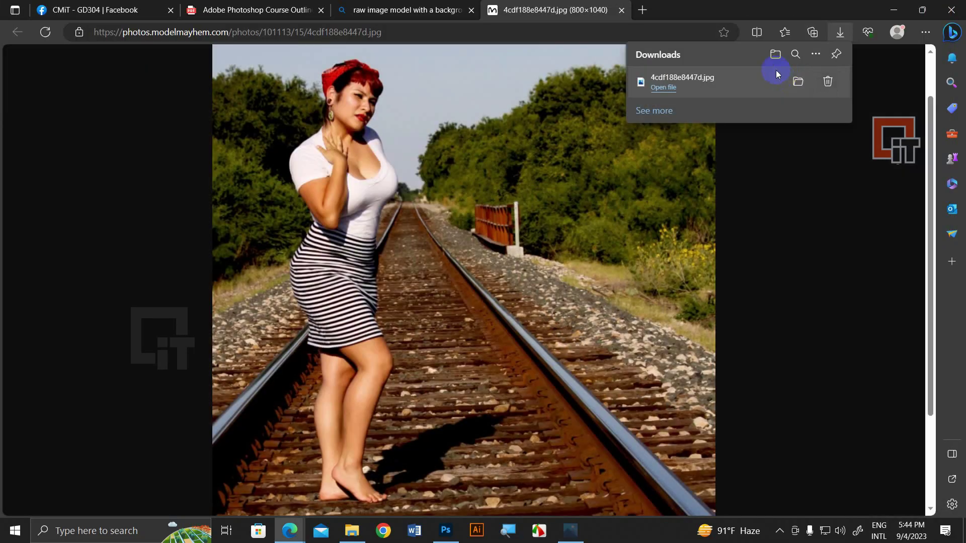
# Step: Locate 4cdf188e8447d.jpg in Downloads and open it with Adobe Photoshop
pyautogui.click(799, 82)
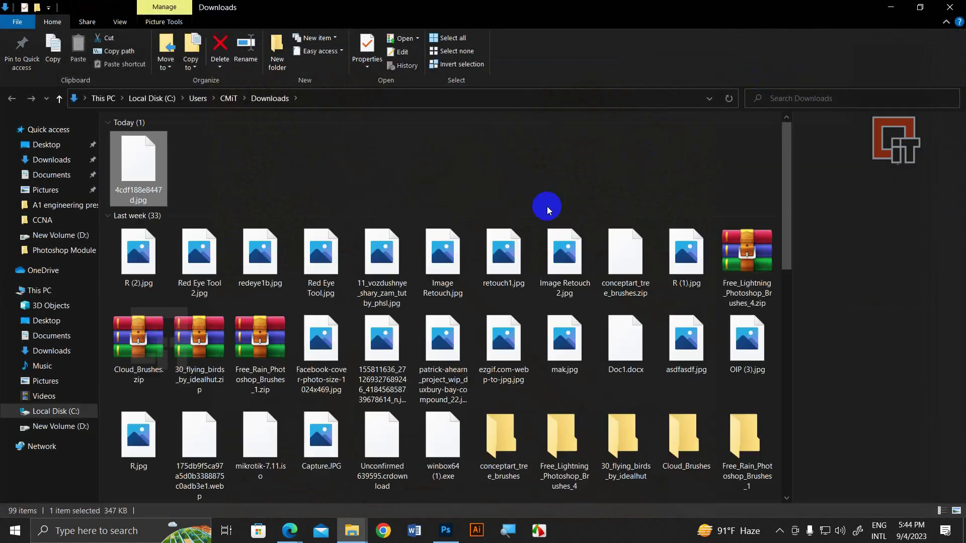
pyautogui.rightClick(139, 159)
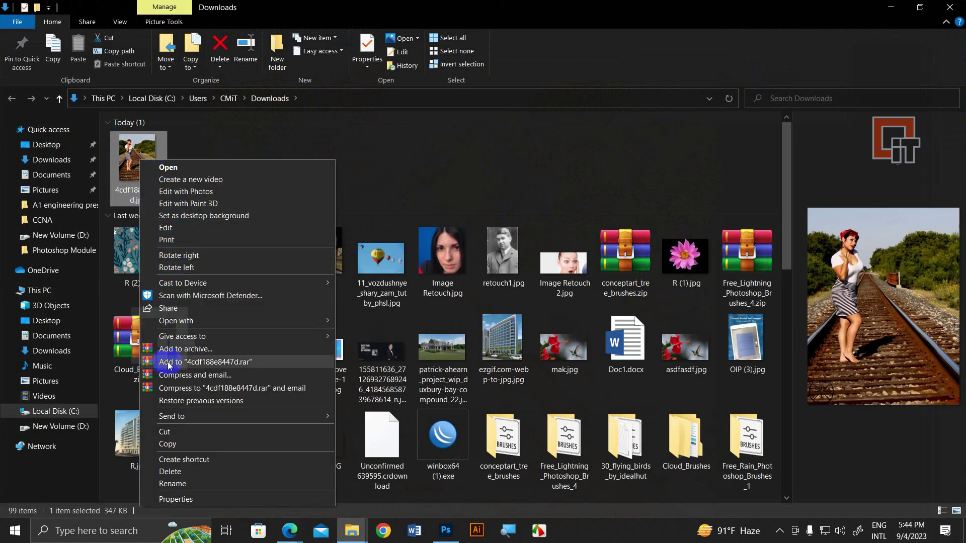
pyautogui.click(417, 333)
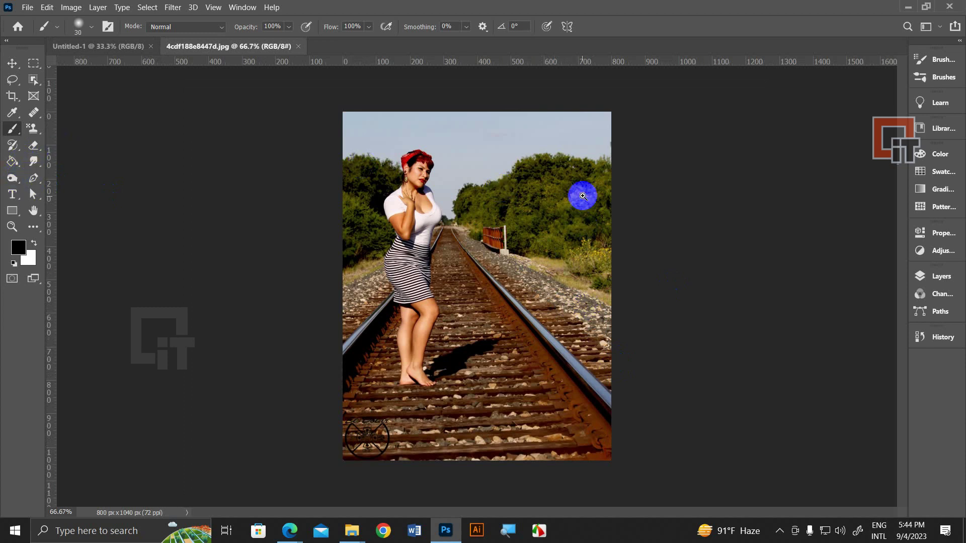
# Step: Zoom in on the trees, refit the photo, and select the Blur tool
pyautogui.click(582, 195)
pyautogui.keyDown('alt'); pyautogui.click(415, 214); pyautogui.keyUp('alt')
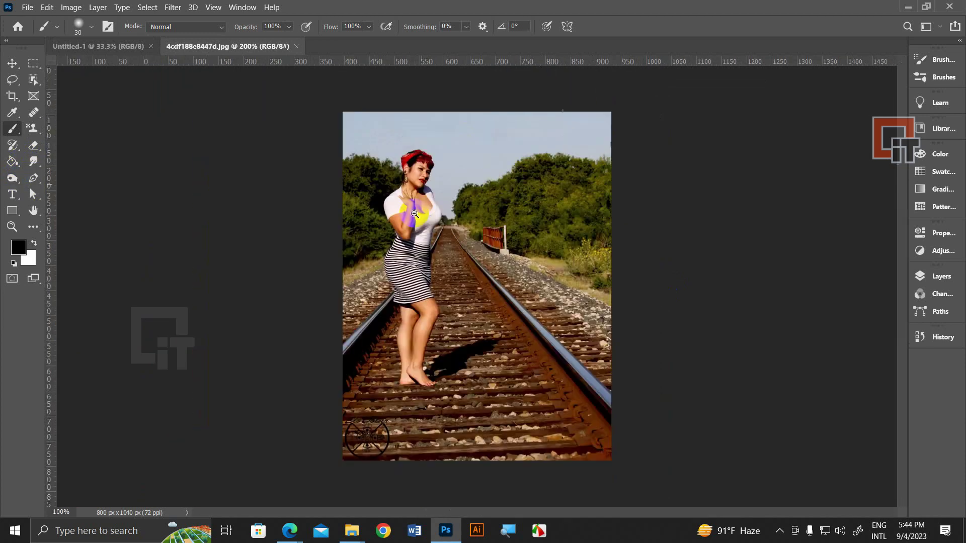
pyautogui.keyDown('alt'); pyautogui.click(488, 252); pyautogui.keyUp('alt')
pyautogui.click(492, 239)
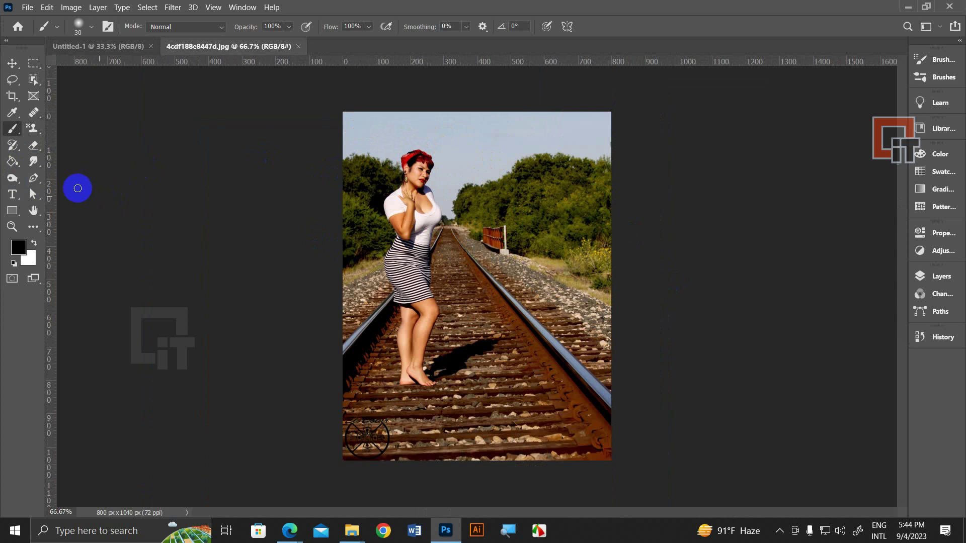
pyautogui.click(28, 170)
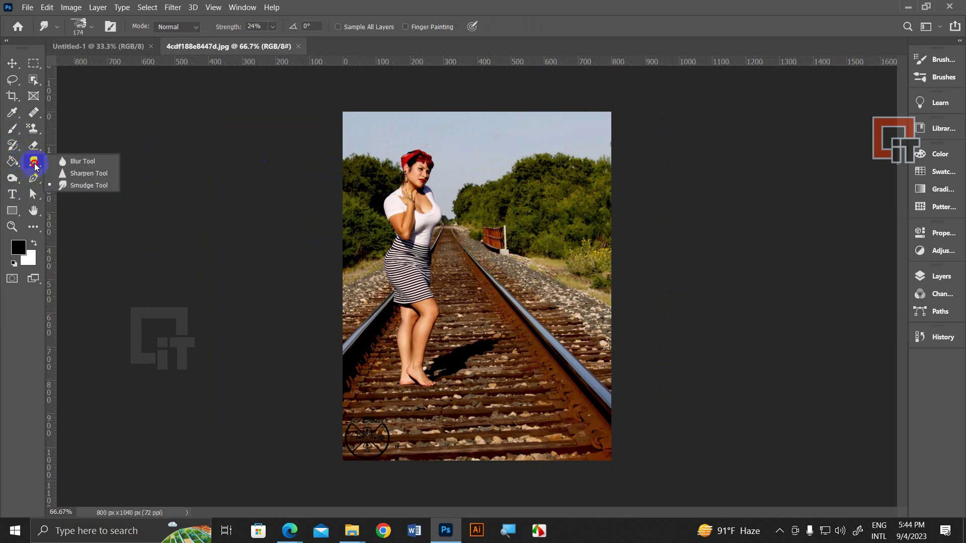
pyautogui.click(80, 164)
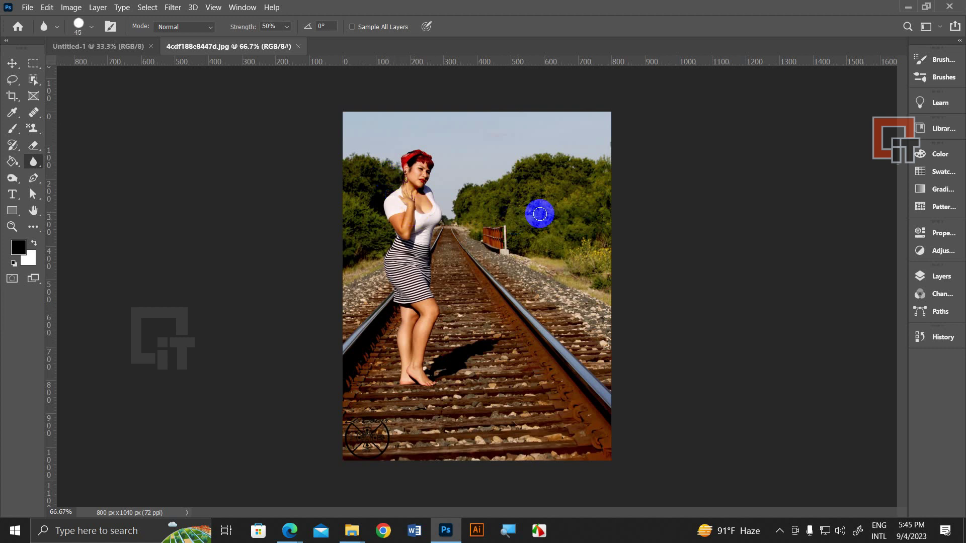
# Step: Blur the right-side trees and upper-right treetops, resizing the brush as needed
pyautogui.press(']')
pyautogui.press(']')
pyautogui.press(']')
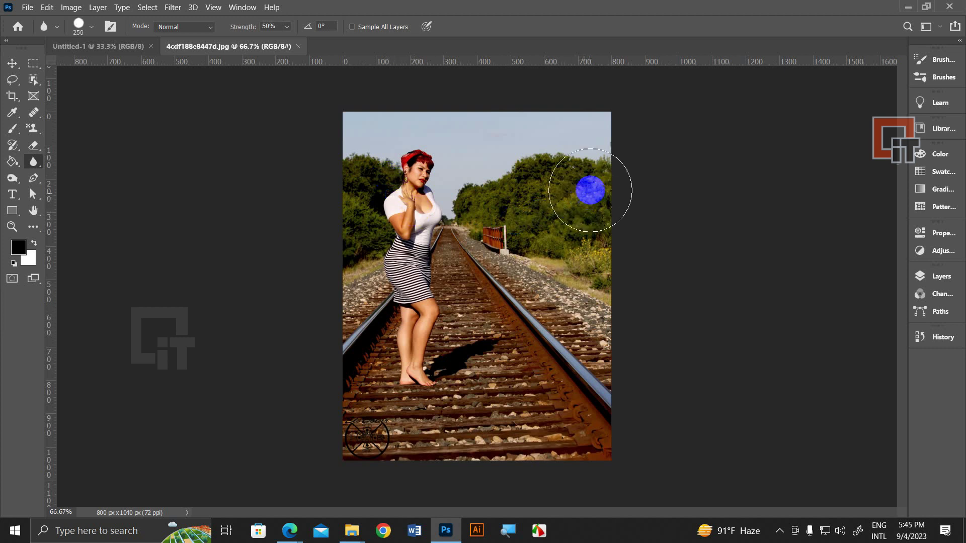
pyautogui.moveTo(590, 190); pyautogui.dragTo(590, 159)
pyautogui.press(']')
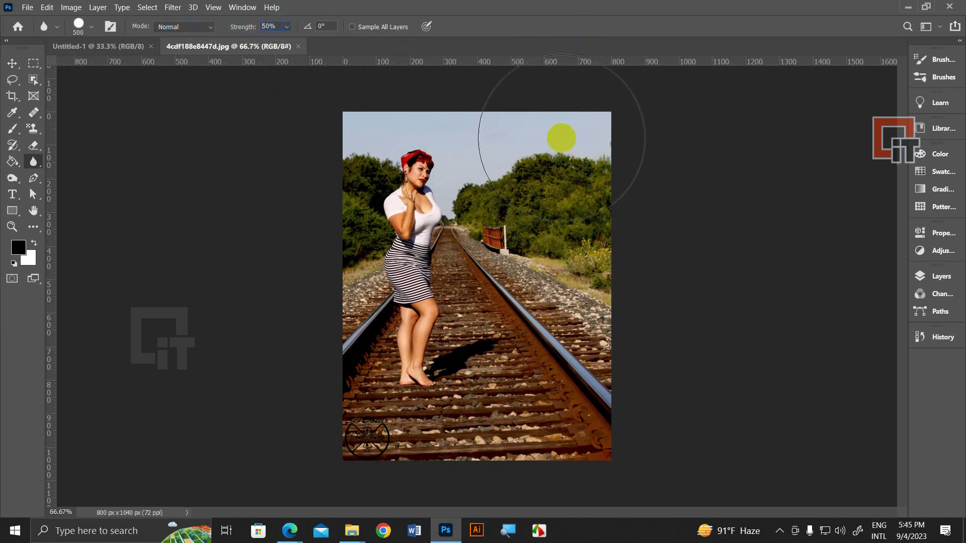
pyautogui.moveTo(561, 138)
pyautogui.mouseDown()
pyautogui.moveTo(569, 181)
pyautogui.moveTo(556, 140)
pyautogui.mouseUp()
pyautogui.press('[')
pyautogui.press('[')
pyautogui.press('[')
pyautogui.moveTo(558, 186); pyautogui.dragTo(597, 151)
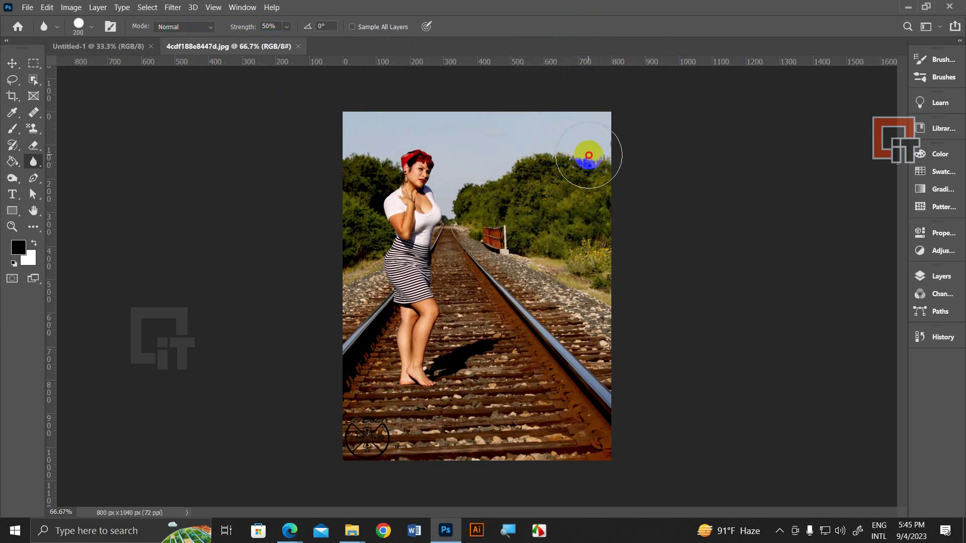
pyautogui.press('[')
pyautogui.moveTo(565, 213)
pyautogui.mouseDown()
pyautogui.moveTo(513, 194)
pyautogui.moveTo(761, 245)
pyautogui.mouseUp()
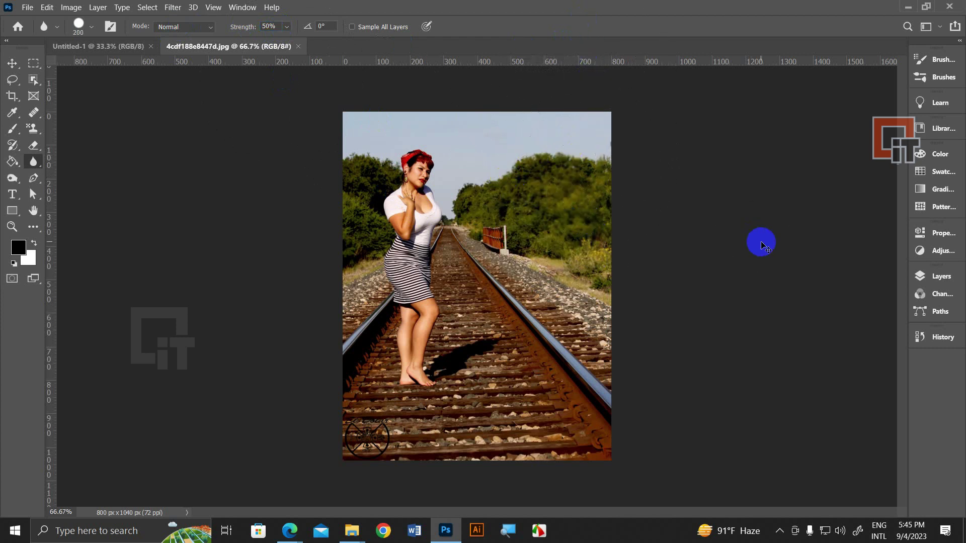
# Step: Duplicate the photo onto Layer 1 and blur the right trees, top-left sky and left-edge trees
pyautogui.click(943, 284)
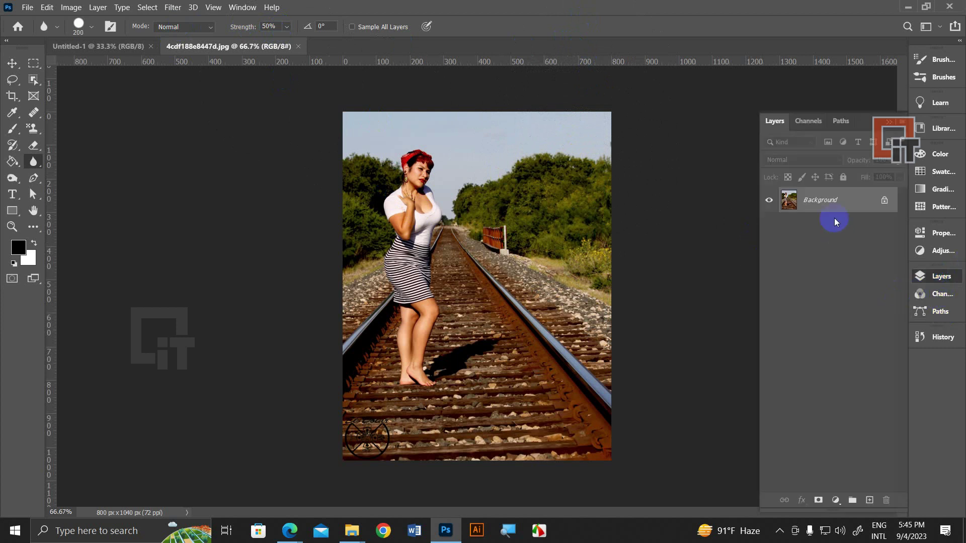
pyautogui.hotkey('ctrl', 'j')
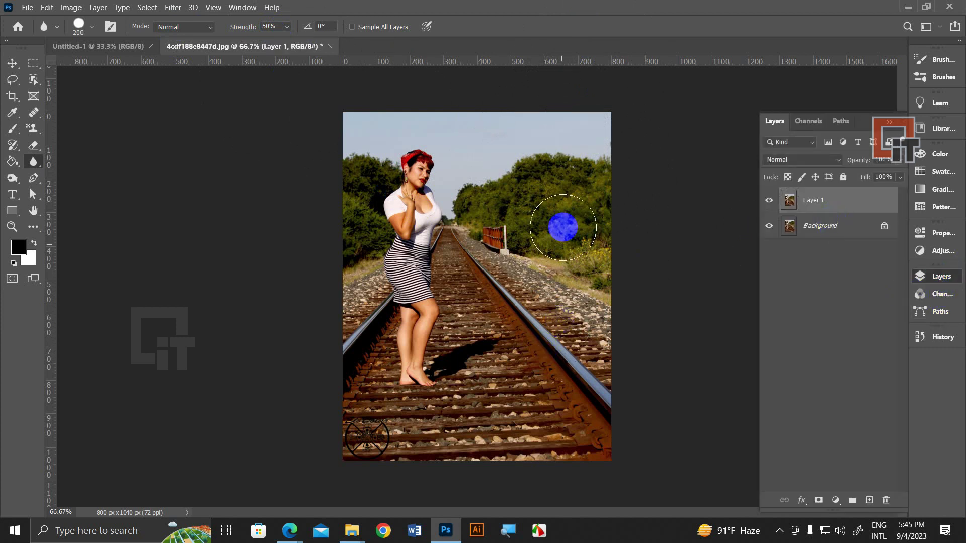
pyautogui.moveTo(593, 157)
pyautogui.mouseDown()
pyautogui.moveTo(539, 172)
pyautogui.moveTo(506, 204)
pyautogui.moveTo(595, 277)
pyautogui.moveTo(623, 341)
pyautogui.moveTo(491, 207)
pyautogui.moveTo(566, 272)
pyautogui.moveTo(622, 194)
pyautogui.moveTo(582, 155)
pyautogui.mouseUp()
pyautogui.press('[')
pyautogui.press('[')
pyautogui.press('[')
pyautogui.moveTo(410, 140)
pyautogui.mouseDown()
pyautogui.moveTo(359, 161)
pyautogui.moveTo(356, 137)
pyautogui.mouseUp()
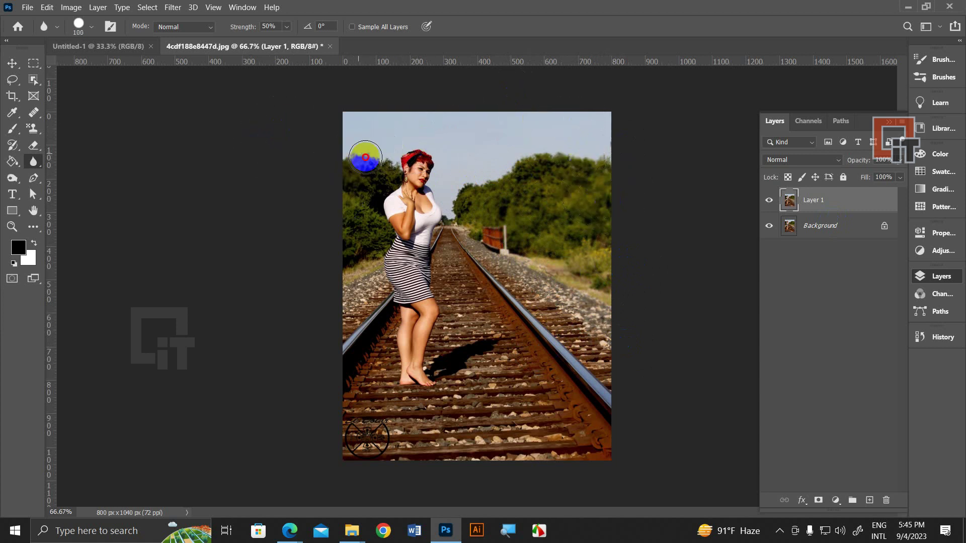
pyautogui.moveTo(374, 180)
pyautogui.mouseDown()
pyautogui.moveTo(350, 243)
pyautogui.moveTo(362, 145)
pyautogui.moveTo(380, 170)
pyautogui.moveTo(364, 228)
pyautogui.moveTo(466, 213)
pyautogui.moveTo(595, 158)
pyautogui.moveTo(540, 289)
pyautogui.moveTo(612, 360)
pyautogui.mouseUp()
# Step: Blur the gravel, tracks and treetops, then toggle Layer 1 to compare
pyautogui.press(']')
pyautogui.press(']')
pyautogui.press(']')
pyautogui.press(']')
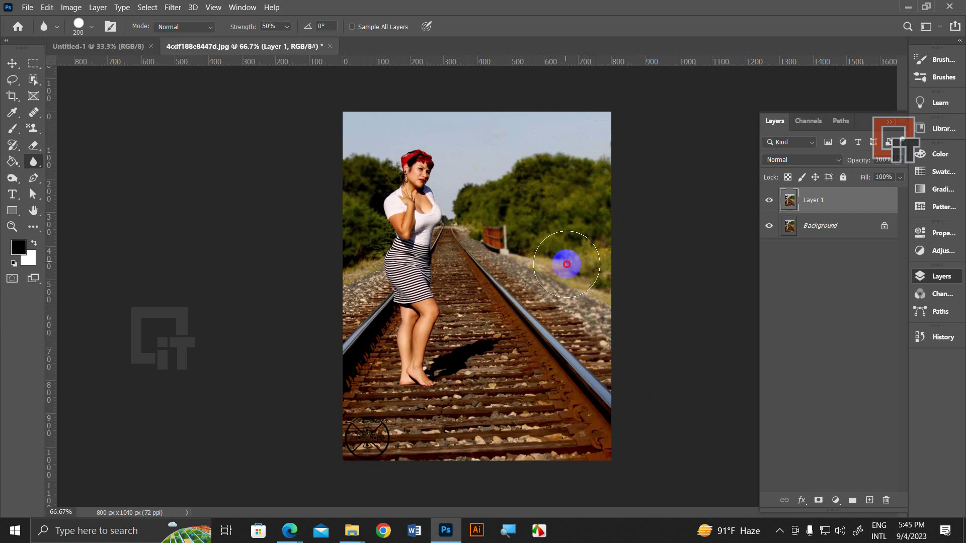
pyautogui.moveTo(565, 261); pyautogui.dragTo(565, 269)
pyautogui.moveTo(637, 395)
pyautogui.mouseDown()
pyautogui.moveTo(349, 259)
pyautogui.moveTo(319, 280)
pyautogui.moveTo(317, 366)
pyautogui.moveTo(344, 354)
pyautogui.moveTo(327, 349)
pyautogui.moveTo(351, 478)
pyautogui.moveTo(328, 379)
pyautogui.moveTo(287, 399)
pyautogui.moveTo(792, 465)
pyautogui.moveTo(604, 337)
pyautogui.moveTo(572, 492)
pyautogui.moveTo(620, 476)
pyautogui.moveTo(587, 250)
pyautogui.moveTo(537, 324)
pyautogui.moveTo(610, 271)
pyautogui.moveTo(530, 173)
pyautogui.mouseUp()
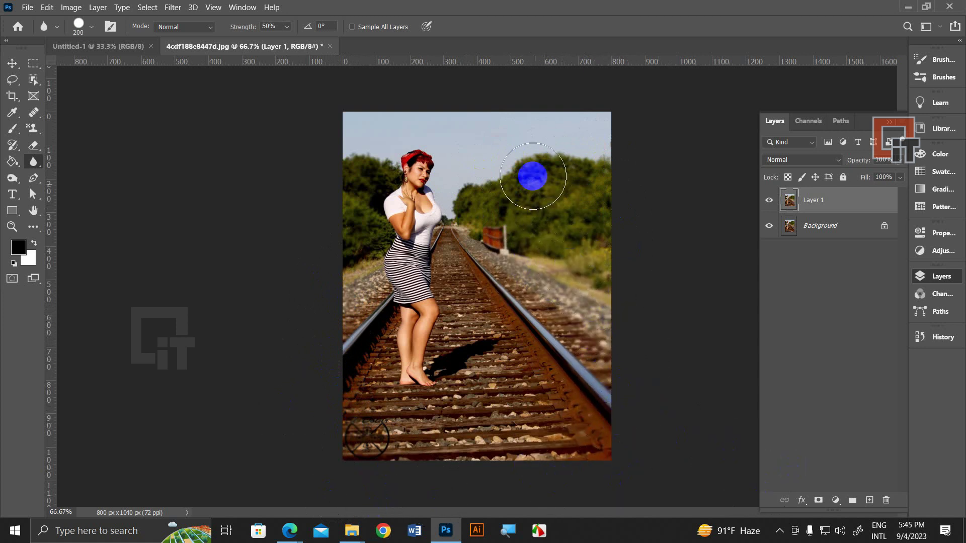
pyautogui.moveTo(425, 177)
pyautogui.mouseDown()
pyautogui.moveTo(508, 194)
pyautogui.moveTo(317, 114)
pyautogui.moveTo(328, 174)
pyautogui.moveTo(744, 224)
pyautogui.moveTo(874, 313)
pyautogui.mouseUp()
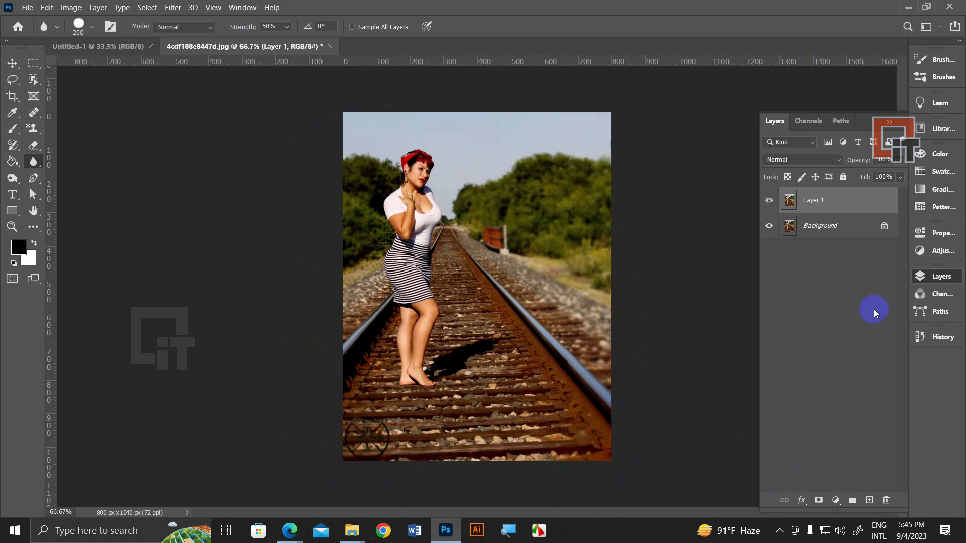
pyautogui.click(771, 202)
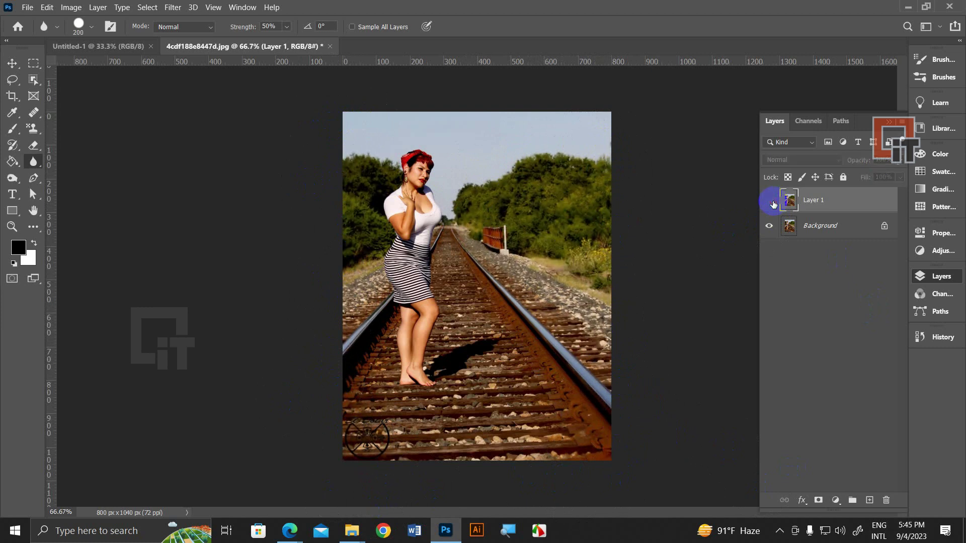
pyautogui.click(771, 201)
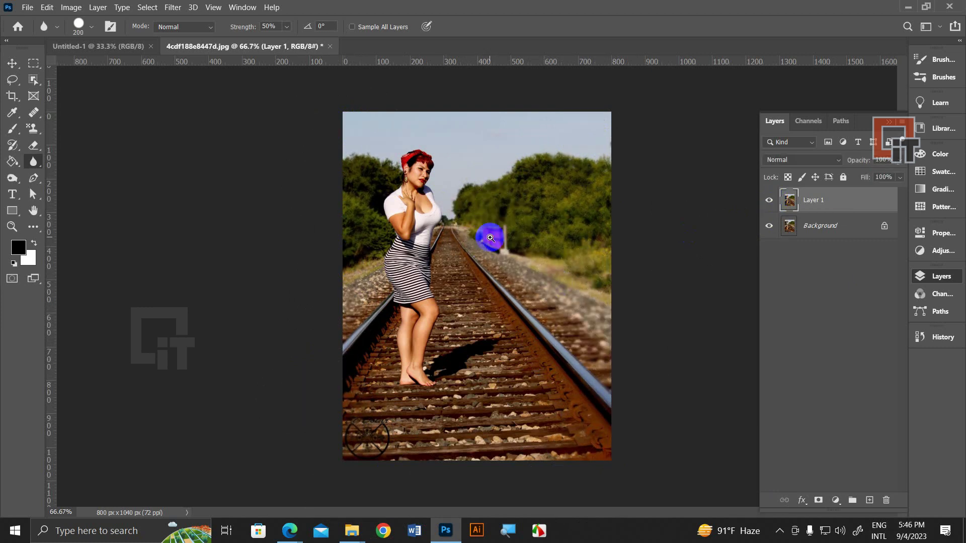
# Step: Zoom in on the woman's arm and blur the trees along its edge
pyautogui.keyDown('ctrl'); pyautogui.click(491, 238); pyautogui.keyUp('ctrl')
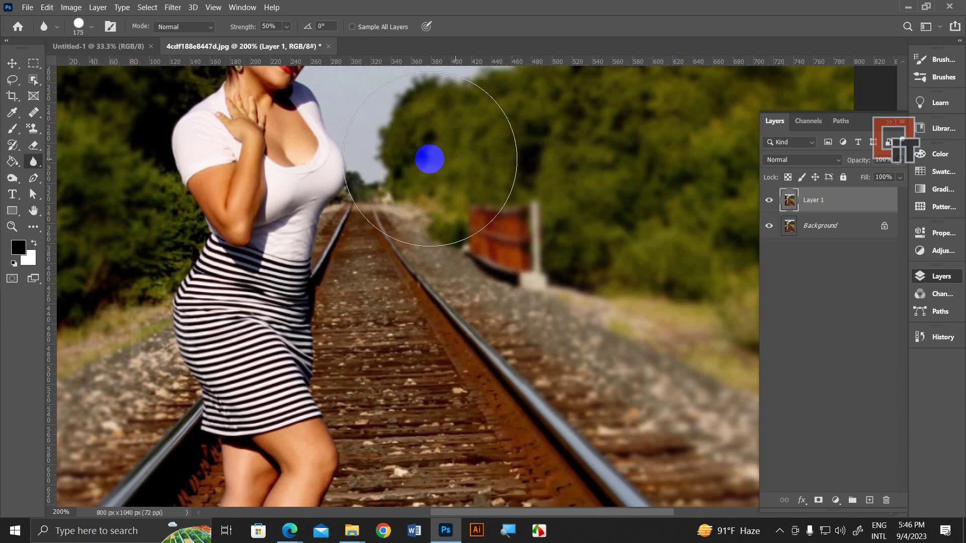
pyautogui.press('[')
pyautogui.press('[')
pyautogui.press('[')
pyautogui.press('[')
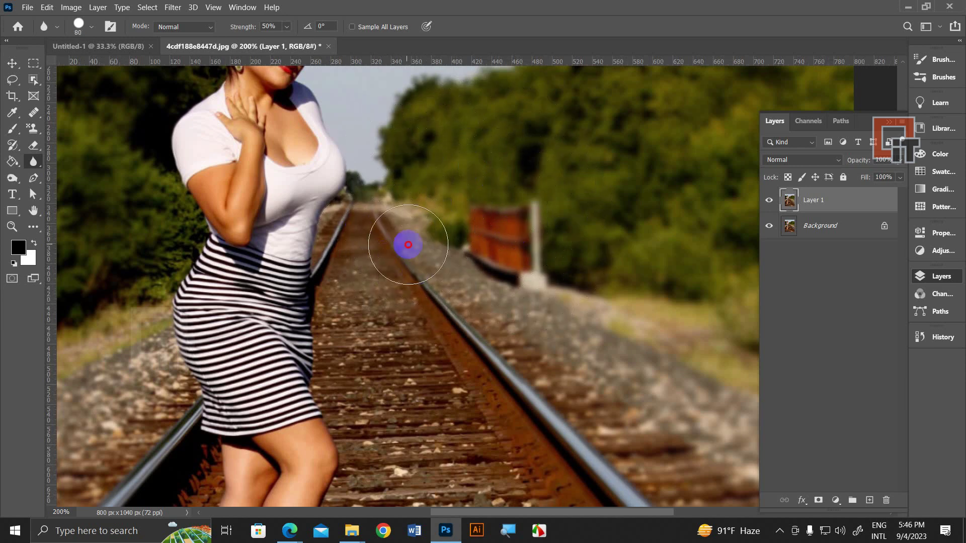
pyautogui.scroll(5, 432, 282)
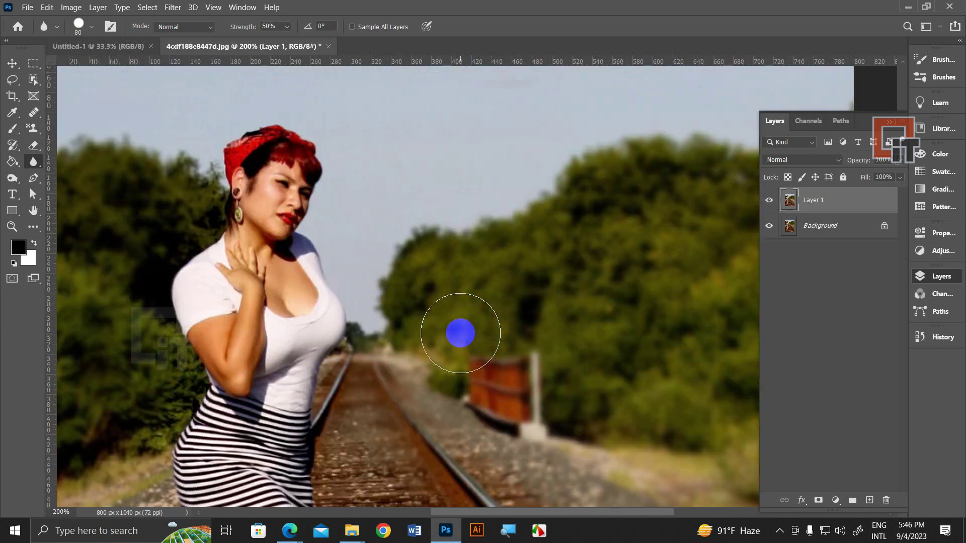
pyautogui.click(394, 215)
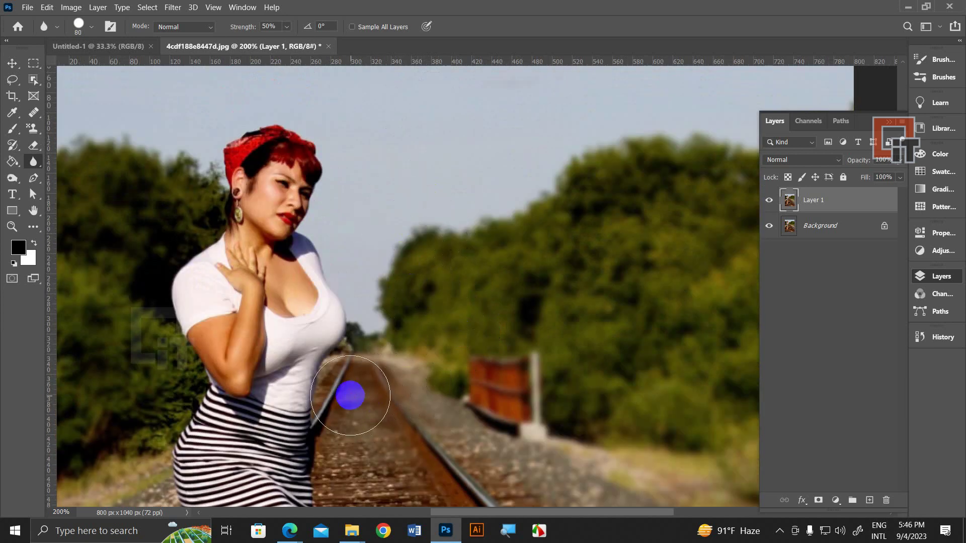
pyautogui.moveTo(108, 390); pyautogui.dragTo(425, 312)
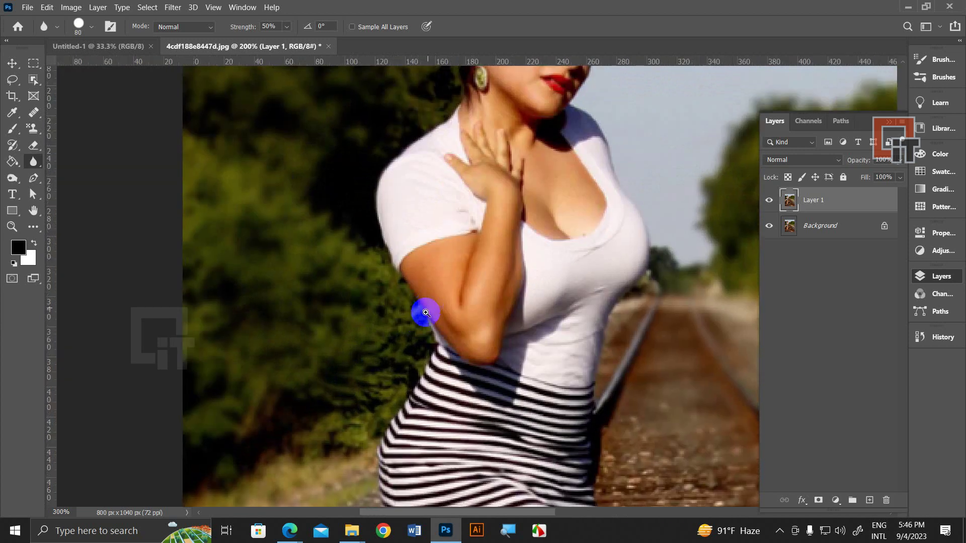
pyautogui.click(425, 313)
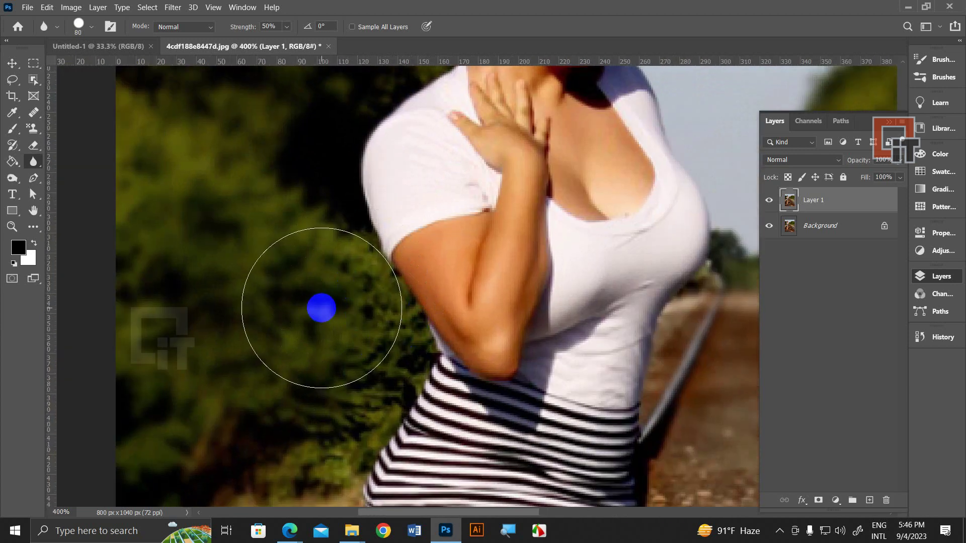
pyautogui.press('[')
pyautogui.press('[')
pyautogui.press('[')
pyautogui.press('[')
pyautogui.press('[')
pyautogui.press('[')
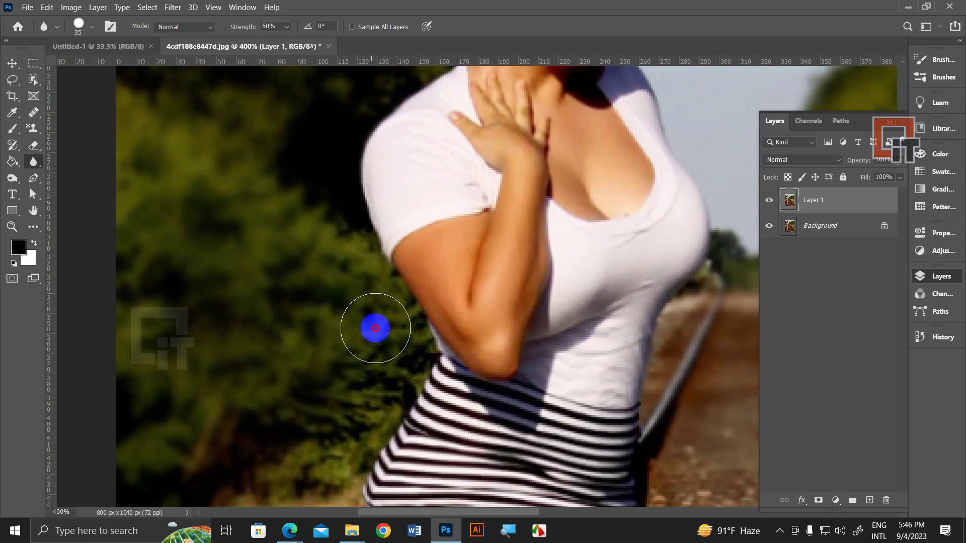
pyautogui.moveTo(390, 319)
pyautogui.mouseDown()
pyautogui.moveTo(352, 428)
pyautogui.moveTo(334, 231)
pyautogui.mouseUp()
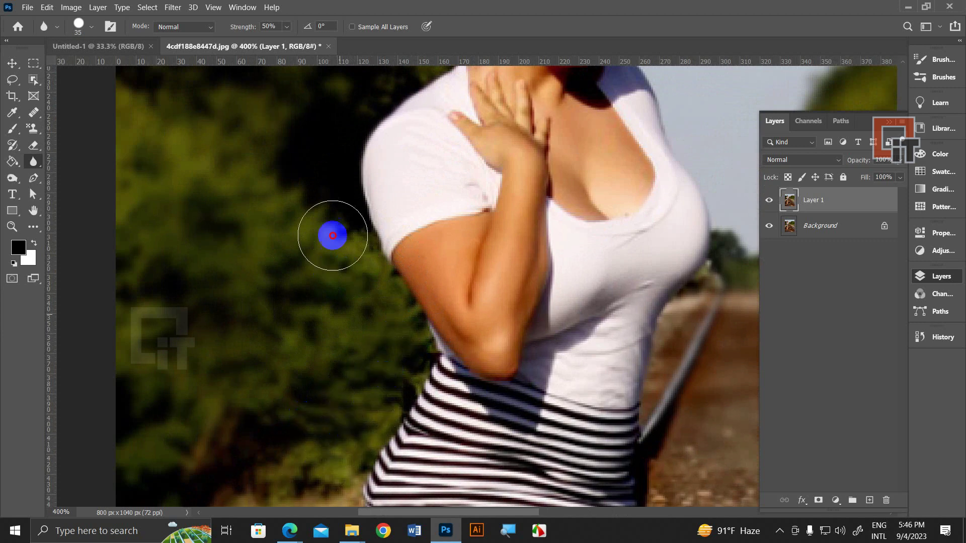
pyautogui.moveTo(445, 75); pyautogui.dragTo(404, 362)
# Step: Zoom back out to see the whole woman and the full photo
pyautogui.moveTo(411, 201)
pyautogui.mouseDown()
pyautogui.moveTo(392, 219)
pyautogui.moveTo(349, 330)
pyautogui.moveTo(362, 291)
pyautogui.moveTo(280, 394)
pyautogui.moveTo(331, 297)
pyautogui.mouseUp()
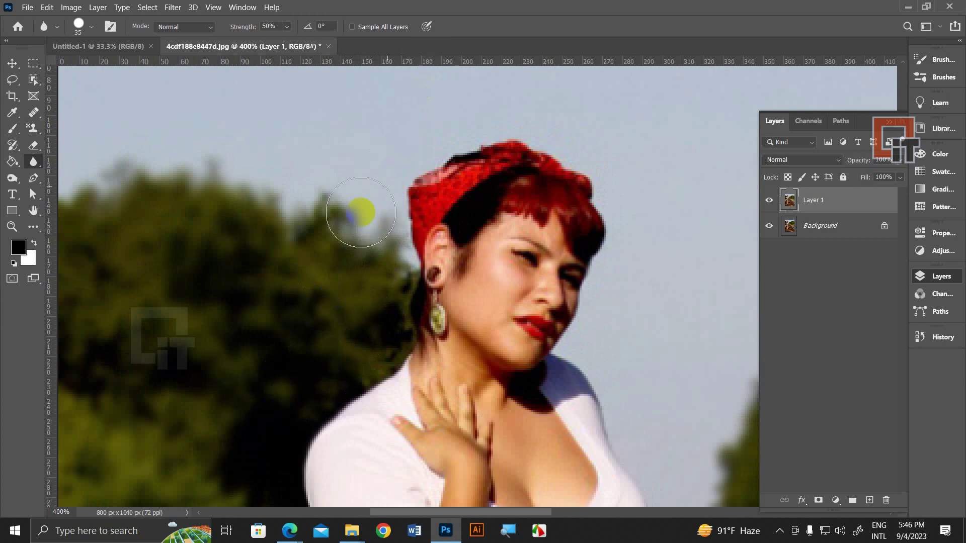
pyautogui.hotkey('ctrl', '-')
pyautogui.hotkey('ctrl', '-')
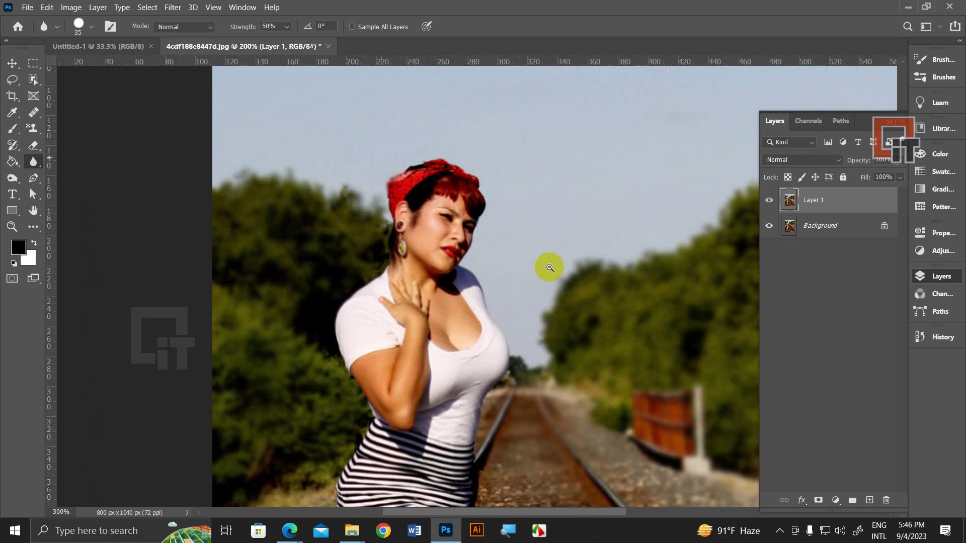
pyautogui.keyDown('ctrl'); pyautogui.keyDown('alt'); pyautogui.click(566, 285); pyautogui.keyUp('alt'); pyautogui.keyUp('ctrl')
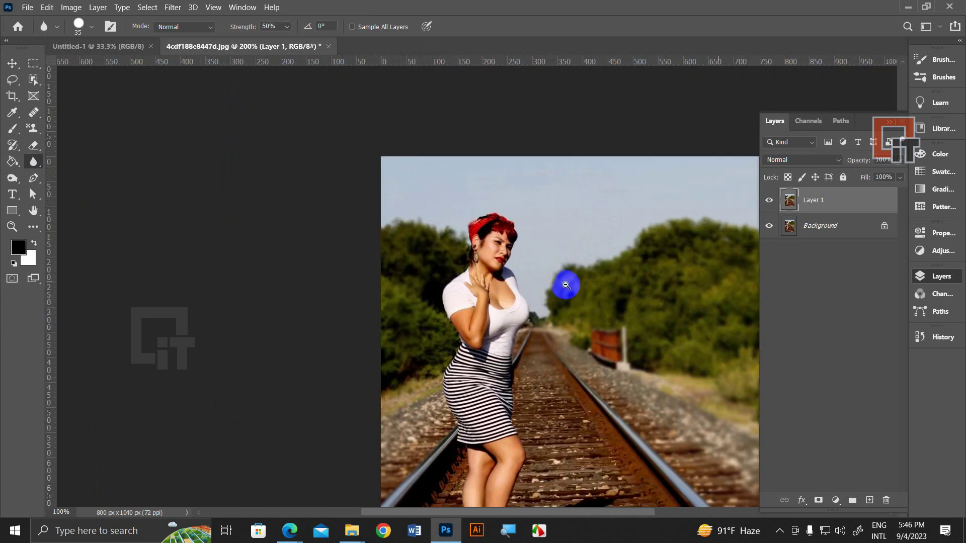
pyautogui.keyDown('ctrl'); pyautogui.keyDown('alt'); pyautogui.click(509, 272); pyautogui.keyUp('alt'); pyautogui.keyUp('ctrl')
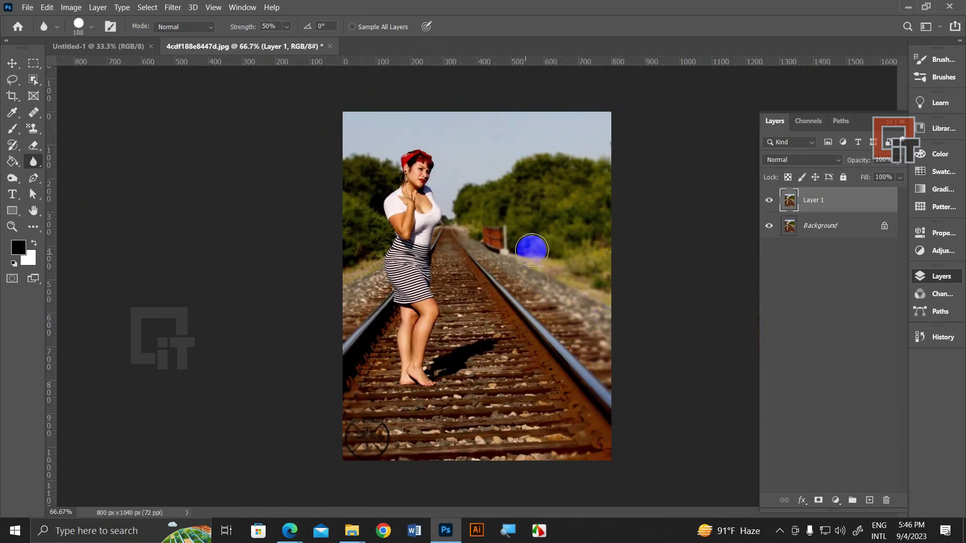
pyautogui.moveTo(351, 99); pyautogui.dragTo(342, 230)
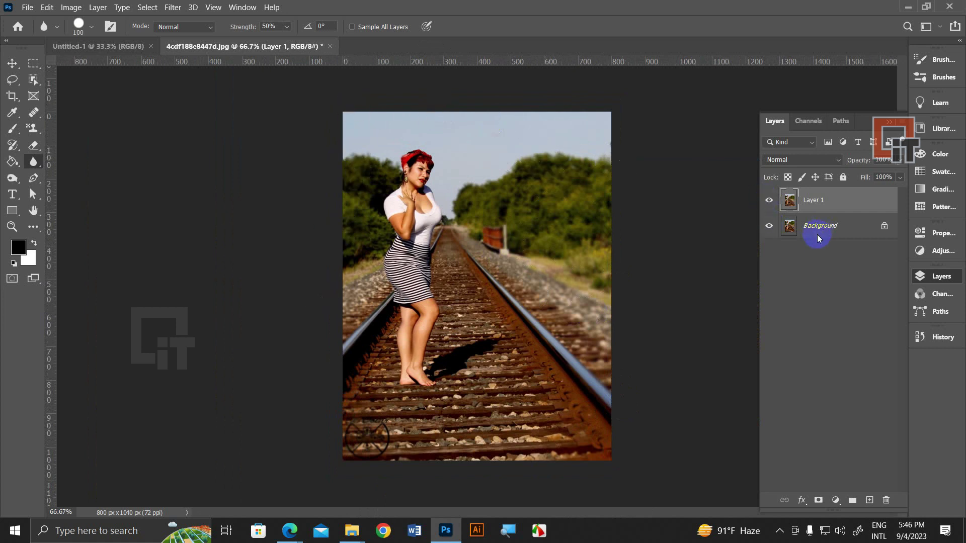
# Step: Toggle Layer 1's visibility off and on to compare the blur with the original
pyautogui.click(769, 204)
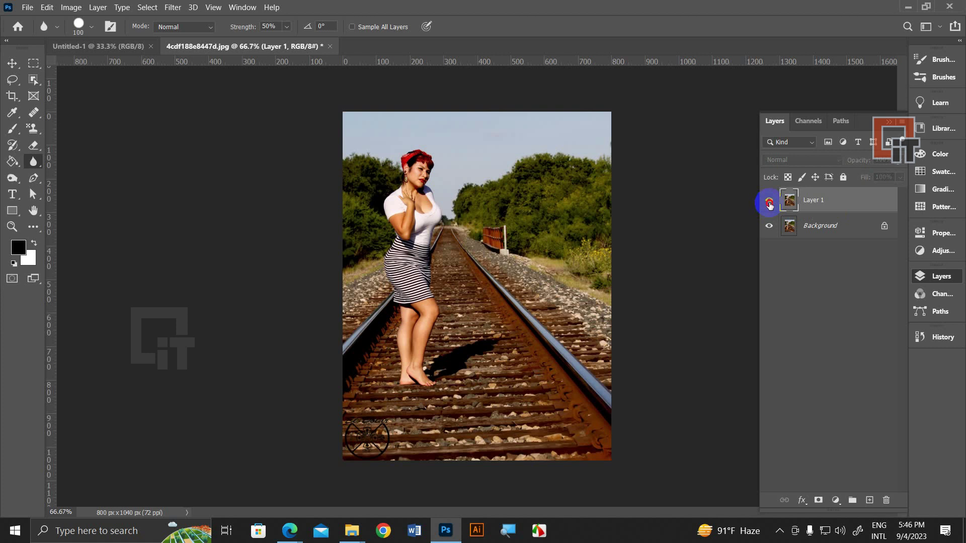
pyautogui.click(769, 204)
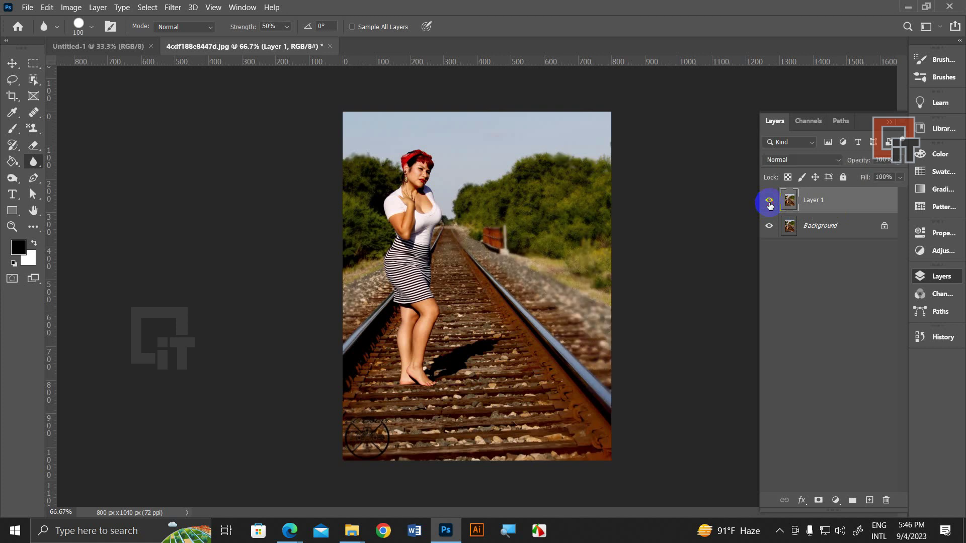
pyautogui.click(770, 204)
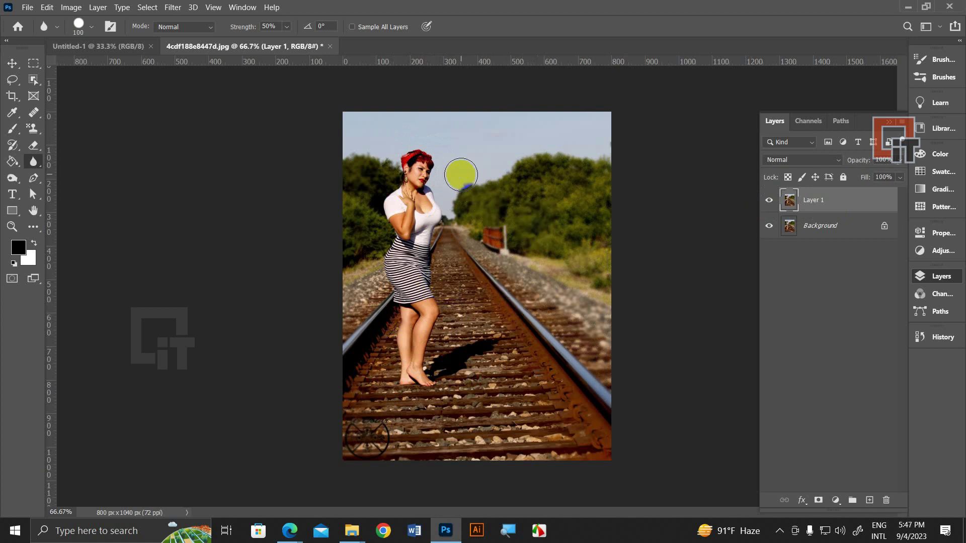
pyautogui.moveTo(290, 530)
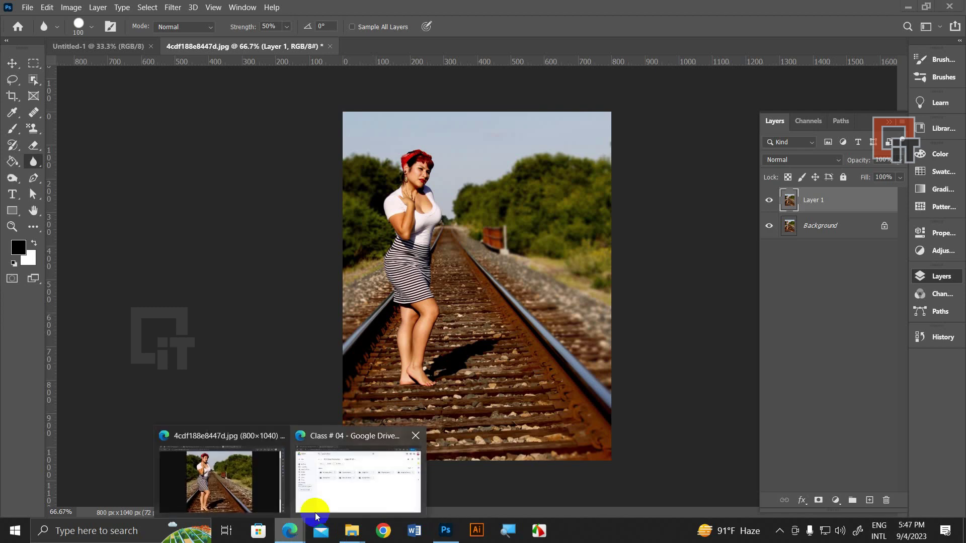
pyautogui.click(244, 493)
pyautogui.click(419, 7)
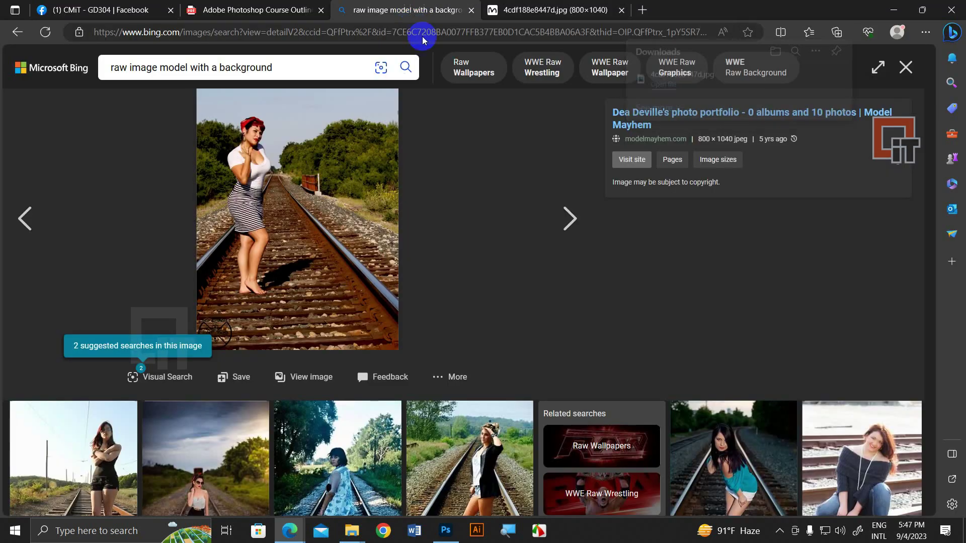
pyautogui.scroll(-3, 408, 319)
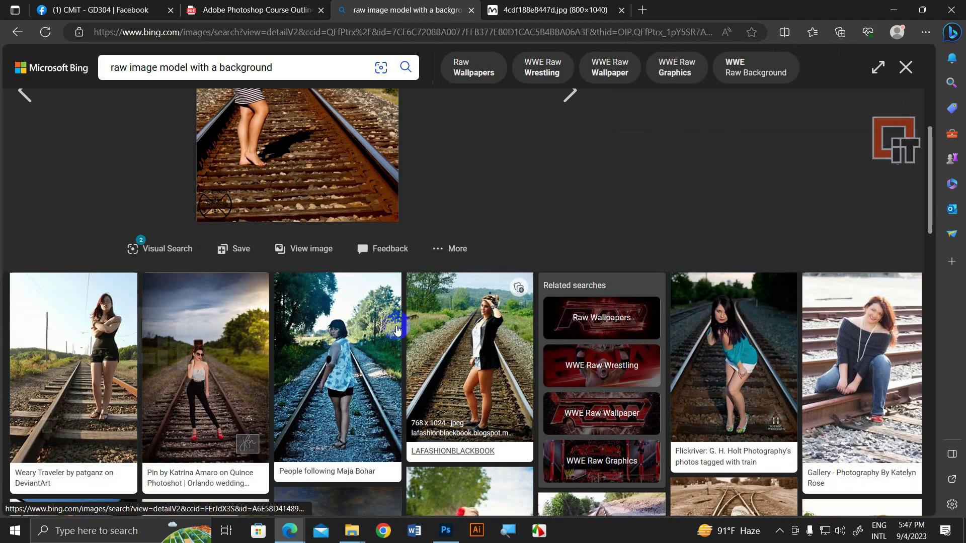
pyautogui.scroll(3, 487, 308)
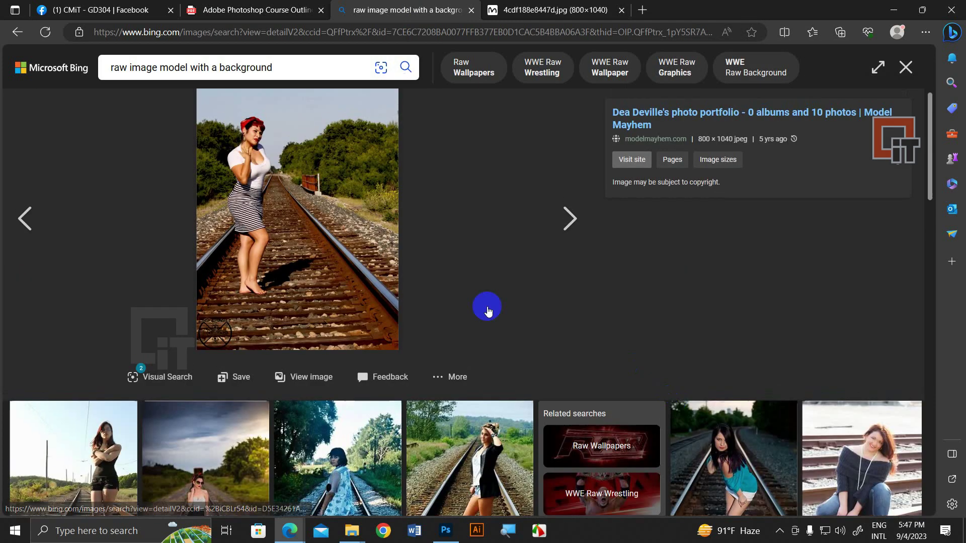
pyautogui.click(894, 74)
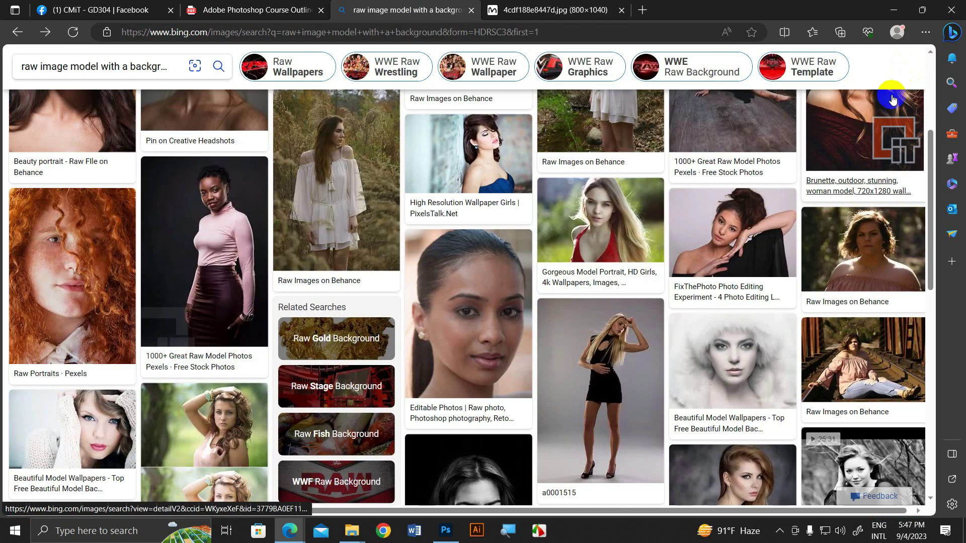
pyautogui.scroll(-2, 810, 259)
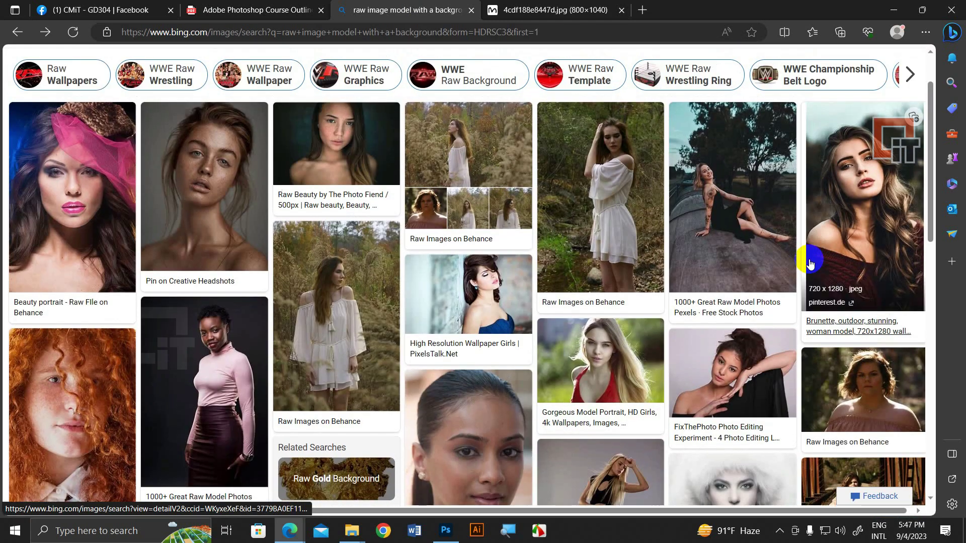
pyautogui.click(890, 207)
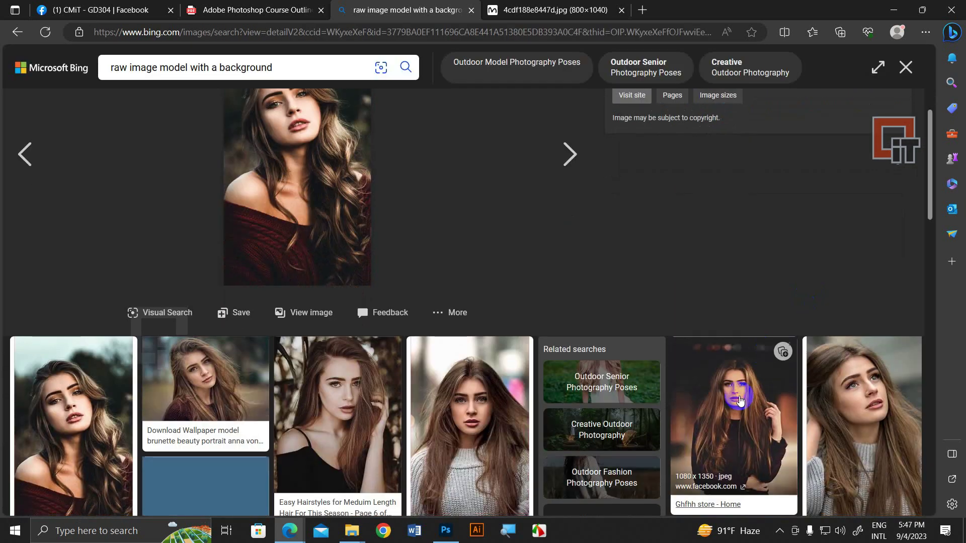
pyautogui.click(497, 395)
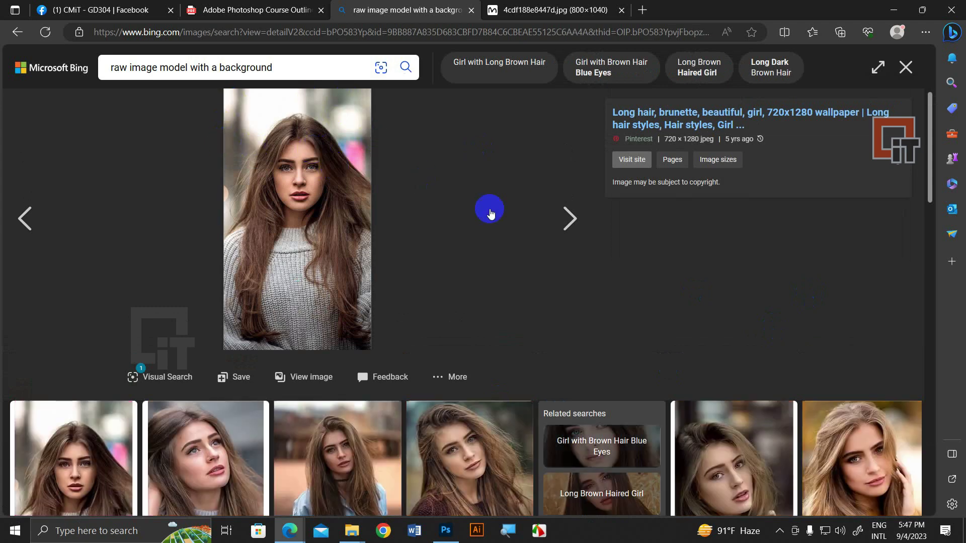
pyautogui.scroll(-1, 493, 227)
pyautogui.moveTo(337, 418)
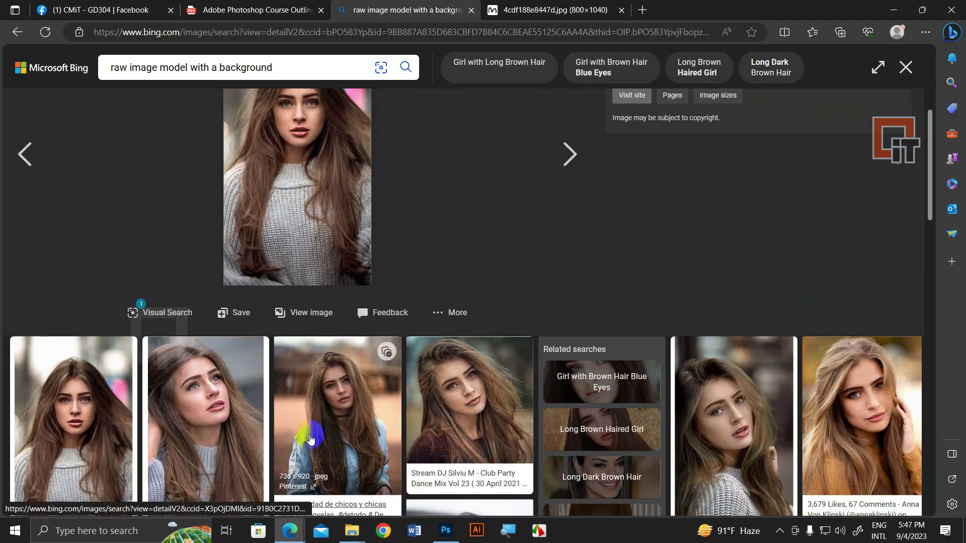
pyautogui.hotkey('alt', 'Tab')
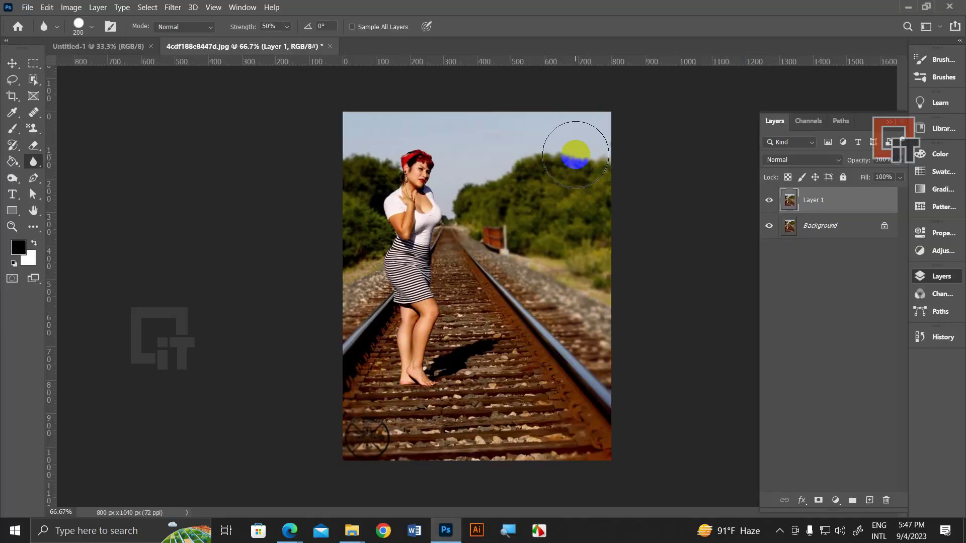
# Step: Enlarge the Blur brush to 200 and blur the right trees, upper sky and photo edges
pyautogui.press(']')
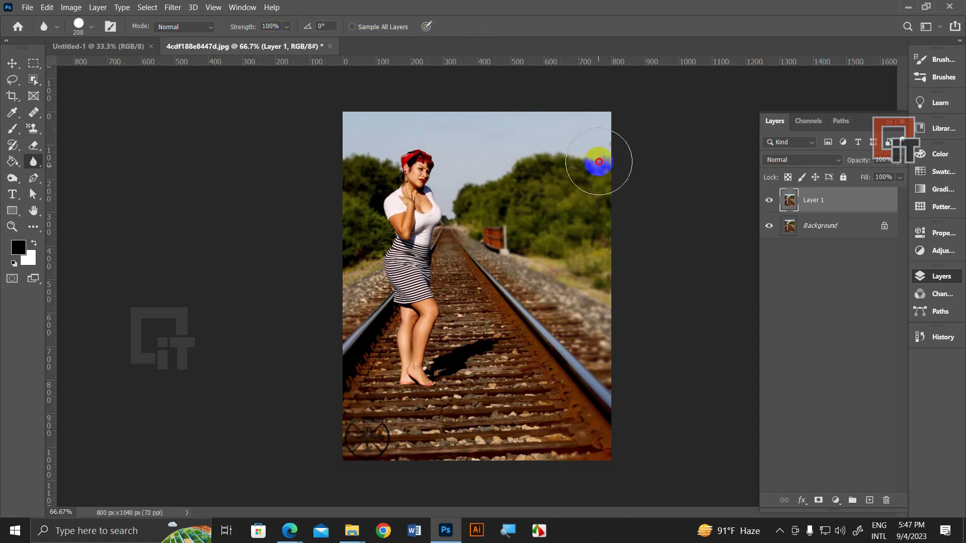
pyautogui.moveTo(597, 162)
pyautogui.mouseDown()
pyautogui.moveTo(535, 215)
pyautogui.moveTo(488, 216)
pyautogui.moveTo(611, 233)
pyautogui.moveTo(575, 146)
pyautogui.moveTo(525, 172)
pyautogui.moveTo(557, 155)
pyautogui.mouseUp()
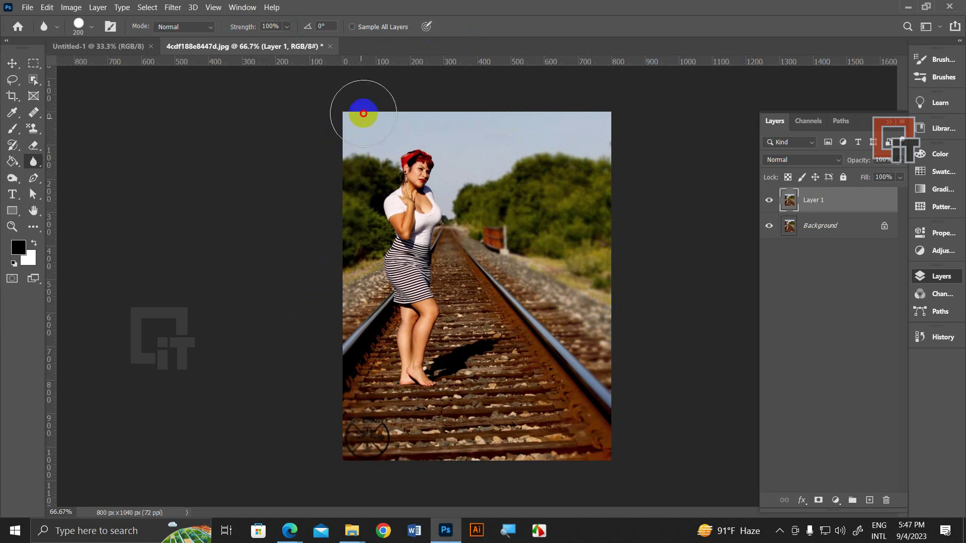
pyautogui.moveTo(365, 115); pyautogui.dragTo(615, 113)
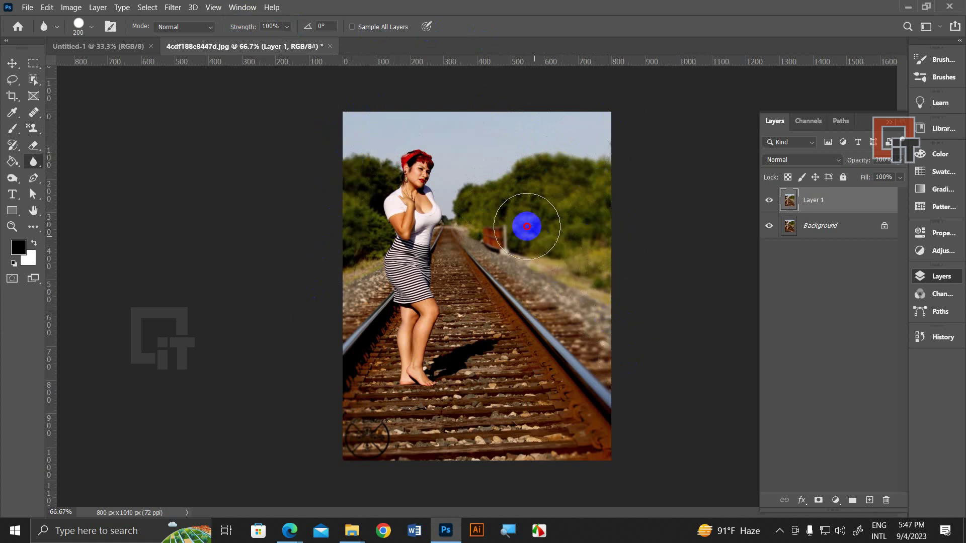
pyautogui.moveTo(528, 222)
pyautogui.mouseDown()
pyautogui.moveTo(496, 182)
pyautogui.moveTo(498, 226)
pyautogui.mouseUp()
pyautogui.moveTo(597, 146)
pyautogui.mouseDown()
pyautogui.moveTo(554, 157)
pyautogui.moveTo(367, 125)
pyautogui.mouseUp()
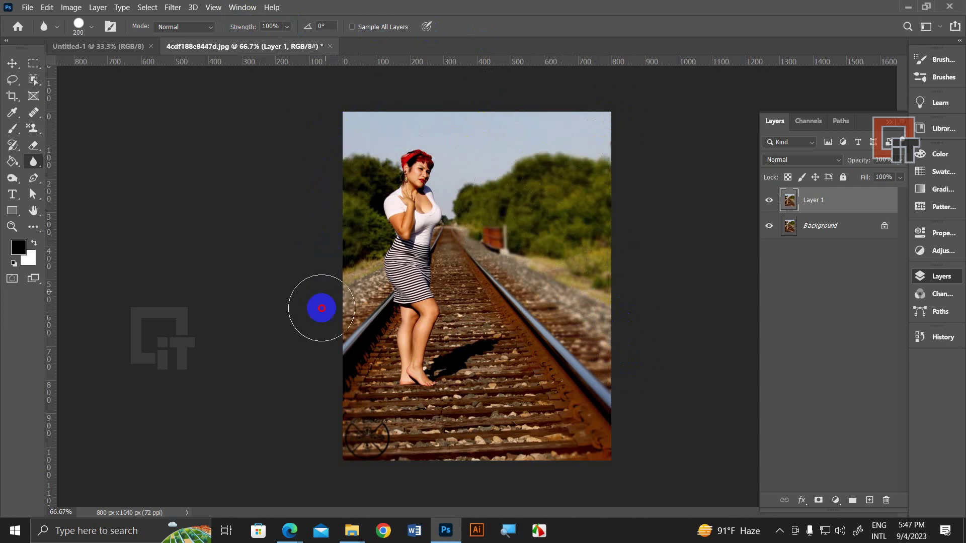
pyautogui.click(360, 304)
pyautogui.moveTo(360, 304)
pyautogui.mouseDown()
pyautogui.moveTo(345, 479)
pyautogui.moveTo(323, 381)
pyautogui.moveTo(606, 416)
pyautogui.moveTo(580, 450)
pyautogui.moveTo(517, 436)
pyautogui.moveTo(511, 377)
pyautogui.moveTo(489, 341)
pyautogui.moveTo(489, 260)
pyautogui.moveTo(596, 295)
pyautogui.moveTo(554, 420)
pyautogui.moveTo(524, 194)
pyautogui.moveTo(517, 311)
pyautogui.moveTo(466, 302)
pyautogui.moveTo(490, 370)
pyautogui.moveTo(375, 434)
pyautogui.moveTo(401, 453)
pyautogui.moveTo(496, 422)
pyautogui.moveTo(371, 431)
pyautogui.moveTo(431, 488)
pyautogui.moveTo(364, 155)
pyautogui.moveTo(351, 150)
pyautogui.moveTo(382, 112)
pyautogui.mouseUp()
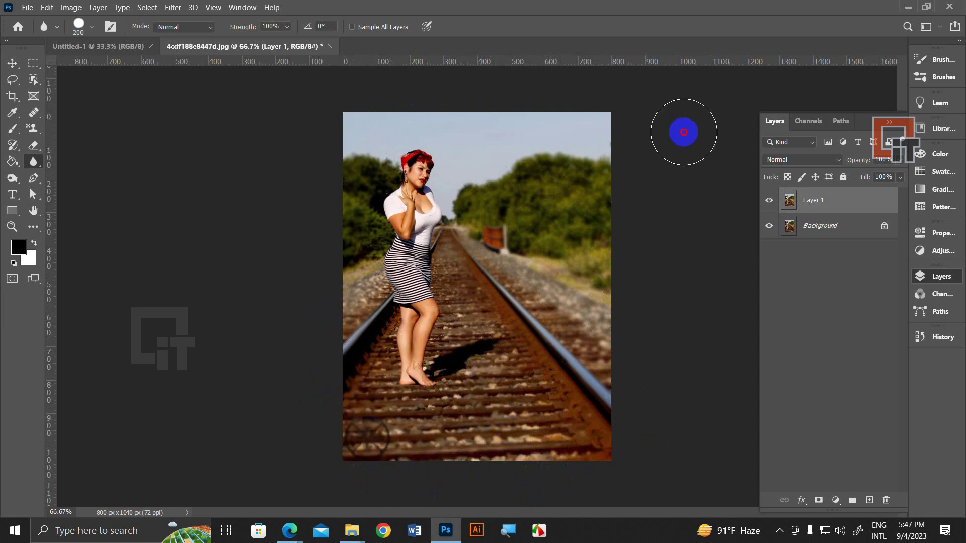
# Step: Compare Layer 1 with the original, then select the Sharpen tool at brush size 30
pyautogui.click(769, 200)
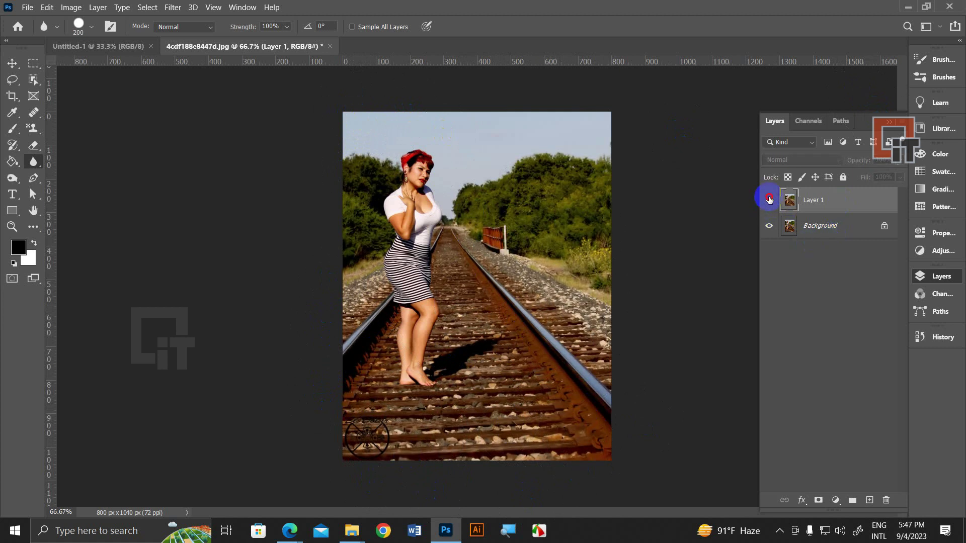
pyautogui.click(769, 200)
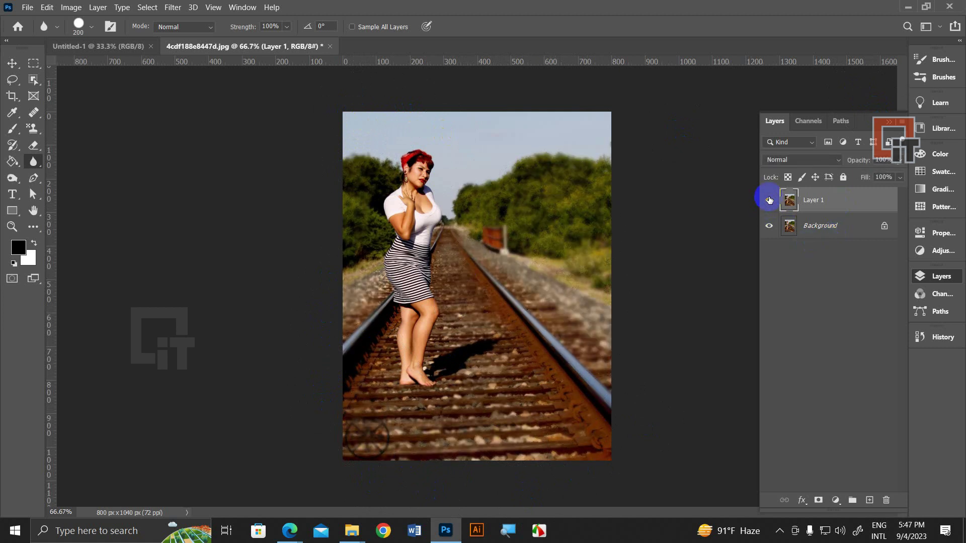
pyautogui.click(769, 200)
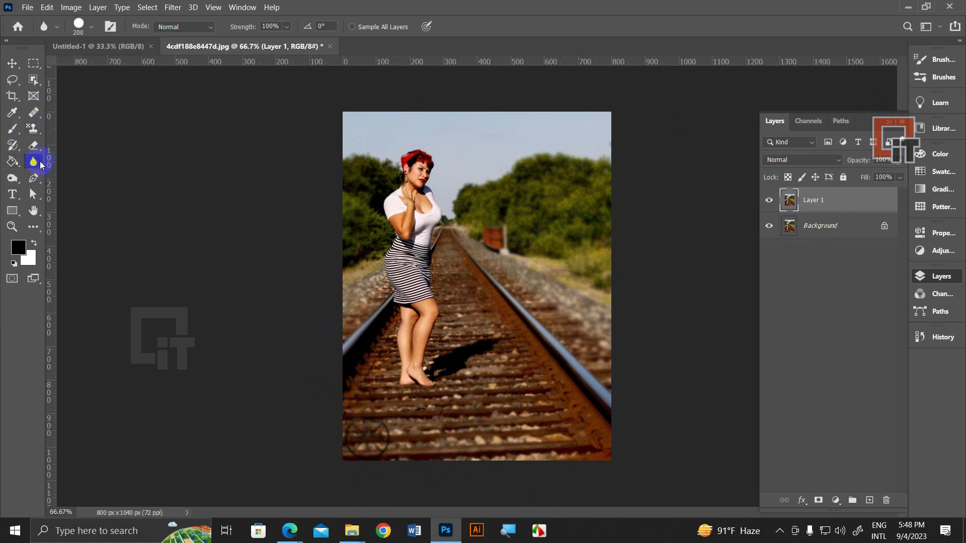
pyautogui.moveTo(41, 165); pyautogui.dragTo(87, 175)
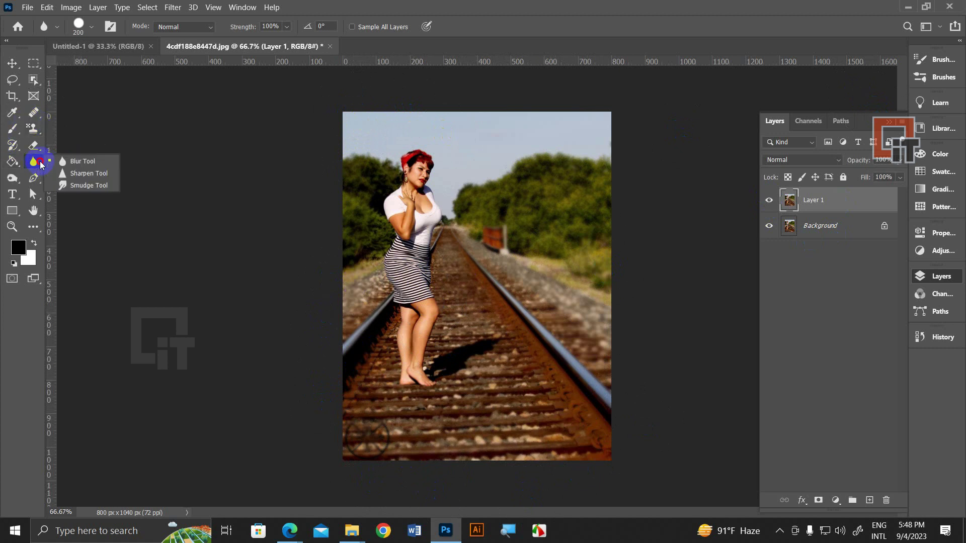
pyautogui.click(86, 174)
pyautogui.press(']')
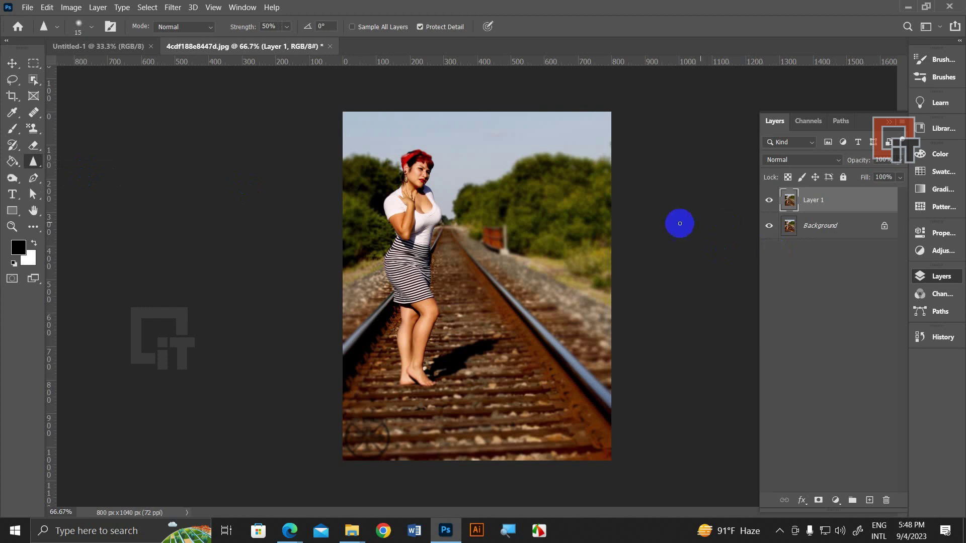
pyautogui.press(']')
pyautogui.press(']')
pyautogui.press(']')
# Step: Hide Layer 1, inspect the trees at 200% zoom, and select the Background layer
pyautogui.click(768, 206)
pyautogui.click(537, 199)
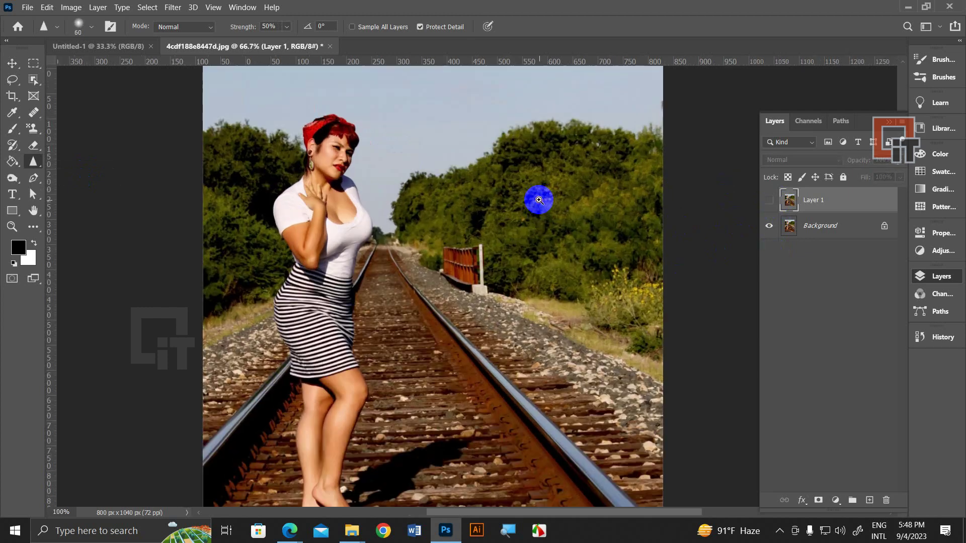
pyautogui.keyDown('ctrl'); pyautogui.keyDown('alt'); pyautogui.click(549, 224); pyautogui.keyUp('alt'); pyautogui.keyUp('ctrl')
pyautogui.keyDown('ctrl'); pyautogui.click(584, 209); pyautogui.keyUp('ctrl')
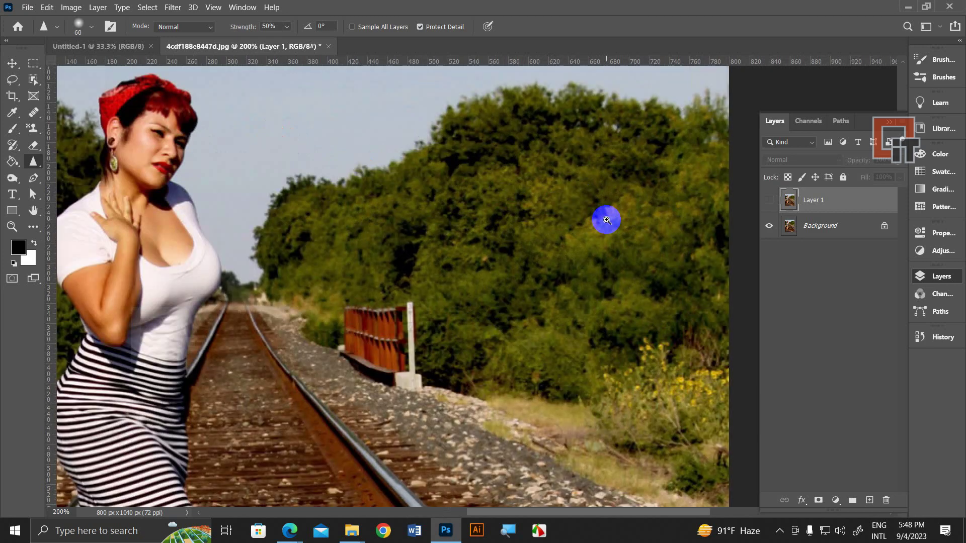
pyautogui.keyDown('ctrl'); pyautogui.keyDown('alt'); pyautogui.click(609, 220); pyautogui.keyUp('alt'); pyautogui.keyUp('ctrl')
pyautogui.hscroll(3, 569, 244)
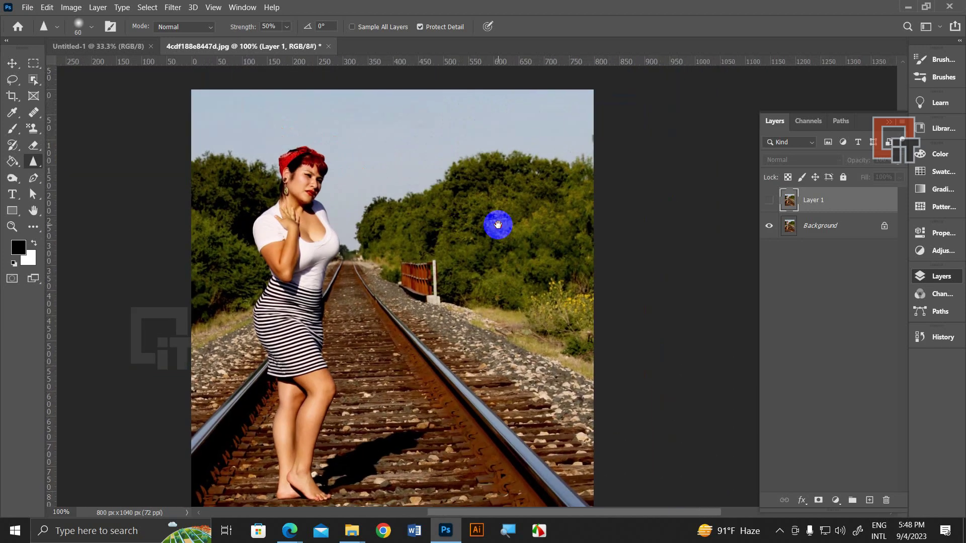
pyautogui.click(517, 204)
pyautogui.keyDown('ctrl'); pyautogui.keyDown('alt'); pyautogui.click(749, 226); pyautogui.keyUp('alt'); pyautogui.keyUp('ctrl')
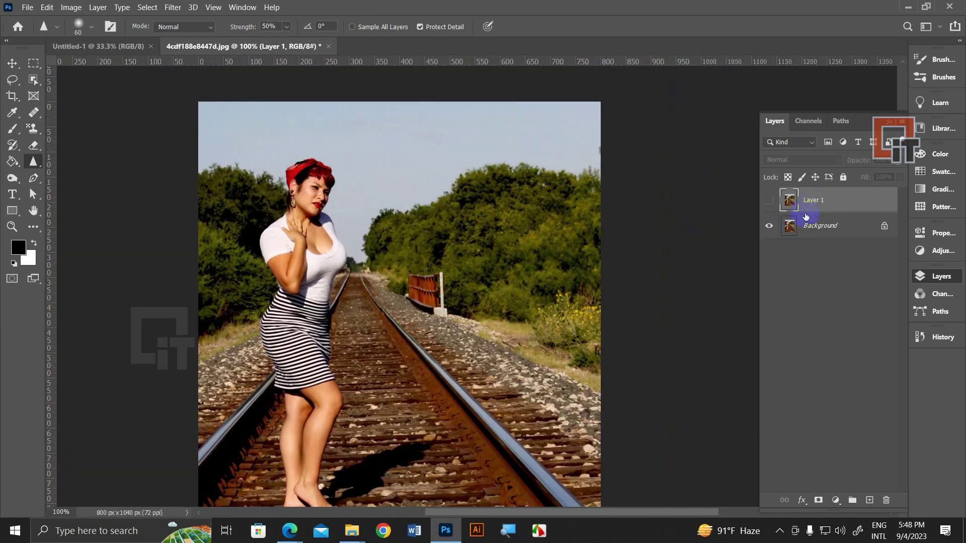
pyautogui.click(785, 232)
# Step: Duplicate Background into a Background copy layer and zoom in on the trees
pyautogui.hotkey('ctrl', 'j')
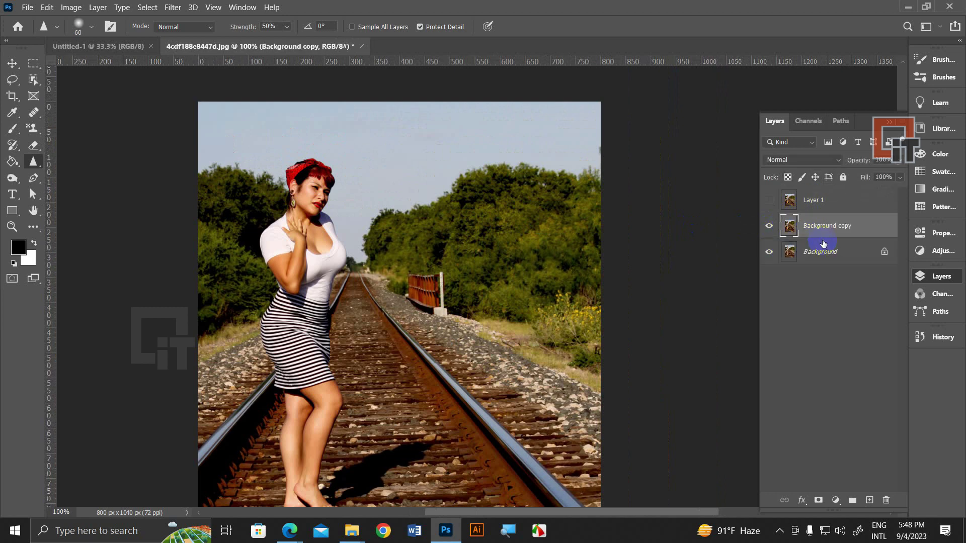
pyautogui.click(541, 212)
pyautogui.keyDown('ctrl'); pyautogui.keyDown('alt'); pyautogui.click(543, 246); pyautogui.keyUp('alt'); pyautogui.keyUp('ctrl')
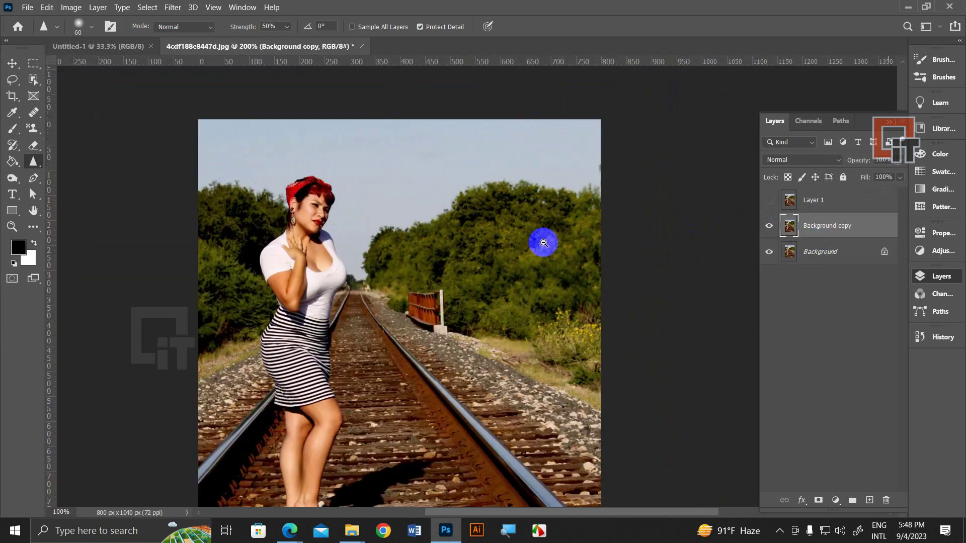
pyautogui.keyDown('ctrl'); pyautogui.click(544, 258); pyautogui.keyUp('ctrl')
pyautogui.keyDown('ctrl'); pyautogui.keyDown('alt'); pyautogui.click(545, 222); pyautogui.keyUp('alt'); pyautogui.keyUp('ctrl')
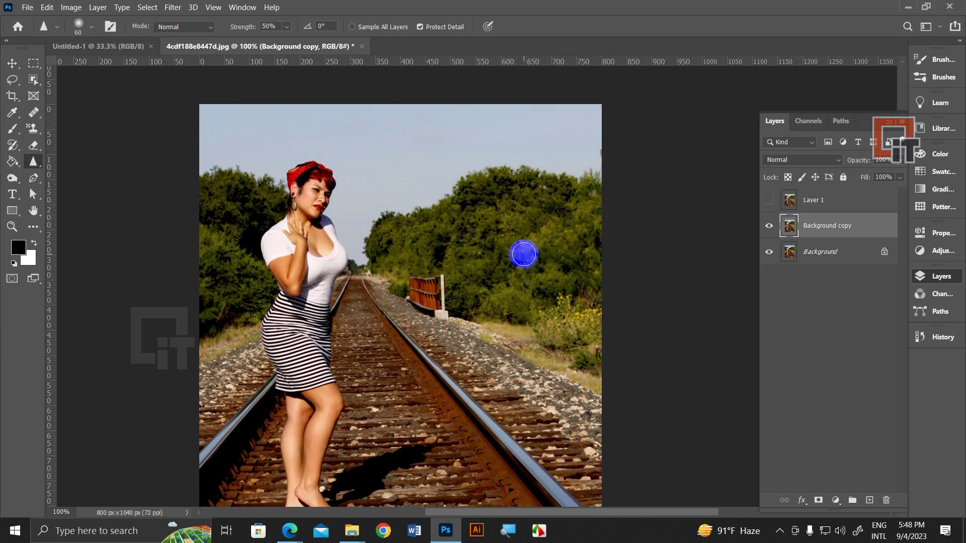
pyautogui.keyDown('ctrl'); pyautogui.click(526, 231); pyautogui.keyUp('ctrl')
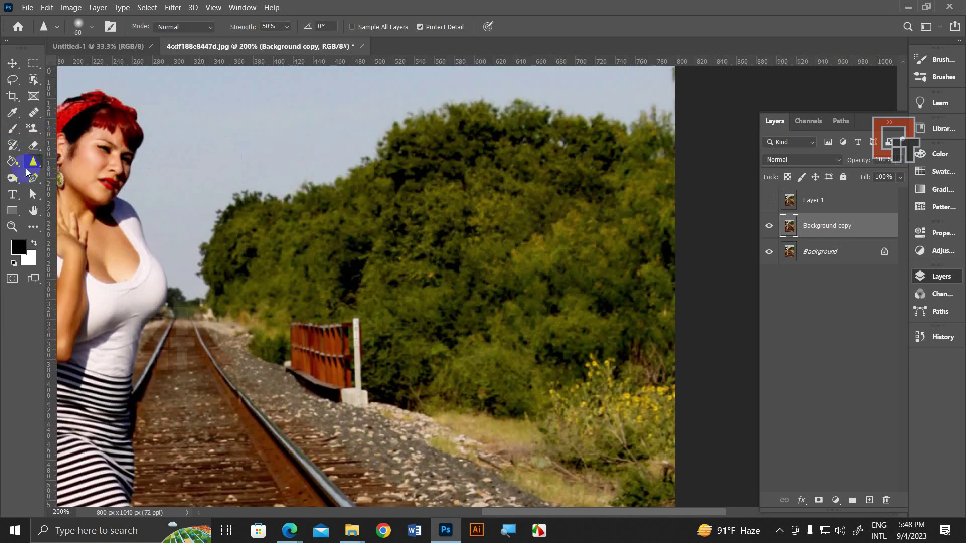
# Step: Set the Sharpen tool to size 150 and sharpen the right-side trees down to the lower right
pyautogui.rightClick(38, 161)
pyautogui.click(77, 173)
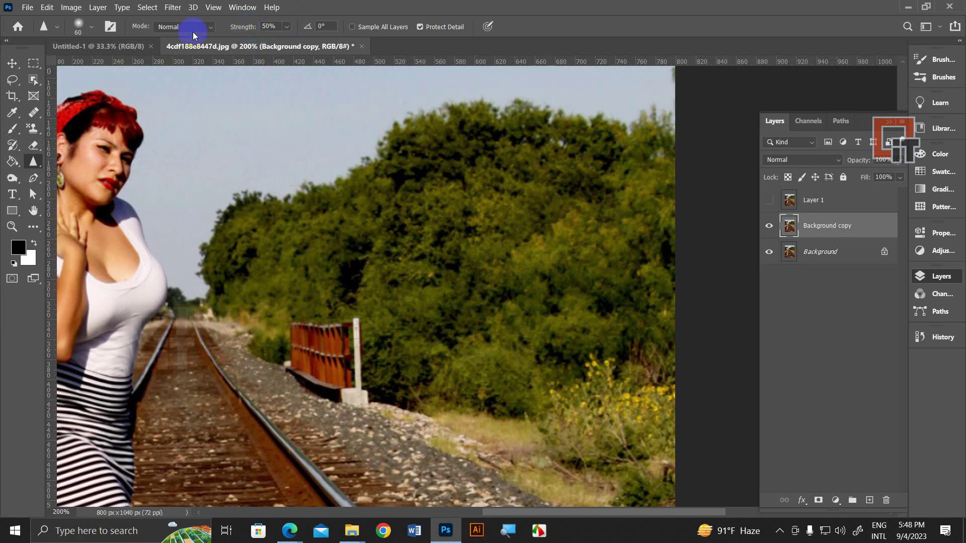
pyautogui.rightClick(32, 161)
pyautogui.click(76, 161)
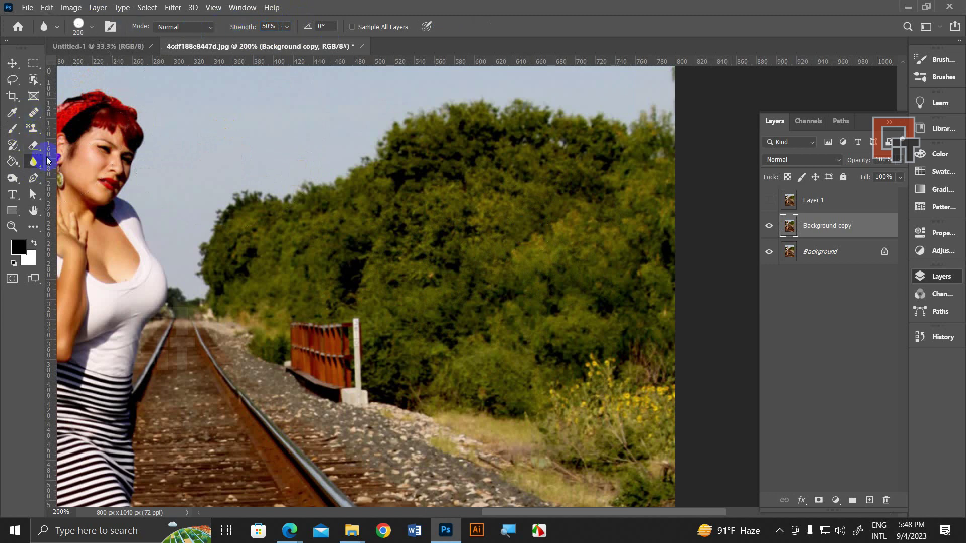
pyautogui.rightClick(33, 165)
pyautogui.click(76, 173)
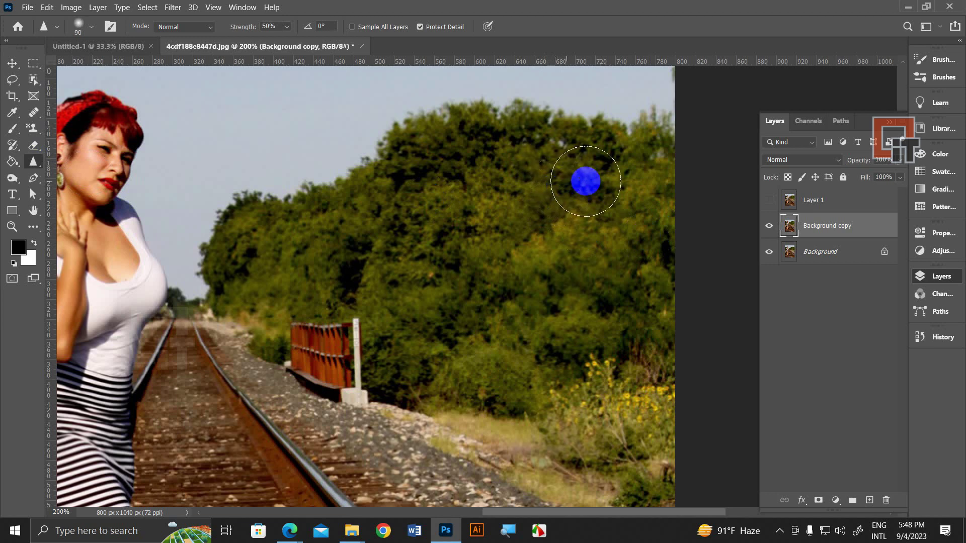
pyautogui.press(']')
pyautogui.press(']')
pyautogui.press(']')
pyautogui.press(']')
pyautogui.press(']')
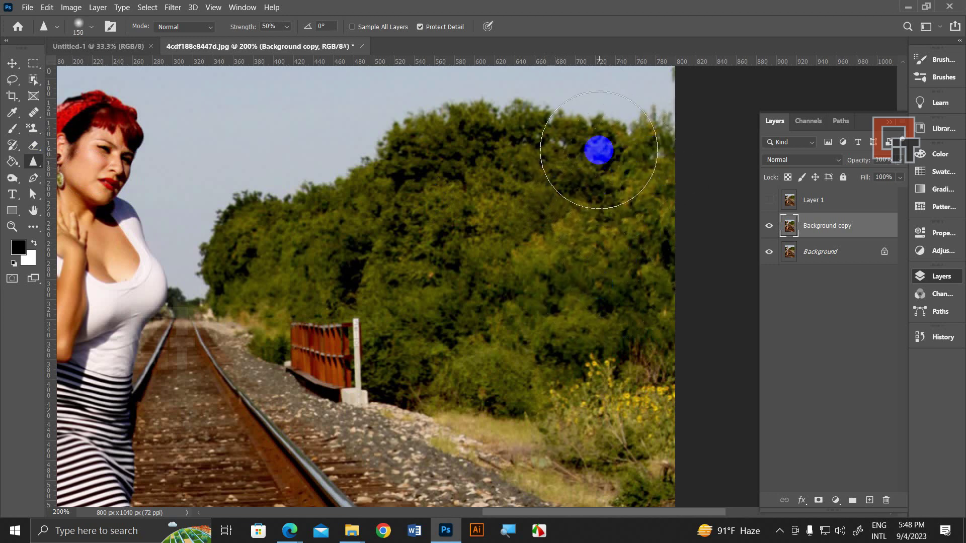
pyautogui.click(522, 141)
pyautogui.moveTo(522, 141); pyautogui.dragTo(637, 331)
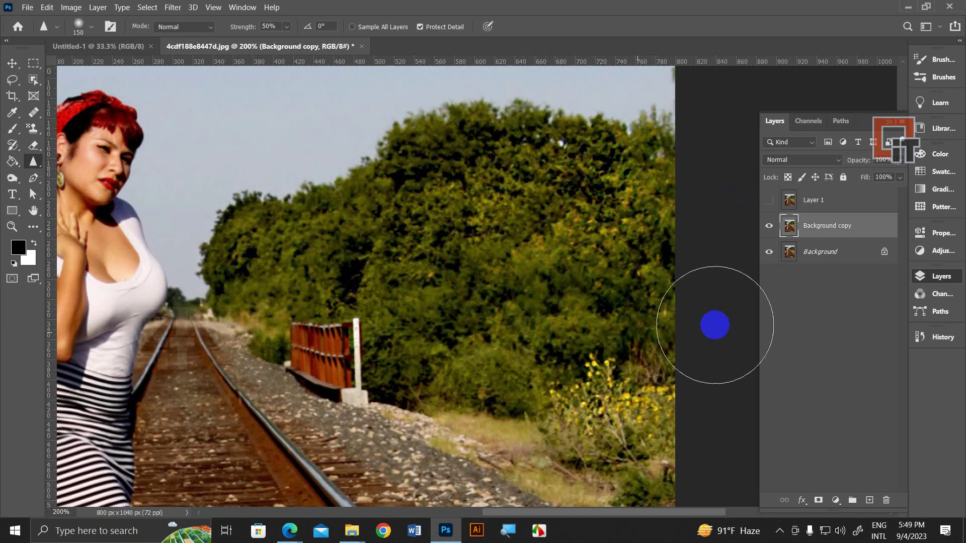
# Step: Toggle Background copy's visibility to compare the sharpening with the original
pyautogui.click(769, 224)
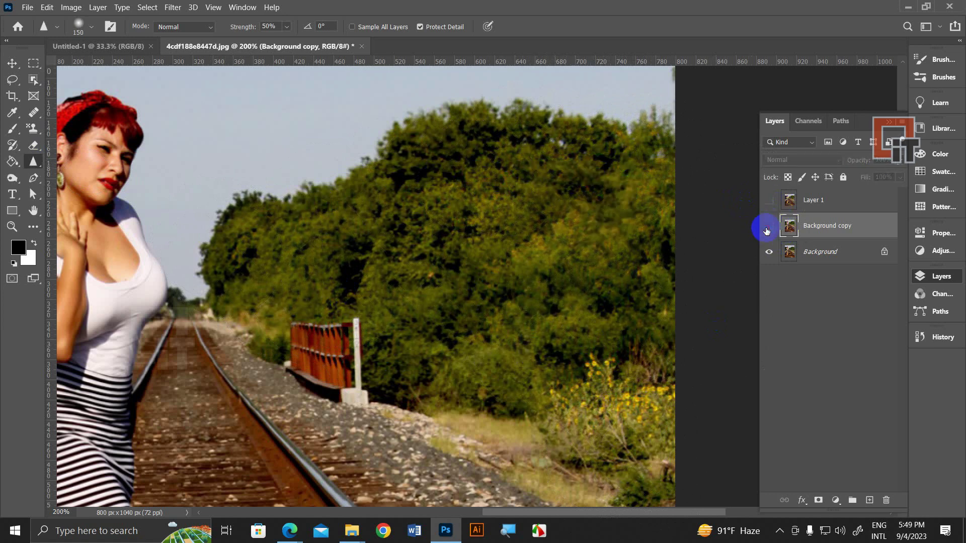
pyautogui.click(768, 227)
pyautogui.click(766, 227)
pyautogui.click(767, 226)
pyautogui.click(767, 226)
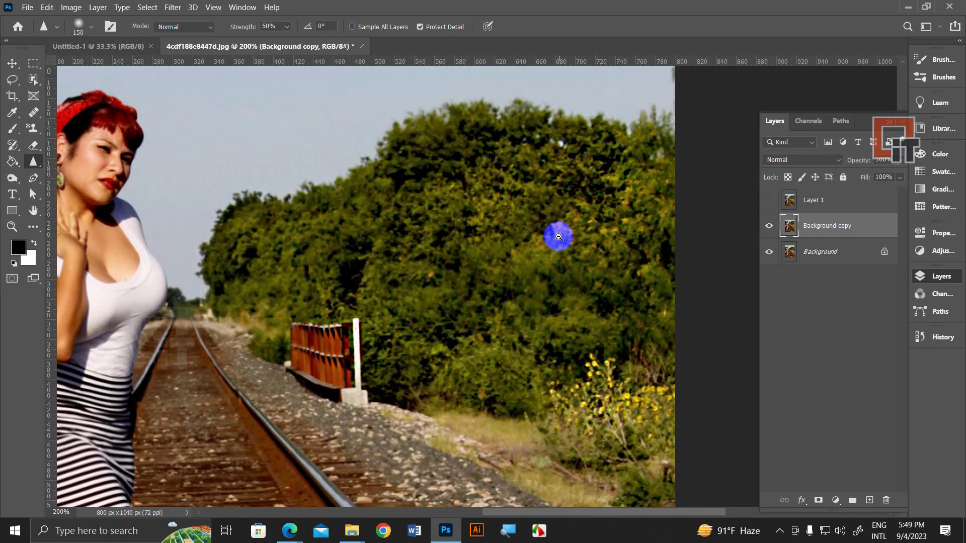
# Step: Sharpen the upper-left and left-side trees and treetops
pyautogui.scroll(-2, 558, 237)
pyautogui.scroll(1, 558, 237)
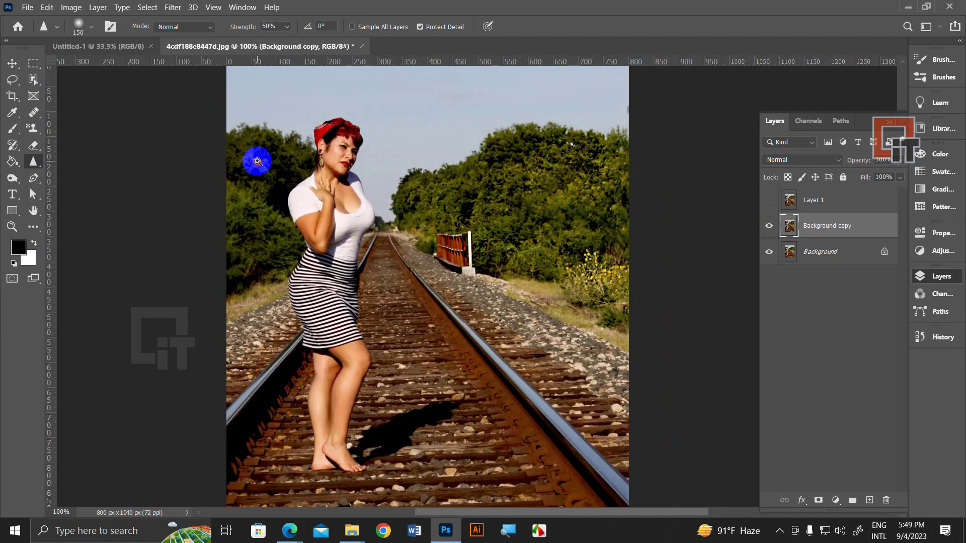
pyautogui.scroll(1, 277, 165)
pyautogui.scroll(-1, 301, 179)
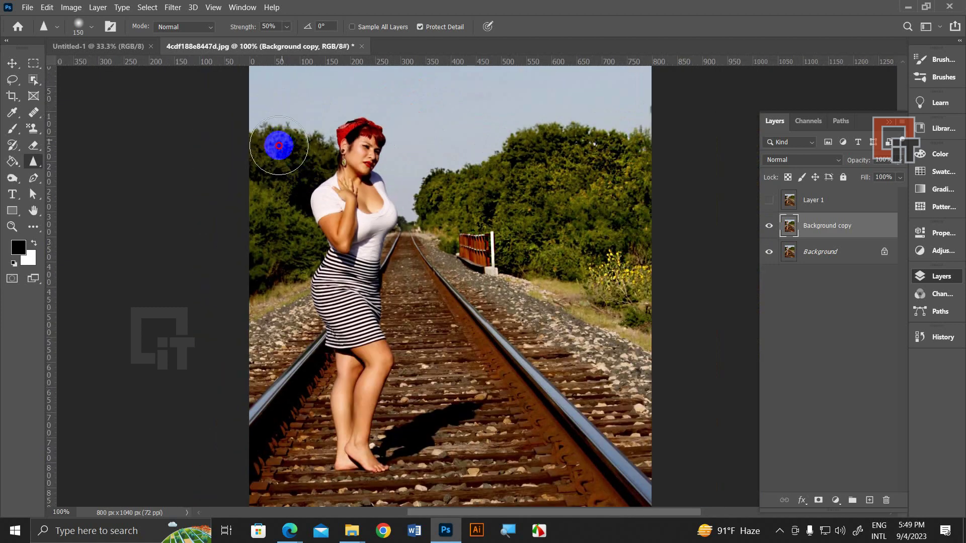
pyautogui.moveTo(274, 231)
pyautogui.mouseDown()
pyautogui.moveTo(305, 156)
pyautogui.moveTo(311, 199)
pyautogui.mouseUp()
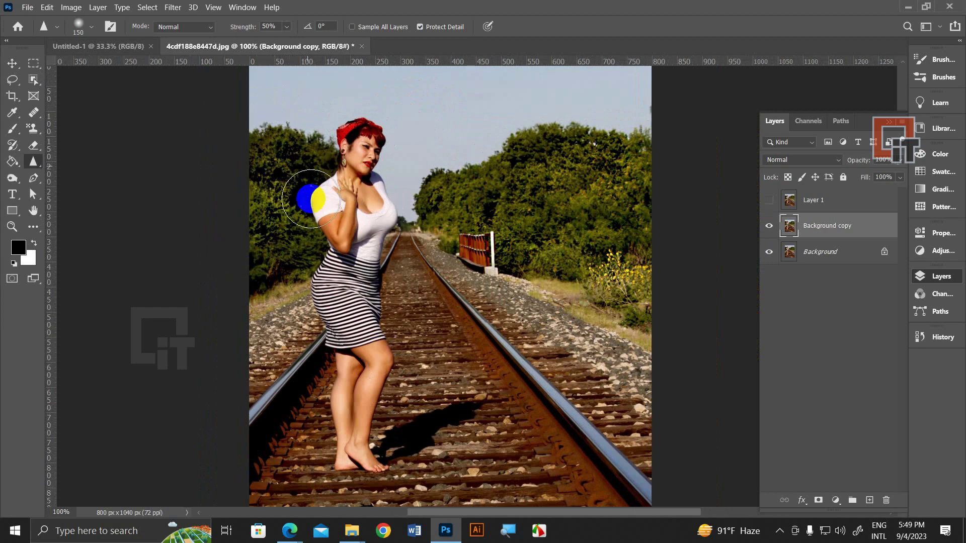
pyautogui.scroll(1, 311, 199)
pyautogui.scroll(1, 328, 163)
pyautogui.moveTo(279, 209); pyautogui.dragTo(151, 230)
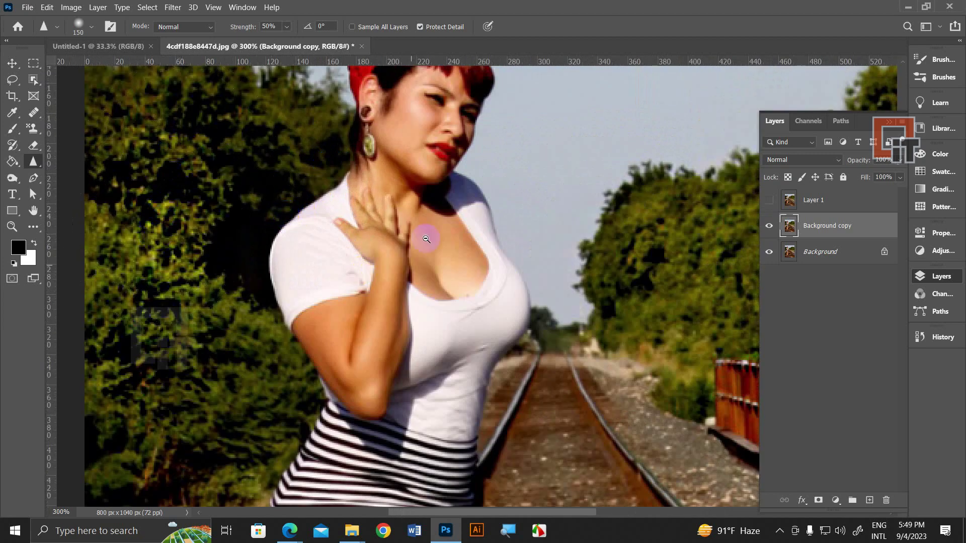
pyautogui.scroll(-2, 426, 239)
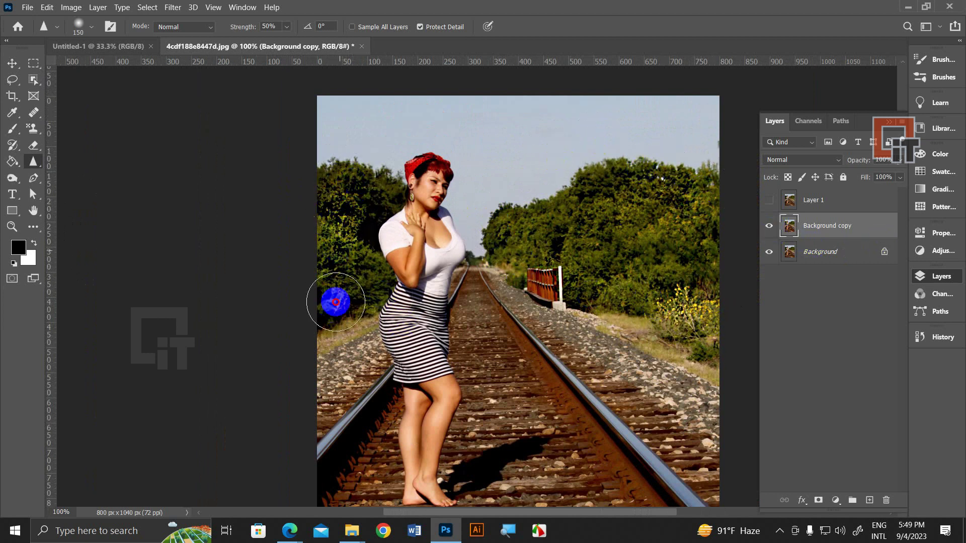
pyautogui.moveTo(330, 215)
pyautogui.mouseDown()
pyautogui.moveTo(342, 172)
pyautogui.moveTo(325, 290)
pyautogui.mouseUp()
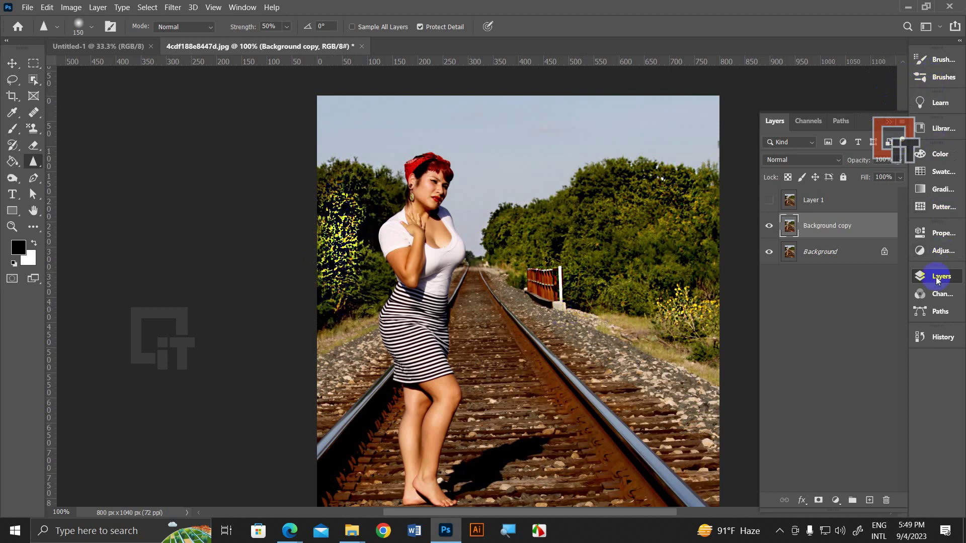
# Step: Revert to an earlier Sharpen Tool history state and paint a fresh, milder sharpen stroke on the trees
pyautogui.click(939, 347)
pyautogui.scroll(3, 810, 324)
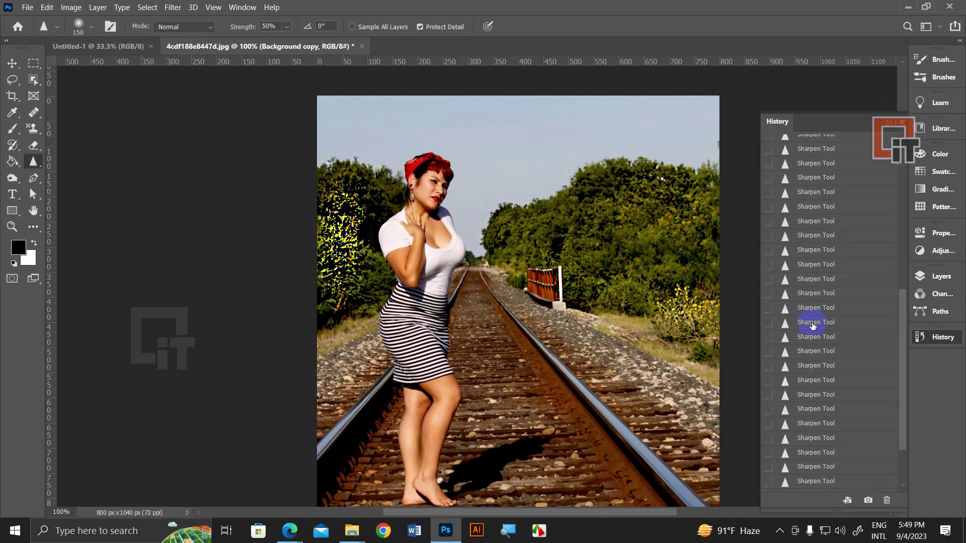
pyautogui.scroll(-2, 819, 301)
pyautogui.click(813, 308)
pyautogui.click(812, 237)
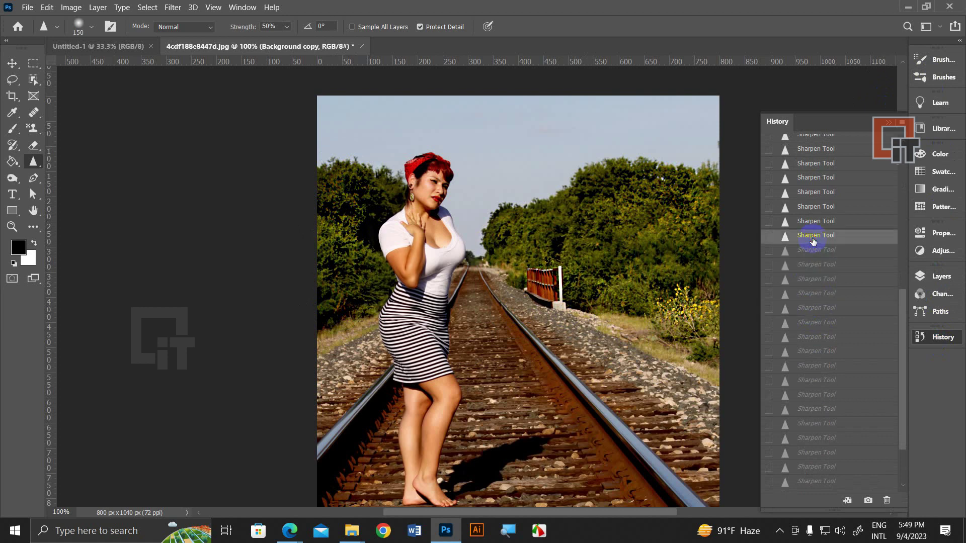
pyautogui.click(815, 179)
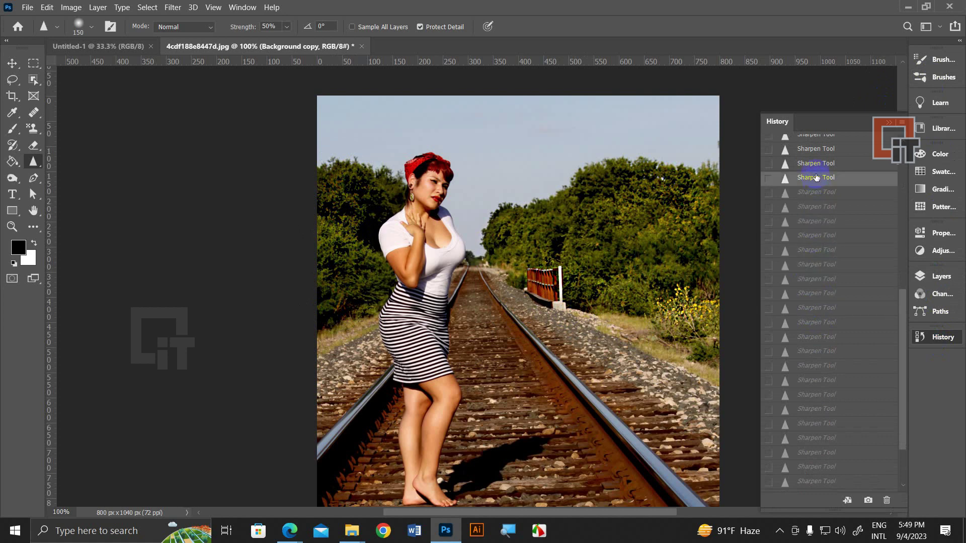
pyautogui.click(815, 163)
pyautogui.click(815, 206)
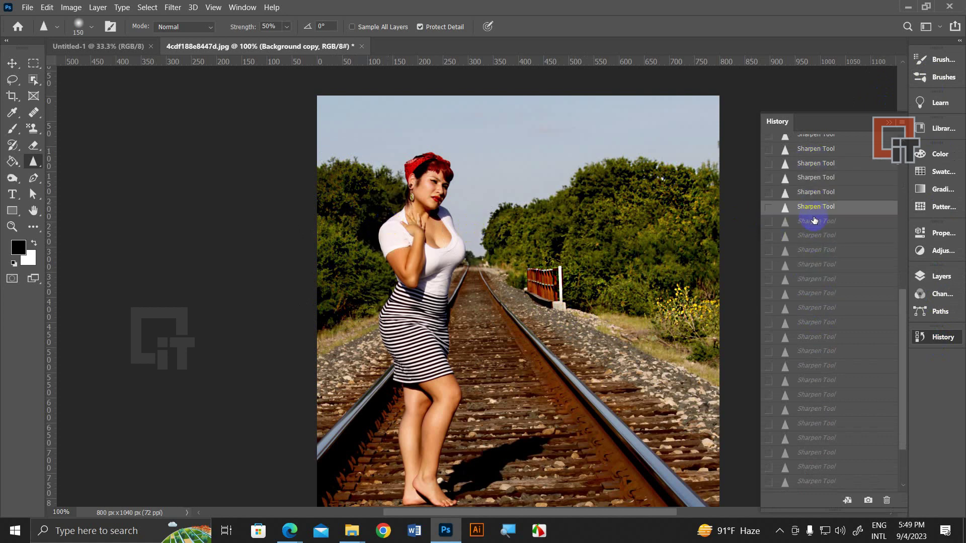
pyautogui.moveTo(334, 248); pyautogui.dragTo(335, 320)
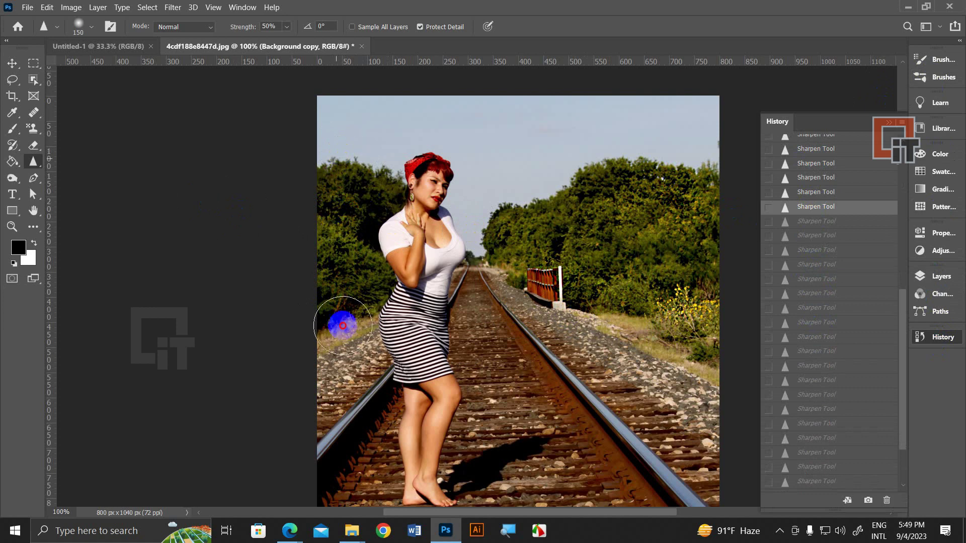
# Step: Toggle Background copy's visibility to compare the sharpened result with the original
pyautogui.click(894, 126)
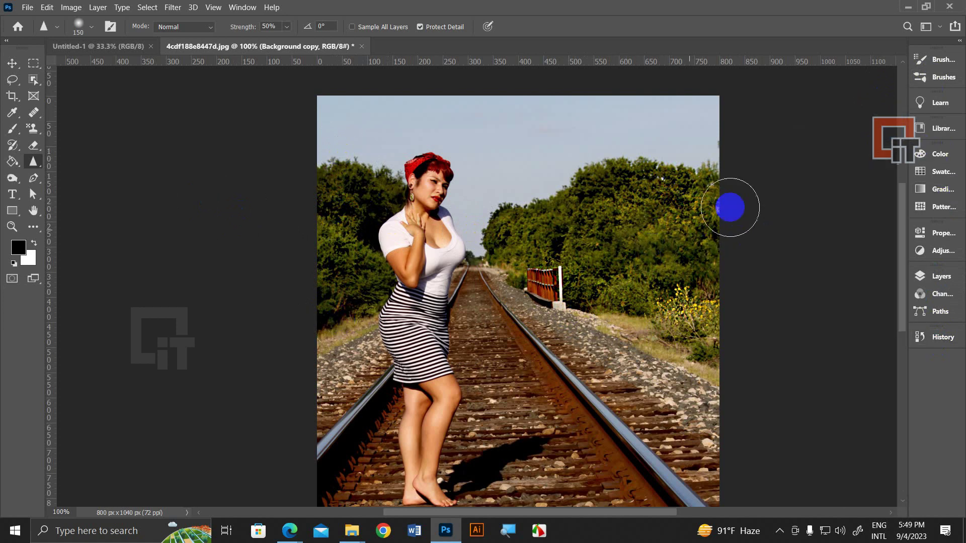
pyautogui.click(938, 278)
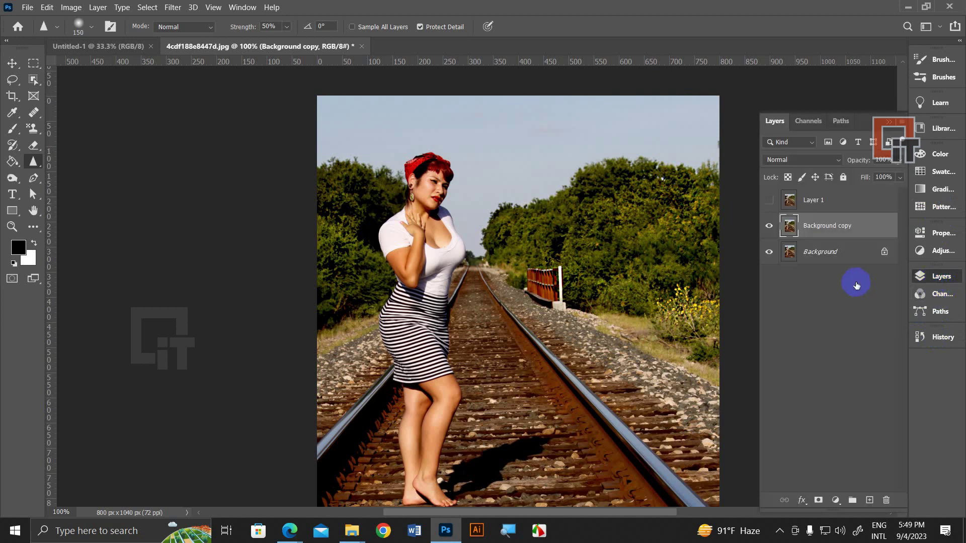
pyautogui.click(765, 229)
pyautogui.click(769, 228)
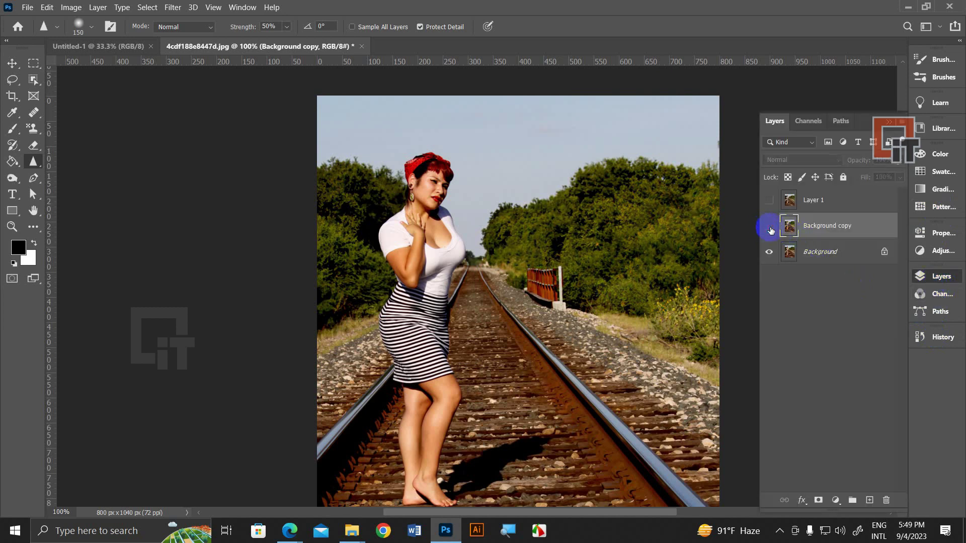
pyautogui.click(770, 228)
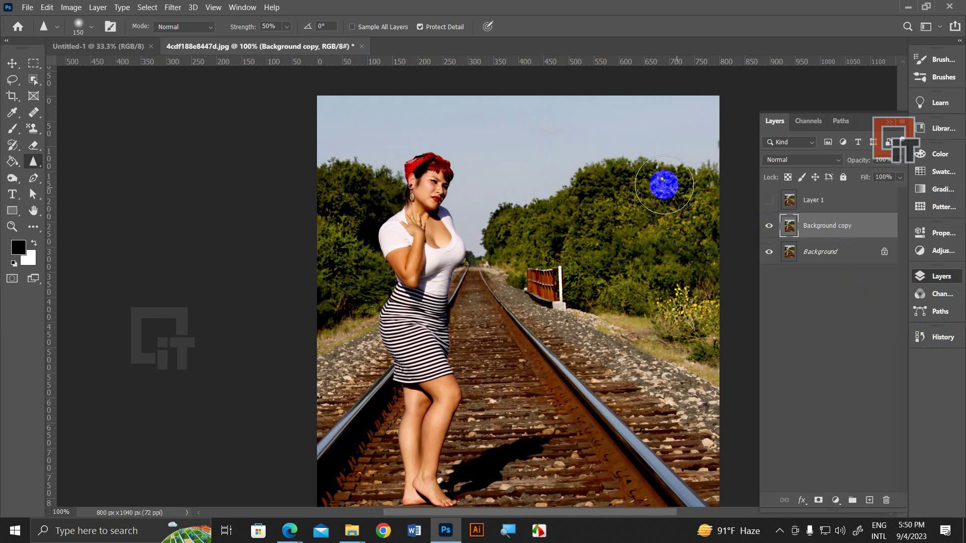
pyautogui.scroll(-1, 677, 340)
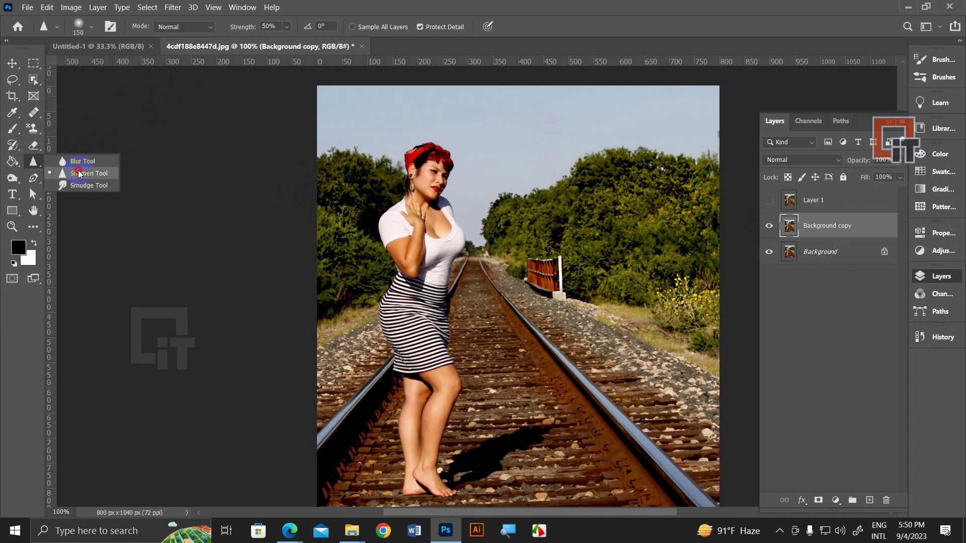
# Step: Switch to the Smudge Tool with a Soft Round brush
pyautogui.moveTo(33, 161); pyautogui.dragTo(83, 186)
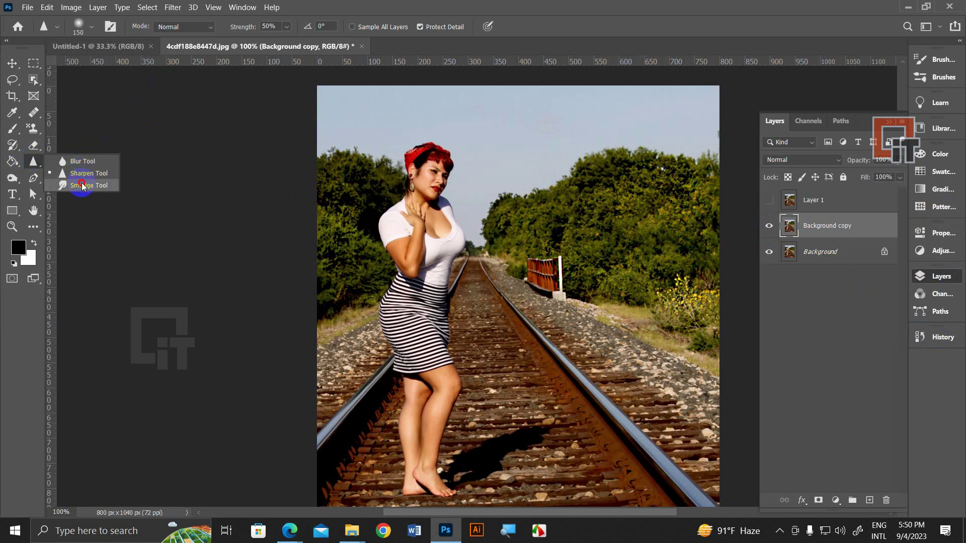
pyautogui.click(83, 185)
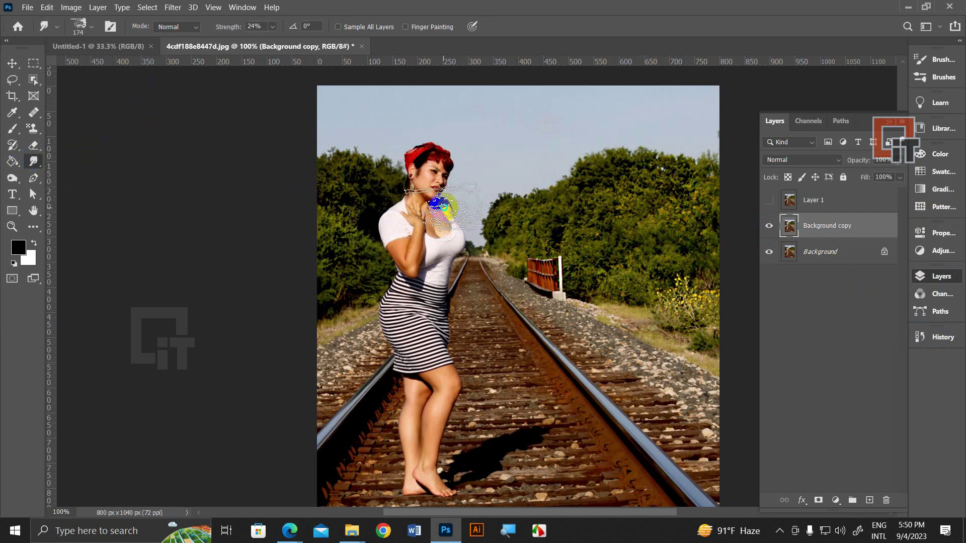
pyautogui.rightClick(448, 205)
pyautogui.doubleClick(493, 283)
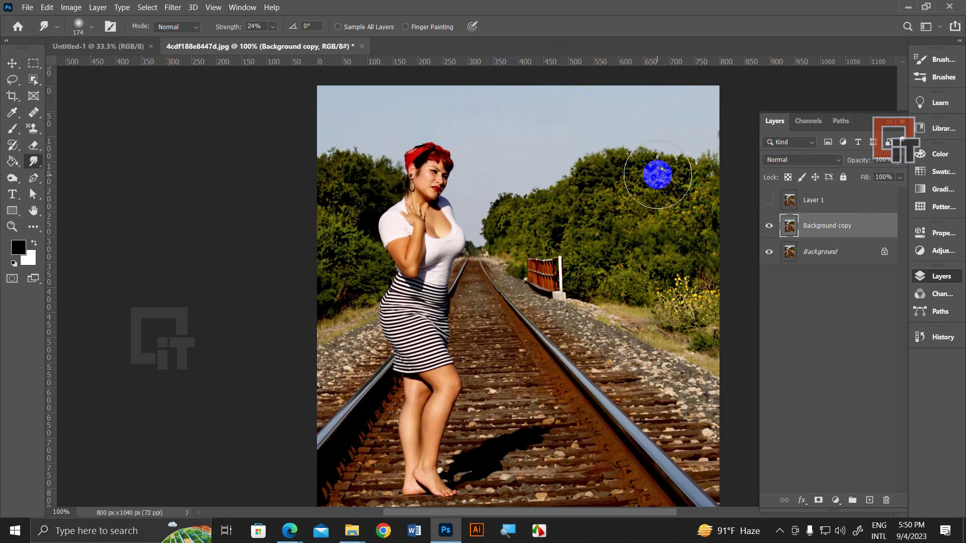
# Step: Smudge the right and upper-left treetop edges into the sky at 24% strength
pyautogui.moveTo(657, 174); pyautogui.dragTo(659, 149)
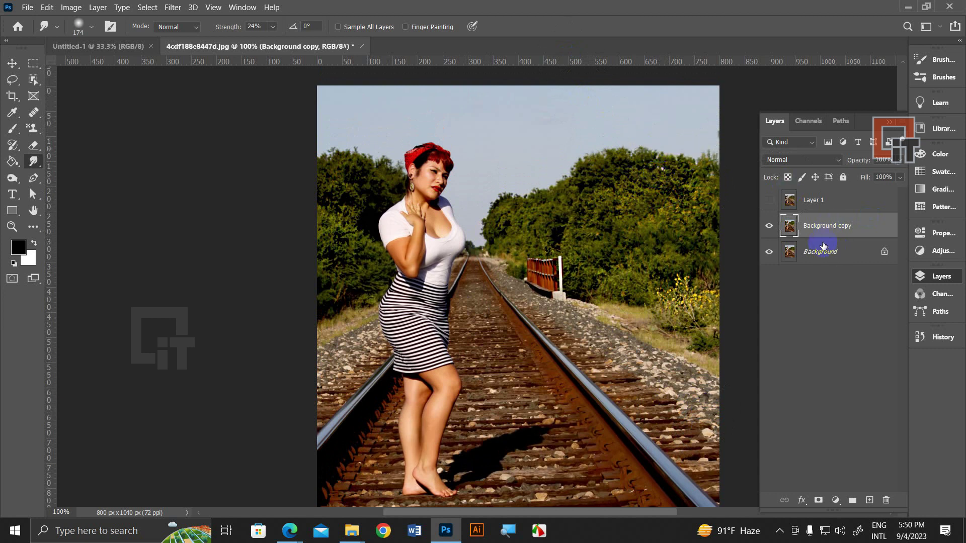
pyautogui.click(603, 163)
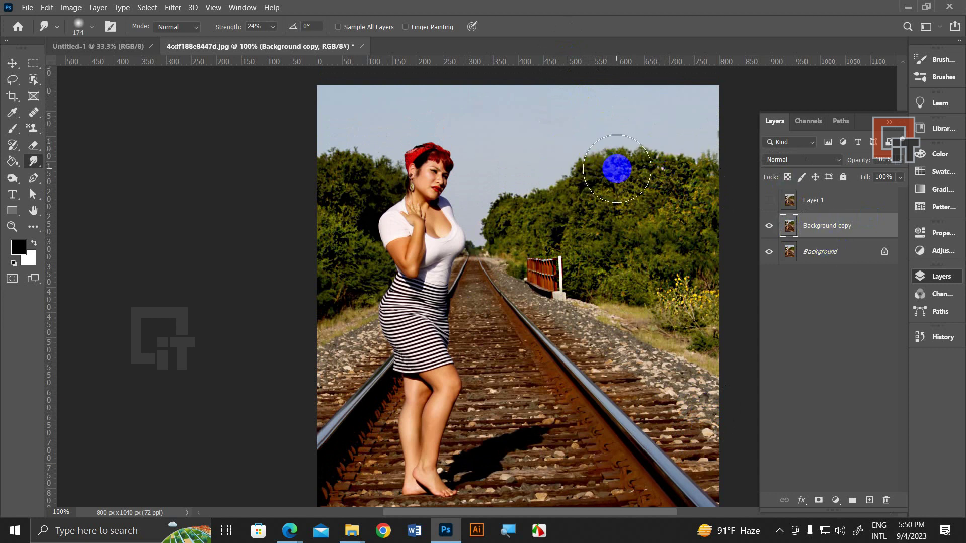
pyautogui.moveTo(611, 159); pyautogui.dragTo(607, 161)
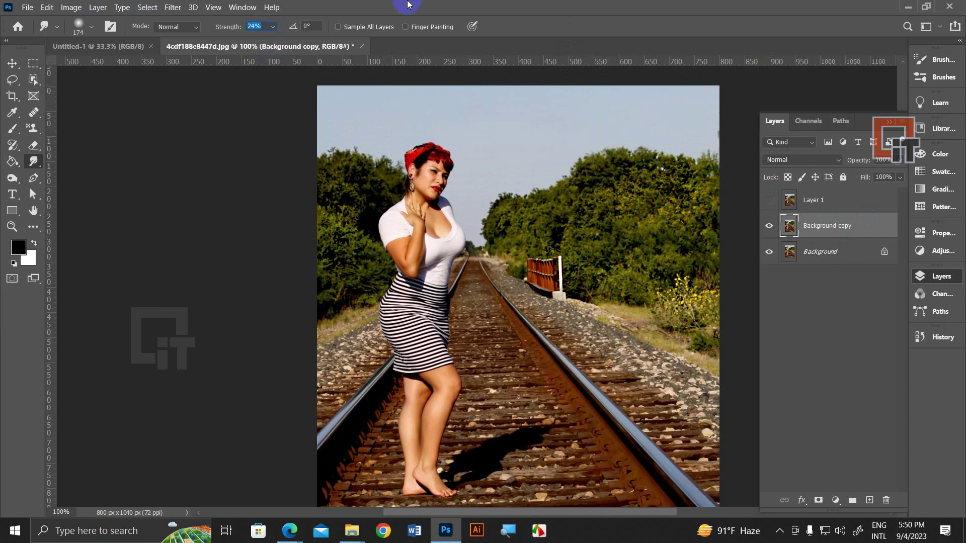
pyautogui.click(621, 168)
pyautogui.moveTo(615, 169)
pyautogui.mouseDown()
pyautogui.moveTo(614, 151)
pyautogui.moveTo(649, 163)
pyautogui.moveTo(653, 146)
pyautogui.moveTo(732, 166)
pyautogui.moveTo(700, 173)
pyautogui.moveTo(573, 160)
pyautogui.moveTo(679, 153)
pyautogui.moveTo(700, 185)
pyautogui.moveTo(675, 190)
pyautogui.mouseUp()
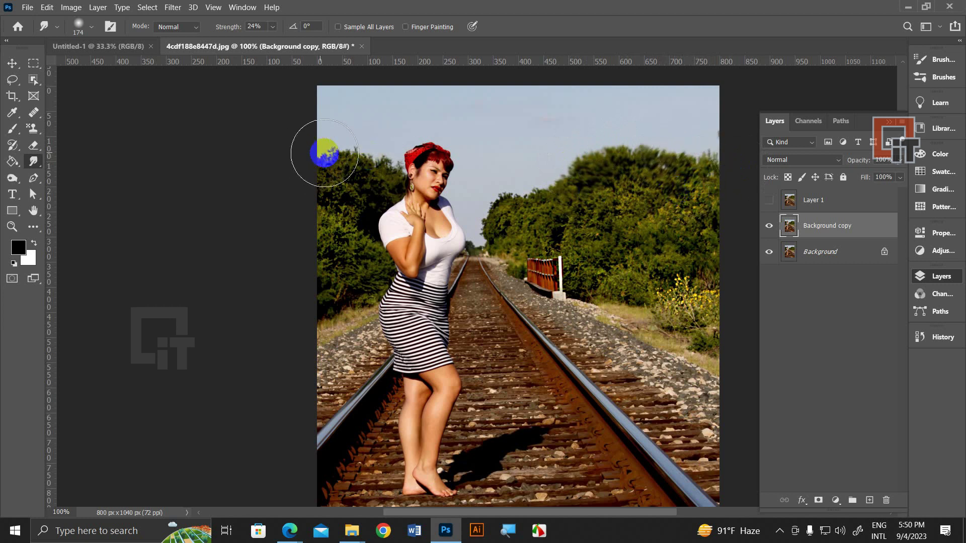
pyautogui.click(336, 140)
pyautogui.moveTo(336, 140); pyautogui.dragTo(355, 173)
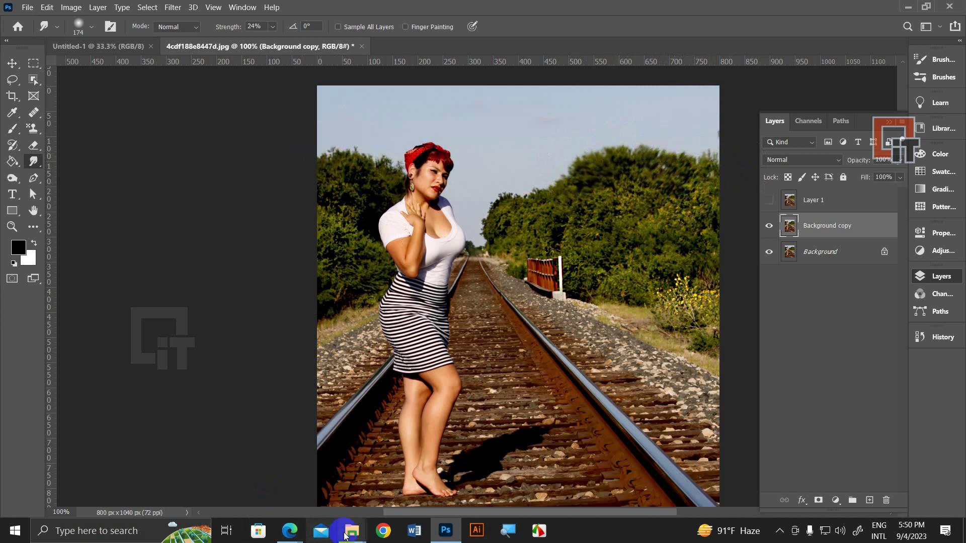
pyautogui.click(303, 532)
# Step: Replace the Bing Images query with 'chips packet' and run the search
pyautogui.moveTo(290, 530)
pyautogui.click(248, 478)
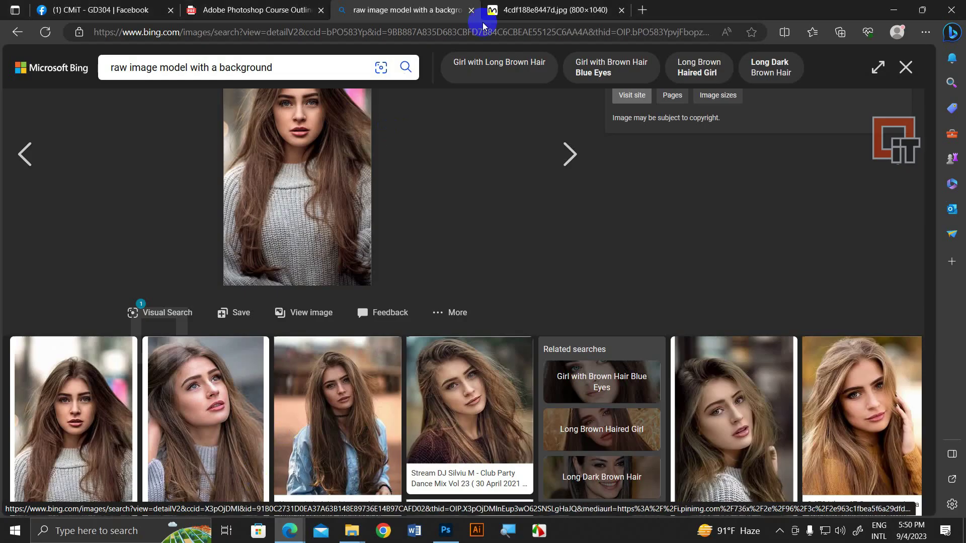
pyautogui.click(256, 72)
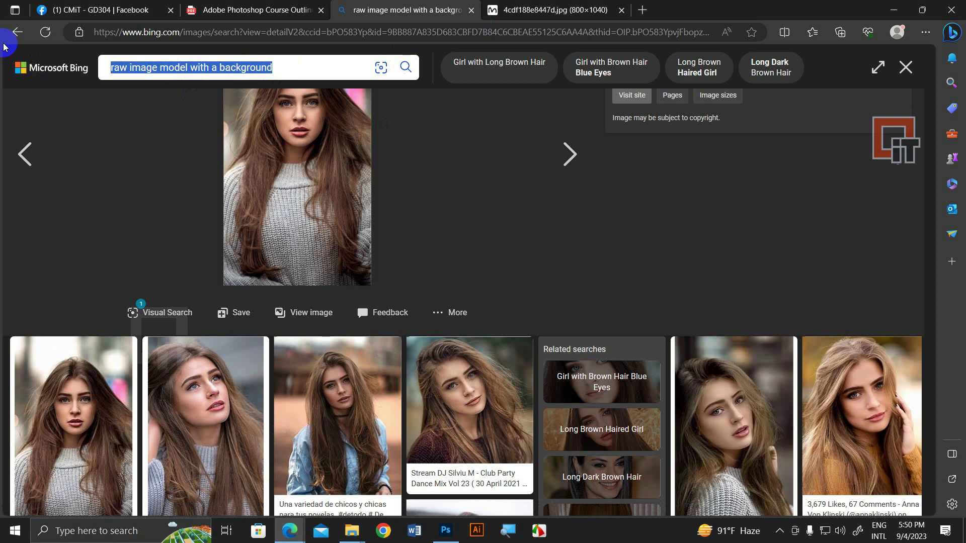
pyautogui.write('chip')
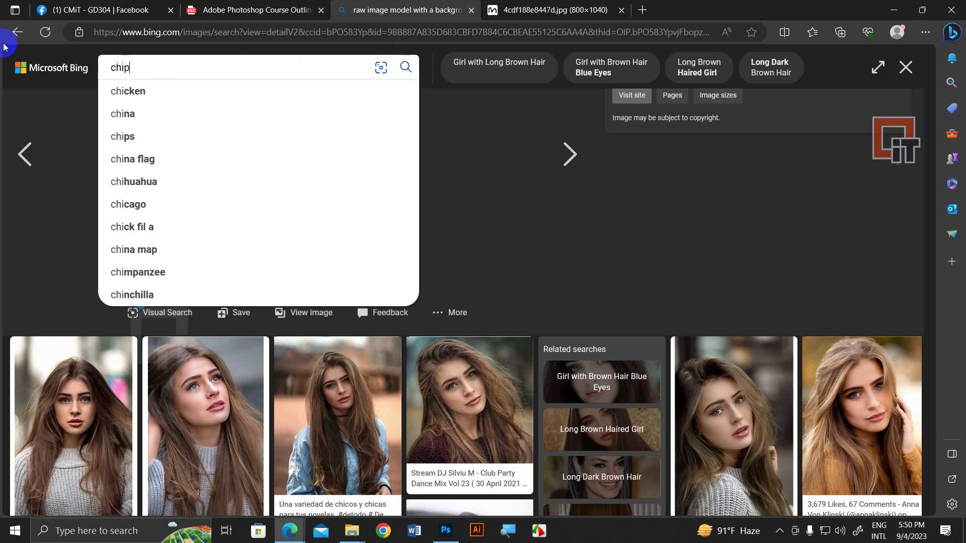
pyautogui.write('s pa')
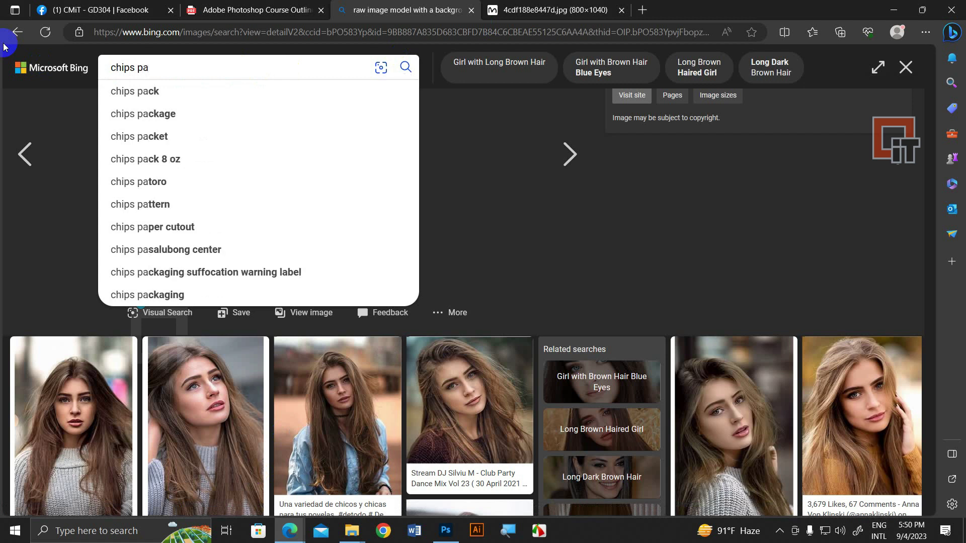
pyautogui.press('BackSpace')
pyautogui.write('ng')
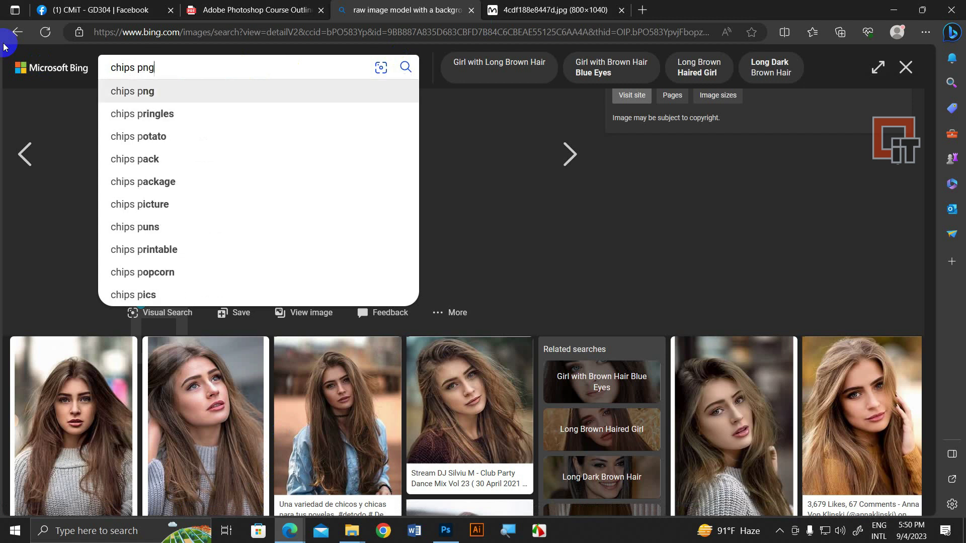
pyautogui.press('BackSpace')
pyautogui.press('BackSpace')
pyautogui.write('acket')
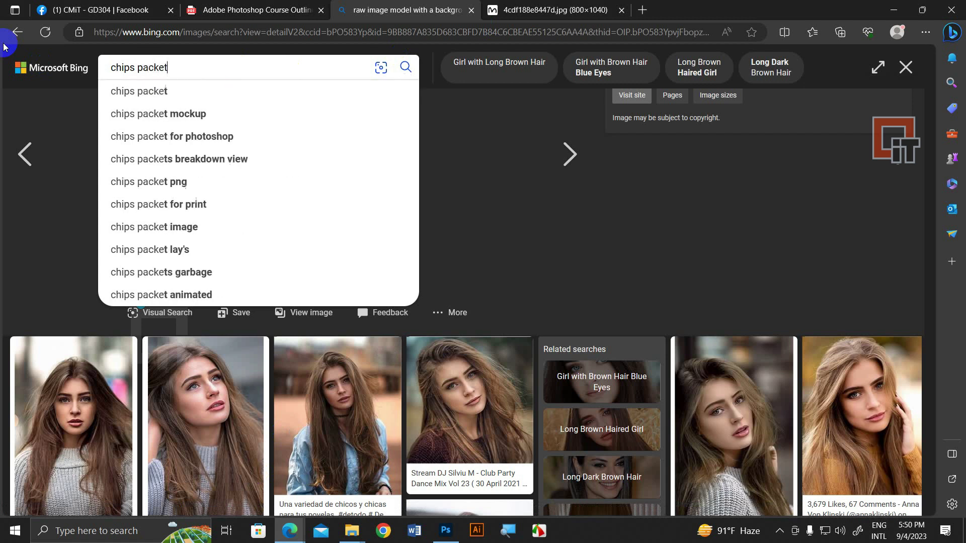
pyautogui.press('Return')
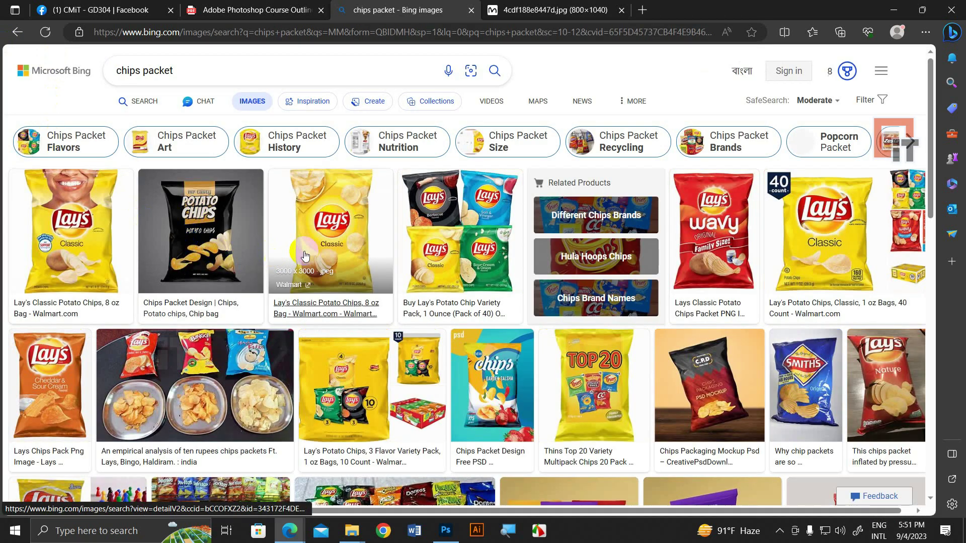
# Step: Find the 'lays Classic 1oz each' image among related results and open it in a new tab
pyautogui.click(112, 257)
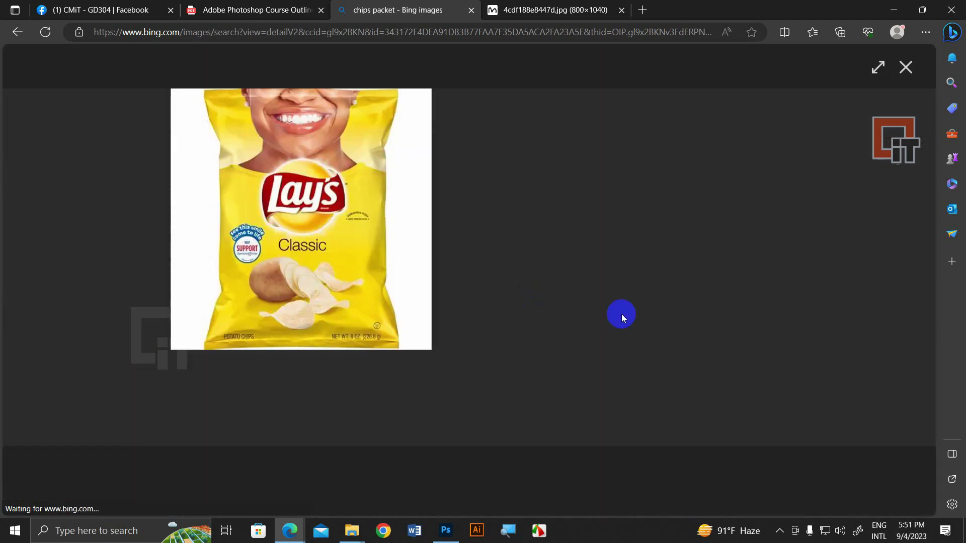
pyautogui.scroll(-3, 558, 327)
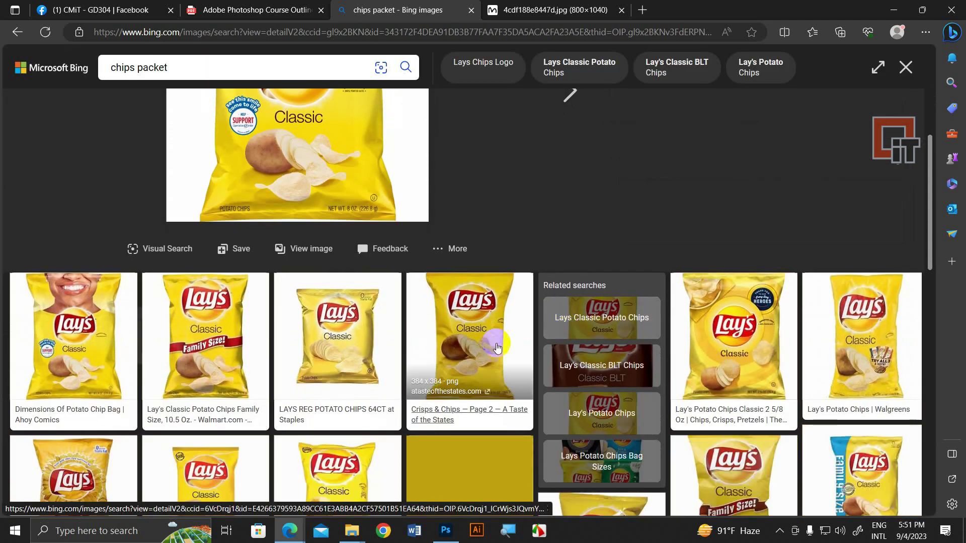
pyautogui.scroll(-3, 452, 366)
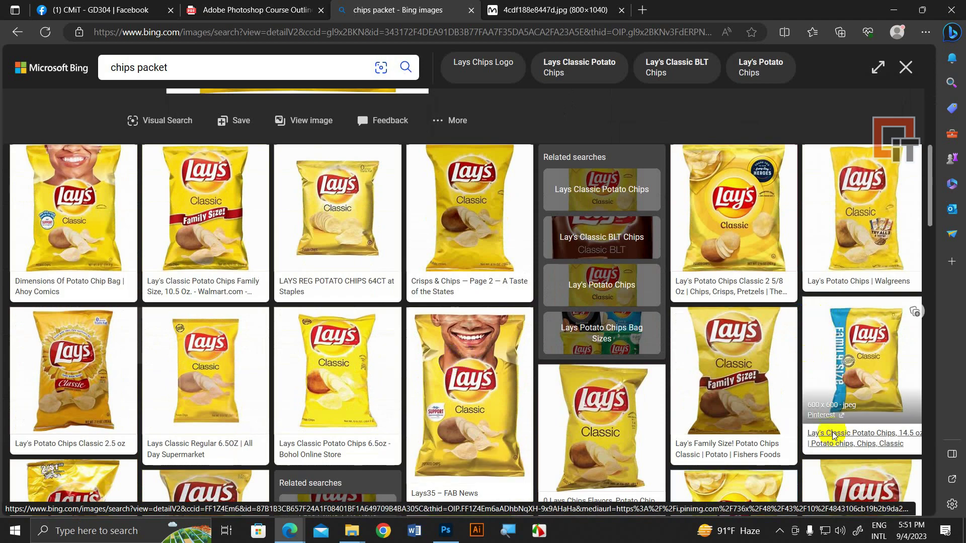
pyautogui.scroll(-3, 905, 391)
pyautogui.scroll(-3, 443, 397)
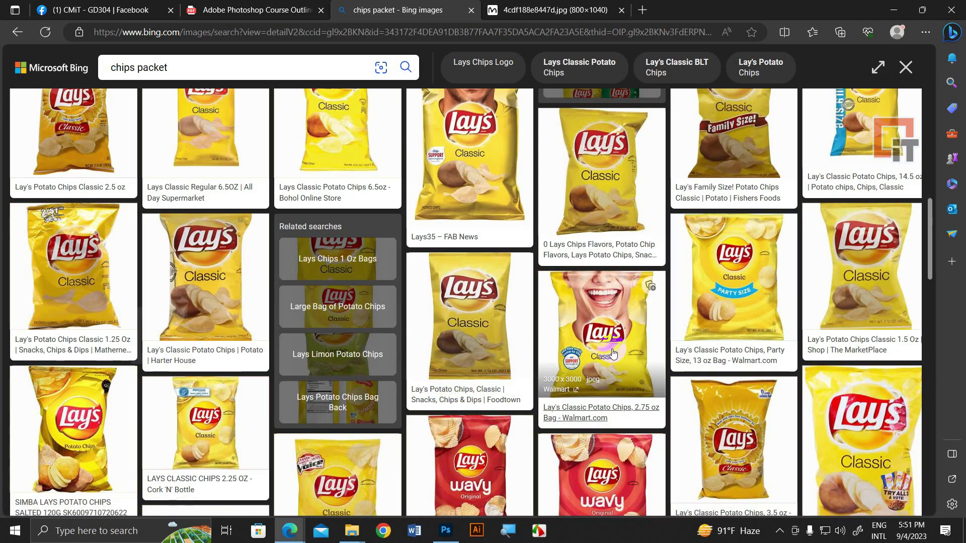
pyautogui.scroll(-6, 114, 292)
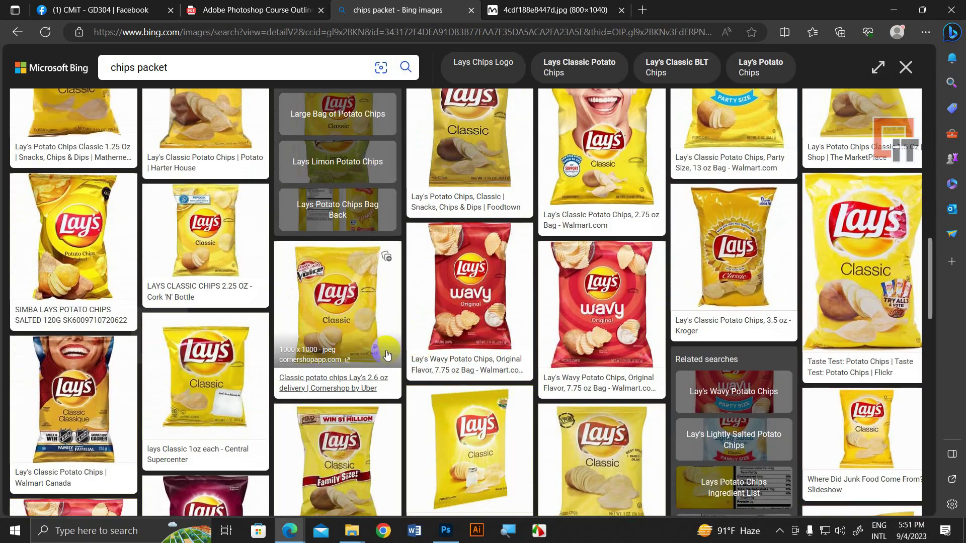
pyautogui.click(253, 361)
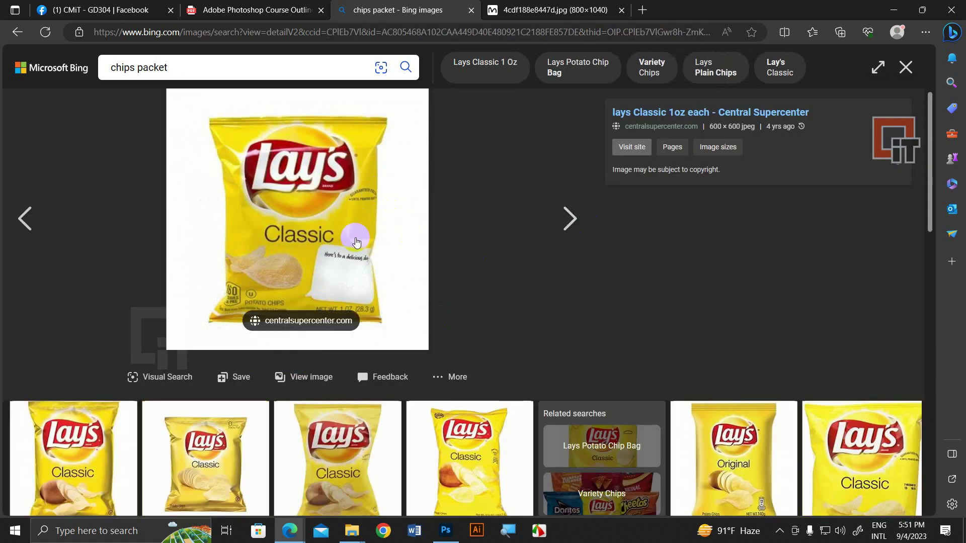
pyautogui.scroll(-2, 677, 307)
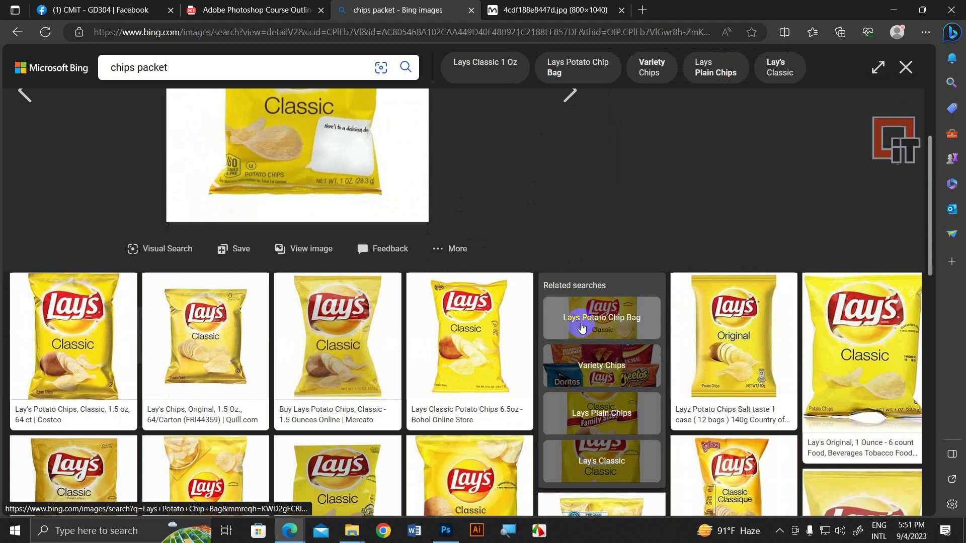
pyautogui.scroll(1, 335, 338)
pyautogui.rightClick(286, 180)
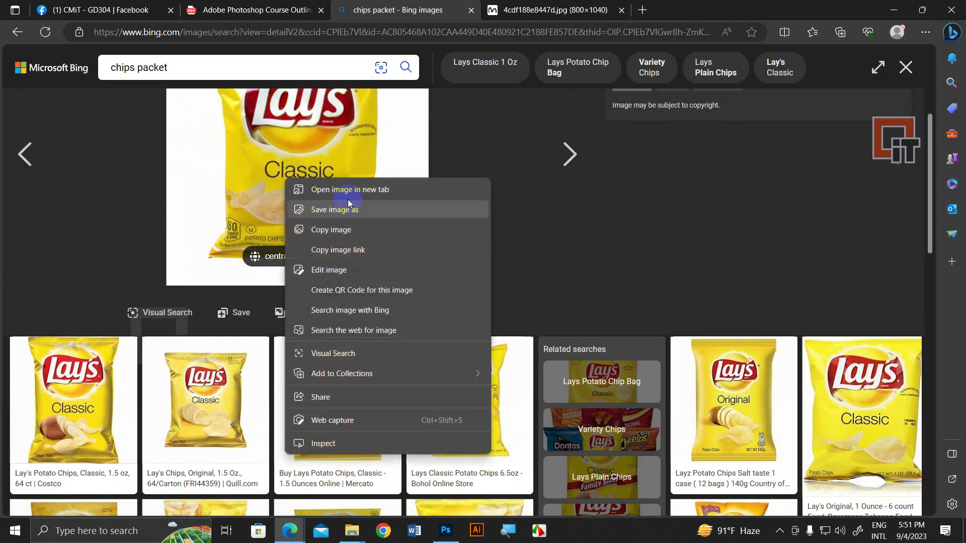
pyautogui.click(359, 191)
# Step: Save the image as lays-Classic-1oz-each-600x600.jpg in Downloads and reveal it in File Explorer
pyautogui.click(688, 21)
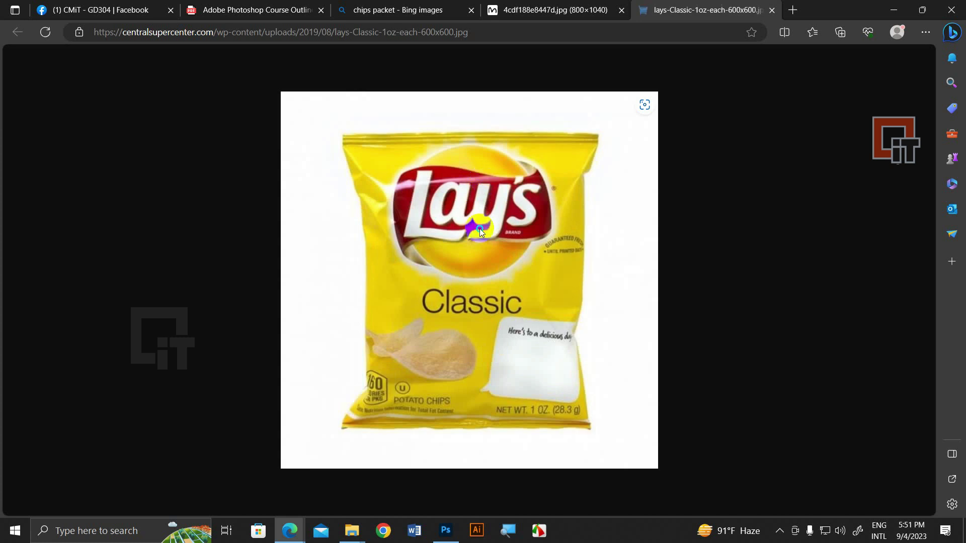
pyautogui.rightClick(480, 230)
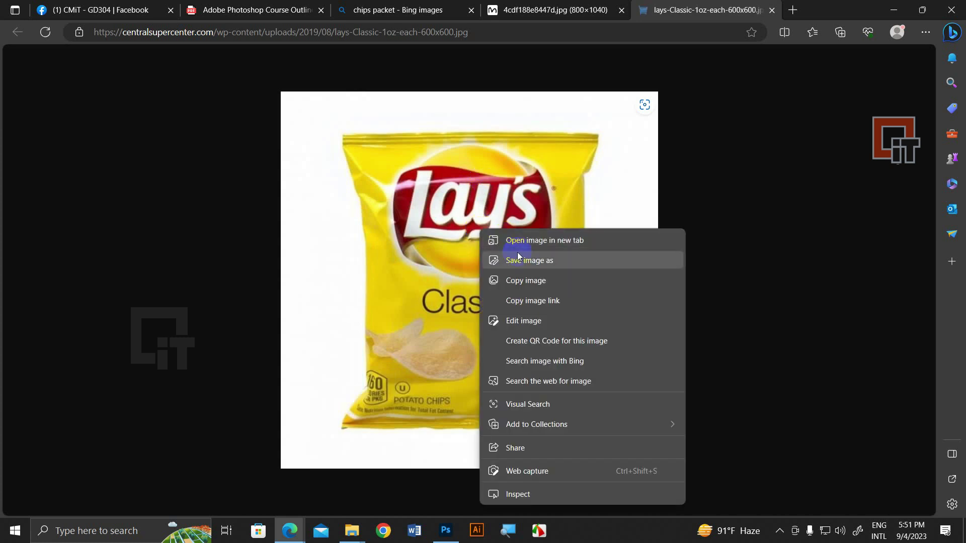
pyautogui.click(519, 261)
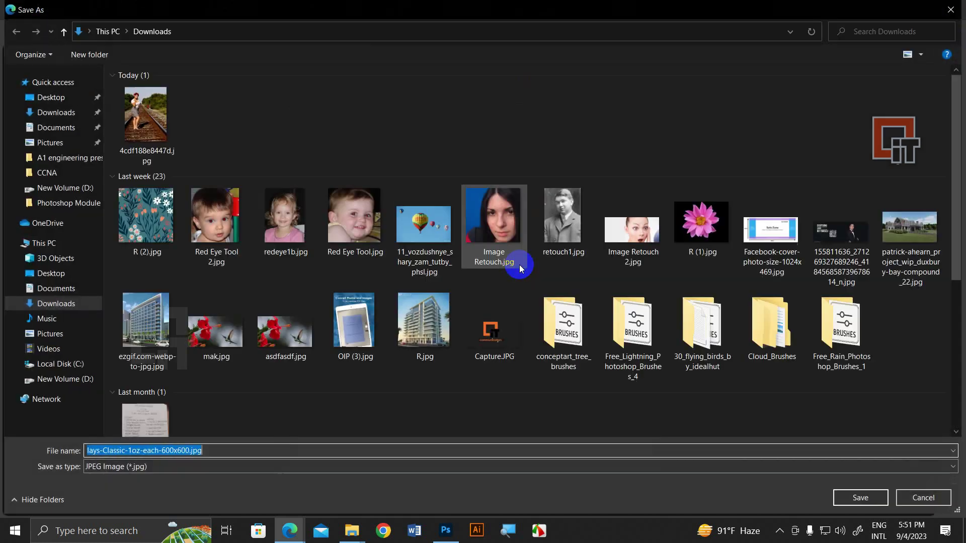
pyautogui.click(858, 496)
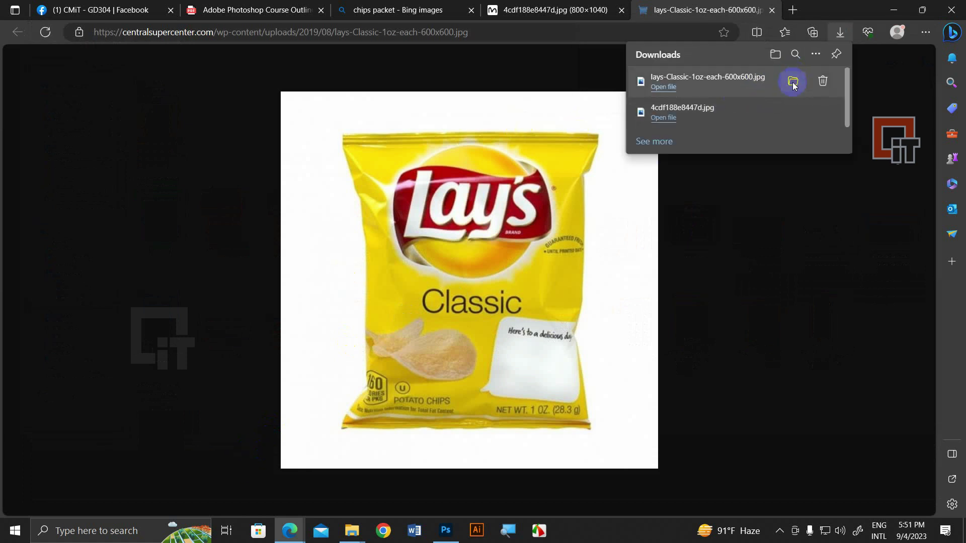
pyautogui.click(792, 83)
pyautogui.rightClick(278, 155)
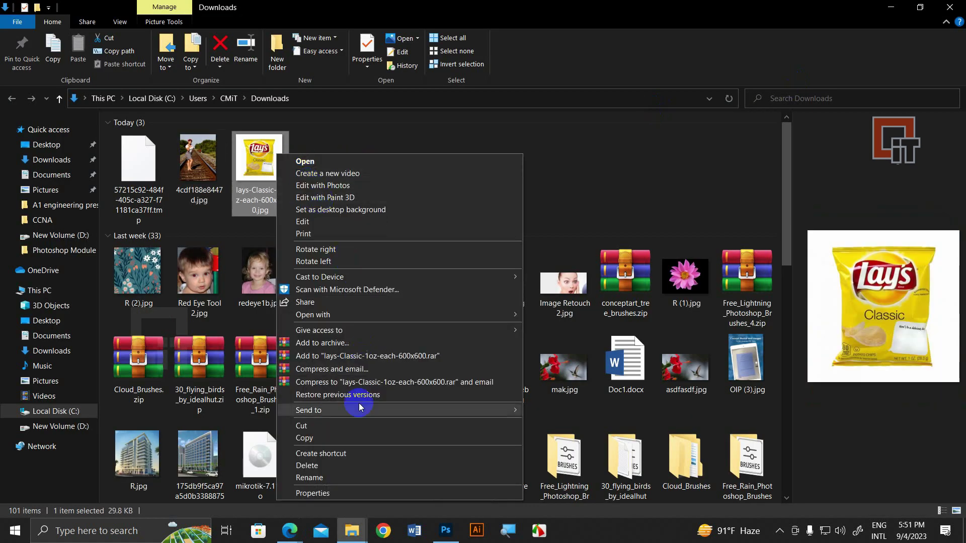
pyautogui.moveTo(312, 315)
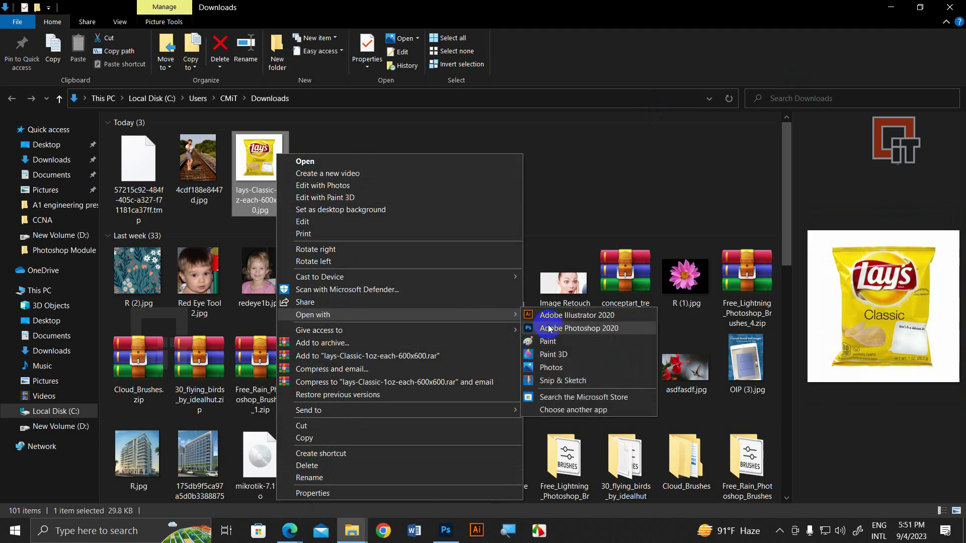
# Step: Open lays-Classic-1oz-each-600x600.jpg in Photoshop
pyautogui.click(548, 329)
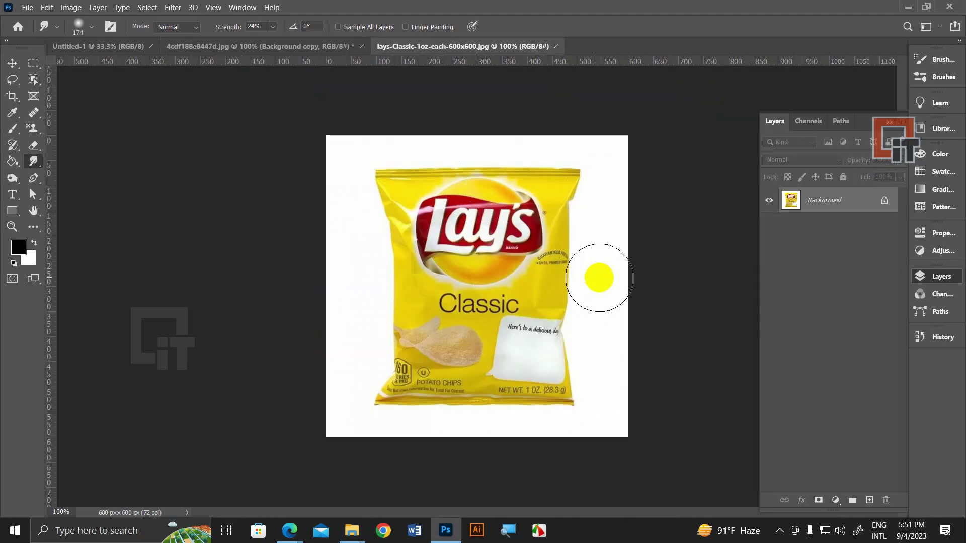
pyautogui.scroll(1, 610, 265)
pyautogui.scroll(1, 582, 211)
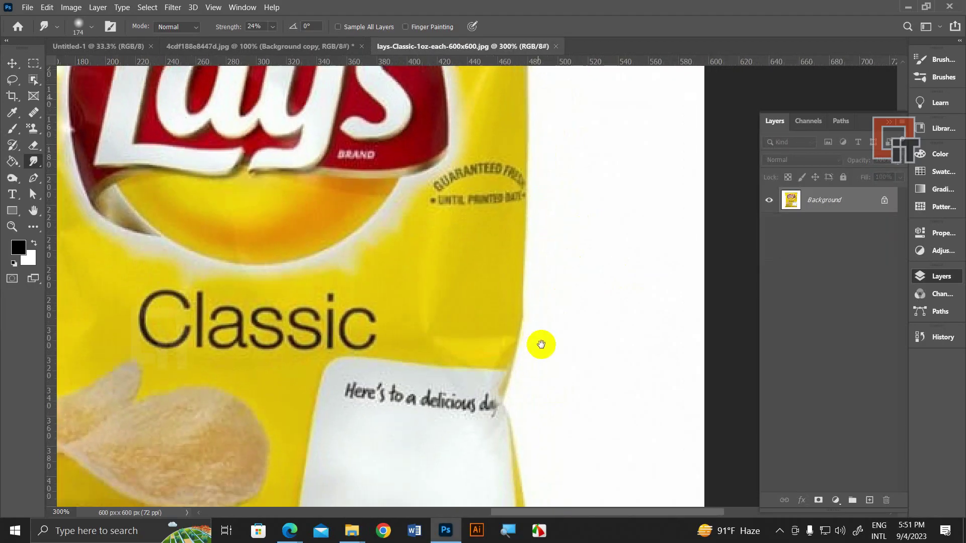
pyautogui.scroll(-2, 540, 344)
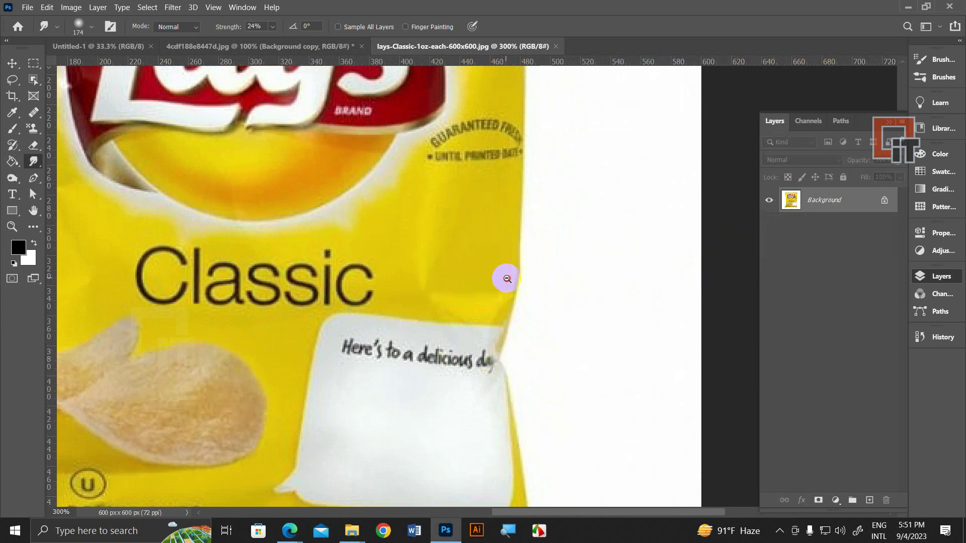
pyautogui.scroll(-2, 507, 279)
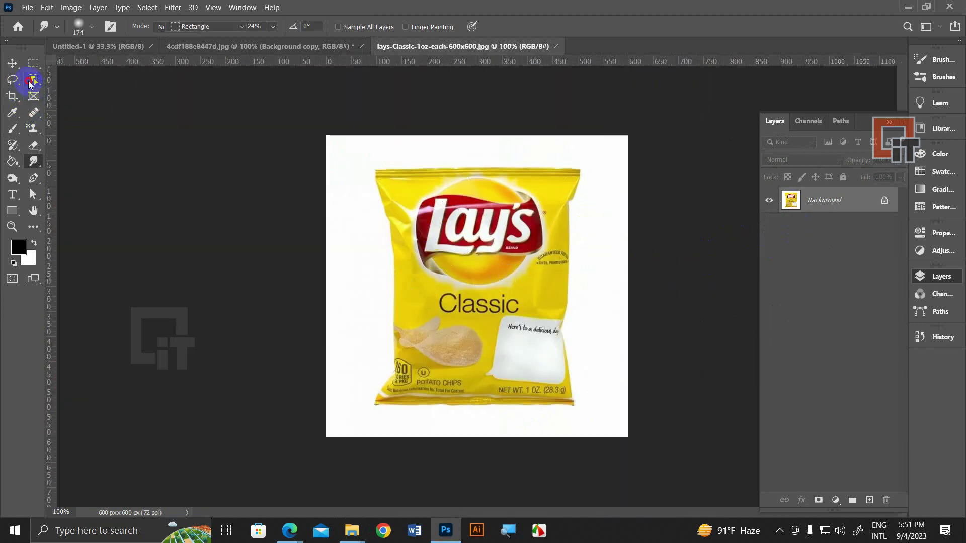
# Step: Select the chip bag with Object Selection and copy it onto Layer 1, checking the cut-out
pyautogui.click(31, 80)
pyautogui.moveTo(364, 156); pyautogui.dragTo(601, 415)
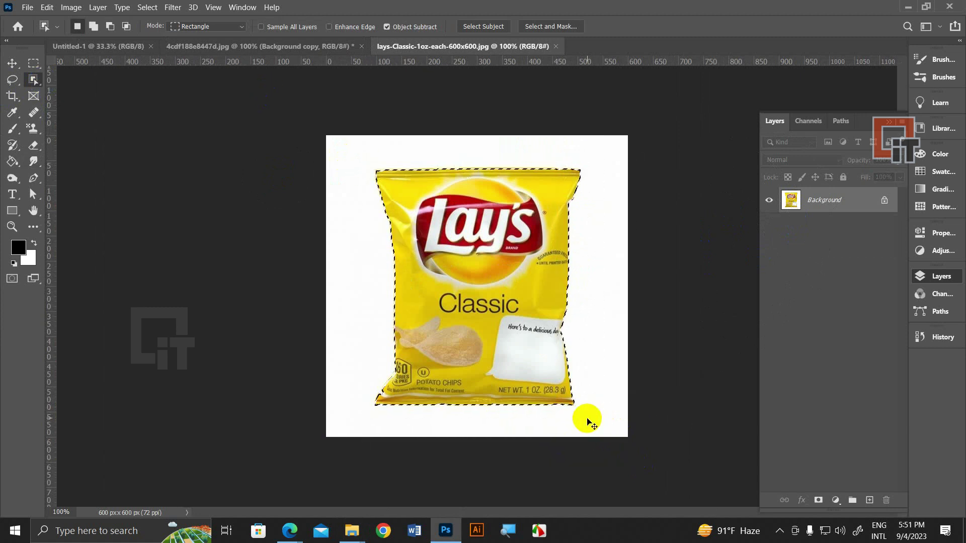
pyautogui.hotkey('ctrl', 'j')
pyautogui.click(770, 226)
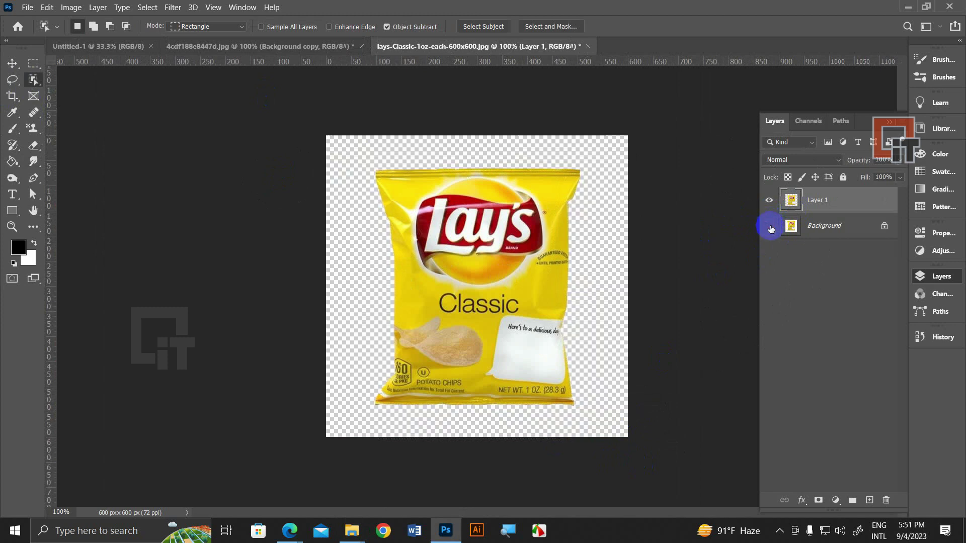
pyautogui.click(769, 227)
pyautogui.click(769, 227)
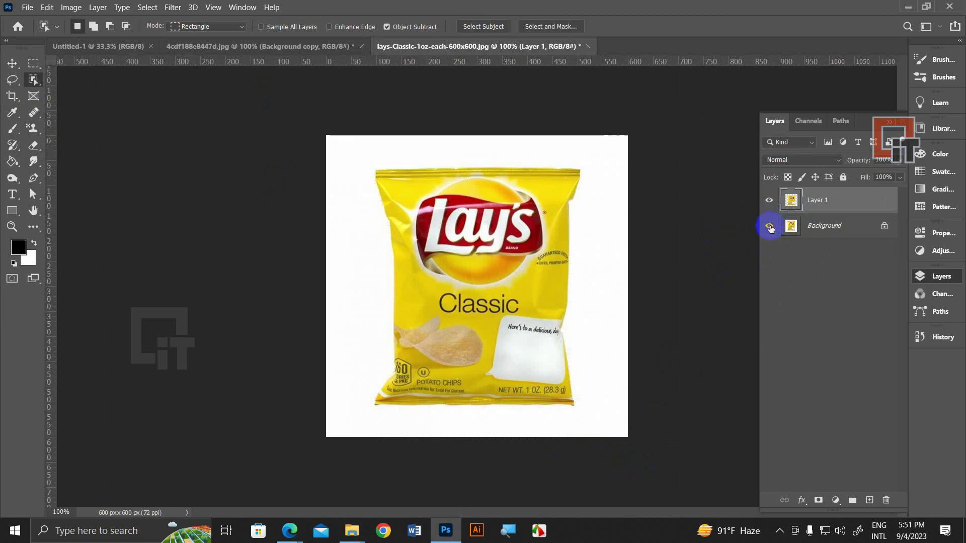
pyautogui.keyDown('ctrl'); pyautogui.click(573, 315); pyautogui.keyUp('ctrl')
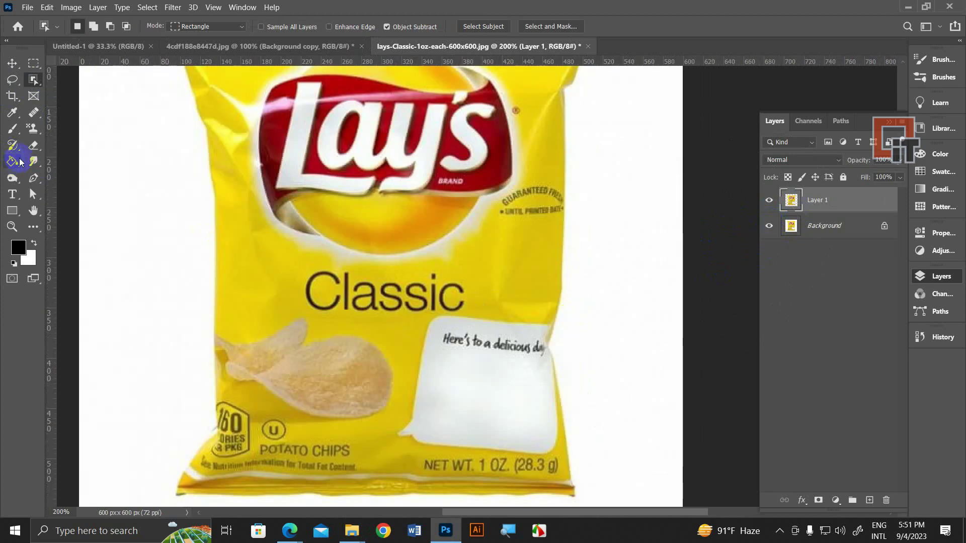
# Step: Partly smudge the bag's 'Here's to a delicious day' text, then bring the Downloads folder forward
pyautogui.click(33, 161)
pyautogui.moveTo(535, 366); pyautogui.dragTo(547, 357)
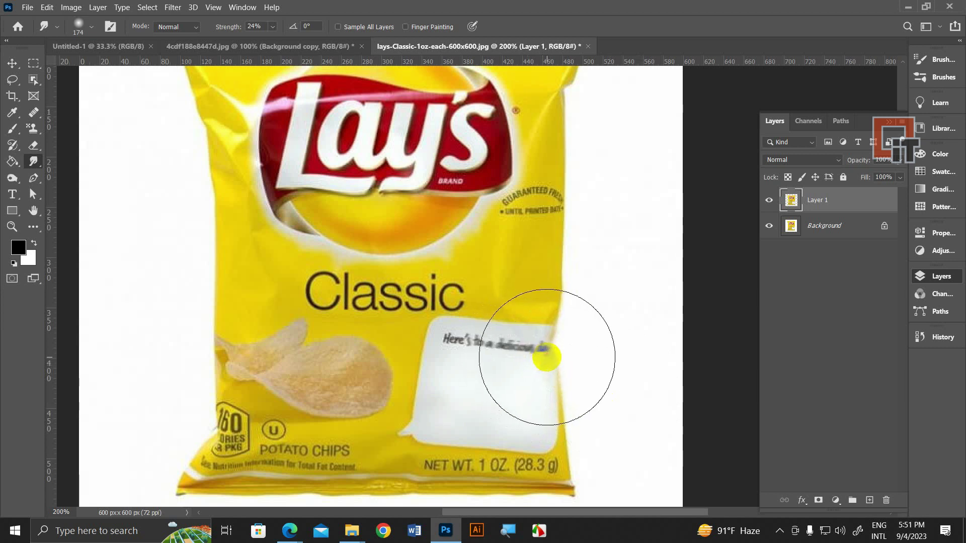
pyautogui.hotkey('ctrl', 'z')
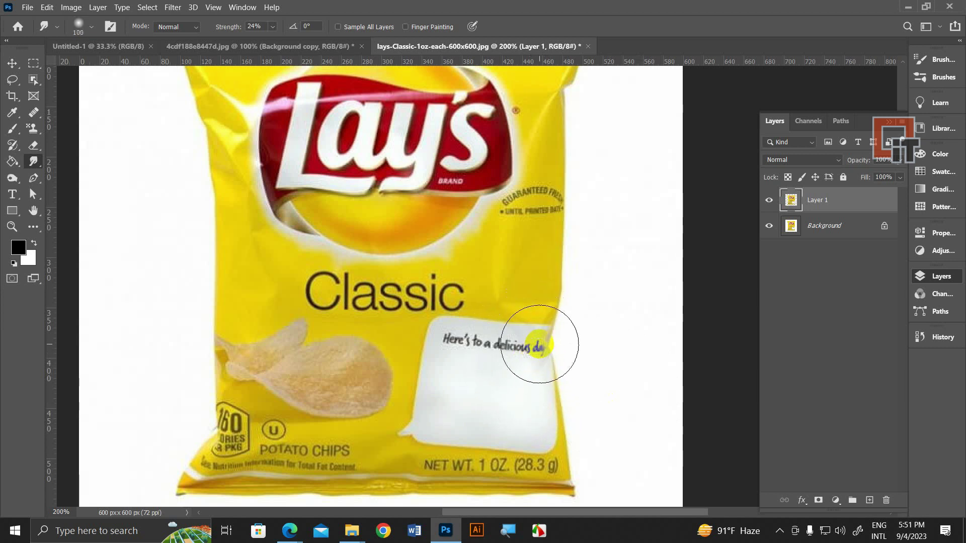
pyautogui.moveTo(540, 345)
pyautogui.mouseDown()
pyautogui.moveTo(556, 317)
pyautogui.moveTo(553, 342)
pyautogui.mouseUp()
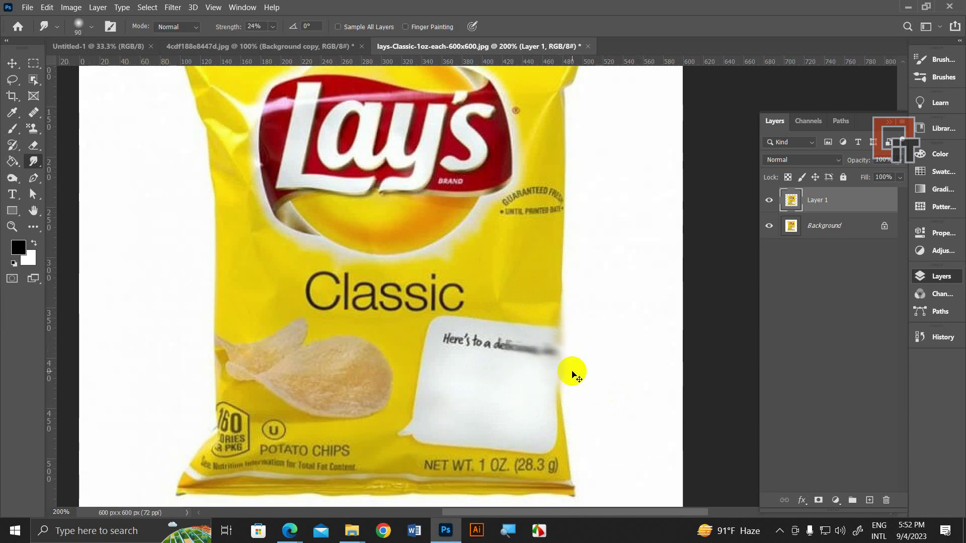
pyautogui.hotkey('alt', 'Tab')
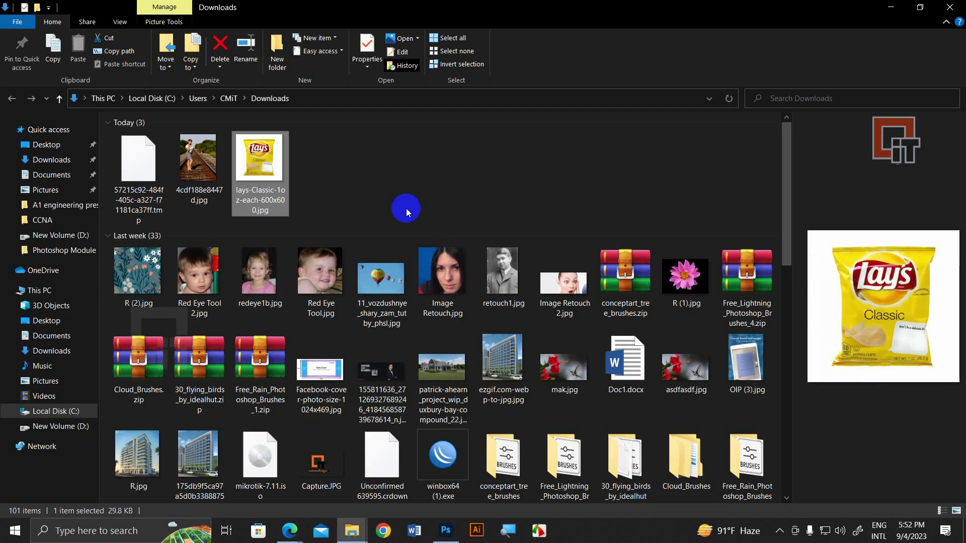
# Step: Return to the railway photo, enlarge the brush, and hide Layer 1
pyautogui.hotkey('alt', 'Tab')
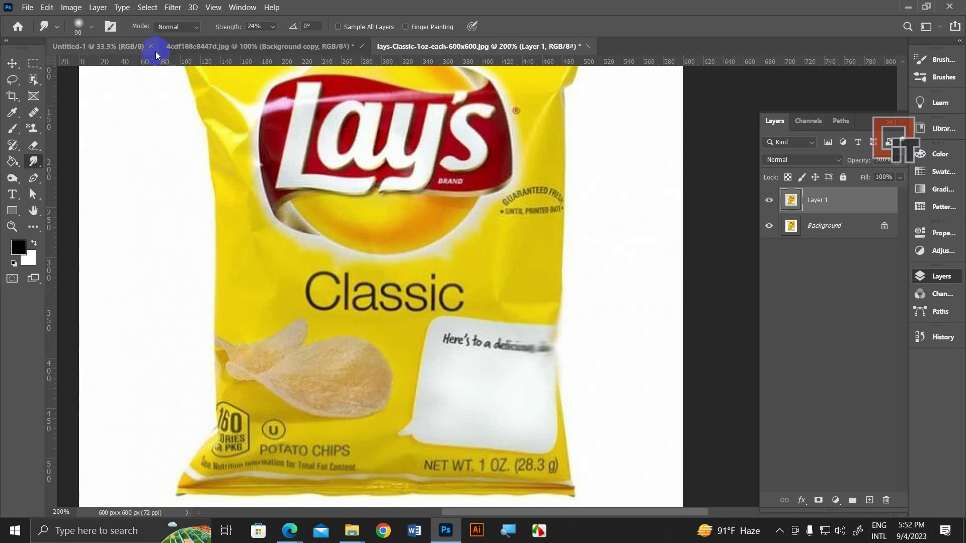
pyautogui.click(121, 50)
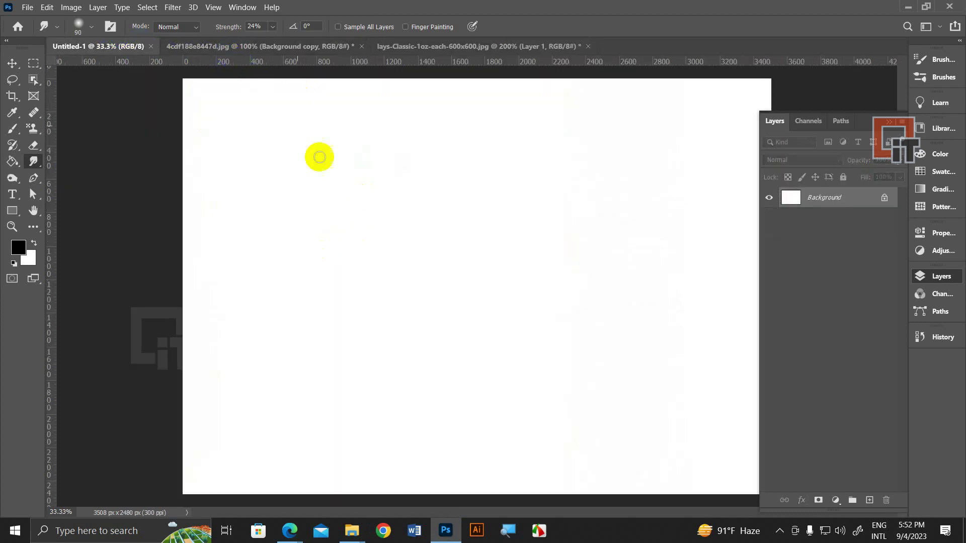
pyautogui.click(280, 46)
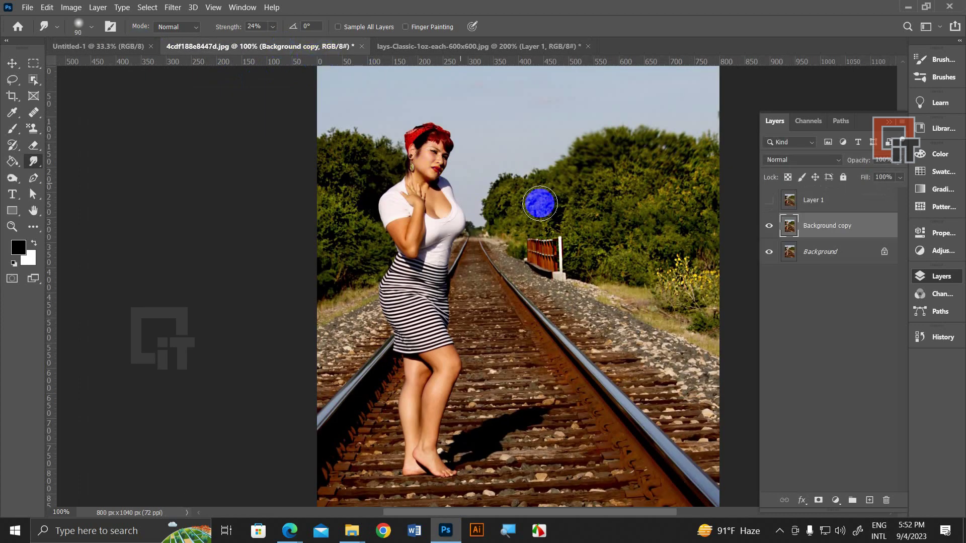
pyautogui.press(']')
pyautogui.press(']')
pyautogui.press(']')
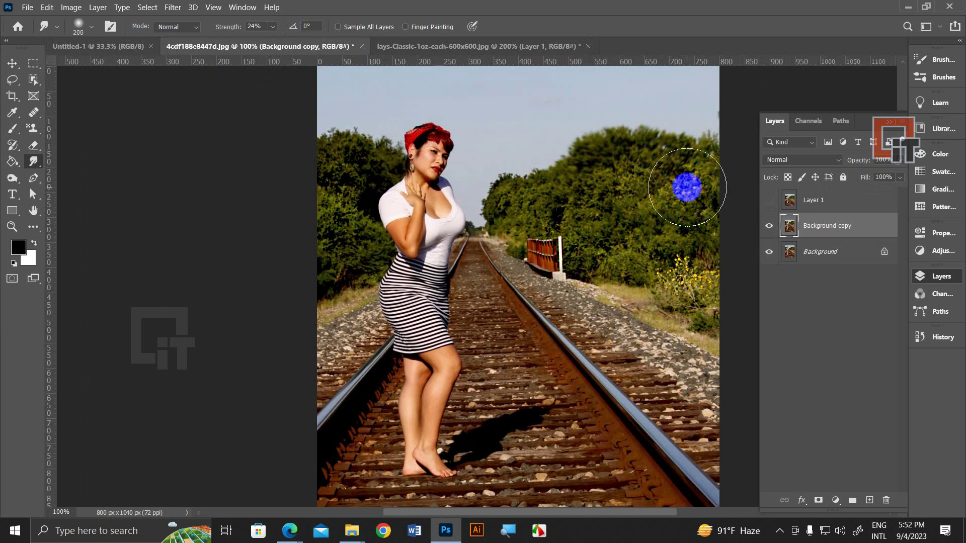
pyautogui.click(769, 201)
pyautogui.moveTo(701, 190)
pyautogui.mouseDown()
pyautogui.moveTo(670, 171)
pyautogui.moveTo(527, 207)
pyautogui.moveTo(535, 229)
pyautogui.moveTo(666, 244)
pyautogui.moveTo(569, 265)
pyautogui.moveTo(571, 225)
pyautogui.moveTo(561, 218)
pyautogui.moveTo(589, 268)
pyautogui.moveTo(645, 244)
pyautogui.moveTo(664, 271)
pyautogui.moveTo(686, 233)
pyautogui.moveTo(733, 281)
pyautogui.mouseUp()
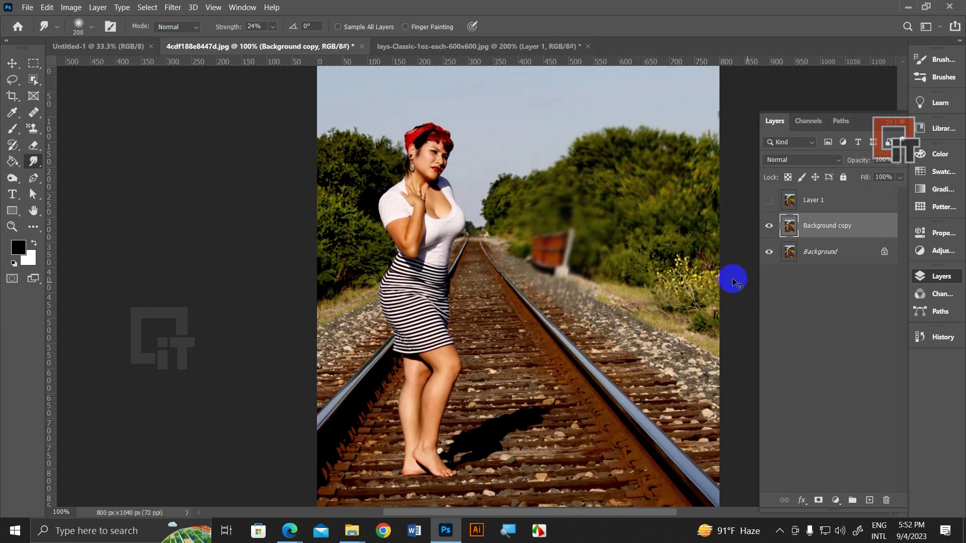
# Step: Smudge the upper-right treetops into a soft edge, undoing the stray railing strokes
pyautogui.moveTo(601, 233); pyautogui.dragTo(602, 240)
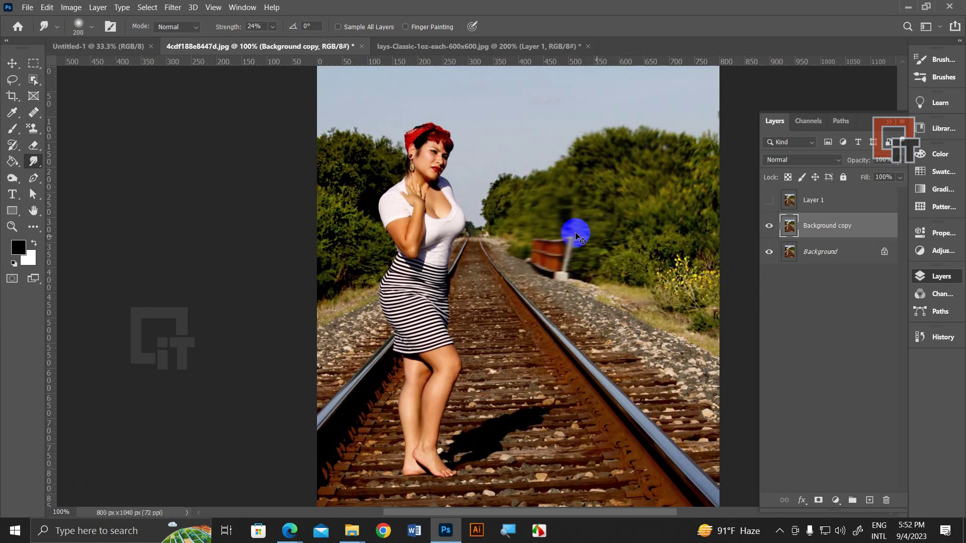
pyautogui.hotkey('ctrl', 'z')
pyautogui.moveTo(560, 168); pyautogui.dragTo(506, 183)
pyautogui.hotkey('ctrl', 'z')
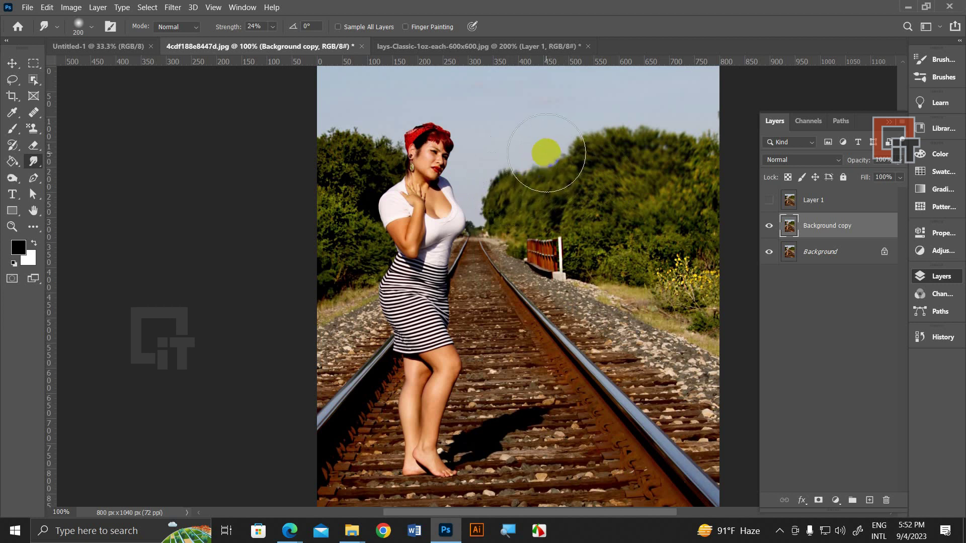
pyautogui.moveTo(713, 172)
pyautogui.mouseDown()
pyautogui.moveTo(620, 172)
pyautogui.moveTo(636, 141)
pyautogui.mouseUp()
pyautogui.press('[')
pyautogui.press('[')
pyautogui.press('[')
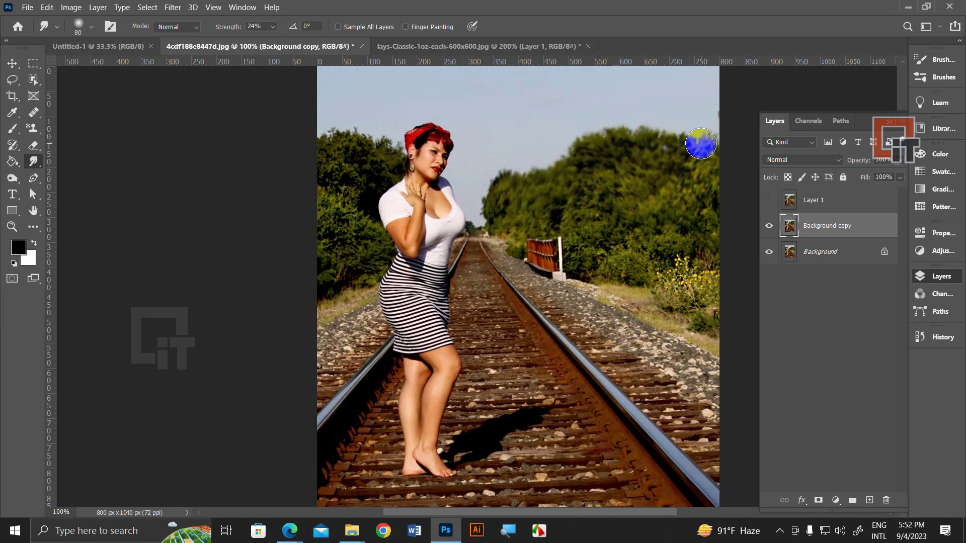
pyautogui.moveTo(663, 120)
pyautogui.mouseDown()
pyautogui.moveTo(547, 149)
pyautogui.moveTo(478, 216)
pyautogui.mouseUp()
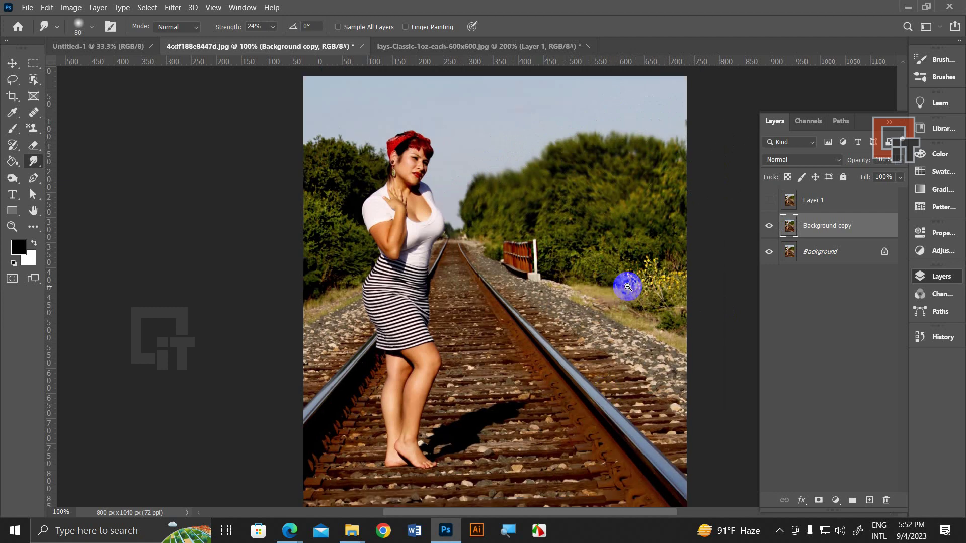
# Step: Set the Smudge tool strength to 60%
pyautogui.scroll(-1, 626, 282)
pyautogui.scroll(1, 528, 248)
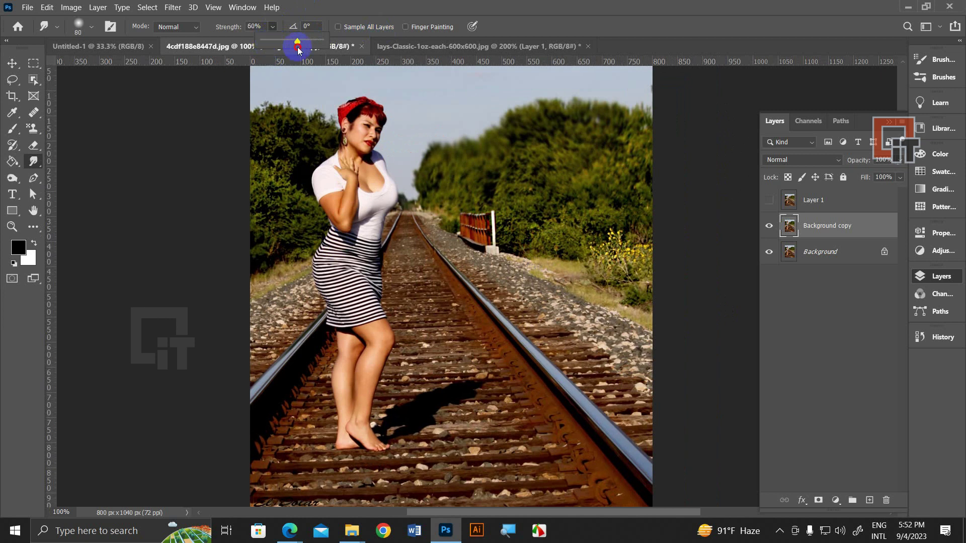
pyautogui.click(344, 5)
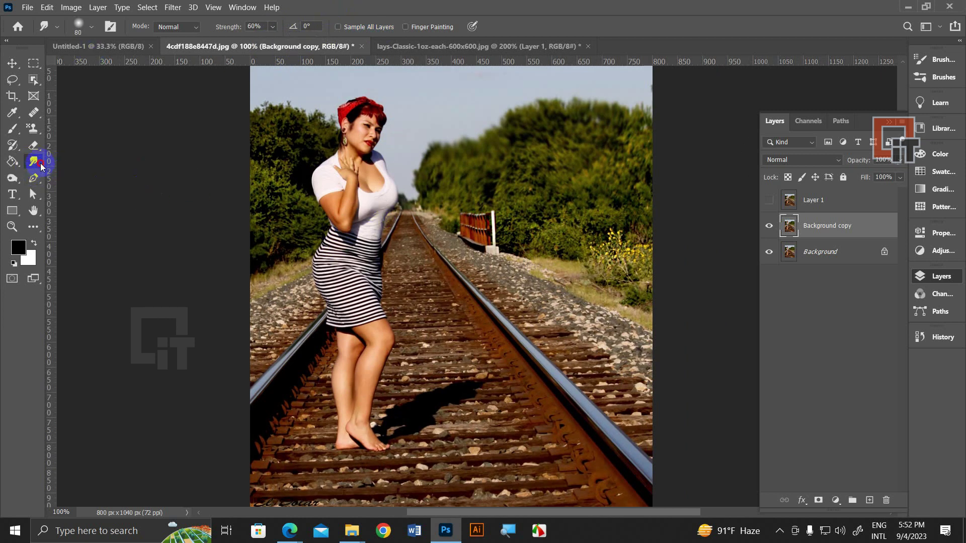
pyautogui.rightClick(41, 166)
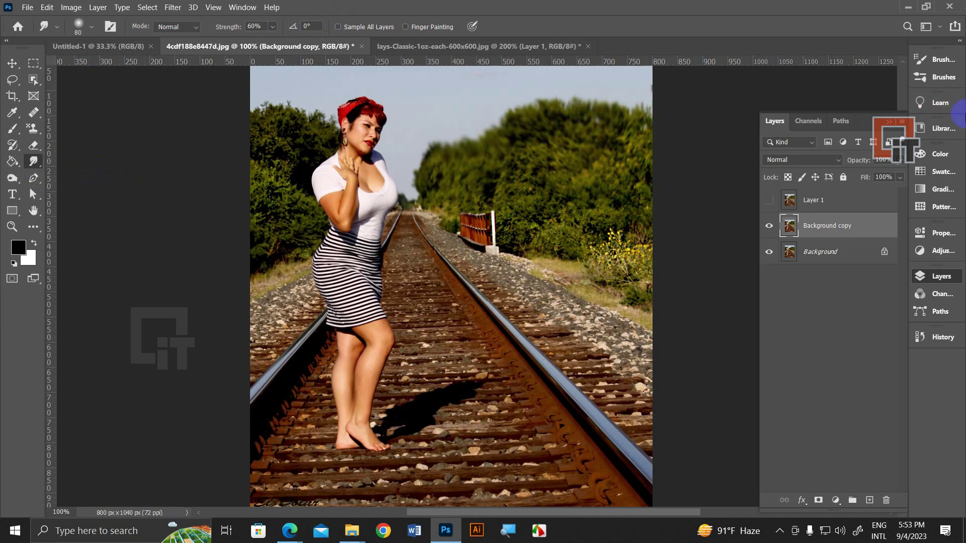
# Step: Close the railway photo, Untitled-1 and Lays documents without saving, then return to Edge
pyautogui.hotkey('ctrl', 'w')
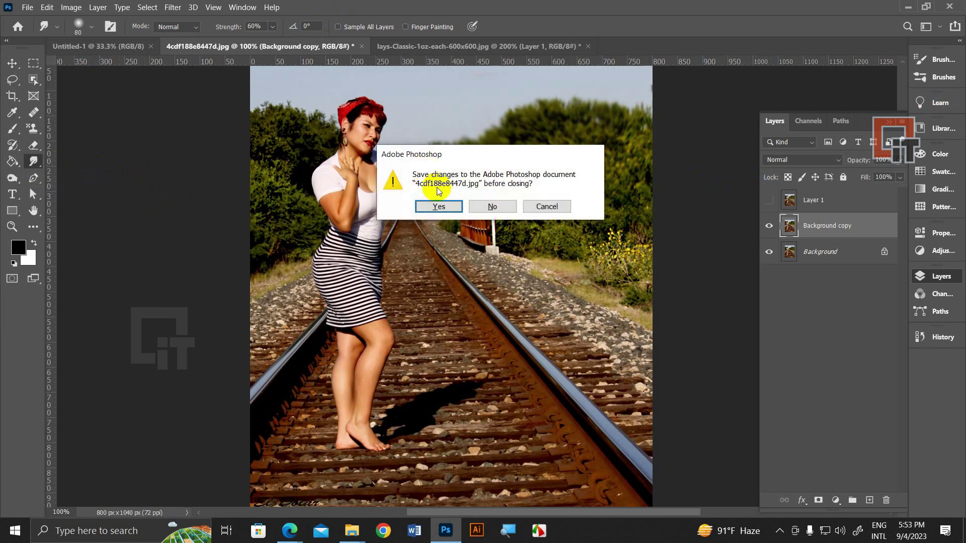
pyautogui.click(505, 208)
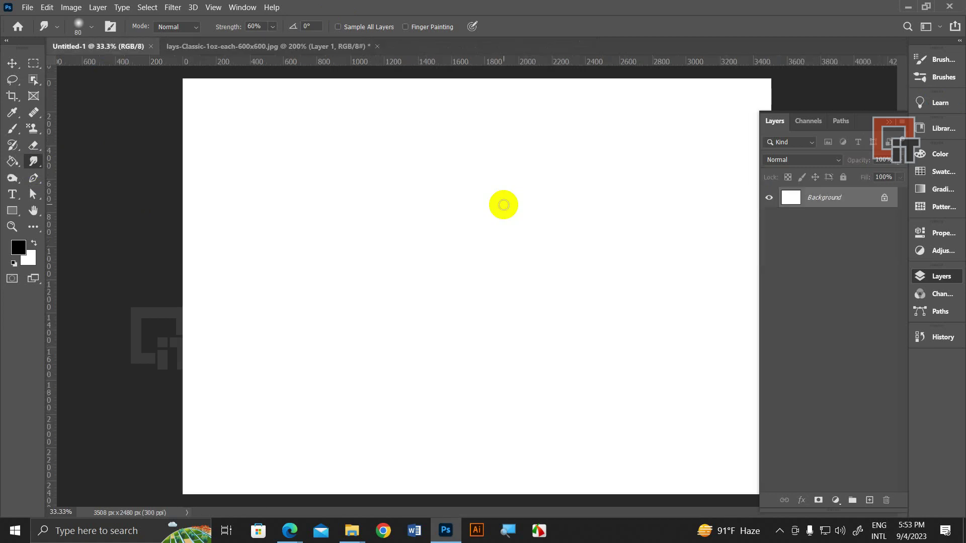
pyautogui.hotkey('ctrl', 'w')
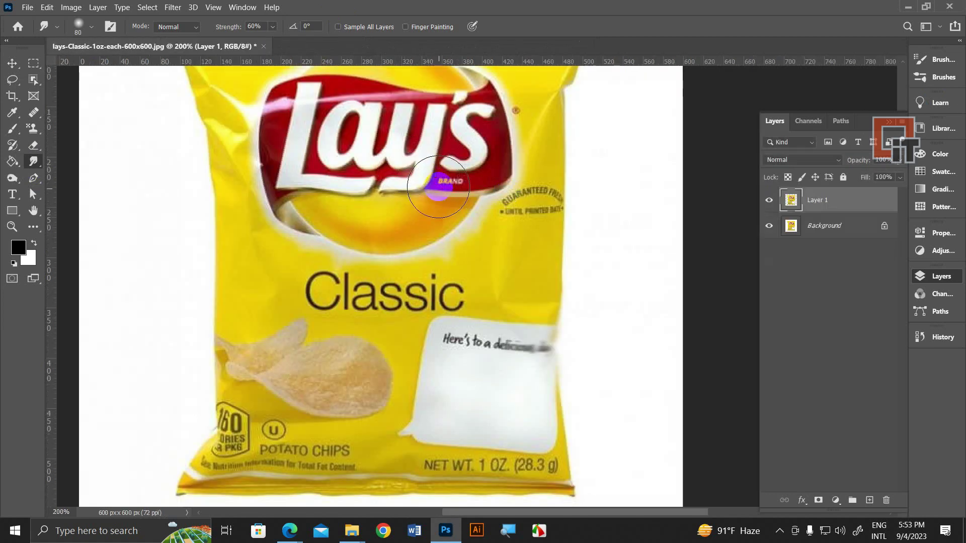
pyautogui.hotkey('ctrl', 'w')
pyautogui.click(513, 206)
pyautogui.click(351, 531)
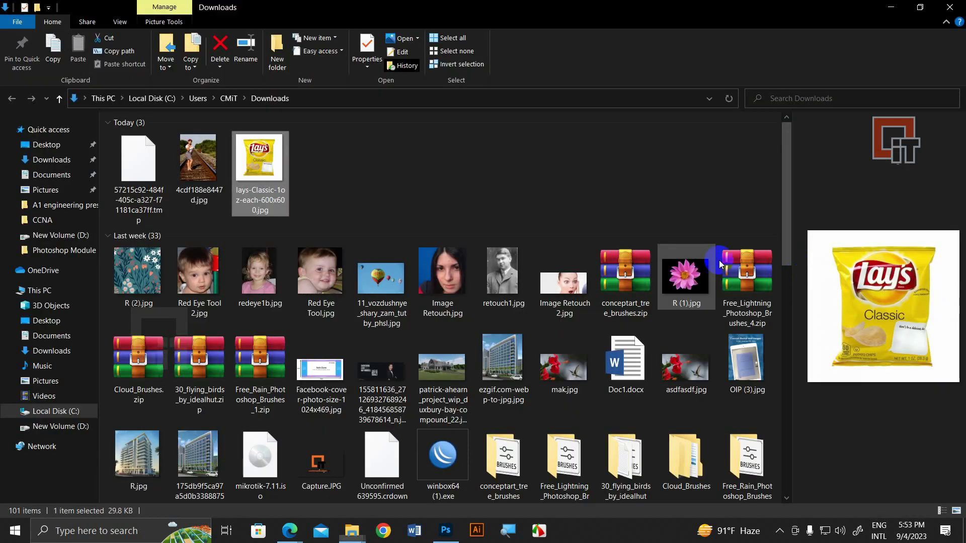
pyautogui.moveTo(289, 530)
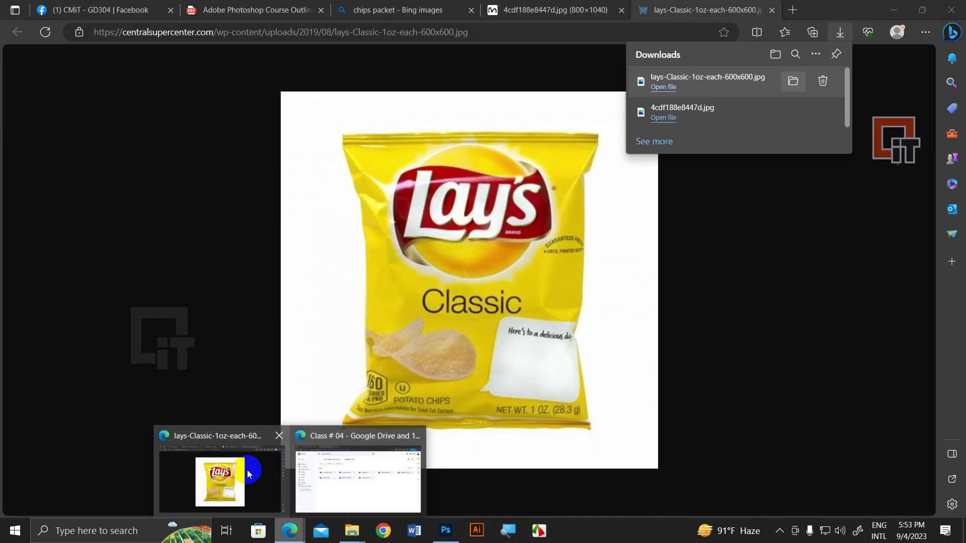
pyautogui.click(248, 473)
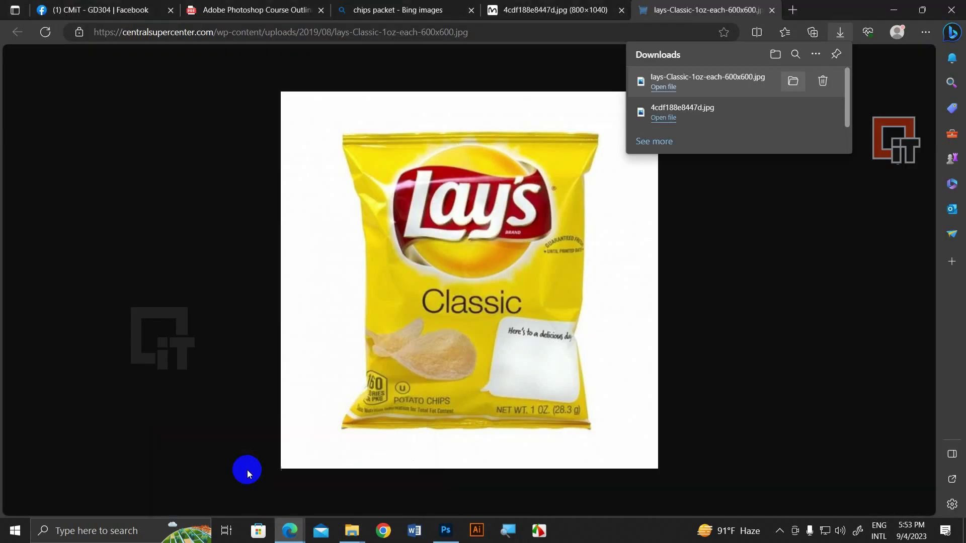
# Step: Review the course outline PDF, then open the Dodge Tool folder in Google Drive
pyautogui.click(254, 10)
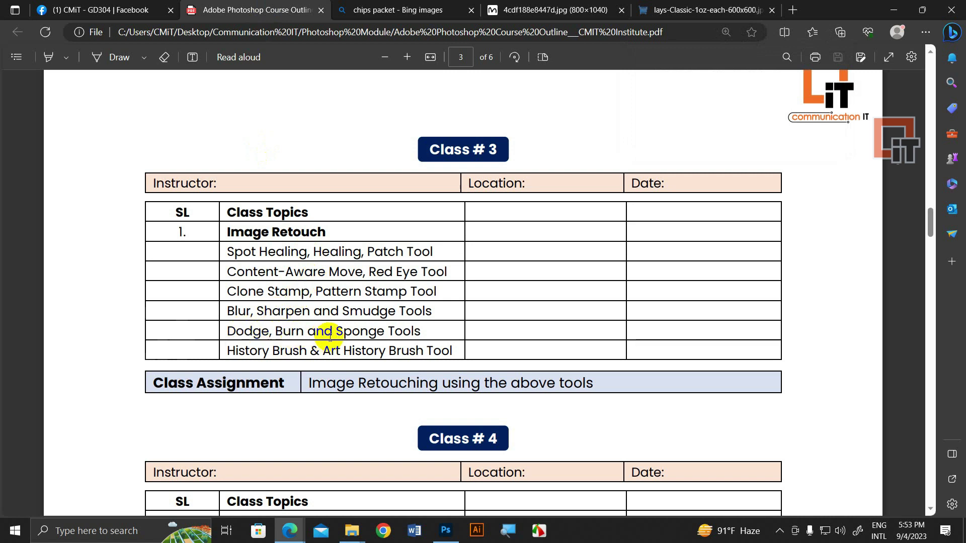
pyautogui.click(446, 530)
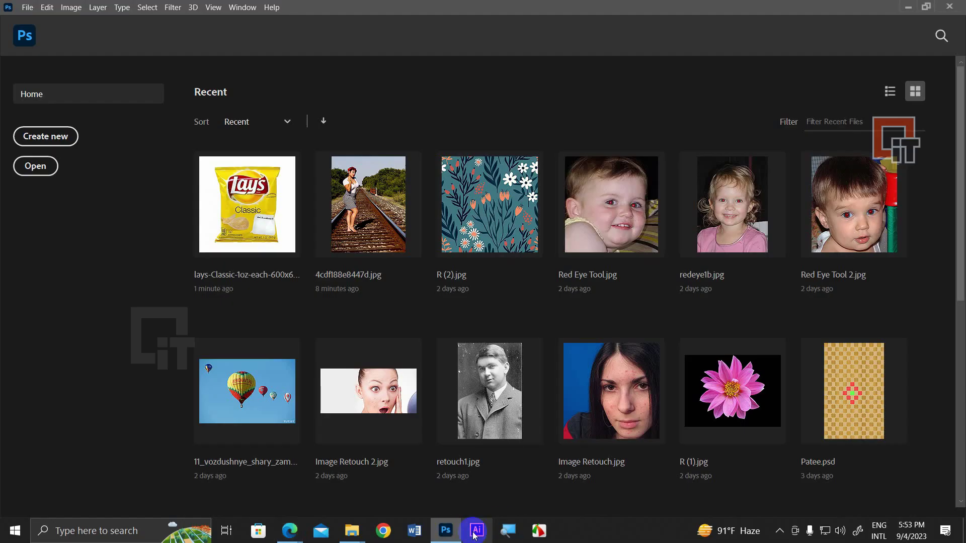
pyautogui.moveTo(289, 531)
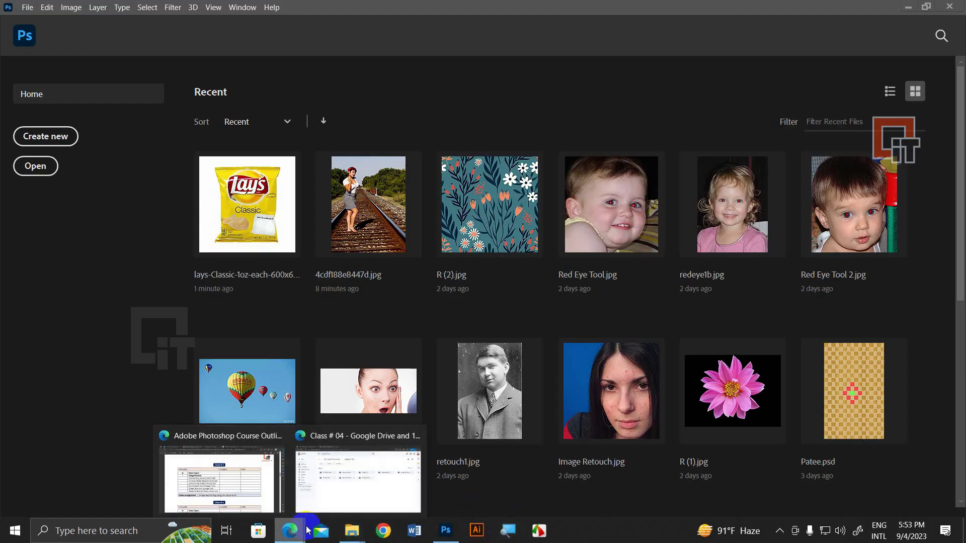
pyautogui.click(354, 488)
pyautogui.doubleClick(549, 206)
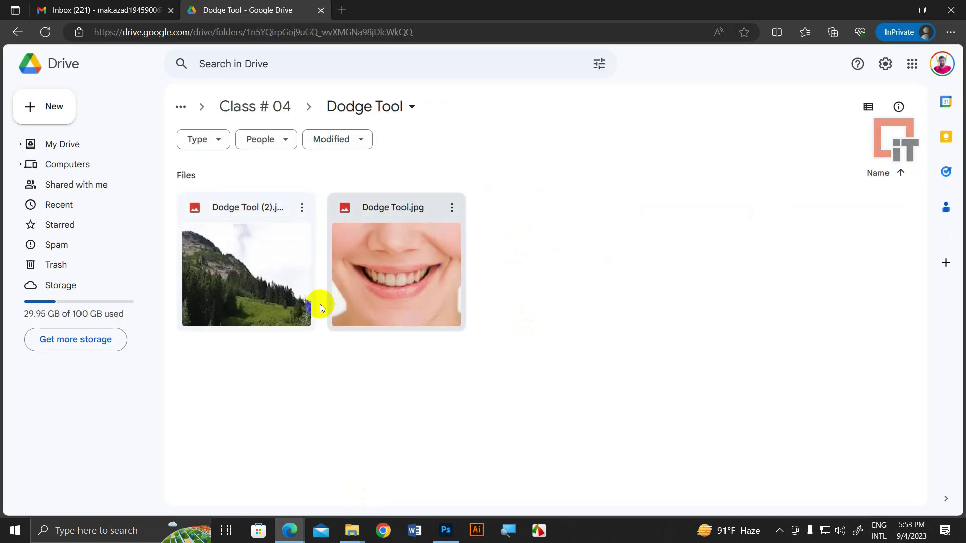
# Step: Download the mountain forest image and Dodge Tool.jpg from Google Drive, then show them in Downloads
pyautogui.click(224, 277)
pyautogui.rightClick(242, 262)
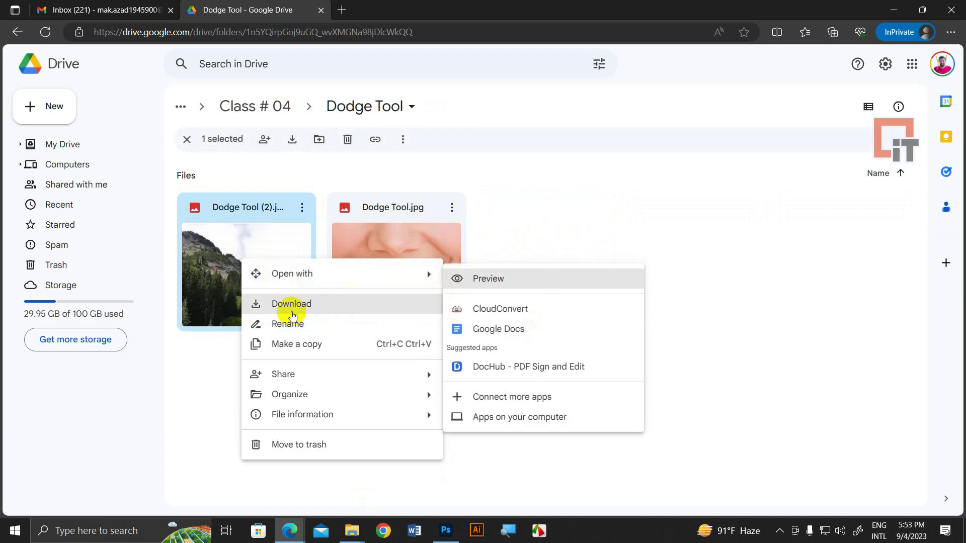
pyautogui.click(300, 303)
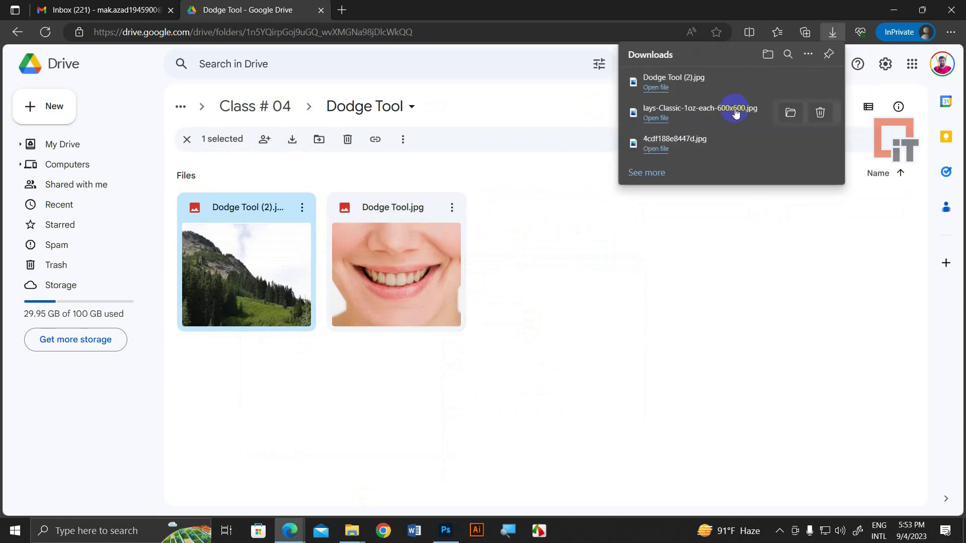
pyautogui.rightClick(415, 258)
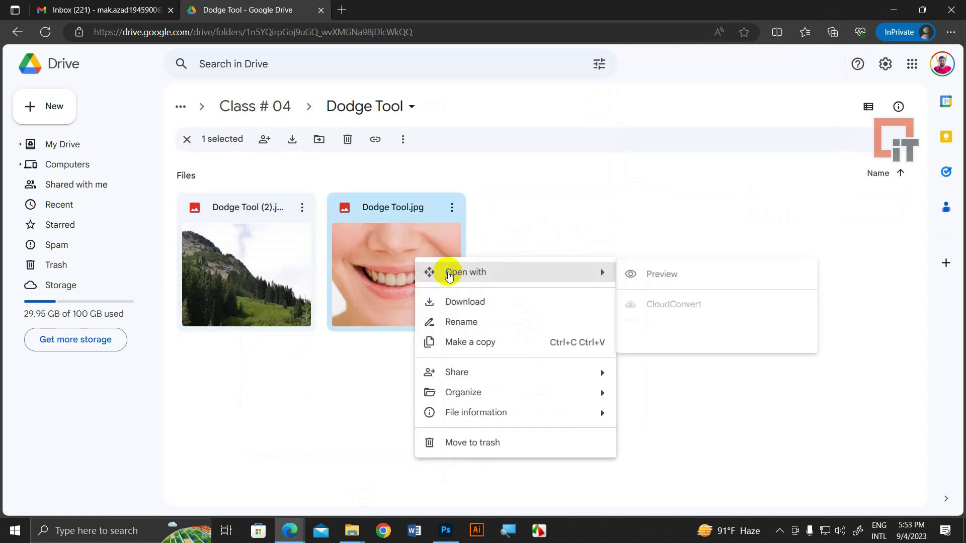
pyautogui.click(463, 302)
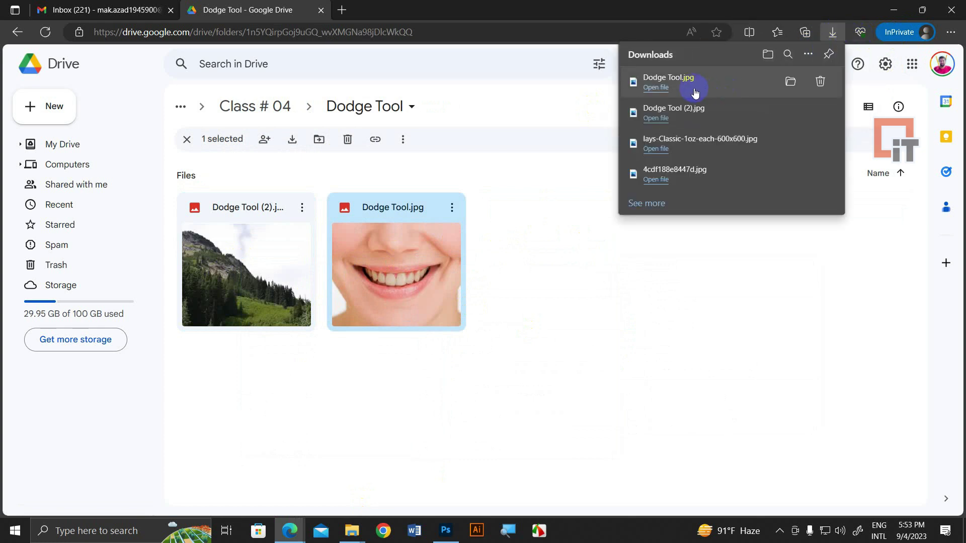
pyautogui.click(790, 82)
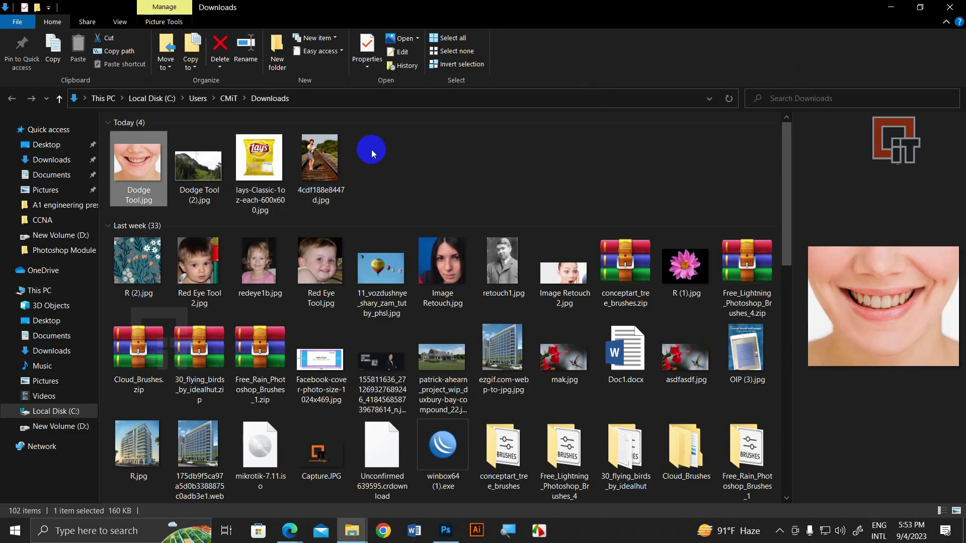
# Step: Select both Dodge Tool images and browse to the Photoshop Module folder
pyautogui.click(199, 168)
pyautogui.keyDown('ctrl'); pyautogui.click(150, 174); pyautogui.keyUp('ctrl')
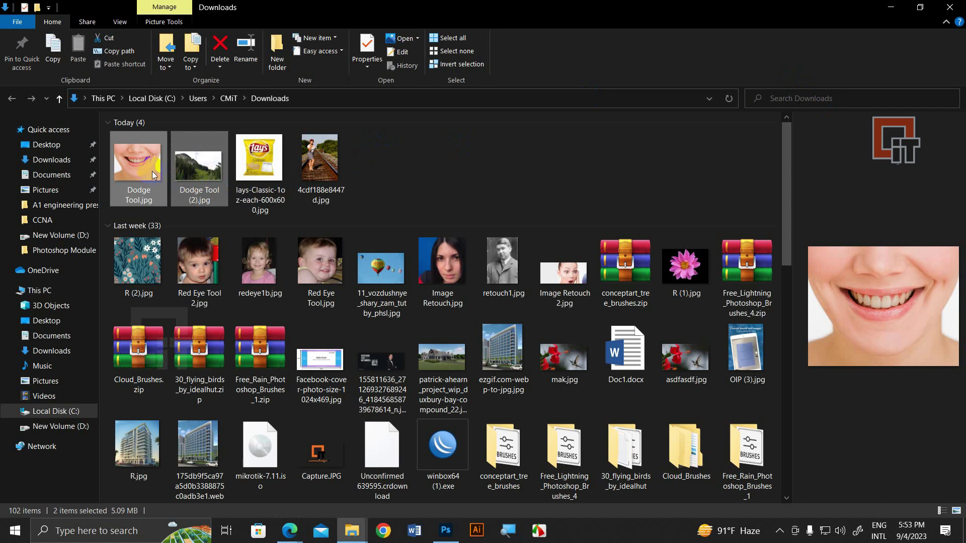
pyautogui.click(64, 250)
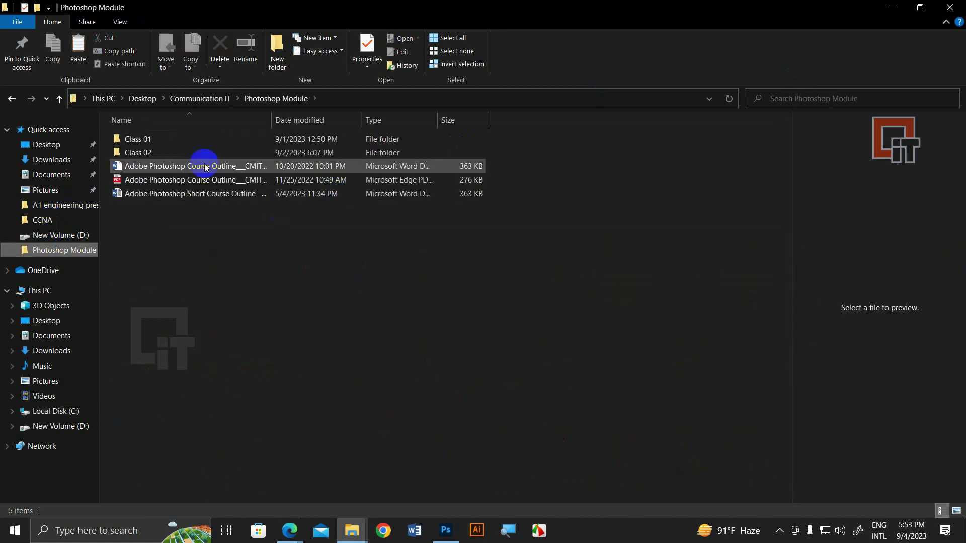
pyautogui.doubleClick(137, 152)
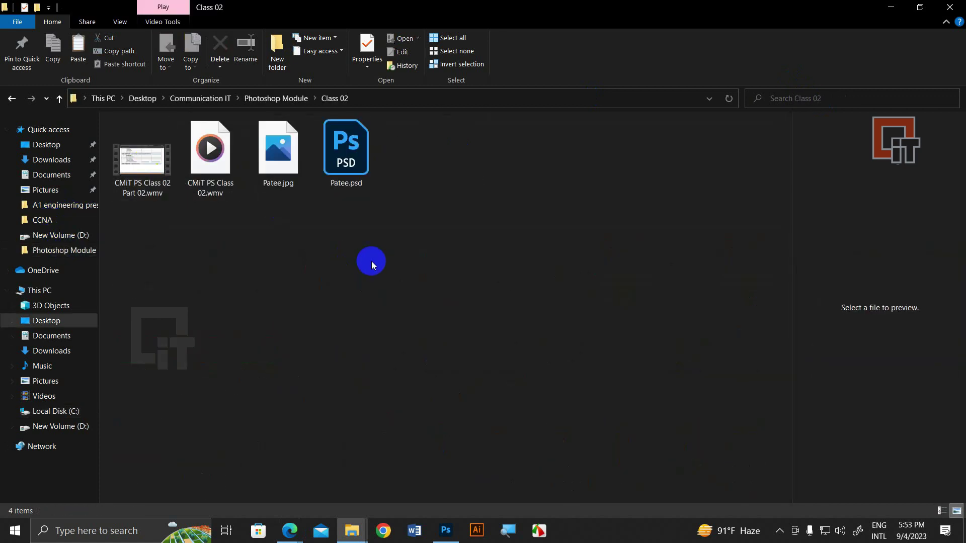
pyautogui.press('BackSpace')
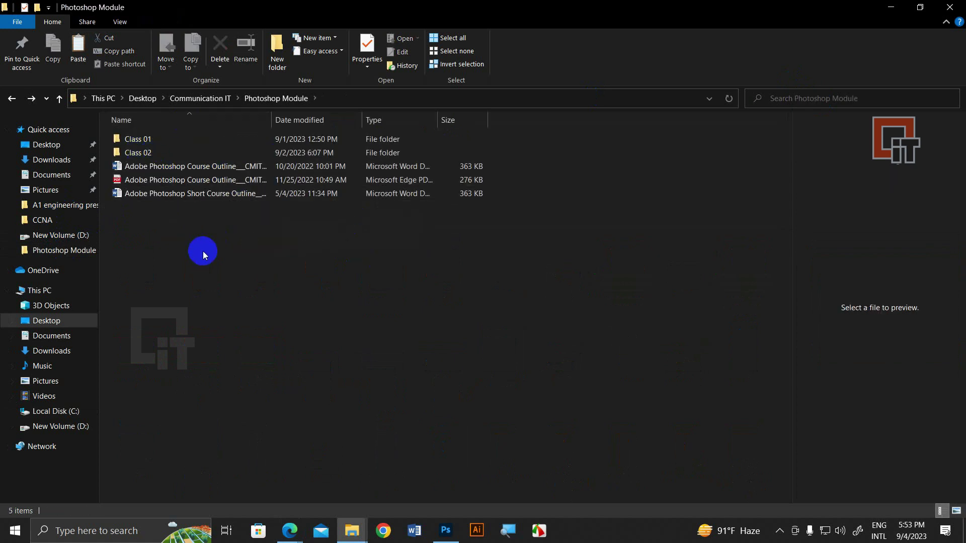
# Step: Create a Class 03 folder, paste both Dodge Tool images into it, and open them in Photoshop
pyautogui.hotkey('ctrl', 'shift', 'n')
pyautogui.write('Class 03')
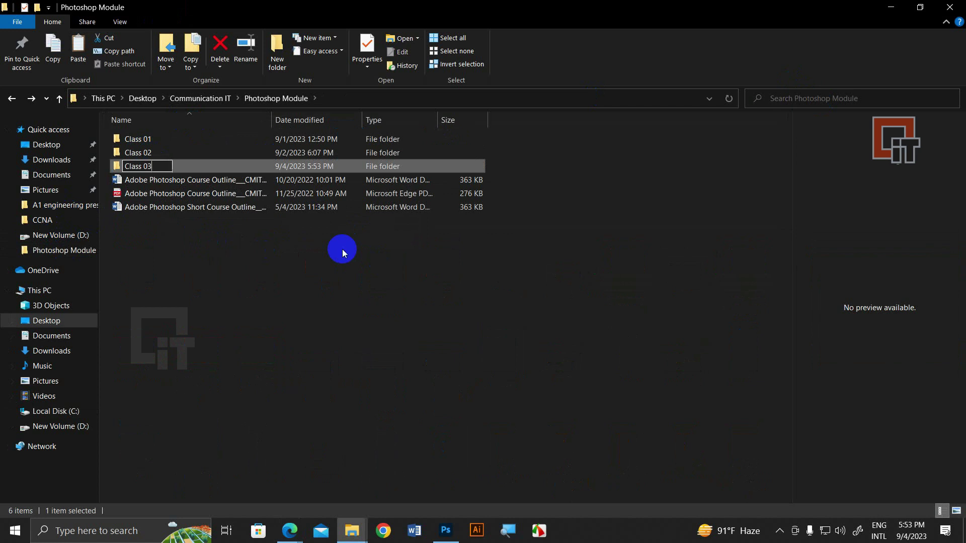
pyautogui.press('Return')
pyautogui.press('Return')
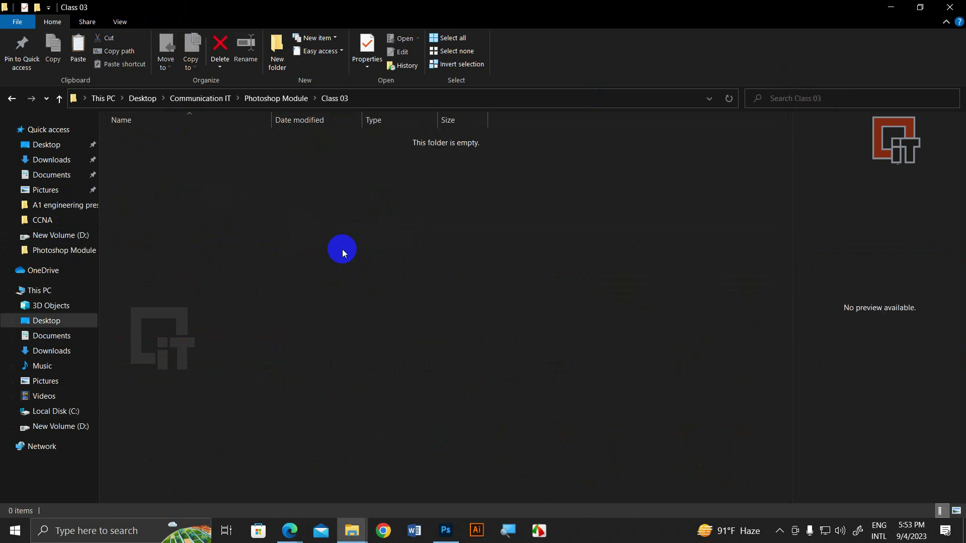
pyautogui.hotkey('ctrl', 'v')
pyautogui.moveTo(183, 152)
pyautogui.mouseDown()
pyautogui.moveTo(446, 498)
pyautogui.moveTo(533, 97)
pyautogui.mouseUp()
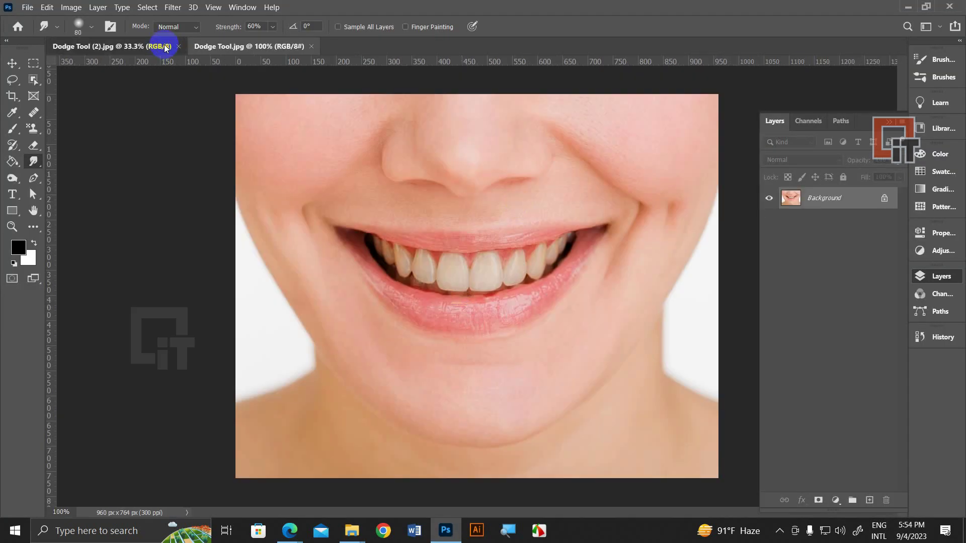
# Step: On Dodge Tool (2).jpg, select the Dodge Tool with a 1400 brush and view the whole photo
pyautogui.click(159, 49)
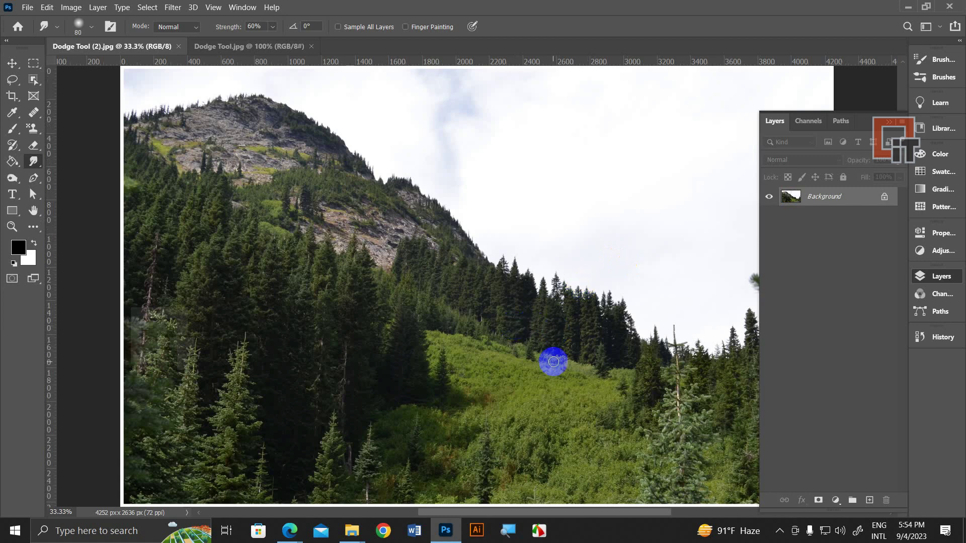
pyautogui.click(12, 179)
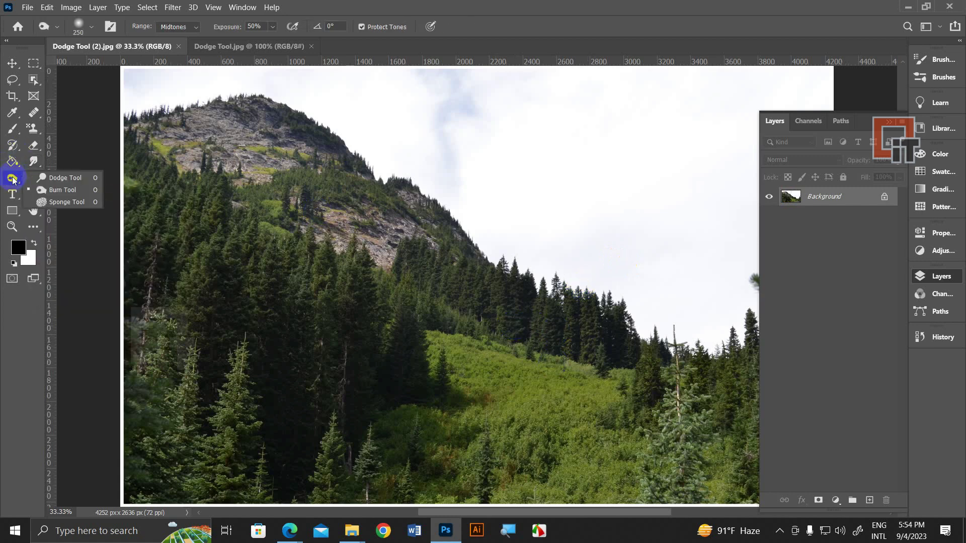
pyautogui.click(60, 179)
pyautogui.hotkey('ctrl', '-')
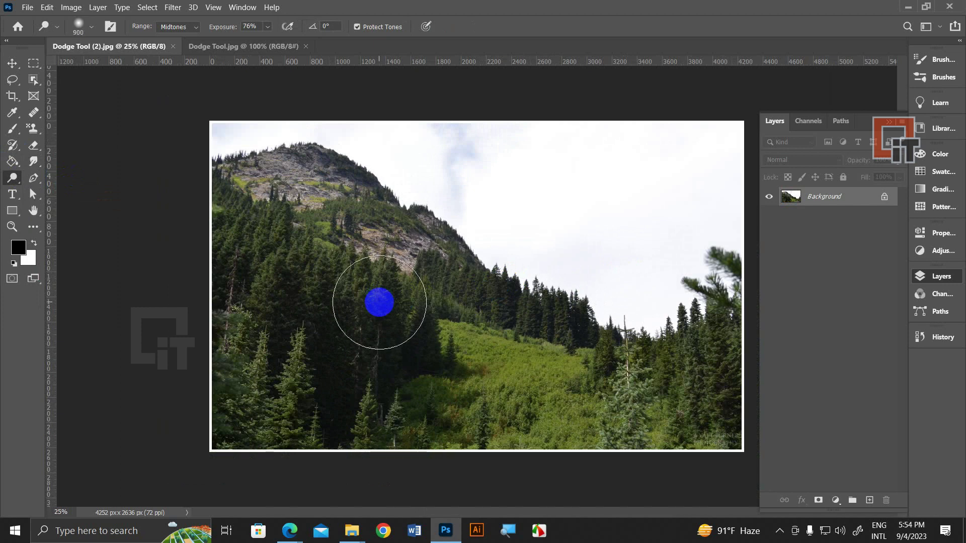
pyautogui.press(']')
pyautogui.press(']')
pyautogui.press(']')
pyautogui.press(']')
pyautogui.press(']')
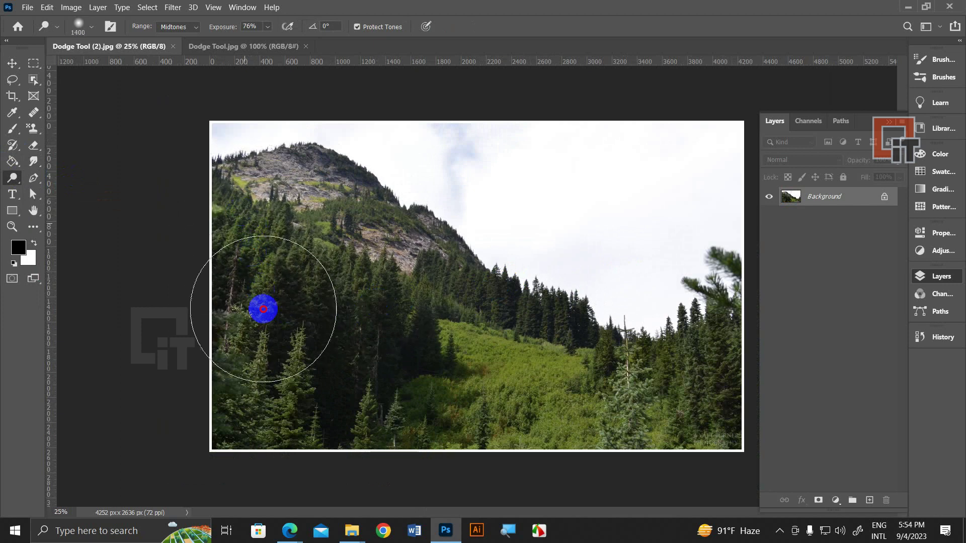
# Step: Test three dodge strokes over the forest and meadow, then undo all of them
pyautogui.moveTo(431, 222); pyautogui.dragTo(367, 220)
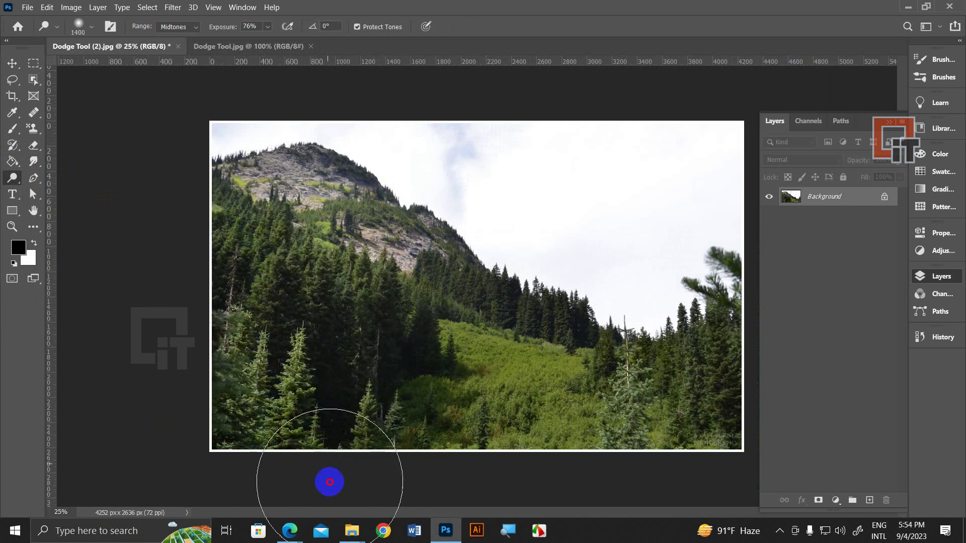
pyautogui.moveTo(330, 482); pyautogui.dragTo(395, 431)
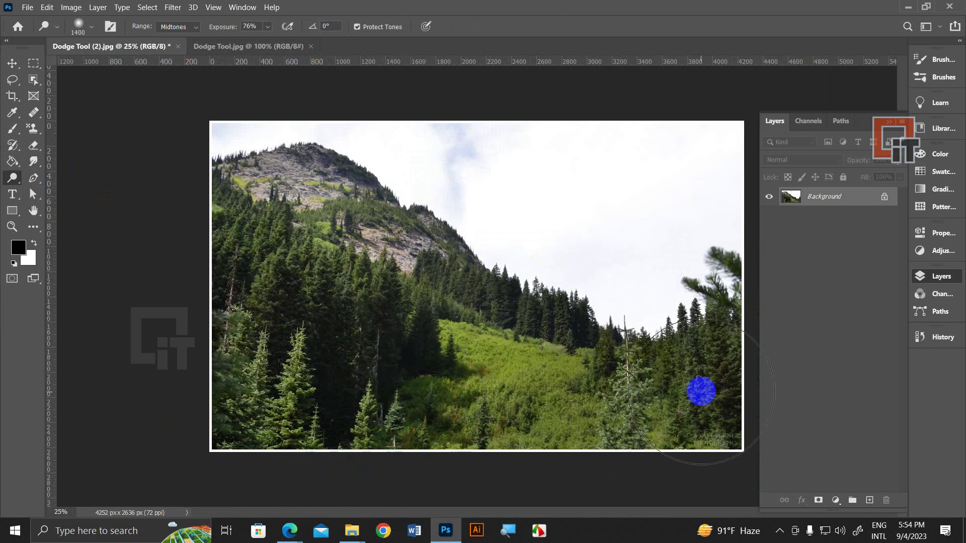
pyautogui.moveTo(701, 391)
pyautogui.mouseDown()
pyautogui.moveTo(288, 275)
pyautogui.moveTo(771, 389)
pyautogui.mouseUp()
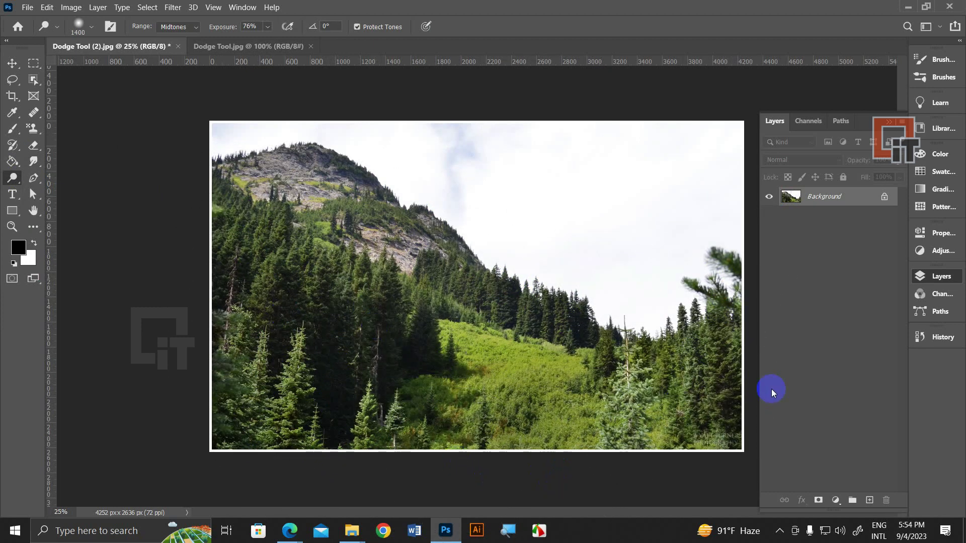
pyautogui.hotkey('ctrl', 'z')
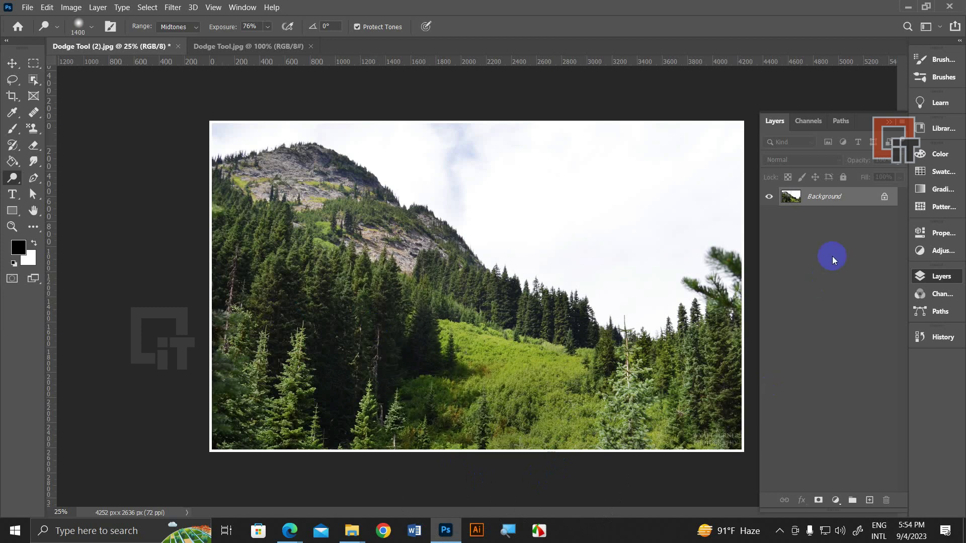
pyautogui.hotkey('ctrl', 'z')
pyautogui.hotkey('ctrl', 'z')
pyautogui.hotkey('ctrl', 'z')
pyautogui.hotkey('ctrl', 'z')
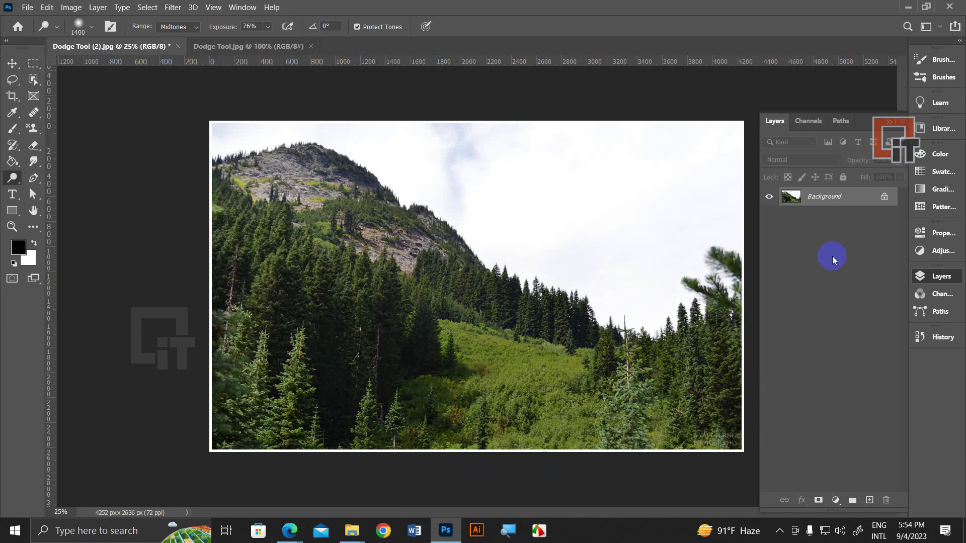
pyautogui.hotkey('ctrl', 'z')
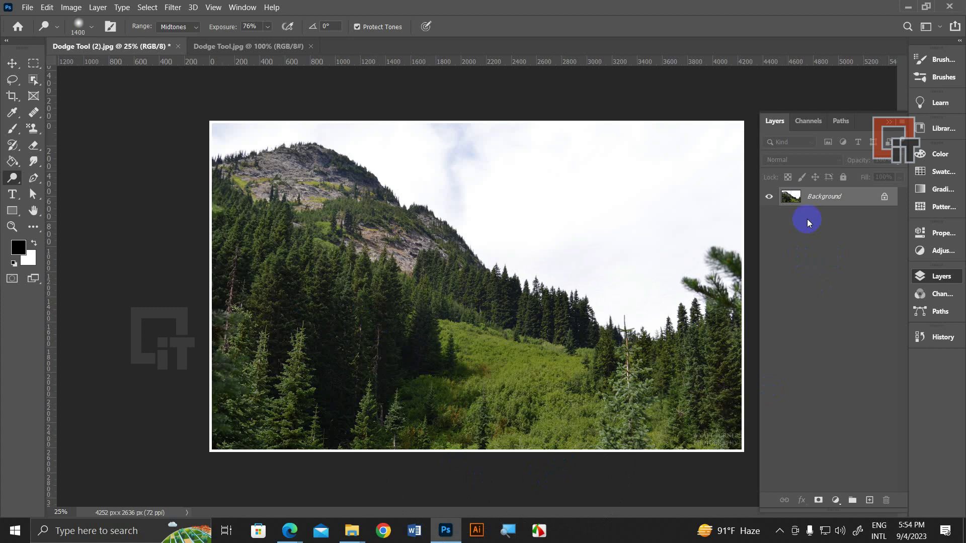
# Step: Duplicate the photo to Layer 1 and try dodge strokes on the mountain slope, undoing them
pyautogui.hotkey('ctrl', 'j')
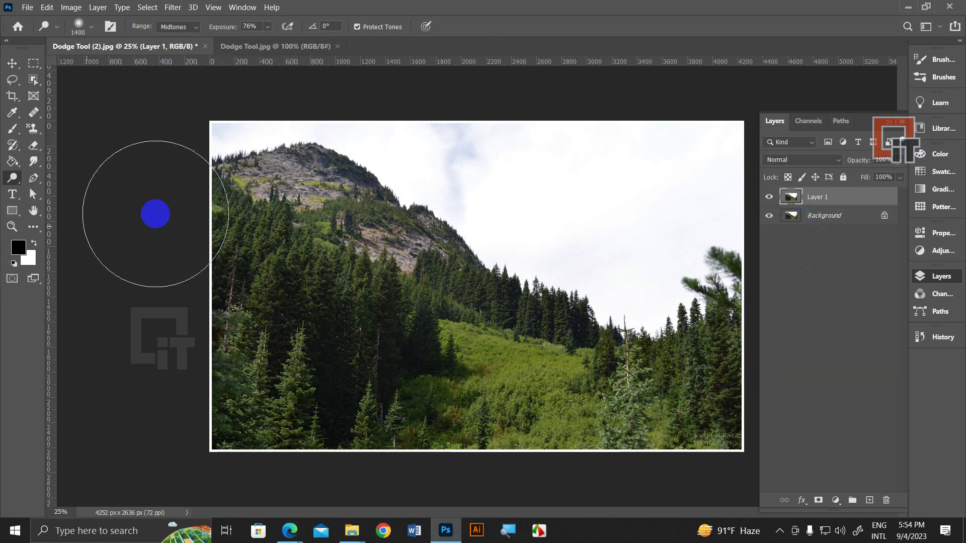
pyautogui.moveTo(256, 166); pyautogui.dragTo(236, 402)
pyautogui.click(690, 242)
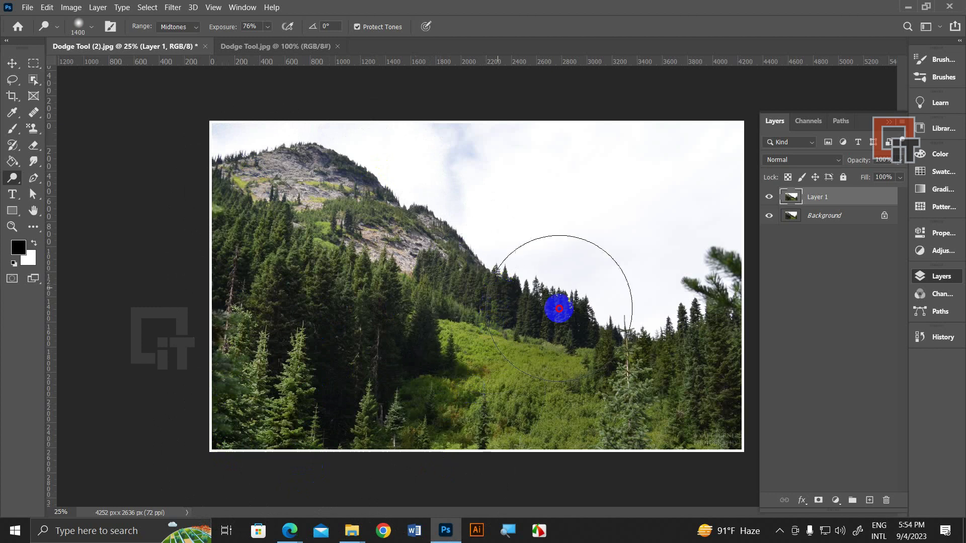
pyautogui.click(740, 281)
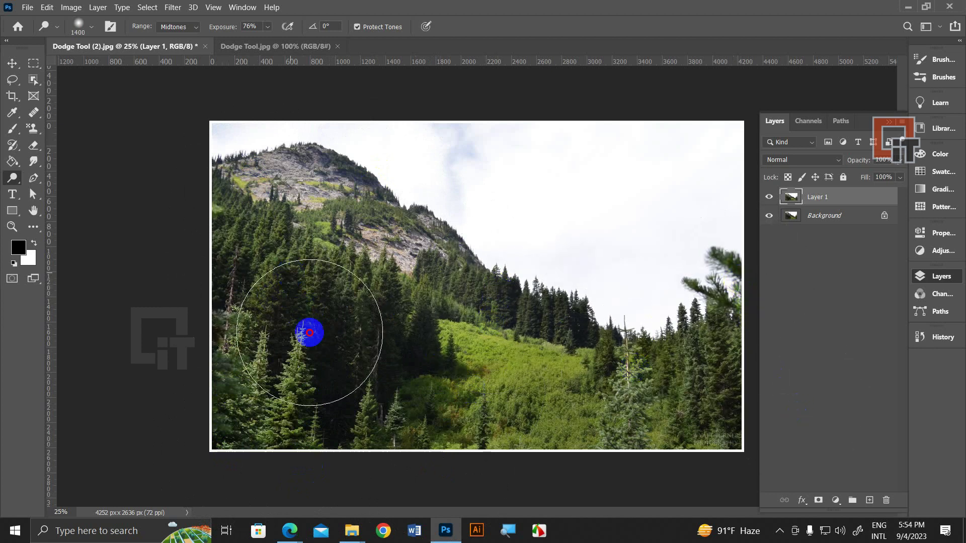
pyautogui.moveTo(313, 234); pyautogui.dragTo(631, 442)
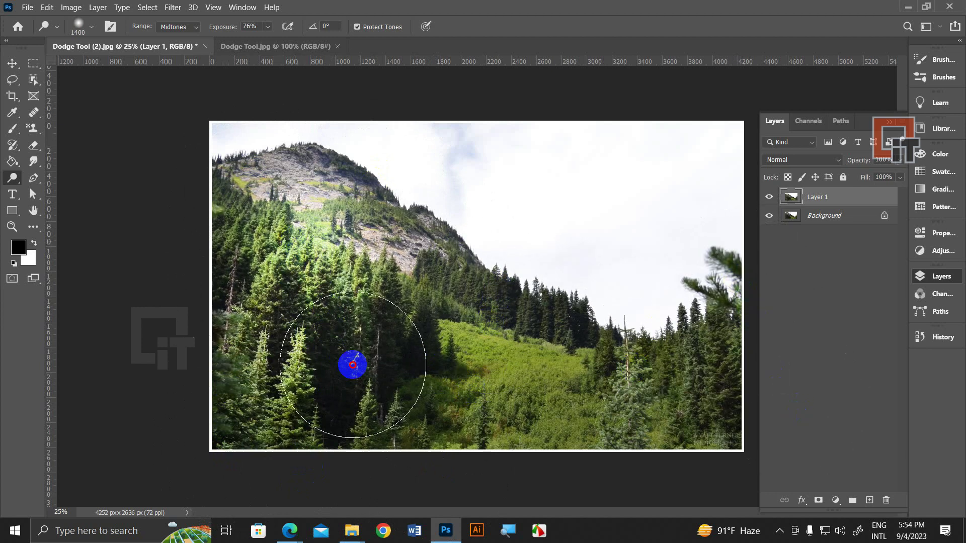
pyautogui.hotkey('ctrl', 'z')
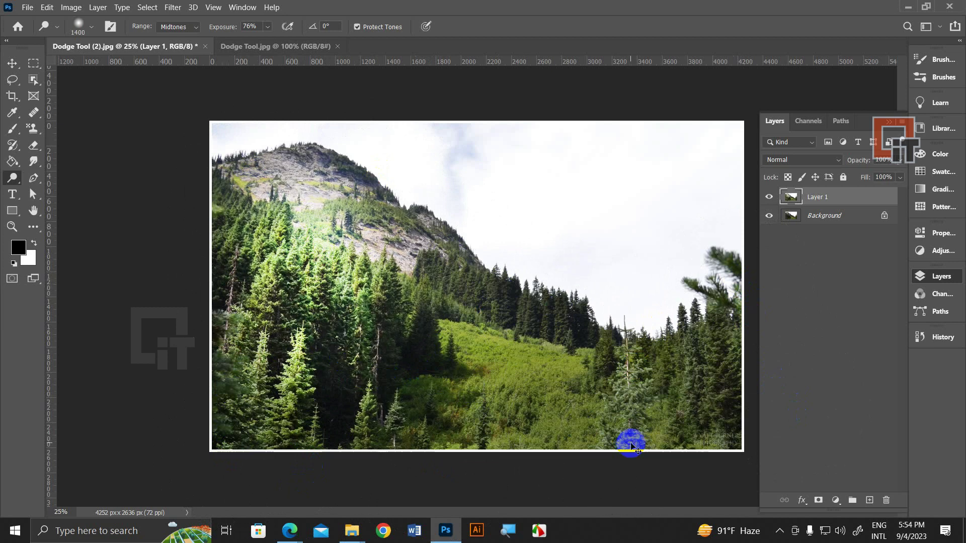
pyautogui.hotkey('ctrl', 'z')
pyautogui.hotkey('ctrl', 'z')
pyautogui.hotkey('ctrl', 'z')
pyautogui.hotkey('ctrl', 'z')
pyautogui.hotkey('ctrl', 'z')
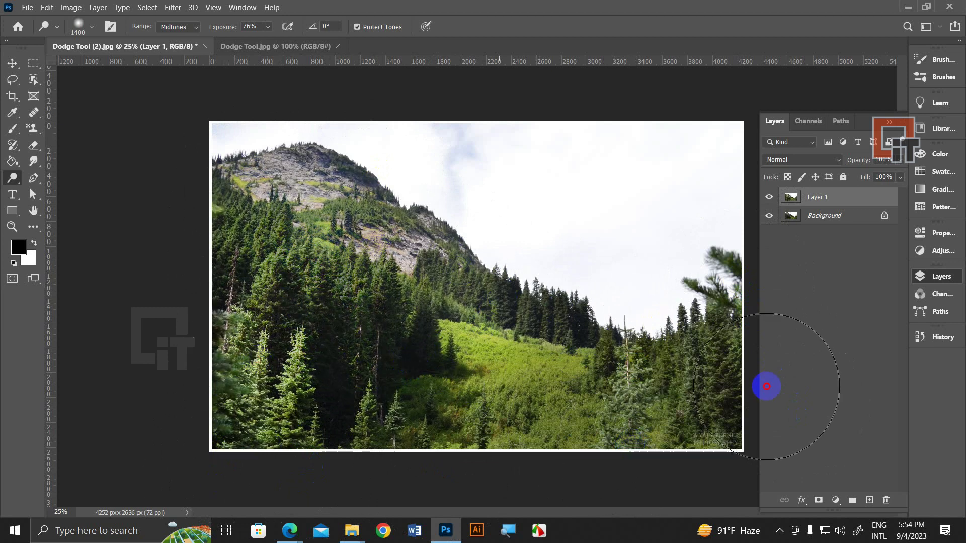
# Step: Dodge the meadow and tree line on Layer 1, toggle its visibility to compare, and select Background
pyautogui.moveTo(766, 386)
pyautogui.mouseDown()
pyautogui.moveTo(485, 292)
pyautogui.moveTo(696, 375)
pyautogui.moveTo(751, 298)
pyautogui.moveTo(638, 424)
pyautogui.moveTo(308, 399)
pyautogui.moveTo(194, 412)
pyautogui.moveTo(266, 188)
pyautogui.moveTo(195, 330)
pyautogui.moveTo(559, 446)
pyautogui.mouseUp()
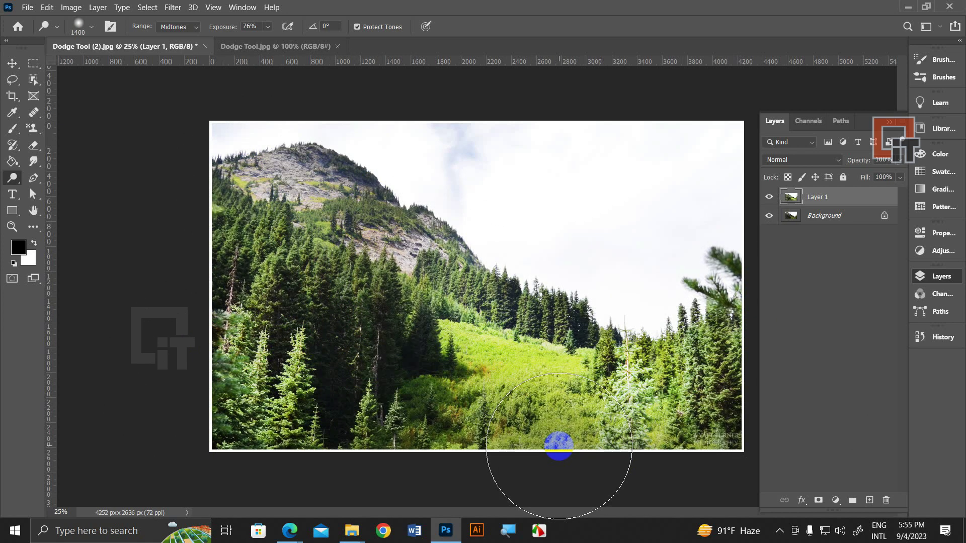
pyautogui.moveTo(559, 446)
pyautogui.mouseDown()
pyautogui.moveTo(492, 319)
pyautogui.moveTo(550, 323)
pyautogui.mouseUp()
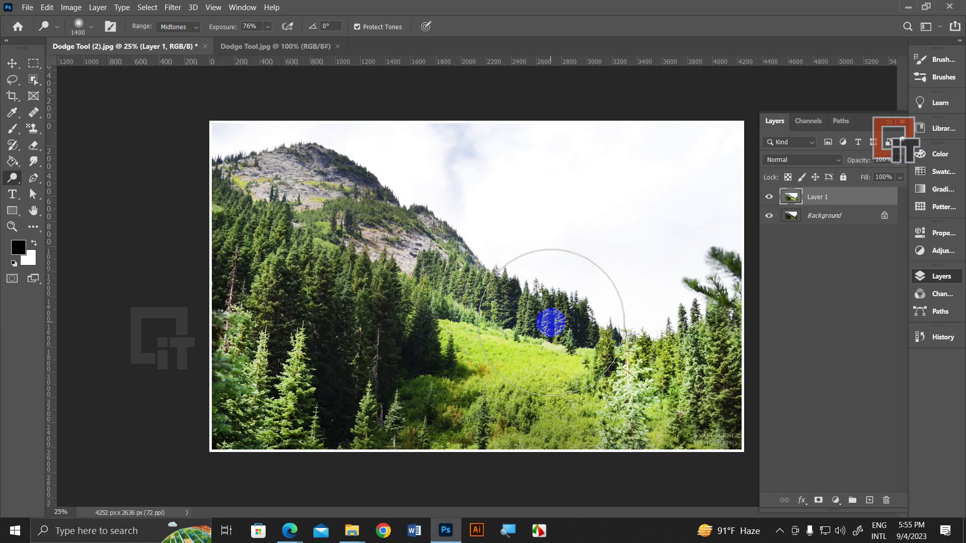
pyautogui.moveTo(550, 323)
pyautogui.mouseDown()
pyautogui.moveTo(421, 338)
pyautogui.moveTo(201, 240)
pyautogui.moveTo(694, 282)
pyautogui.moveTo(427, 457)
pyautogui.moveTo(422, 403)
pyautogui.mouseUp()
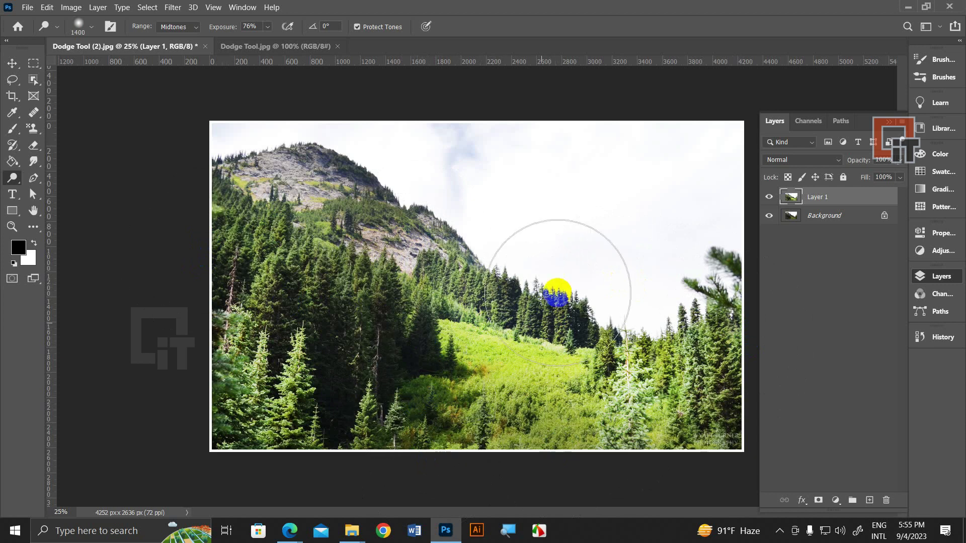
pyautogui.click(769, 196)
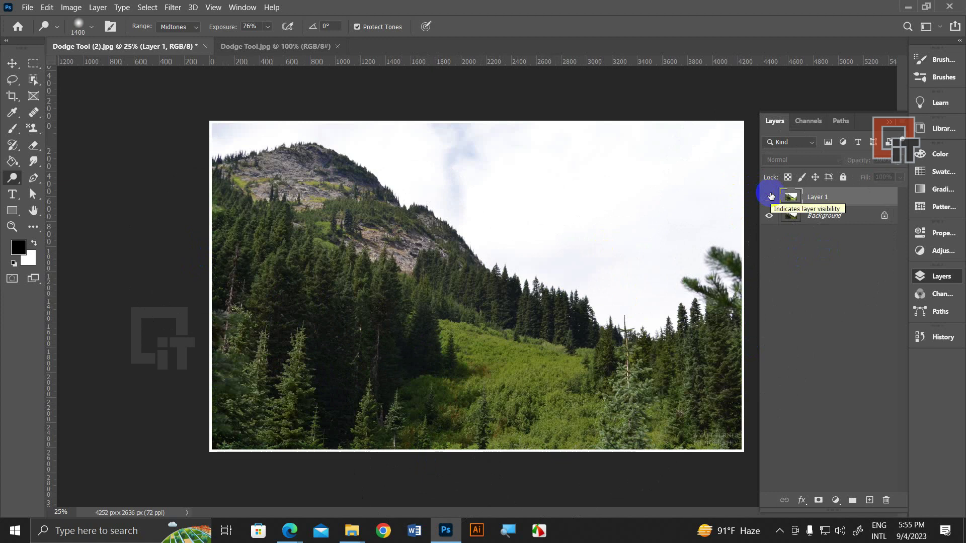
pyautogui.click(769, 197)
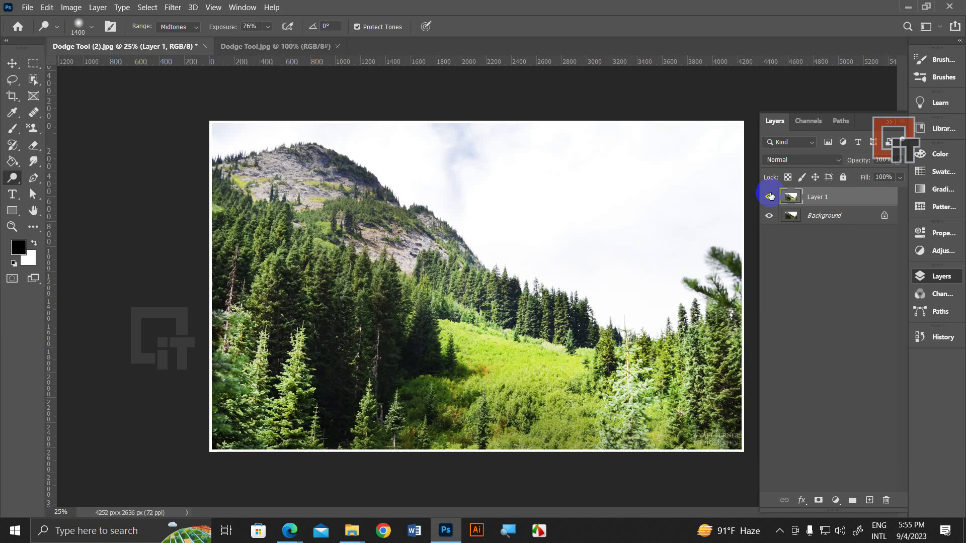
pyautogui.click(770, 197)
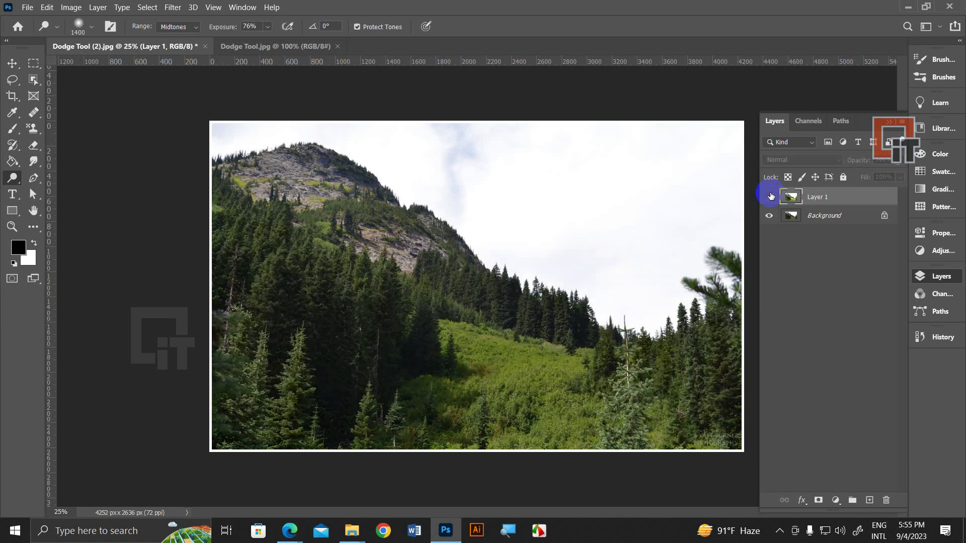
pyautogui.click(794, 221)
# Step: Duplicate the Background layer and switch to the Burn Tool with a 1400 brush
pyautogui.moveTo(794, 220); pyautogui.dragTo(870, 500)
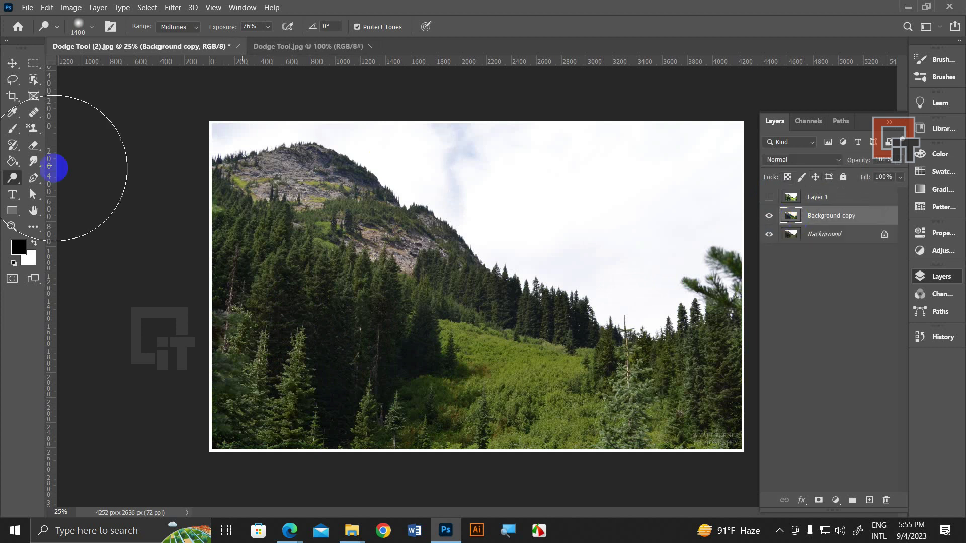
pyautogui.click(11, 182)
pyautogui.click(54, 188)
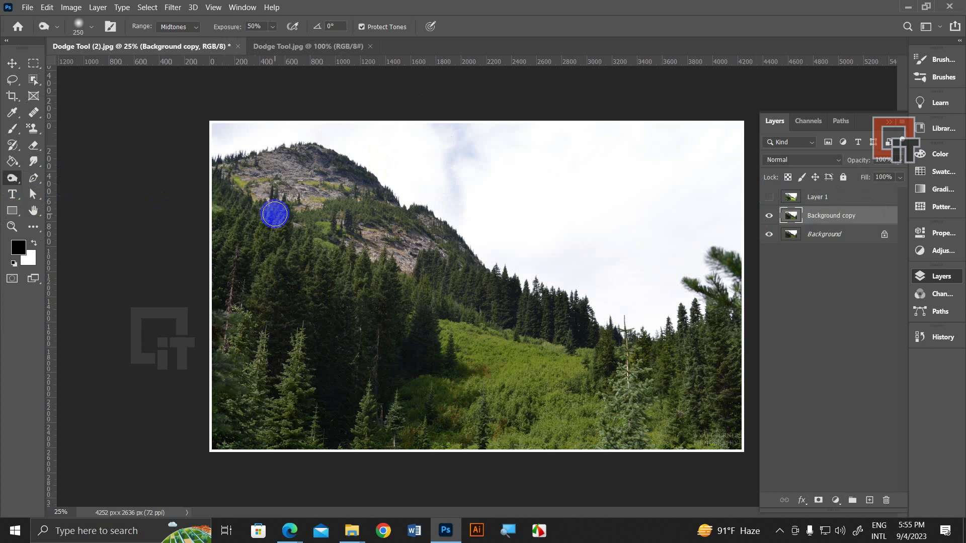
pyautogui.press(']')
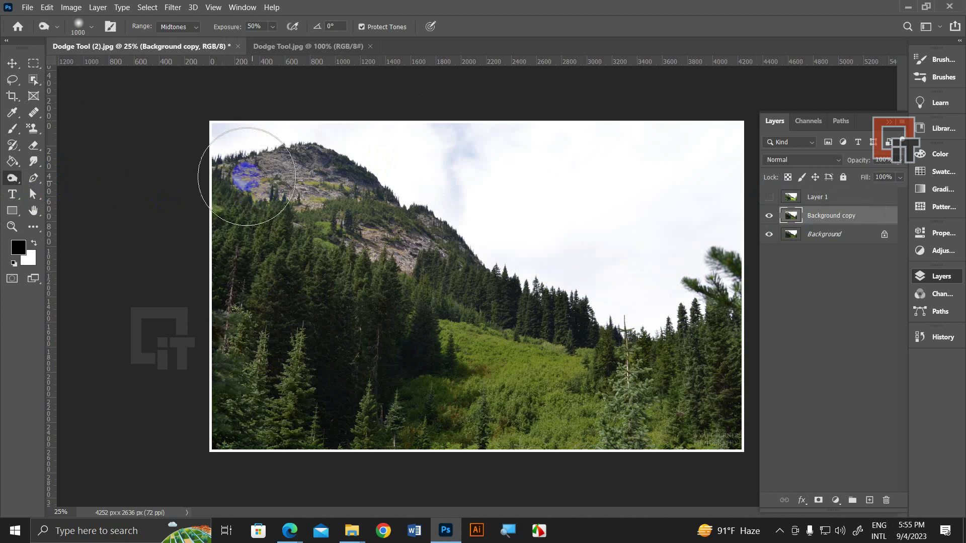
pyautogui.press(']')
pyautogui.press(']')
pyautogui.press(']')
pyautogui.press(']')
pyautogui.press(']')
pyautogui.press(']')
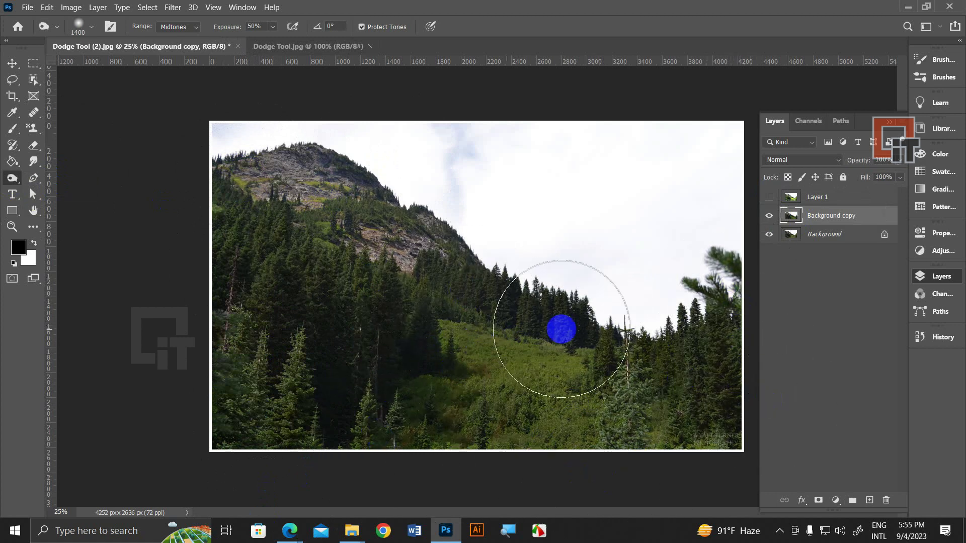
# Step: Burn the mountain, rock face and lower meadow on the Background copy
pyautogui.moveTo(561, 328); pyautogui.dragTo(296, 252)
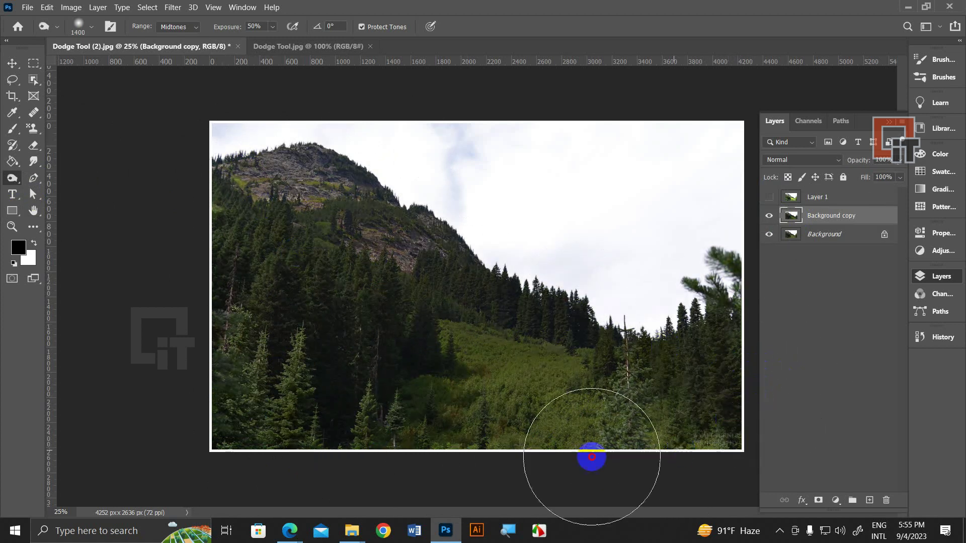
pyautogui.click(190, 349)
pyautogui.moveTo(189, 349)
pyautogui.mouseDown()
pyautogui.moveTo(722, 261)
pyautogui.moveTo(323, 356)
pyautogui.moveTo(291, 263)
pyautogui.moveTo(301, 260)
pyautogui.moveTo(334, 338)
pyautogui.moveTo(589, 417)
pyautogui.mouseUp()
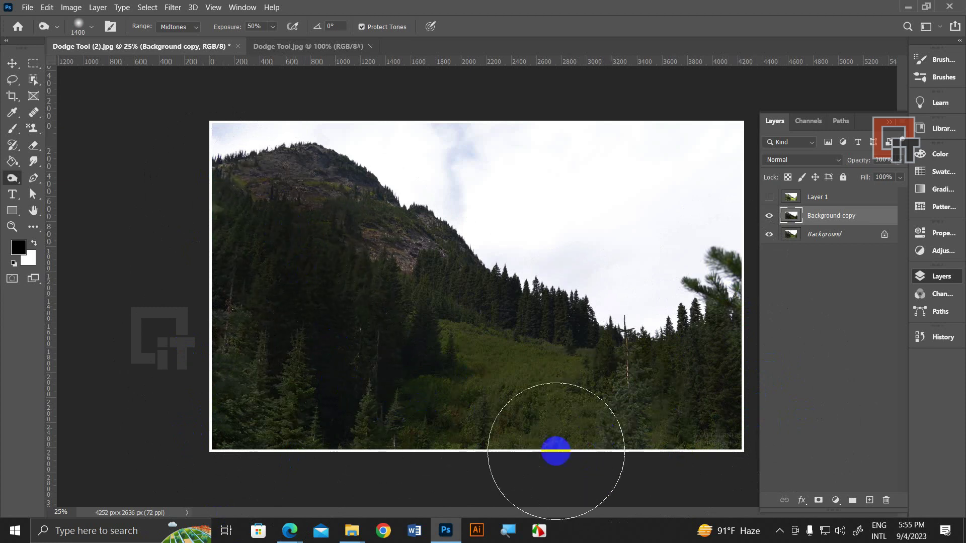
pyautogui.moveTo(293, 227); pyautogui.dragTo(430, 334)
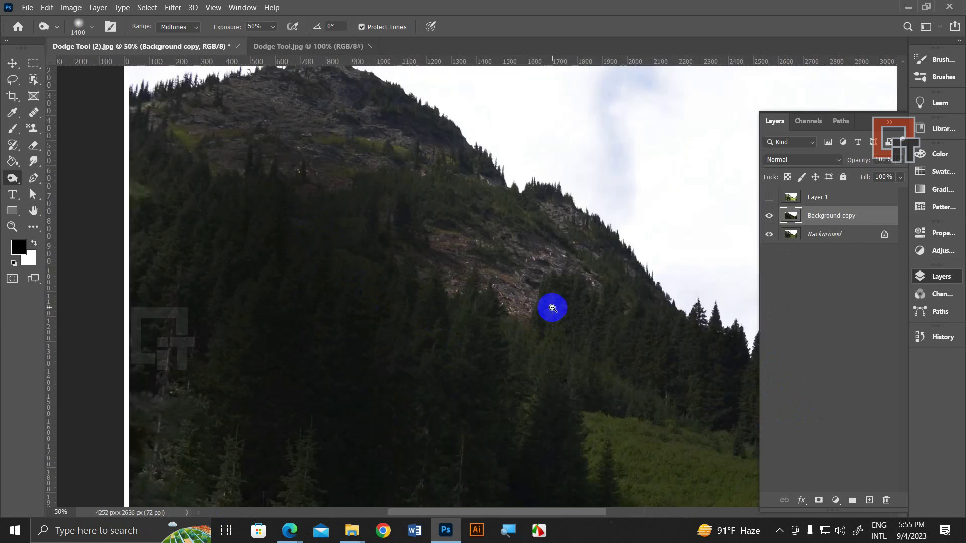
pyautogui.hotkey('ctrl', '-')
pyautogui.hotkey('ctrl', '-')
pyautogui.hotkey('ctrl', '-')
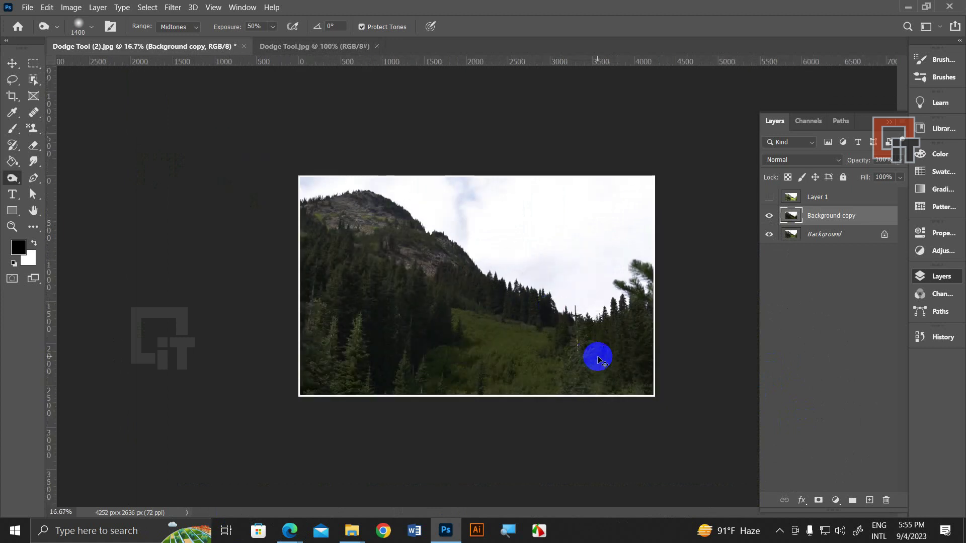
# Step: Delete the darkened copy, duplicate Background again, and burn the bottom edge, meadow and trees
pyautogui.press('Delete')
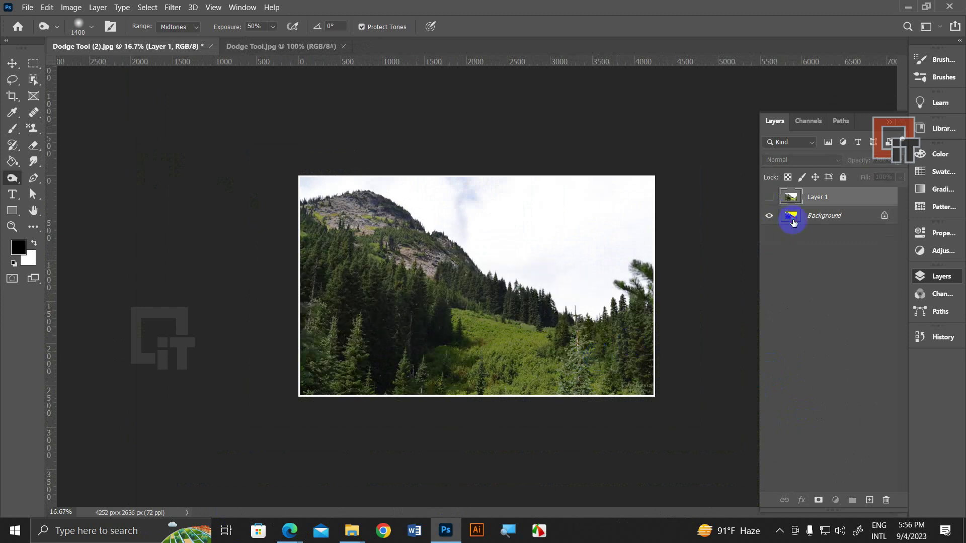
pyautogui.click(793, 221)
pyautogui.hotkey('ctrl', 'j')
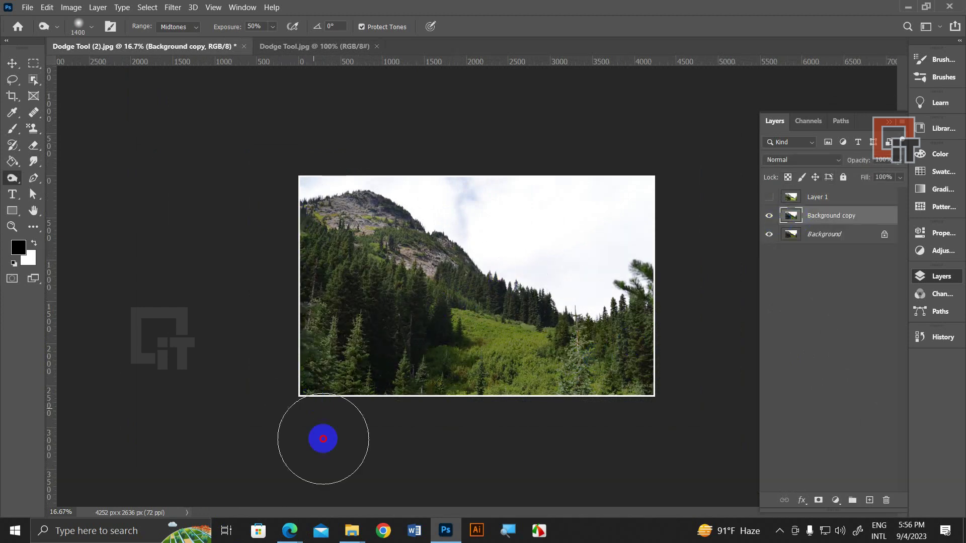
pyautogui.moveTo(322, 438); pyautogui.dragTo(523, 414)
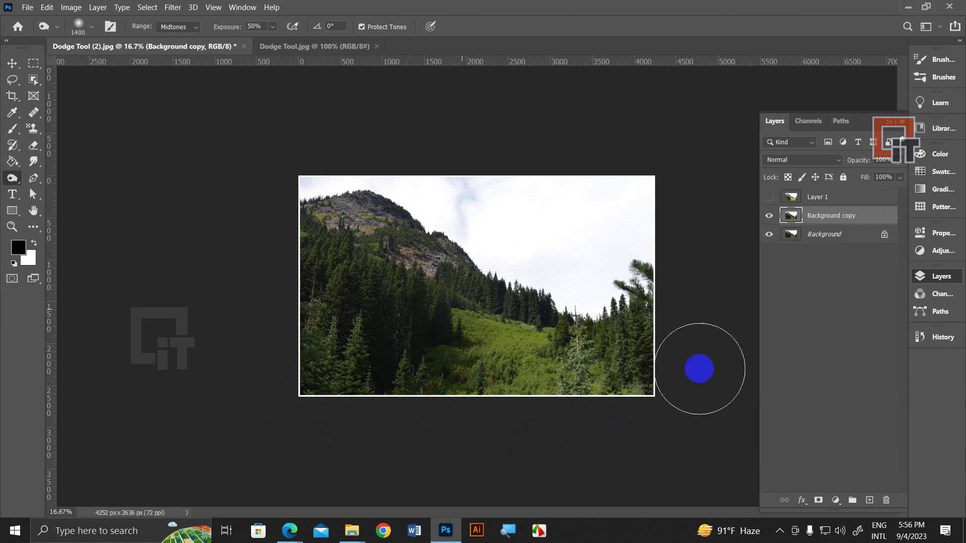
pyautogui.moveTo(696, 367); pyautogui.dragTo(166, 168)
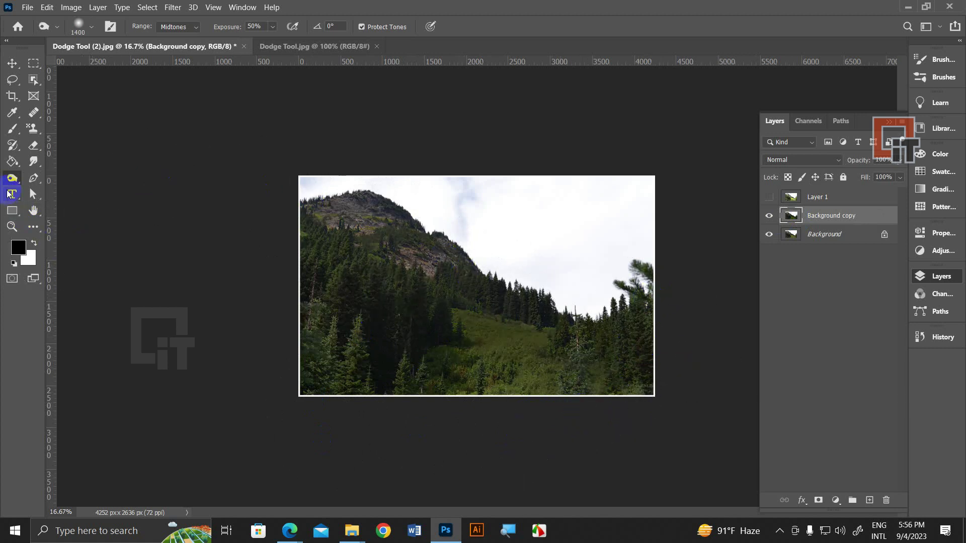
pyautogui.moveTo(15, 180); pyautogui.dragTo(61, 185)
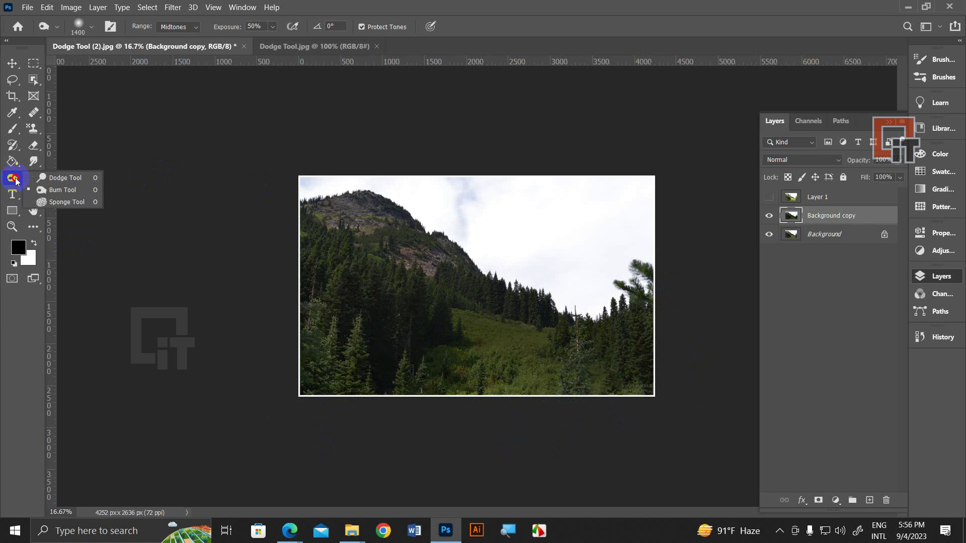
# Step: Choose the Burn Tool, hide Background copy, and create Background copy 2 from Background
pyautogui.click(63, 191)
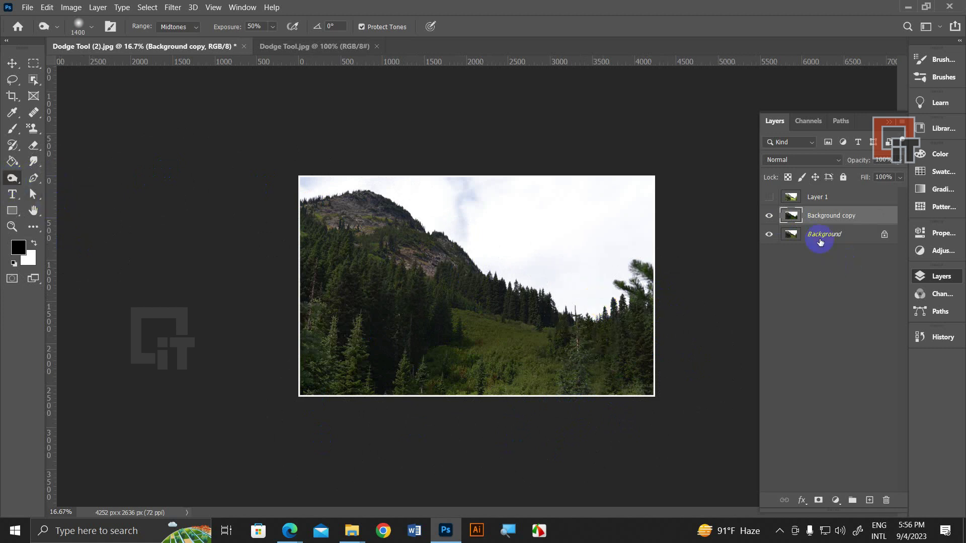
pyautogui.click(768, 216)
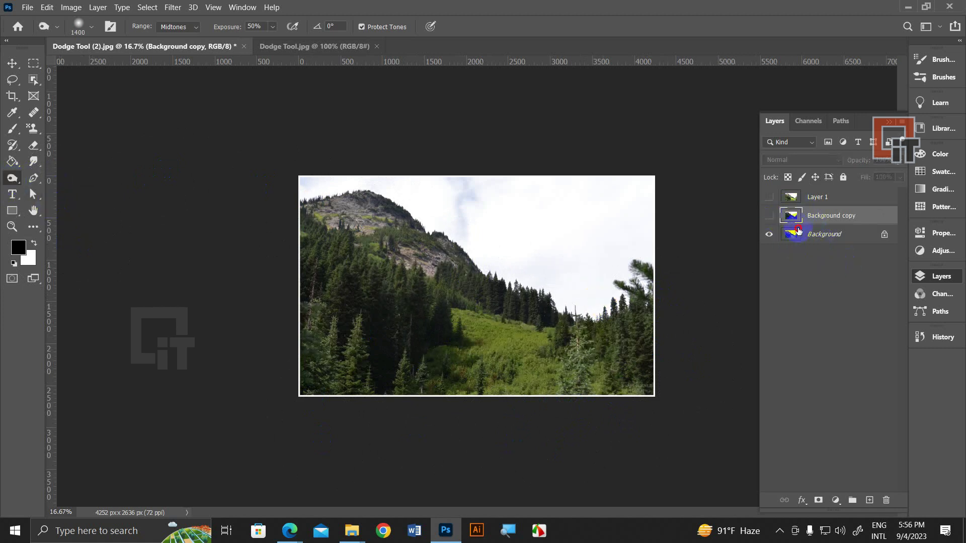
pyautogui.click(806, 236)
pyautogui.hotkey('ctrl', 'j')
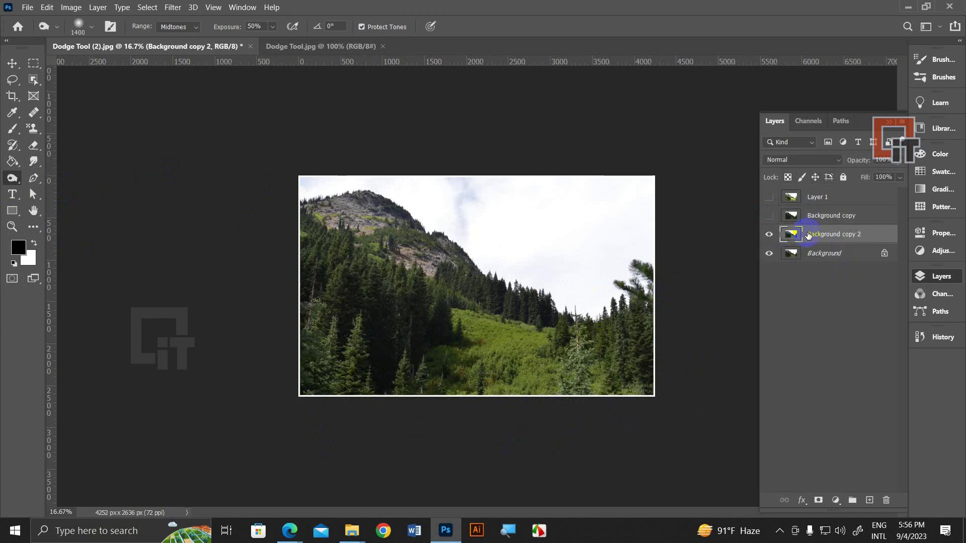
# Step: Zoom to 25%, widen the Layers panel, and undo the last burn stroke
pyautogui.hotkey('ctrl', '+')
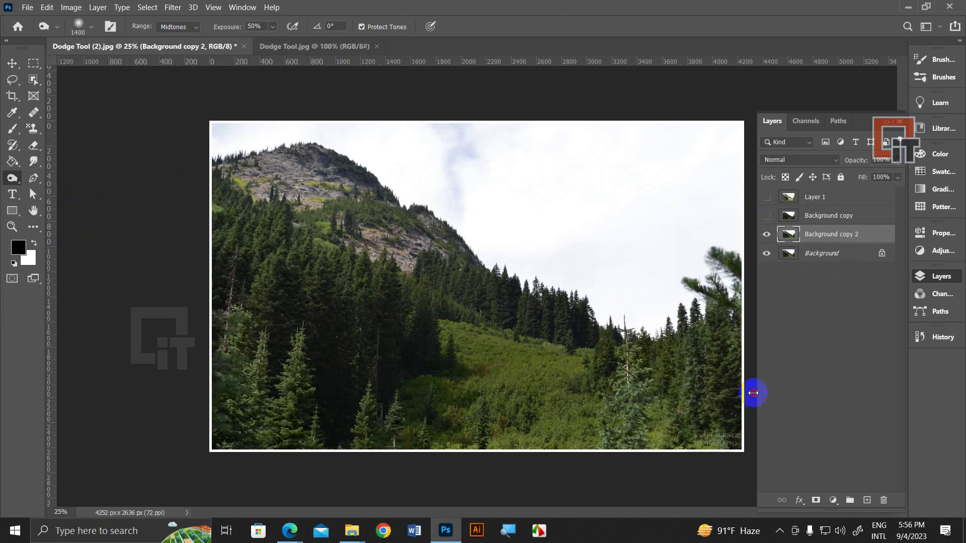
pyautogui.moveTo(759, 392)
pyautogui.mouseDown()
pyautogui.moveTo(493, 440)
pyautogui.moveTo(798, 421)
pyautogui.mouseUp()
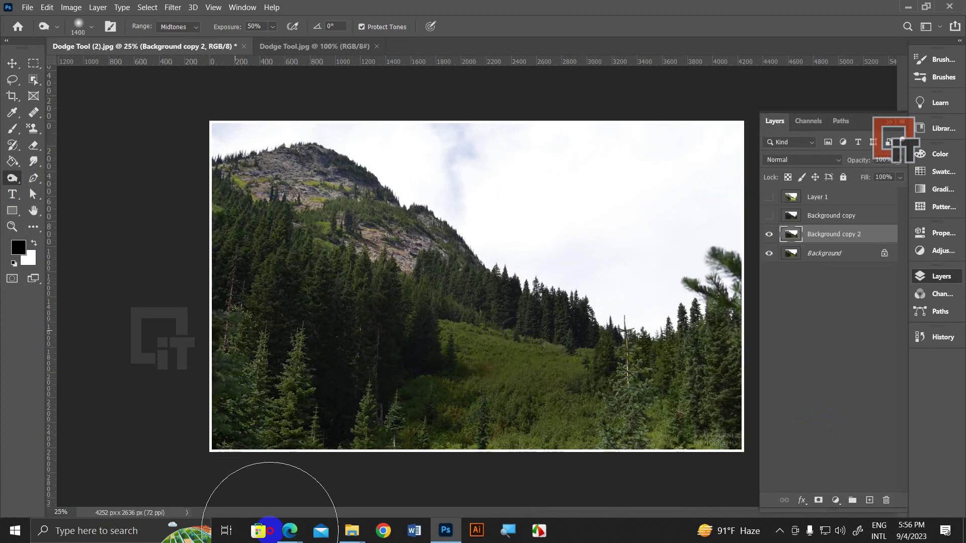
pyautogui.hotkey('ctrl', 'z')
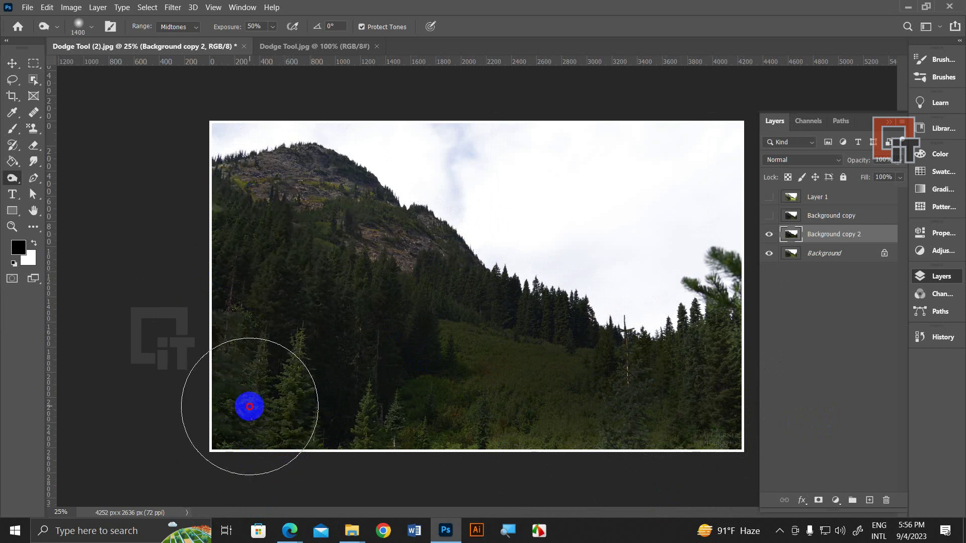
pyautogui.click(183, 26)
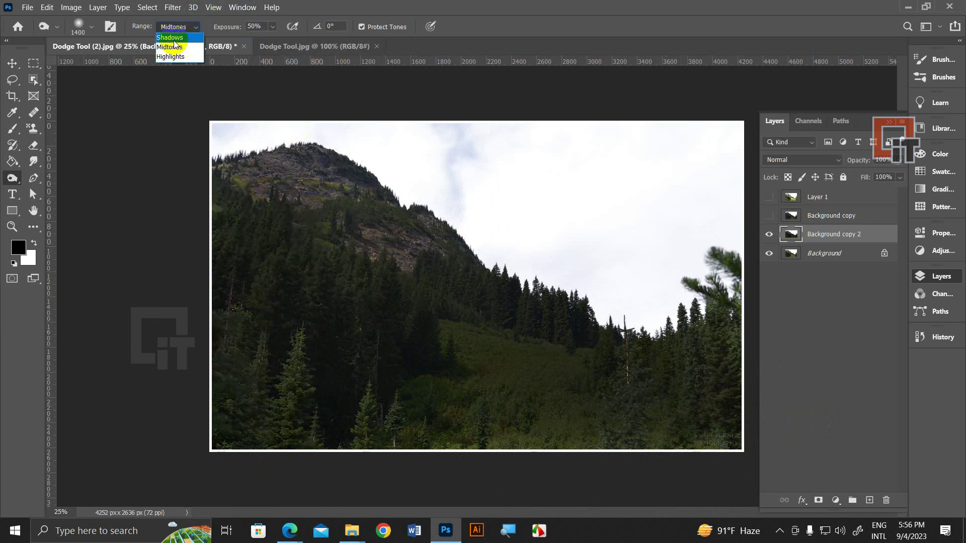
# Step: Burn the left forest and mountain with the Range set to Shadows
pyautogui.click(174, 38)
pyautogui.moveTo(280, 252)
pyautogui.mouseDown()
pyautogui.moveTo(224, 431)
pyautogui.moveTo(267, 233)
pyautogui.moveTo(729, 428)
pyautogui.mouseUp()
pyautogui.click(176, 28)
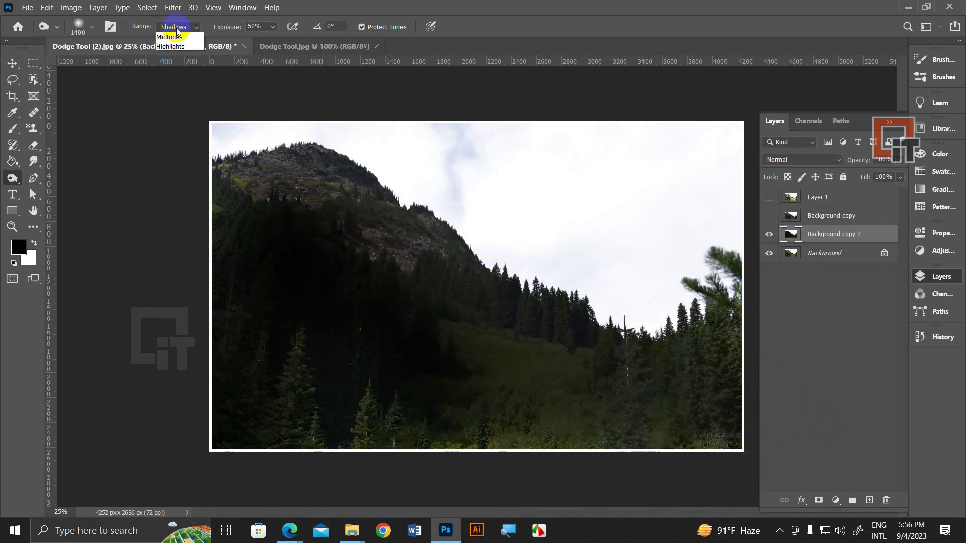
pyautogui.click(169, 37)
# Step: Burn the lower forest with Range on Highlights, reset Range to Midtones, and select the three duplicate layers
pyautogui.click(171, 47)
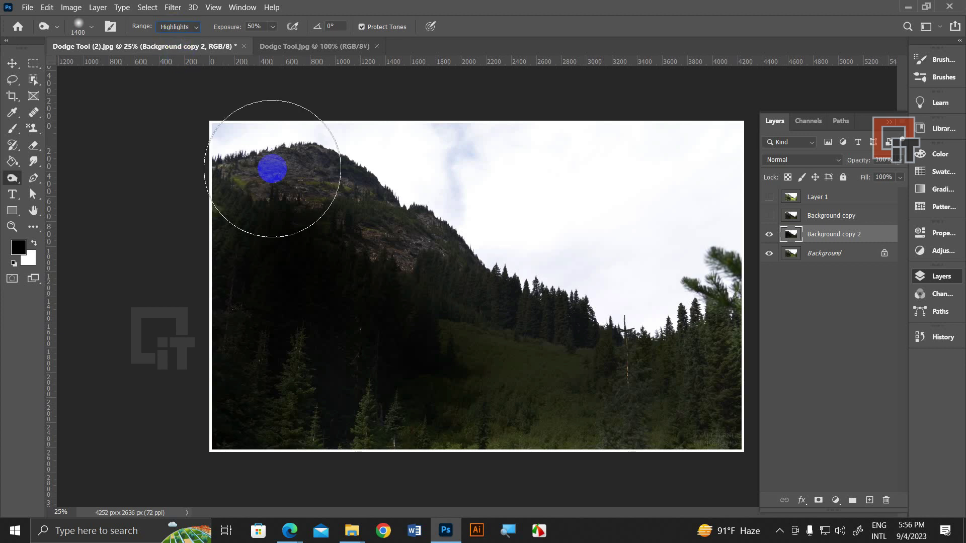
pyautogui.moveTo(271, 169)
pyautogui.mouseDown()
pyautogui.moveTo(606, 446)
pyautogui.moveTo(227, 421)
pyautogui.moveTo(619, 452)
pyautogui.moveTo(468, 392)
pyautogui.moveTo(412, 291)
pyautogui.moveTo(414, 179)
pyautogui.mouseUp()
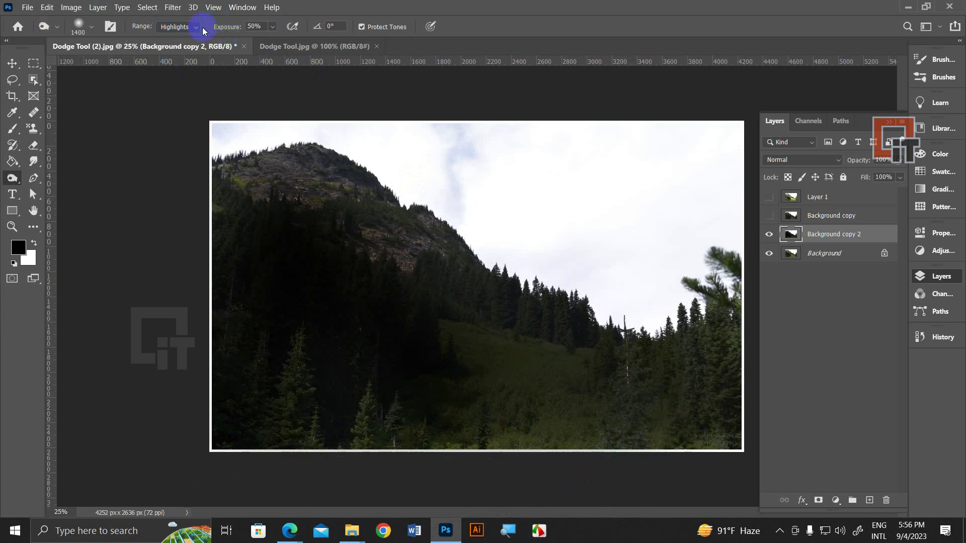
pyautogui.click(173, 26)
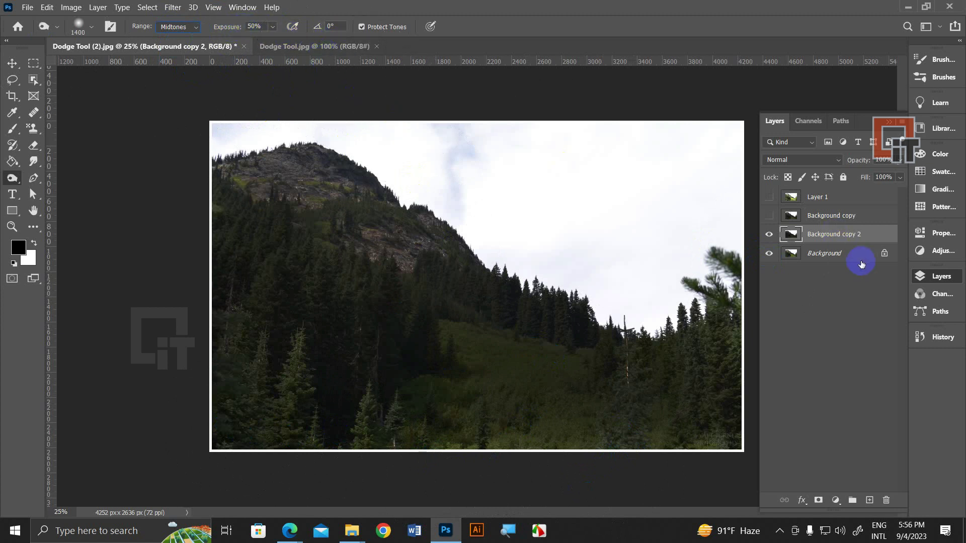
pyautogui.keyDown('shift'); pyautogui.click(810, 201); pyautogui.keyUp('shift')
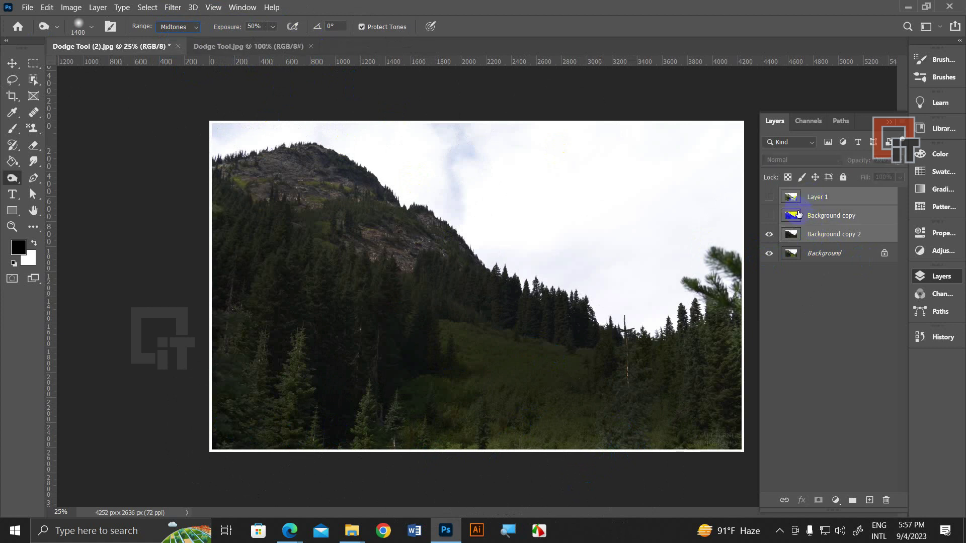
# Step: Switch to the Sponge Tool (Desaturate, 50% flow) and begin desaturating the treetops below the sky
pyautogui.moveTo(7, 184); pyautogui.dragTo(64, 182)
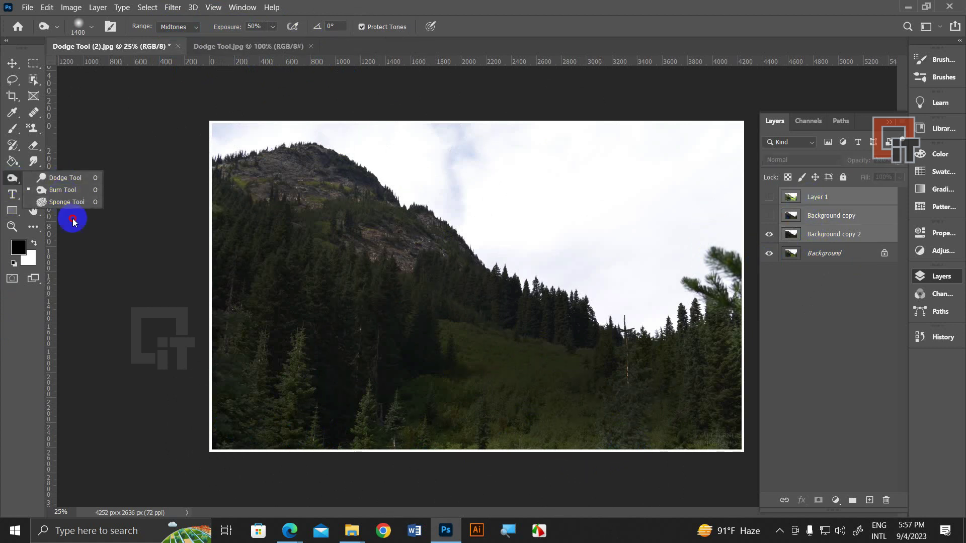
pyautogui.click(74, 201)
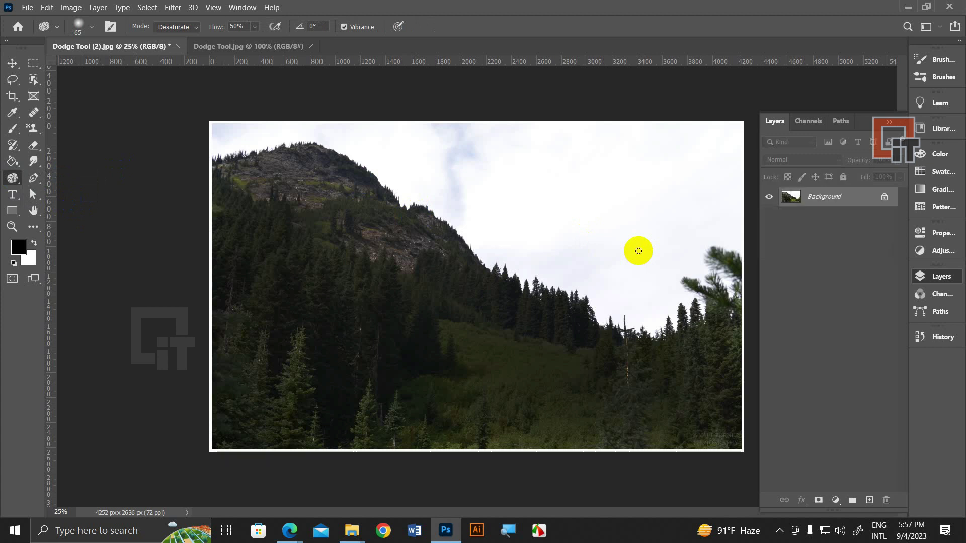
pyautogui.moveTo(601, 292); pyautogui.dragTo(592, 314)
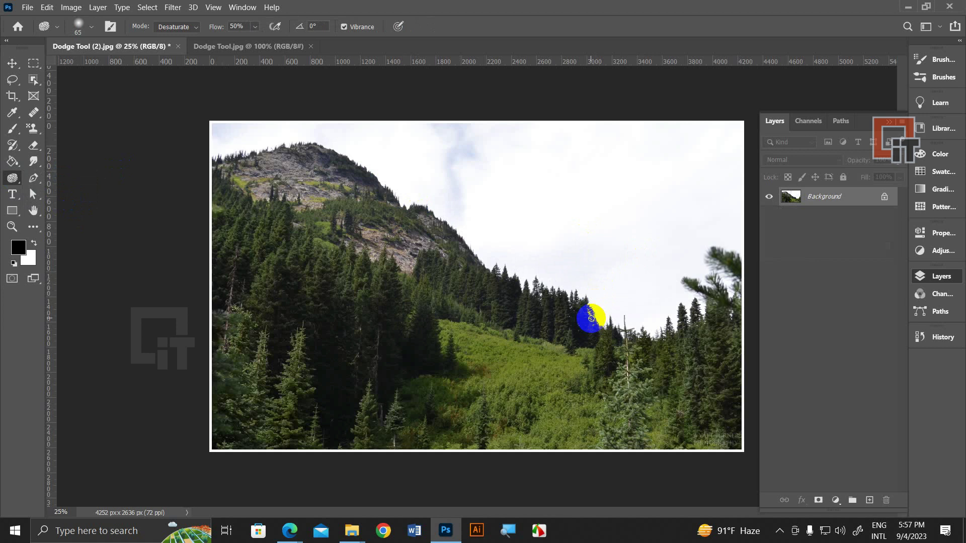
# Step: Desaturate more of the mountain photo's treeline with the Sponge tool
pyautogui.moveTo(591, 318); pyautogui.dragTo(576, 315)
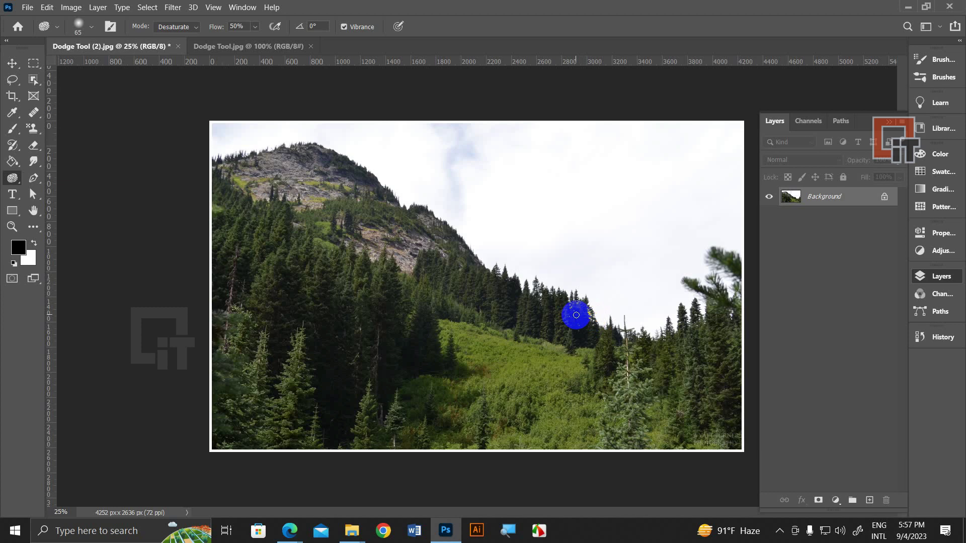
# Step: Glance at the Google Drive window, then return to Photoshop's Dodge Tool.jpg smile photo
pyautogui.hotkey('alt', 'Tab')
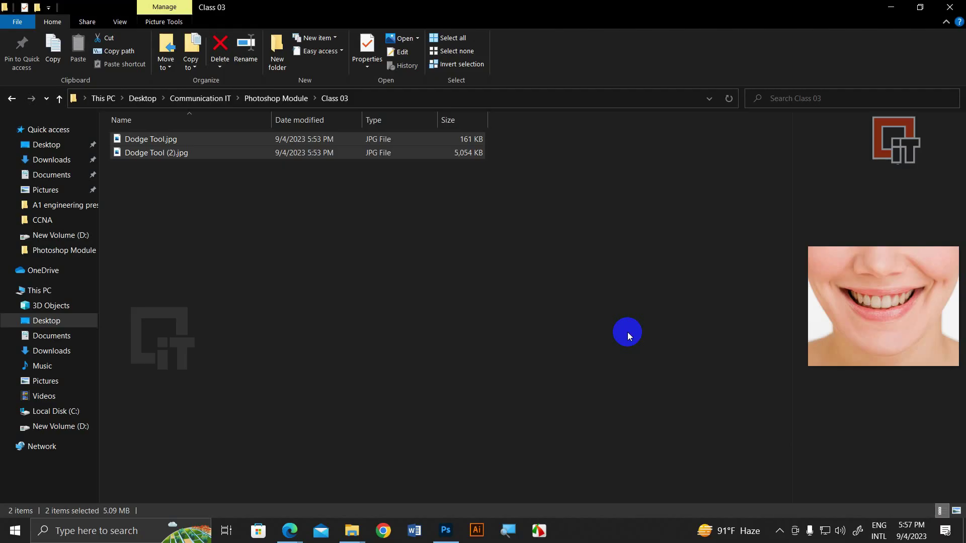
pyautogui.click(290, 531)
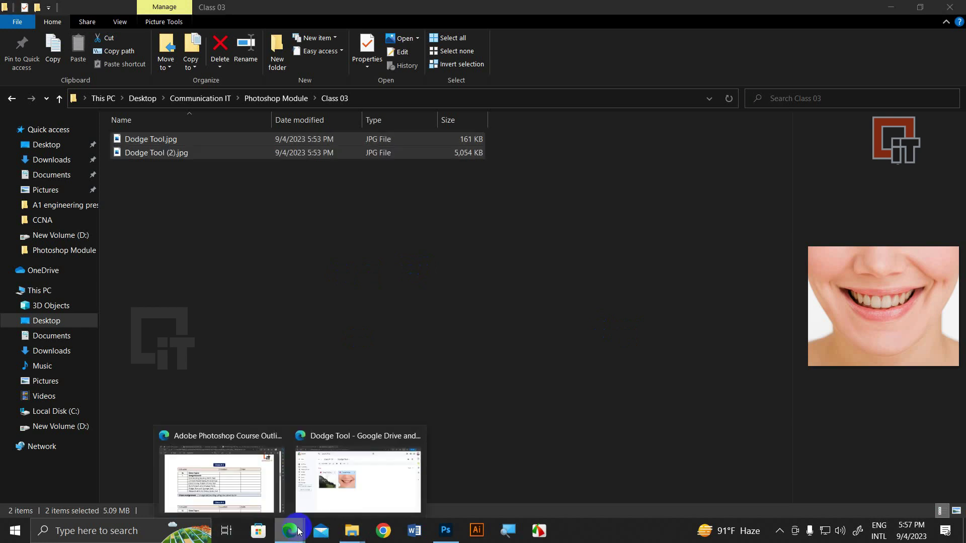
pyautogui.click(349, 498)
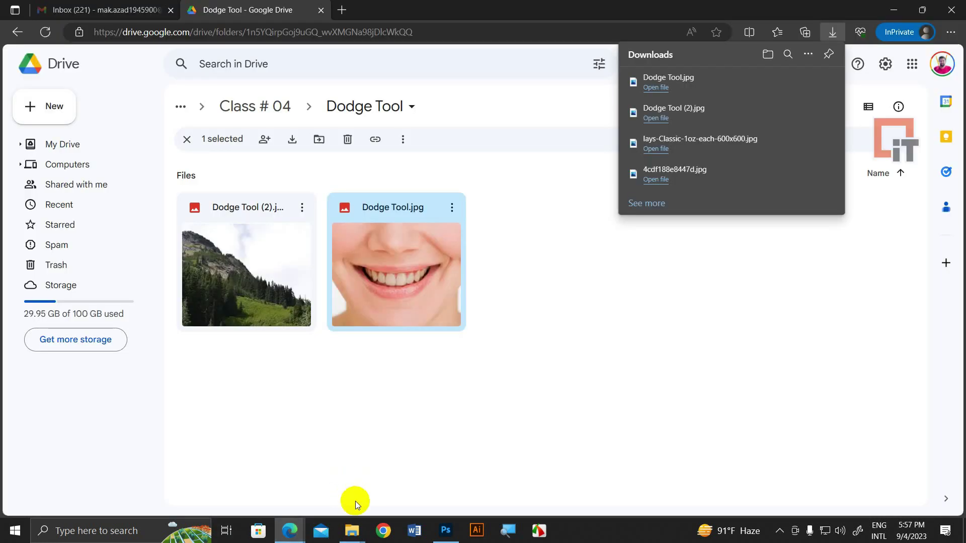
pyautogui.click(445, 530)
pyautogui.click(225, 46)
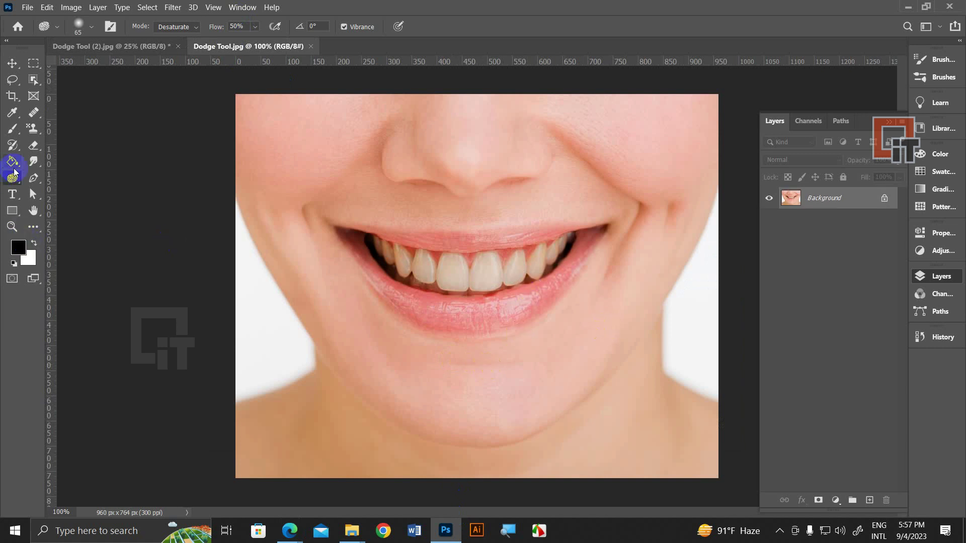
# Step: Switch to the Dodge Tool, shrink the brush and brighten the front teeth
pyautogui.rightClick(16, 179)
pyautogui.click(59, 177)
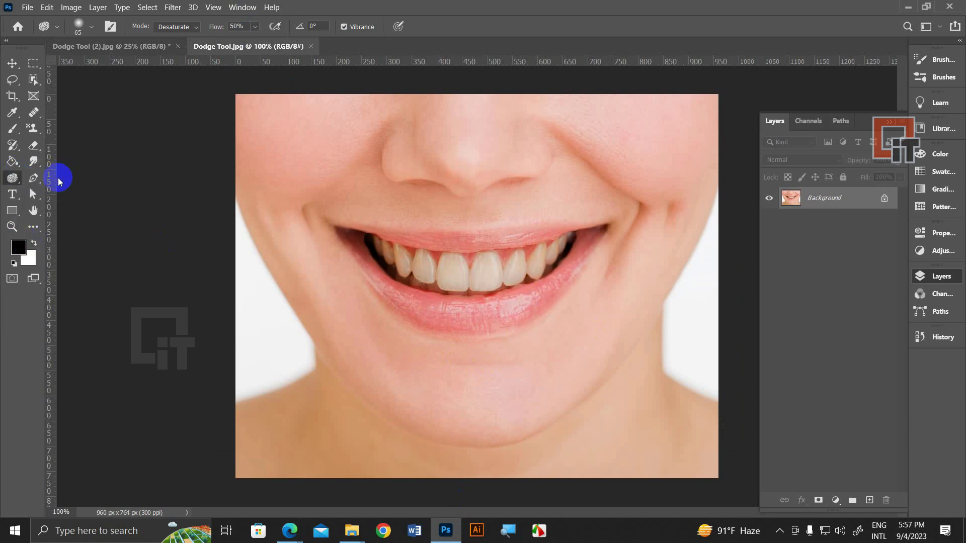
pyautogui.click(496, 257)
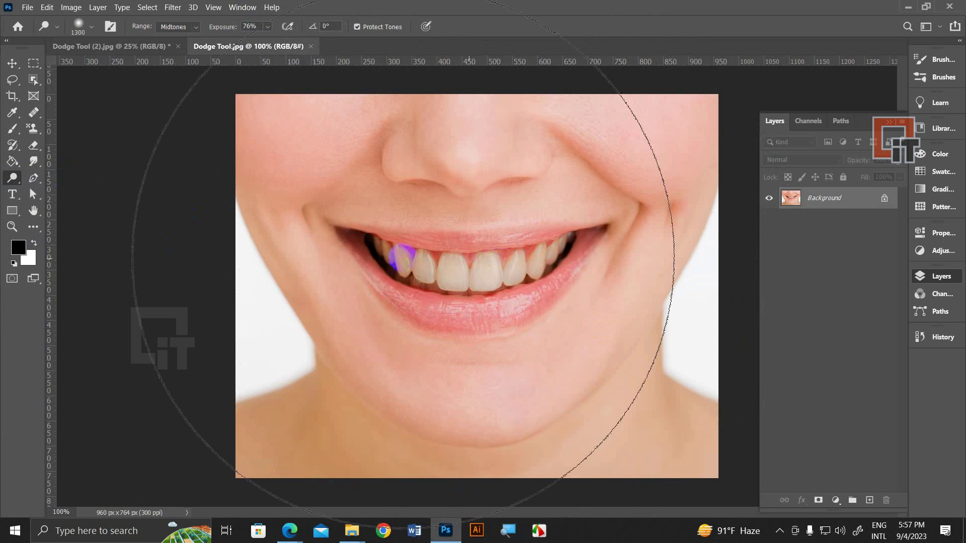
pyautogui.press('[')
pyautogui.press('[')
pyautogui.press('[')
pyautogui.press('[')
pyautogui.press('[')
pyautogui.press('[')
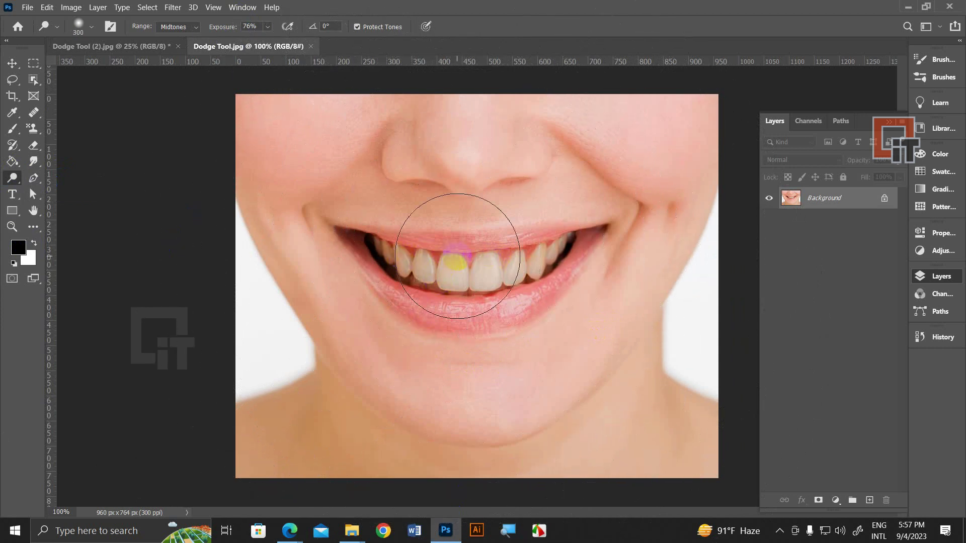
pyautogui.press('[')
pyautogui.moveTo(457, 256)
pyautogui.mouseDown()
pyautogui.moveTo(530, 246)
pyautogui.moveTo(560, 264)
pyautogui.moveTo(576, 260)
pyautogui.mouseUp()
pyautogui.press('[')
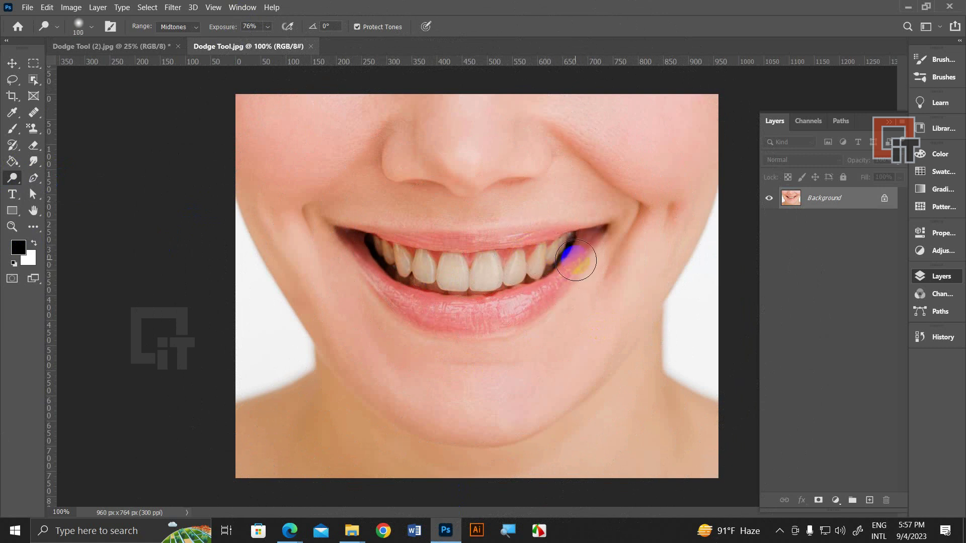
# Step: Duplicate the photo onto Layer 1 and dodge the front and left teeth whiter
pyautogui.hotkey('ctrl', 'j')
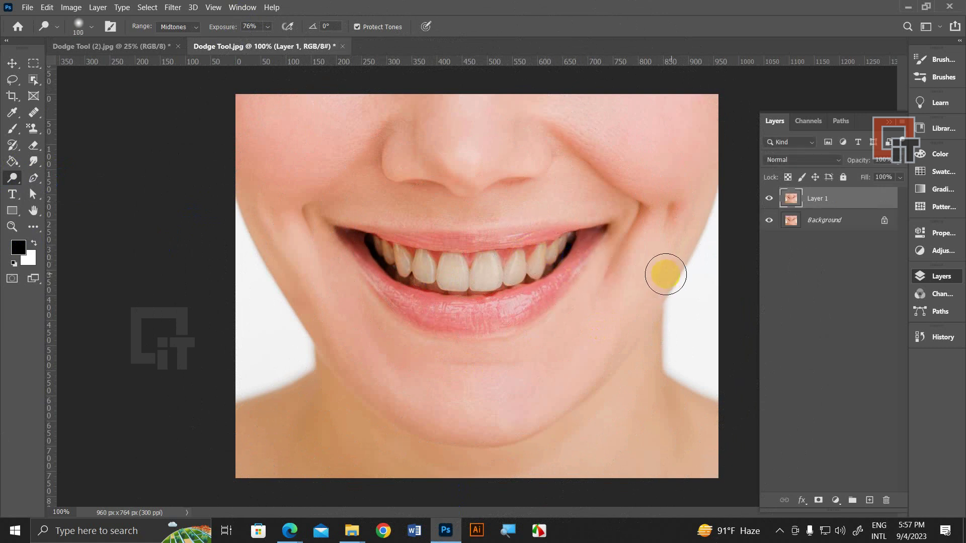
pyautogui.press('[')
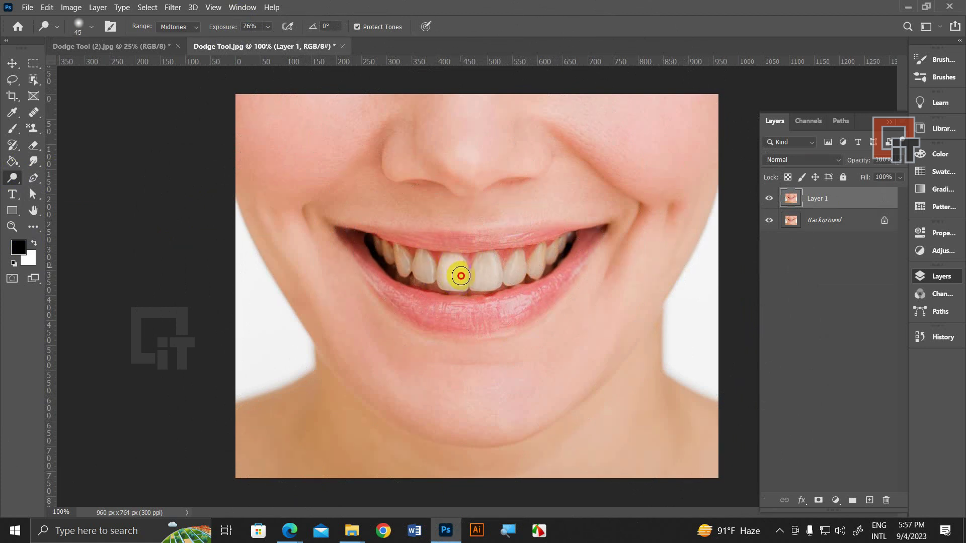
pyautogui.moveTo(461, 275)
pyautogui.mouseDown()
pyautogui.moveTo(451, 263)
pyautogui.moveTo(451, 278)
pyautogui.moveTo(451, 263)
pyautogui.moveTo(470, 274)
pyautogui.moveTo(485, 258)
pyautogui.moveTo(487, 276)
pyautogui.moveTo(472, 280)
pyautogui.moveTo(502, 277)
pyautogui.moveTo(514, 261)
pyautogui.moveTo(534, 272)
pyautogui.moveTo(543, 256)
pyautogui.mouseUp()
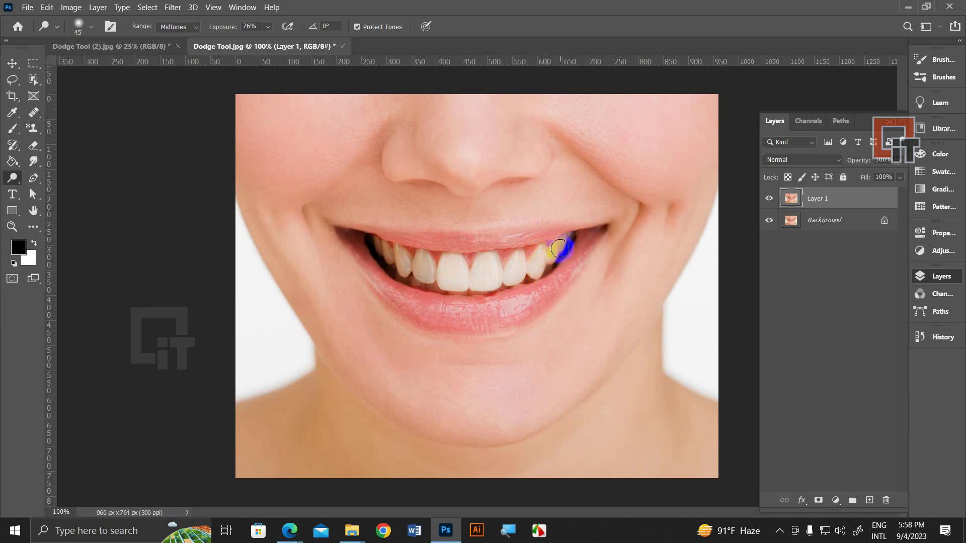
pyautogui.moveTo(441, 289)
pyautogui.mouseDown()
pyautogui.moveTo(388, 259)
pyautogui.moveTo(406, 277)
pyautogui.moveTo(422, 264)
pyautogui.moveTo(431, 274)
pyautogui.moveTo(384, 252)
pyautogui.moveTo(407, 272)
pyautogui.moveTo(484, 278)
pyautogui.moveTo(552, 252)
pyautogui.moveTo(511, 274)
pyautogui.moveTo(434, 265)
pyautogui.mouseUp()
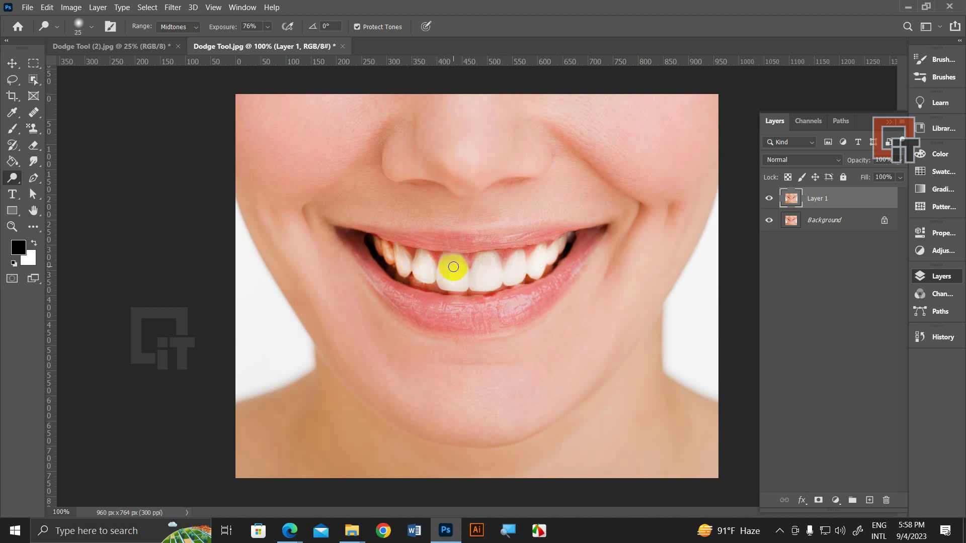
pyautogui.moveTo(457, 265)
pyautogui.mouseDown()
pyautogui.moveTo(459, 280)
pyautogui.moveTo(446, 273)
pyautogui.moveTo(446, 282)
pyautogui.moveTo(453, 271)
pyautogui.moveTo(476, 276)
pyautogui.moveTo(471, 257)
pyautogui.moveTo(479, 276)
pyautogui.moveTo(506, 293)
pyautogui.moveTo(483, 259)
pyautogui.moveTo(492, 281)
pyautogui.moveTo(558, 248)
pyautogui.mouseUp()
pyautogui.click(410, 262)
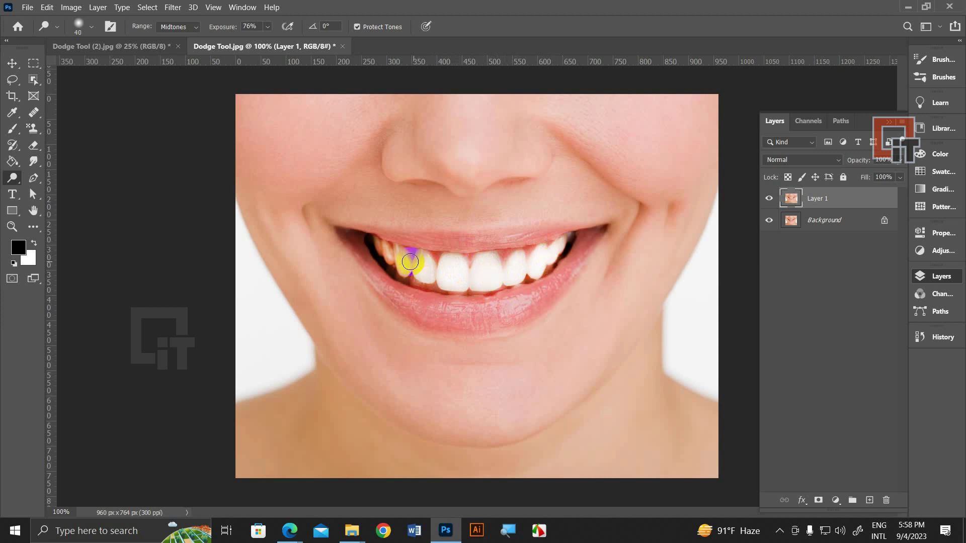
pyautogui.moveTo(402, 256); pyautogui.dragTo(379, 253)
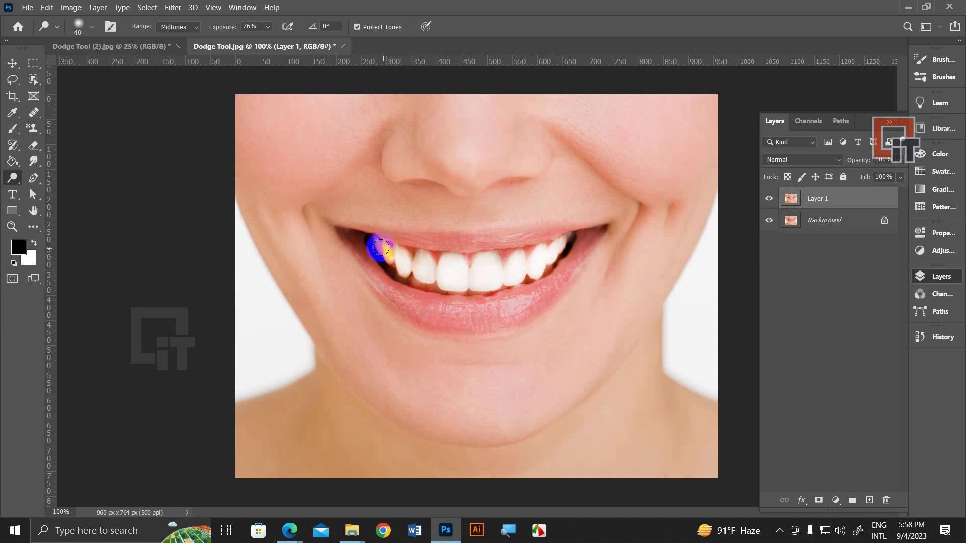
pyautogui.hotkey('ctrl', '-')
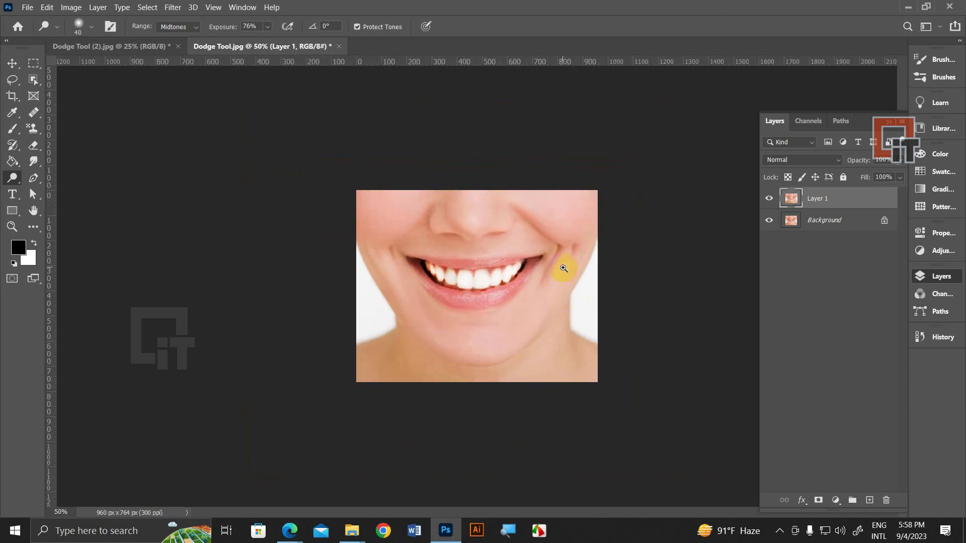
# Step: Toggle Layer 1's visibility repeatedly to compare the whitened teeth with the original
pyautogui.click(768, 198)
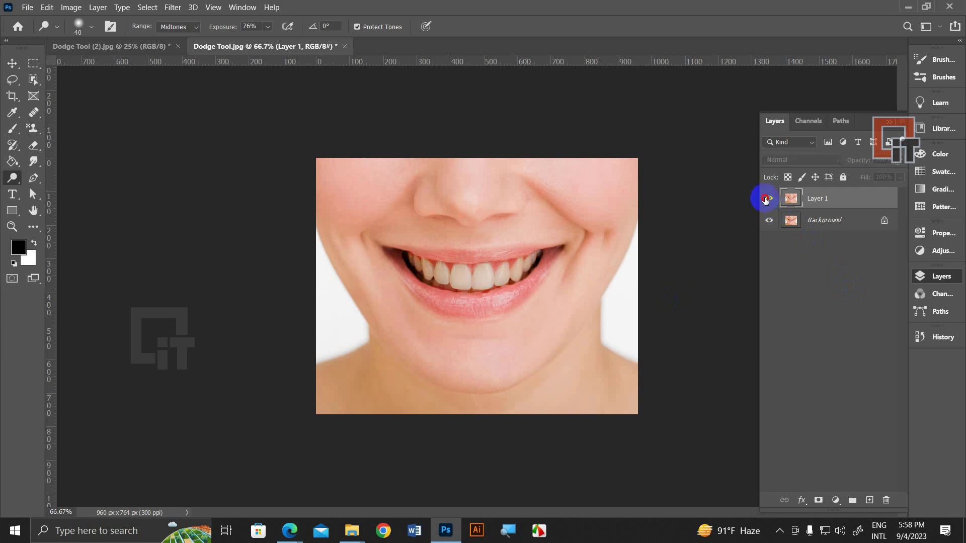
pyautogui.click(768, 199)
pyautogui.click(767, 199)
pyautogui.click(767, 198)
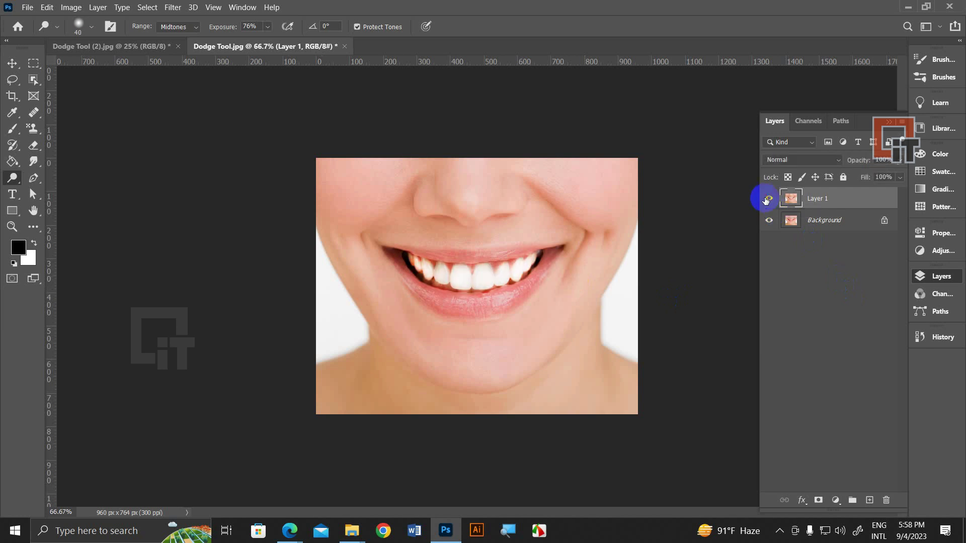
pyautogui.click(766, 199)
pyautogui.click(766, 199)
pyautogui.click(766, 199)
pyautogui.click(766, 199)
pyautogui.click(765, 200)
pyautogui.click(766, 200)
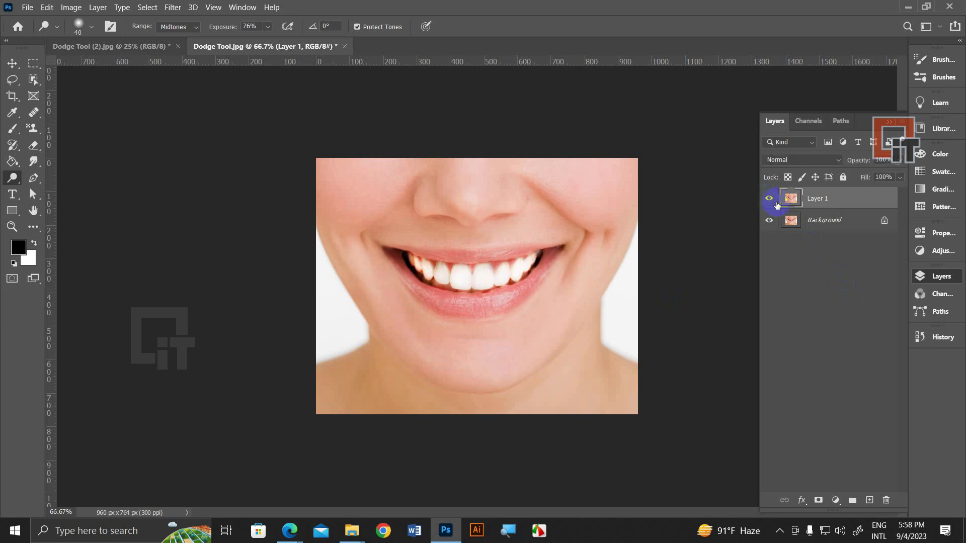
# Step: Bring up the Photoshop course outline PDF from Edge
pyautogui.rightClick(11, 176)
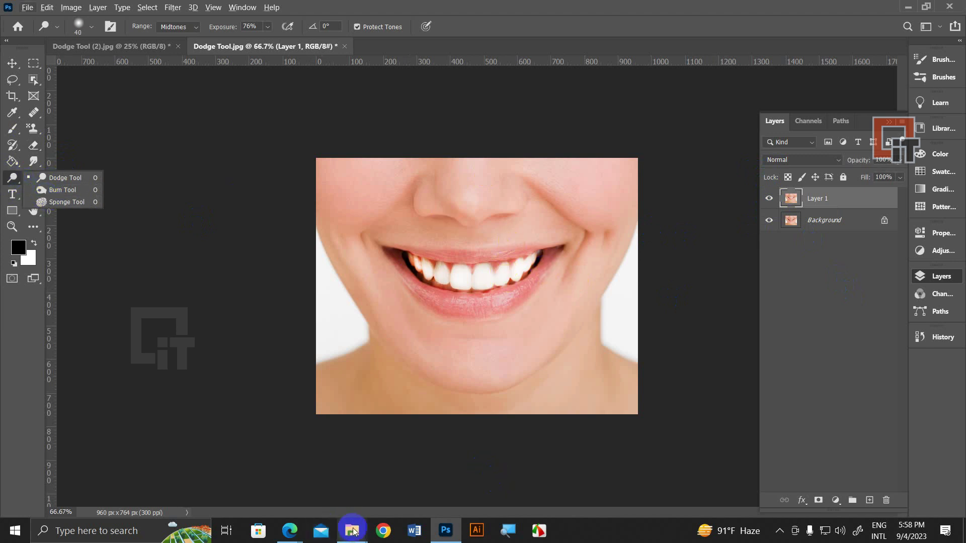
pyautogui.click(290, 528)
pyautogui.click(243, 479)
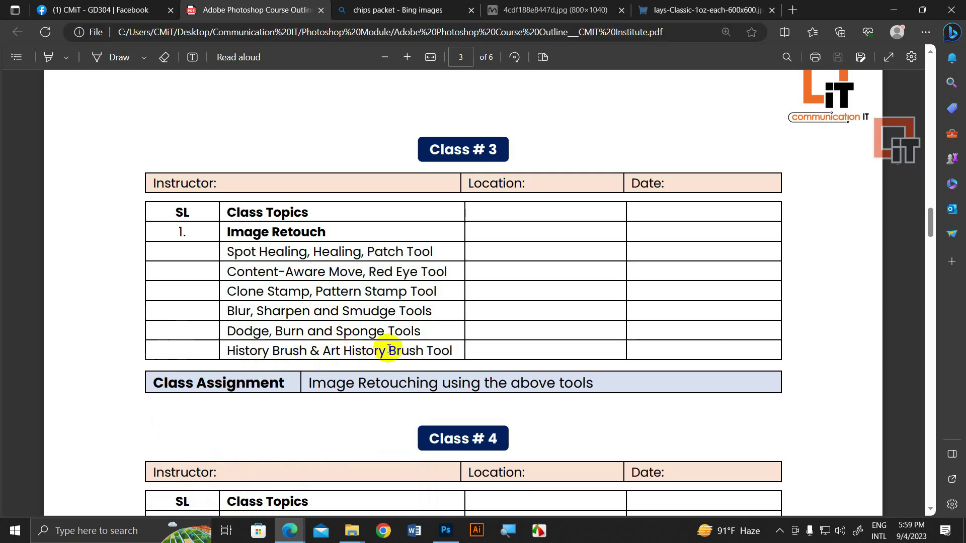
# Step: Return to Photoshop and select the History Brush Tool from its toolbar group
pyautogui.hotkey('alt', 'Tab')
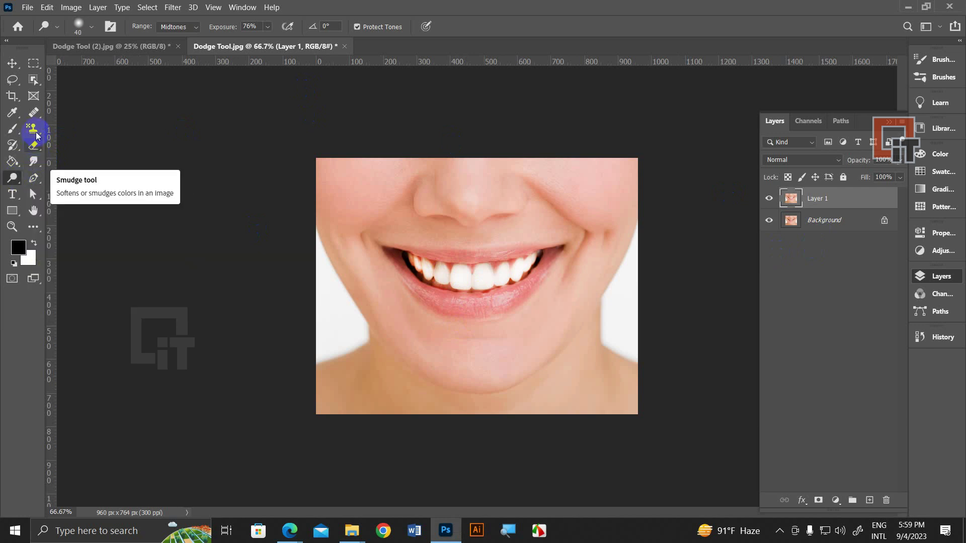
pyautogui.click(12, 145)
pyautogui.moveTo(13, 146); pyautogui.dragTo(62, 146)
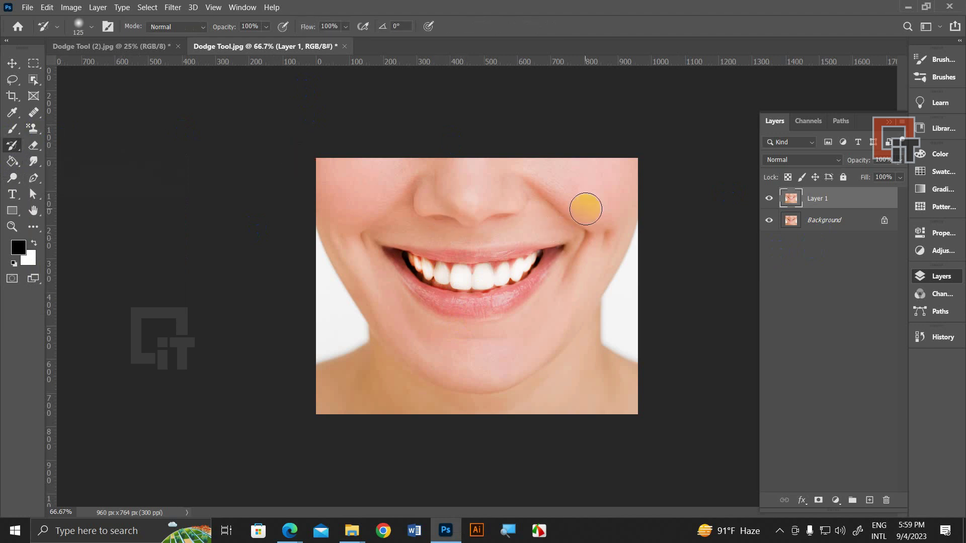
pyautogui.moveTo(290, 530)
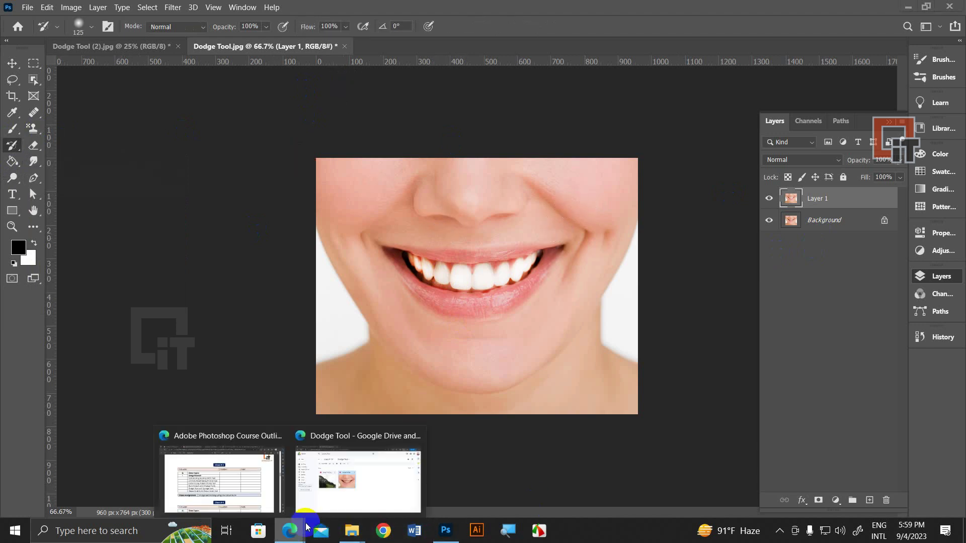
# Step: In Google Drive, open Class # 04 > History Broush Tool and download the second image
pyautogui.click(327, 443)
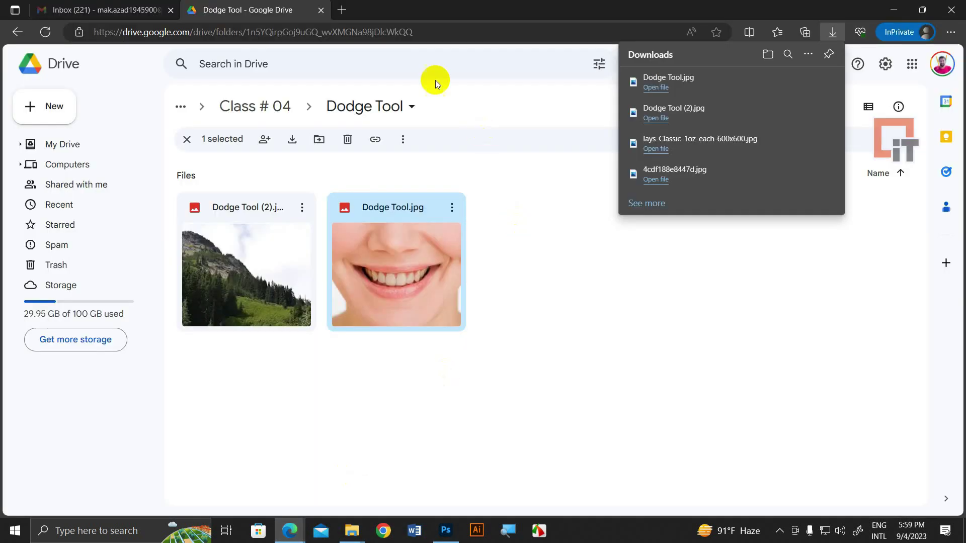
pyautogui.click(318, 116)
pyautogui.doubleClick(693, 218)
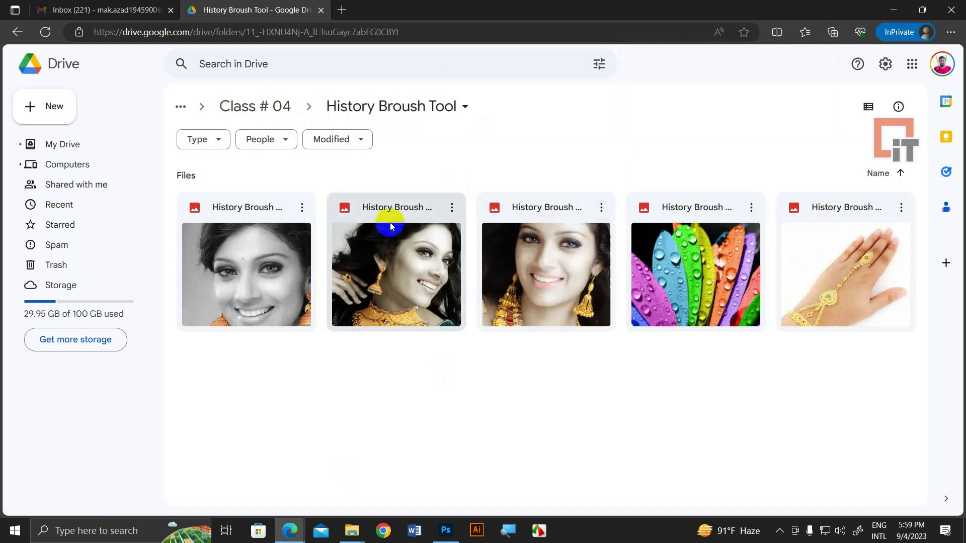
pyautogui.click(404, 261)
pyautogui.rightClick(405, 261)
pyautogui.click(453, 312)
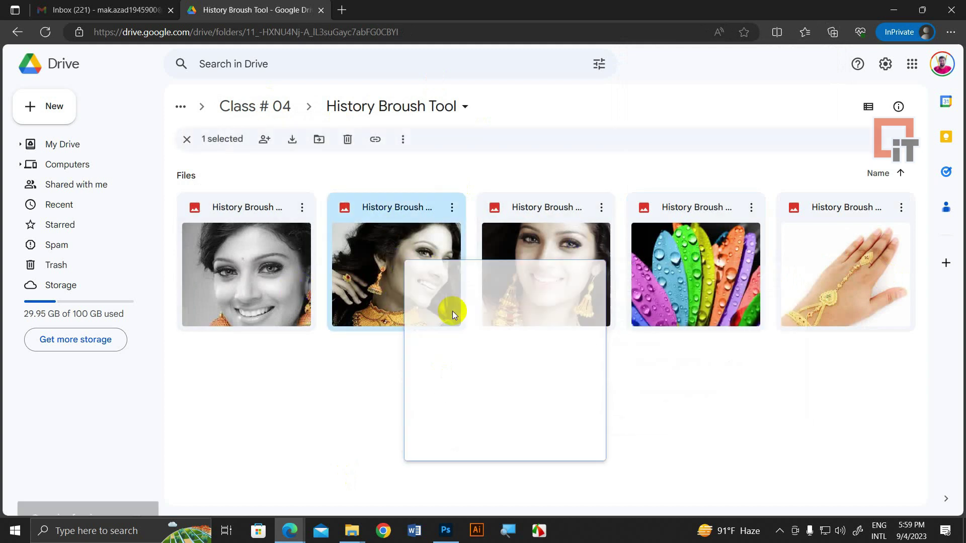
# Step: Download the grayscale portrait and the rainbow water-drop image, then open the Downloads folder
pyautogui.click(235, 302)
pyautogui.rightClick(312, 266)
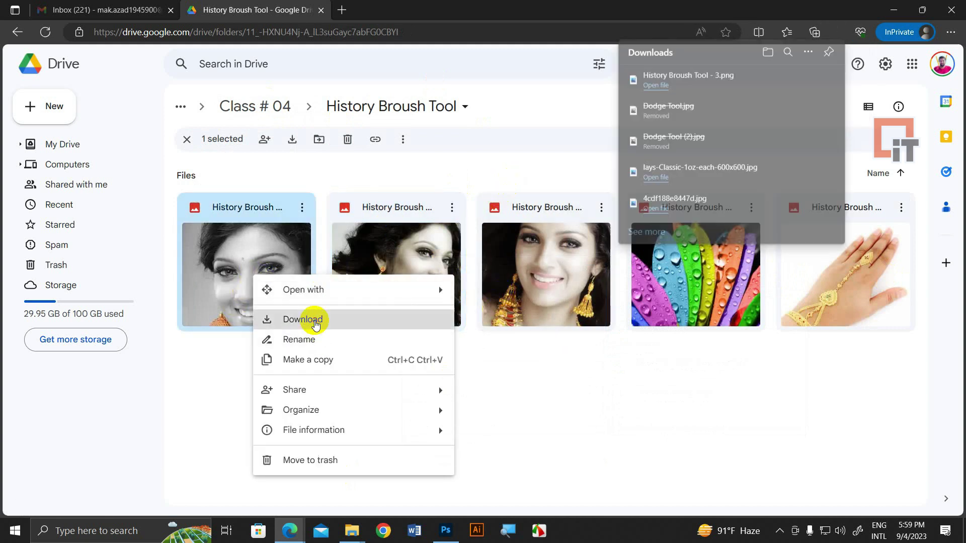
pyautogui.click(291, 319)
pyautogui.click(719, 283)
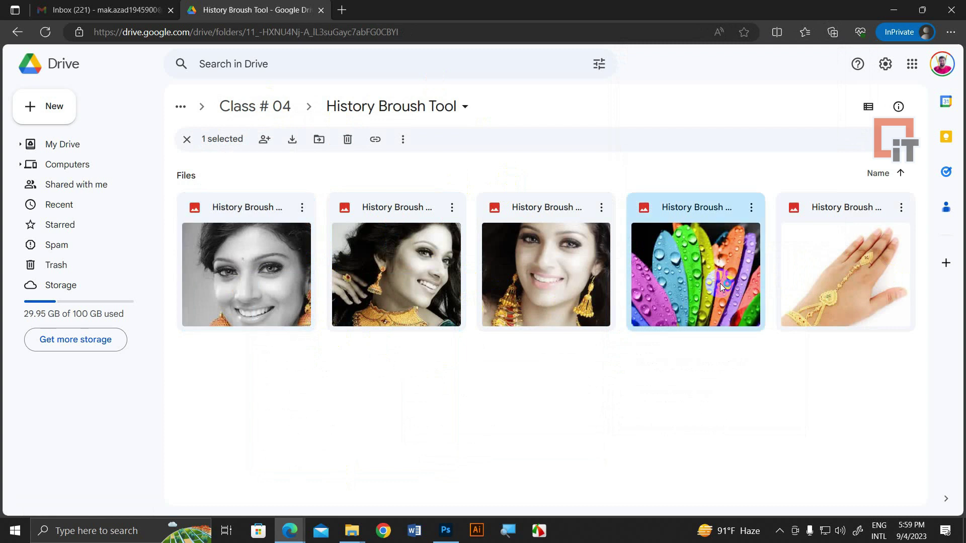
pyautogui.rightClick(720, 283)
pyautogui.click(770, 330)
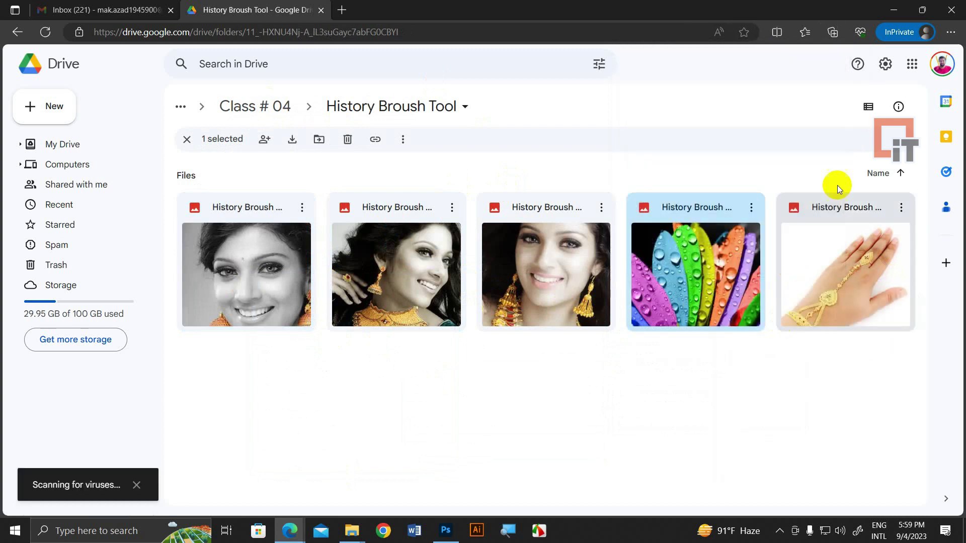
pyautogui.click(832, 32)
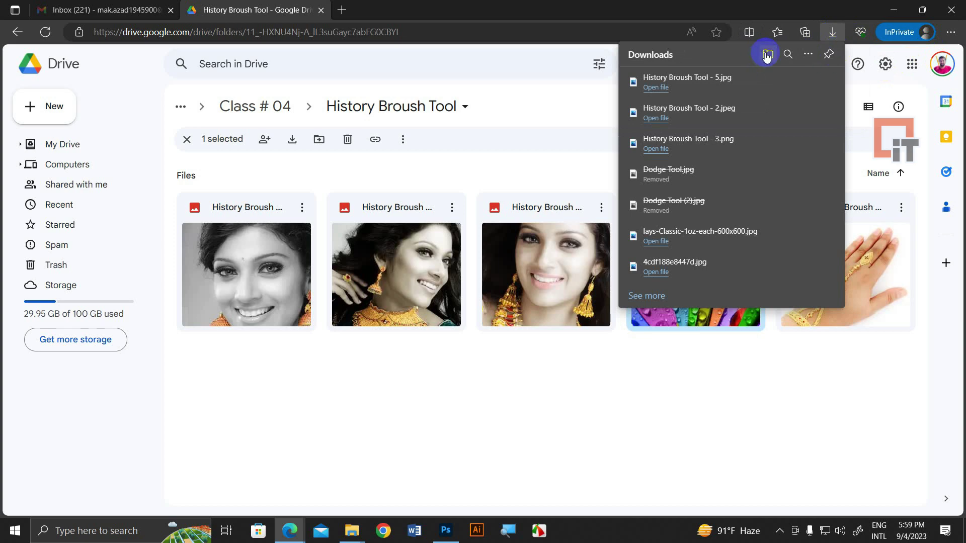
pyautogui.click(789, 82)
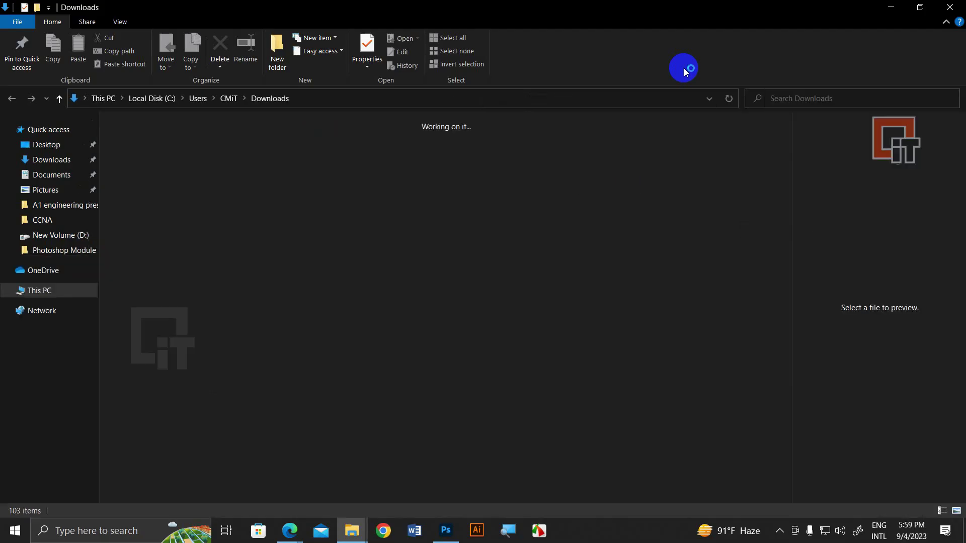
# Step: Drag the three downloaded History Broush Tool images from Downloads into Photoshop
pyautogui.click(137, 166)
pyautogui.keyDown('shift'); pyautogui.click(260, 165); pyautogui.keyUp('shift')
pyautogui.moveTo(260, 171)
pyautogui.mouseDown()
pyautogui.moveTo(279, 196)
pyautogui.moveTo(515, 45)
pyautogui.mouseUp()
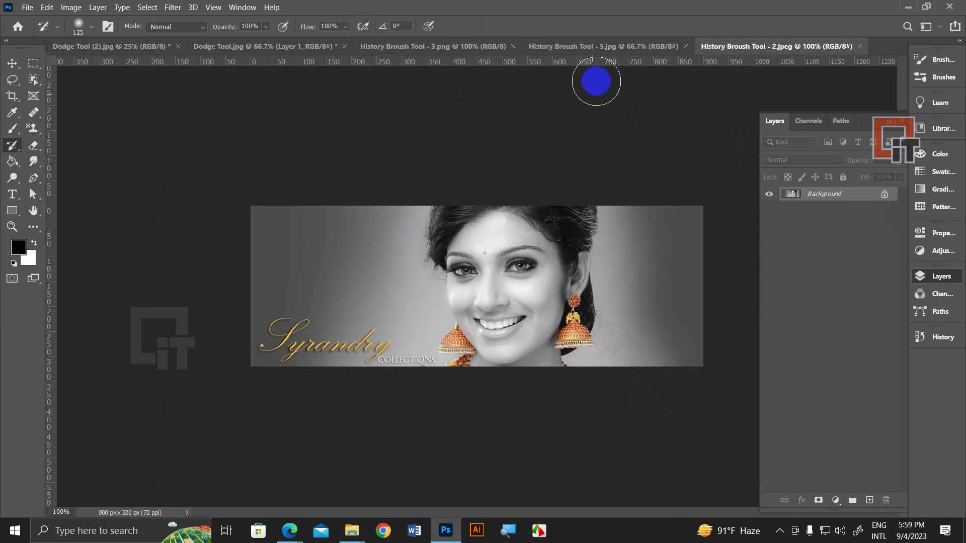
# Step: Look over the newly opened rainbow flower and Bridal photo tabs
pyautogui.click(591, 48)
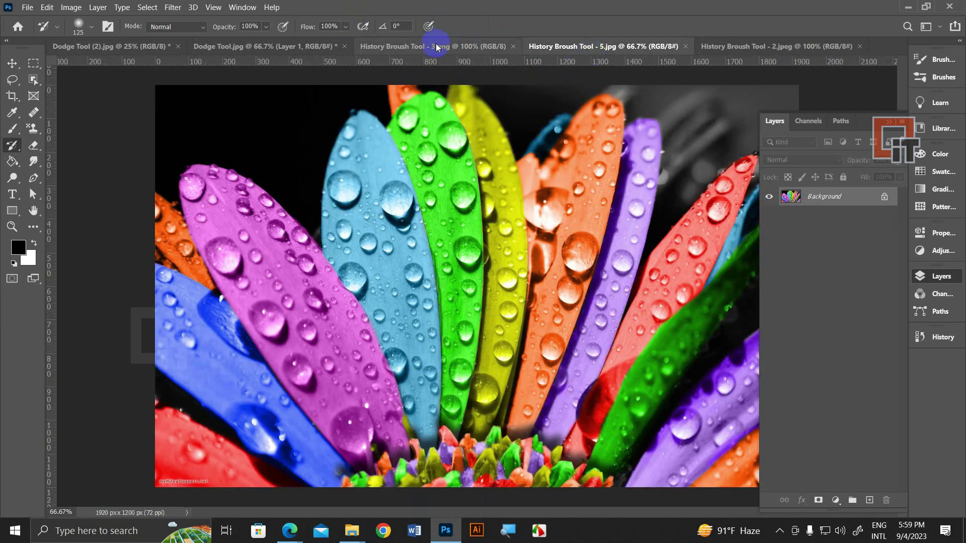
pyautogui.click(433, 46)
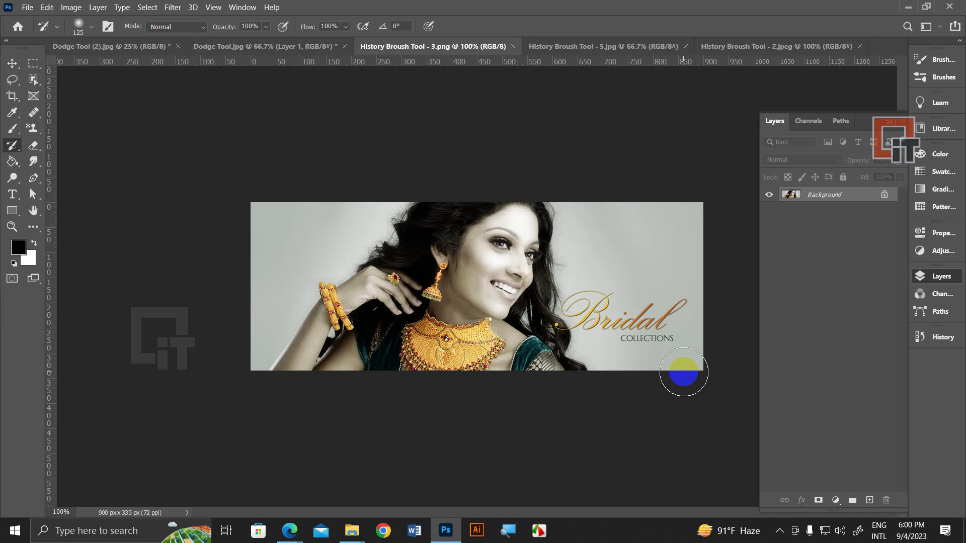
pyautogui.moveTo(683, 372); pyautogui.dragTo(626, 340)
pyautogui.moveTo(483, 252); pyautogui.dragTo(519, 230)
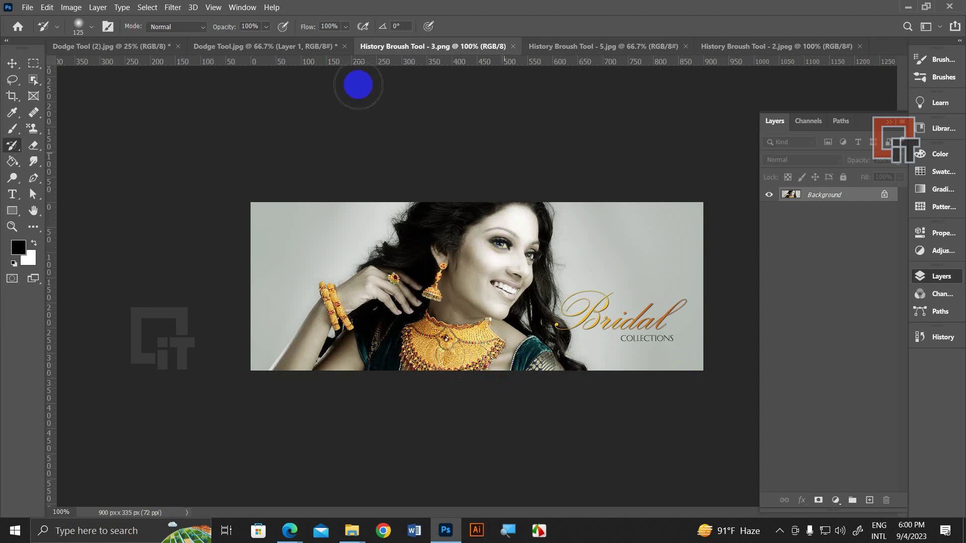
# Step: Close the smile and forest photos without saving their changes
pyautogui.click(272, 47)
pyautogui.click(492, 243)
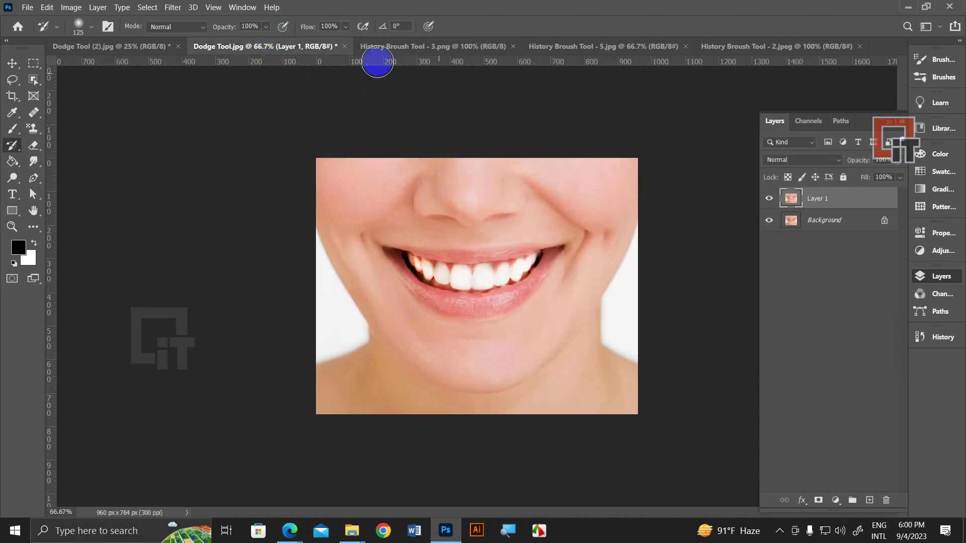
pyautogui.click(345, 46)
pyautogui.click(478, 206)
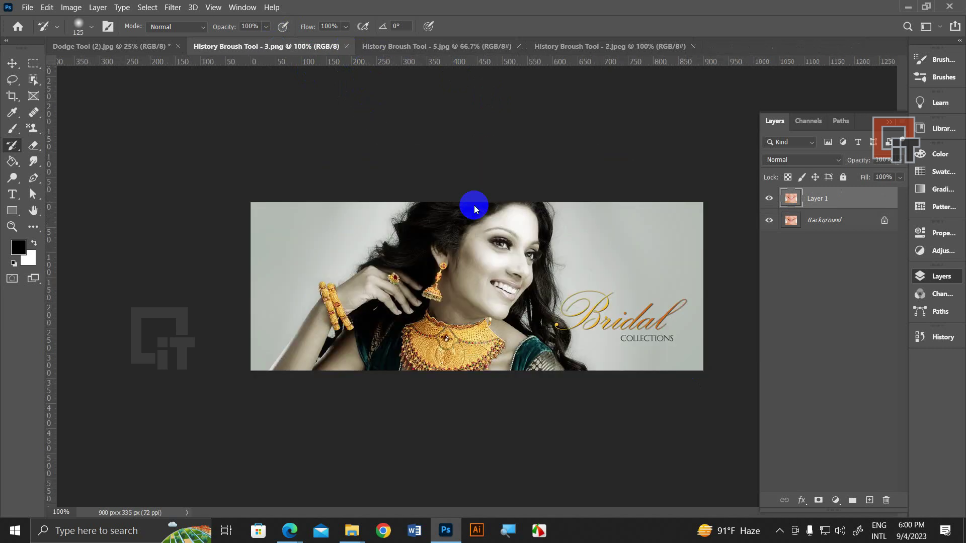
pyautogui.click(126, 47)
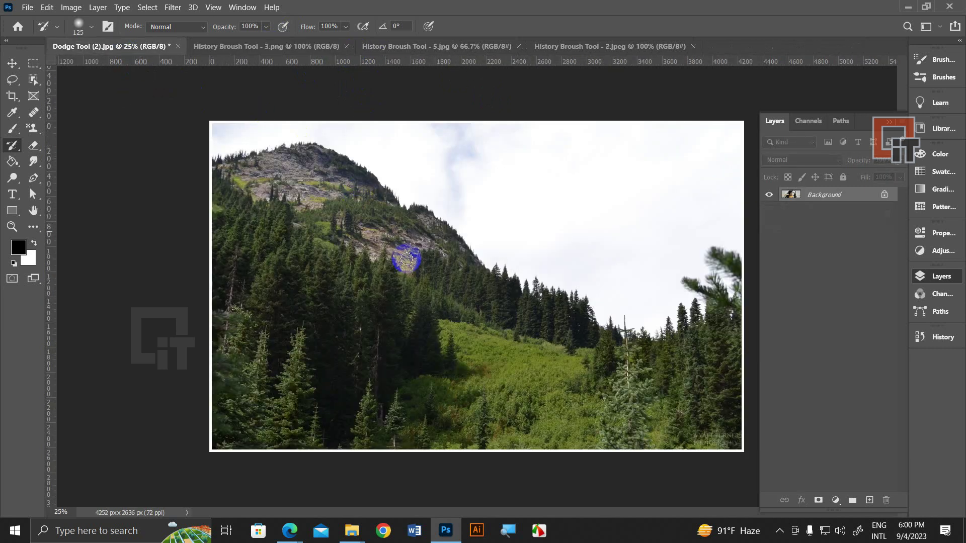
pyautogui.click(181, 46)
pyautogui.click(486, 205)
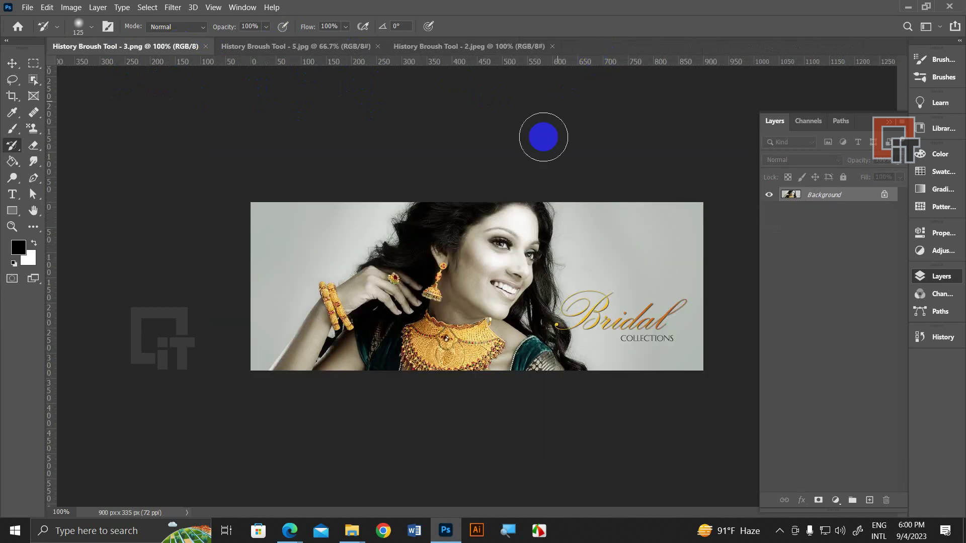
# Step: Settle on the History Broush Tool - 3 Bridal portrait and zoom in on the earring
pyautogui.click(483, 46)
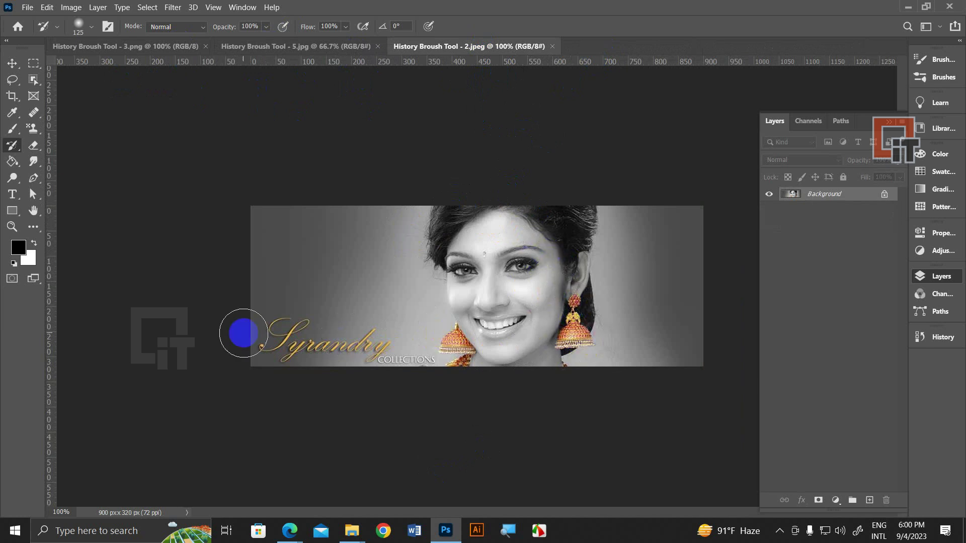
pyautogui.click(352, 46)
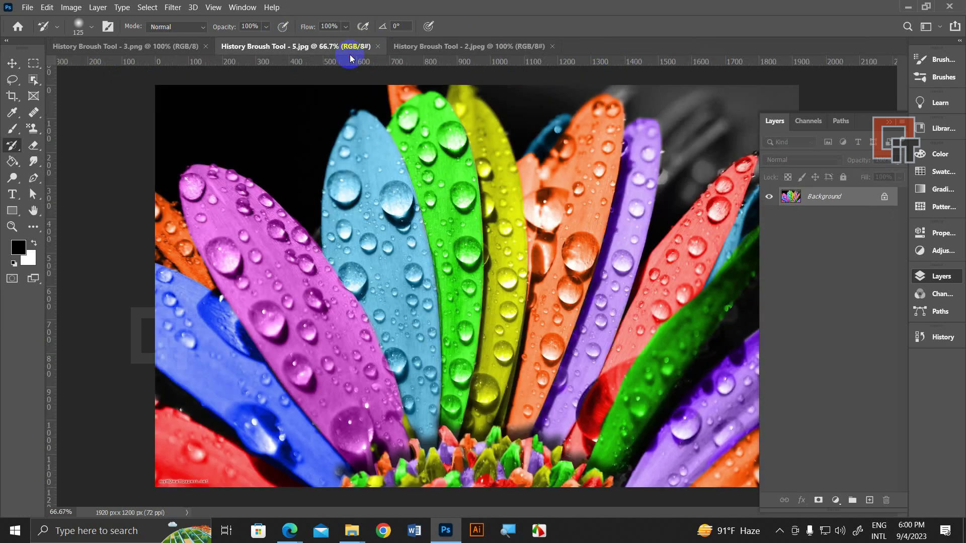
pyautogui.click(156, 46)
pyautogui.click(322, 48)
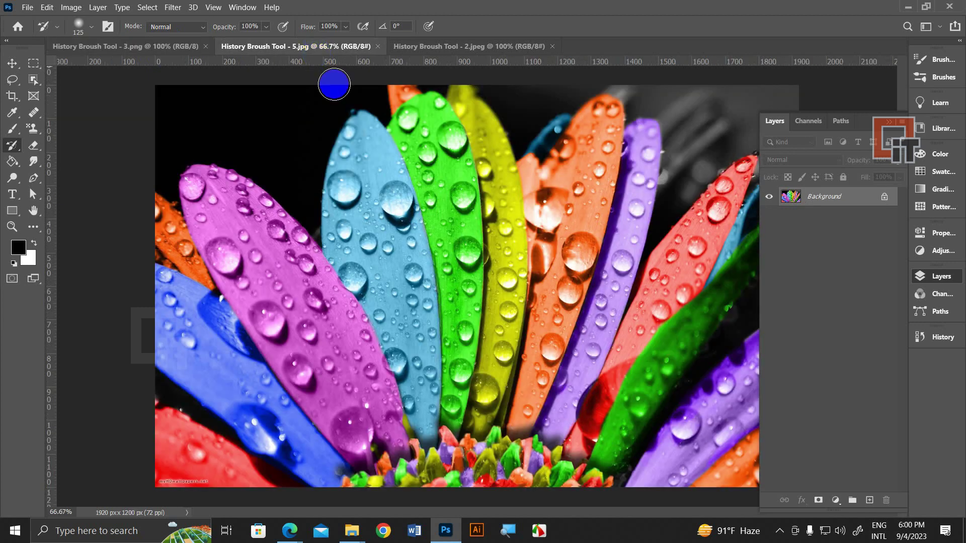
pyautogui.click(443, 47)
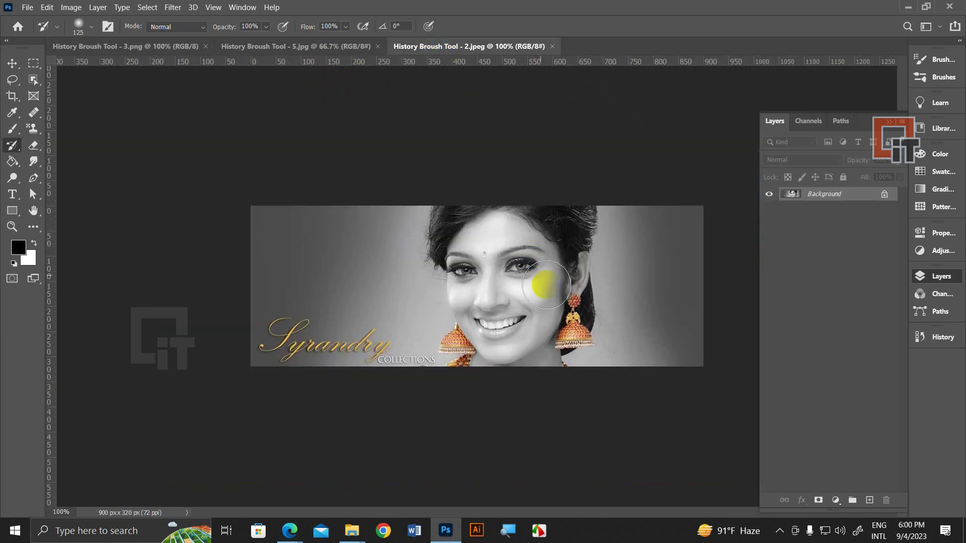
pyautogui.keyDown('ctrl'); pyautogui.click(528, 323); pyautogui.keyUp('ctrl')
pyautogui.keyDown('ctrl'); pyautogui.keyDown('alt'); pyautogui.click(528, 324); pyautogui.keyUp('alt'); pyautogui.keyUp('ctrl')
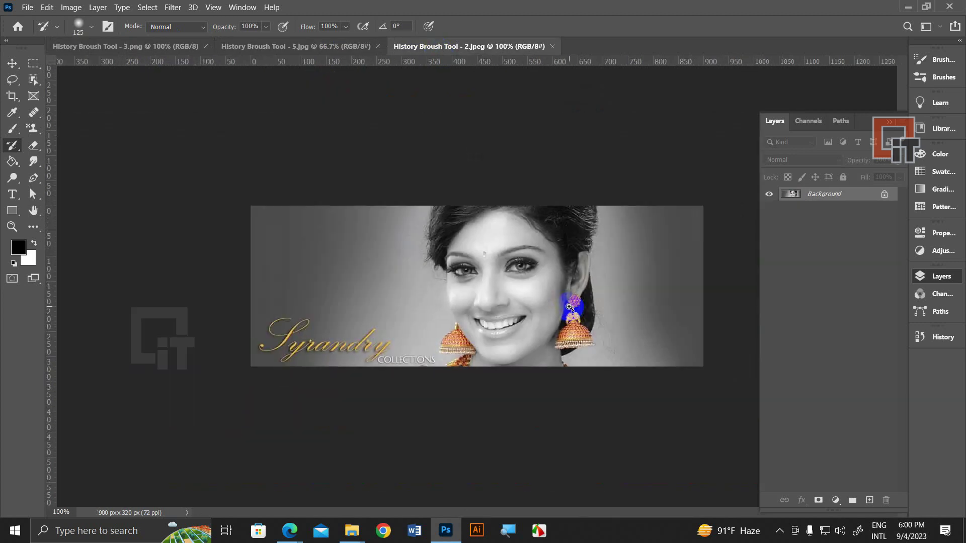
pyautogui.keyDown('ctrl'); pyautogui.click(584, 314); pyautogui.keyUp('ctrl')
# Step: Return to the Bridal photo at full view and browse the Image adjustments without applying any
pyautogui.click(176, 46)
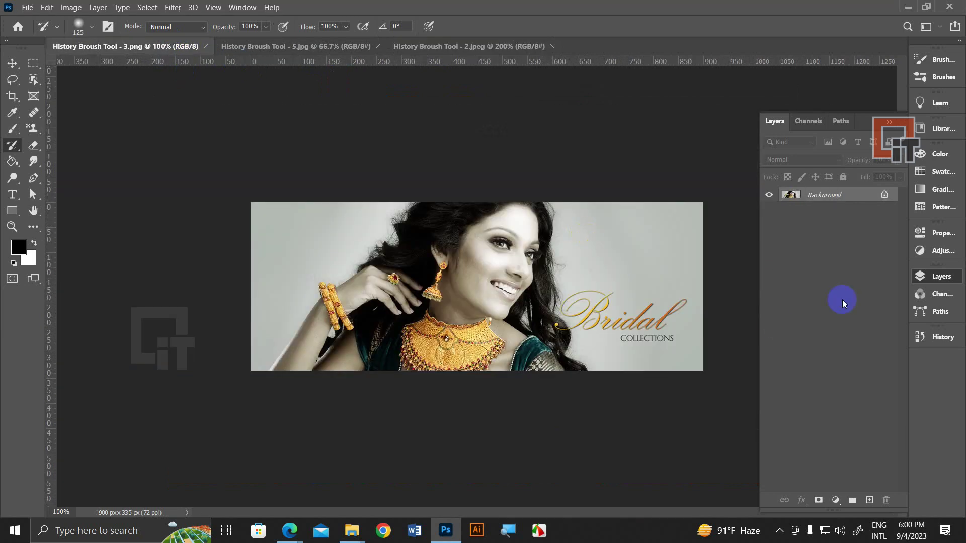
pyautogui.keyDown('ctrl'); pyautogui.click(519, 346); pyautogui.keyUp('ctrl')
pyautogui.keyDown('ctrl'); pyautogui.keyDown('alt'); pyautogui.click(459, 267); pyautogui.keyUp('alt'); pyautogui.keyUp('ctrl')
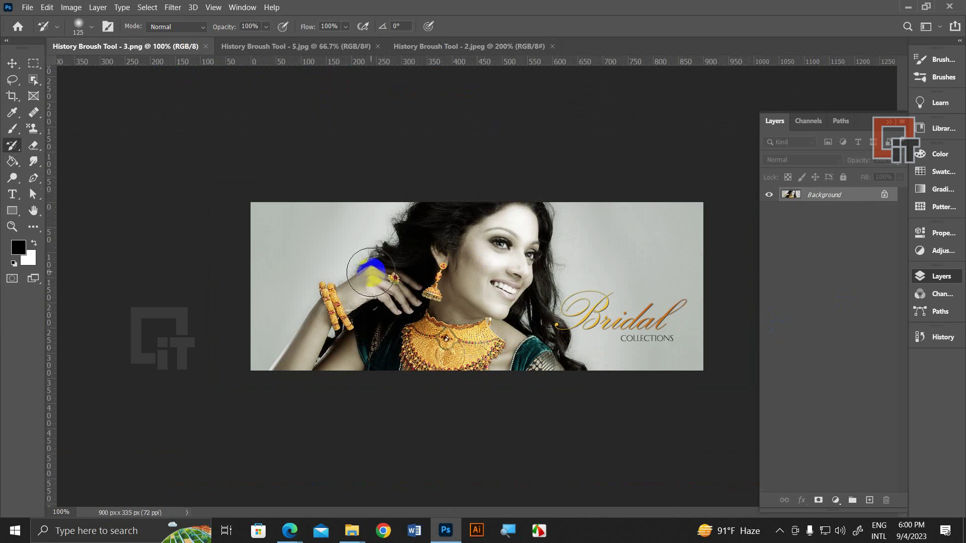
pyautogui.click(83, 10)
pyautogui.moveTo(90, 38)
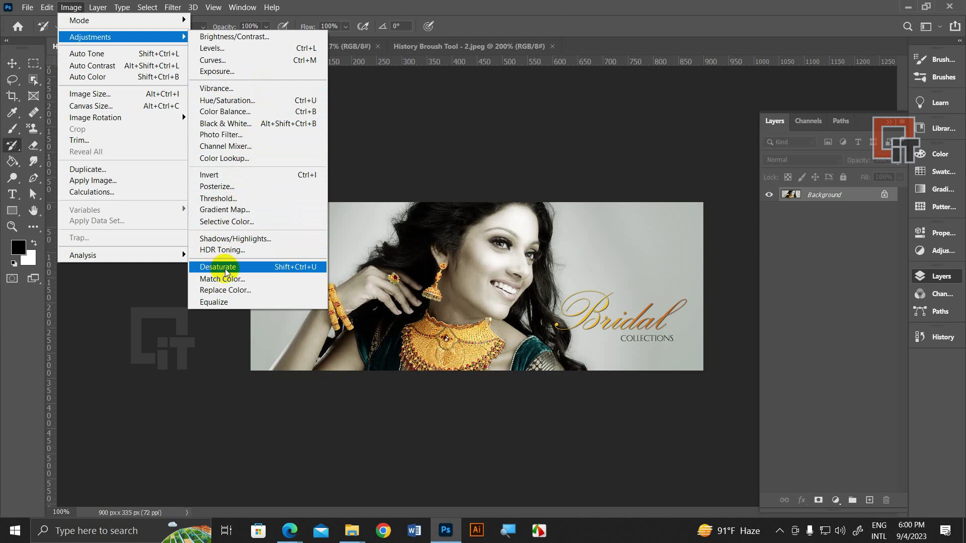
pyautogui.click(12, 63)
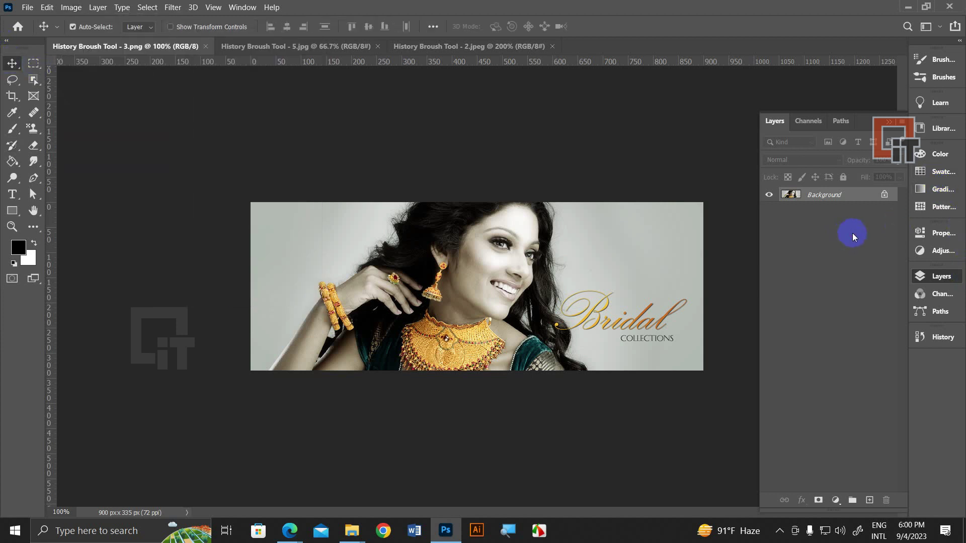
# Step: Duplicate the photo to Layer 1 and apply Desaturate so Layer 1 is black and white
pyautogui.hotkey('ctrl', 'j')
pyautogui.click(794, 209)
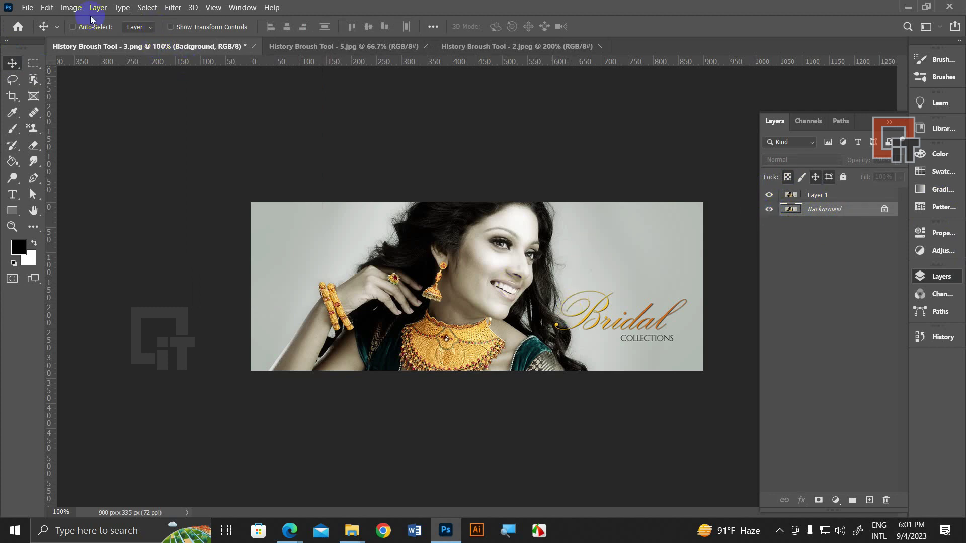
pyautogui.click(71, 7)
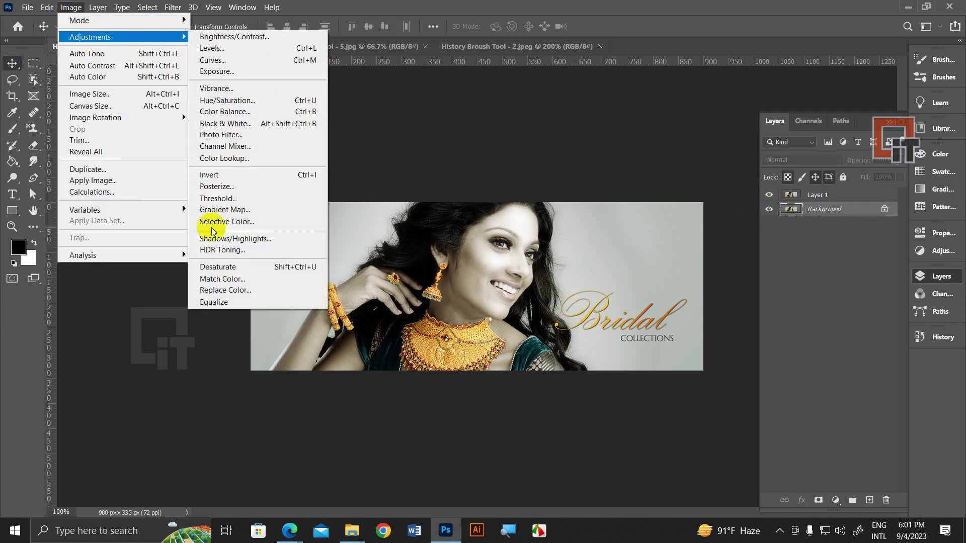
pyautogui.click(276, 267)
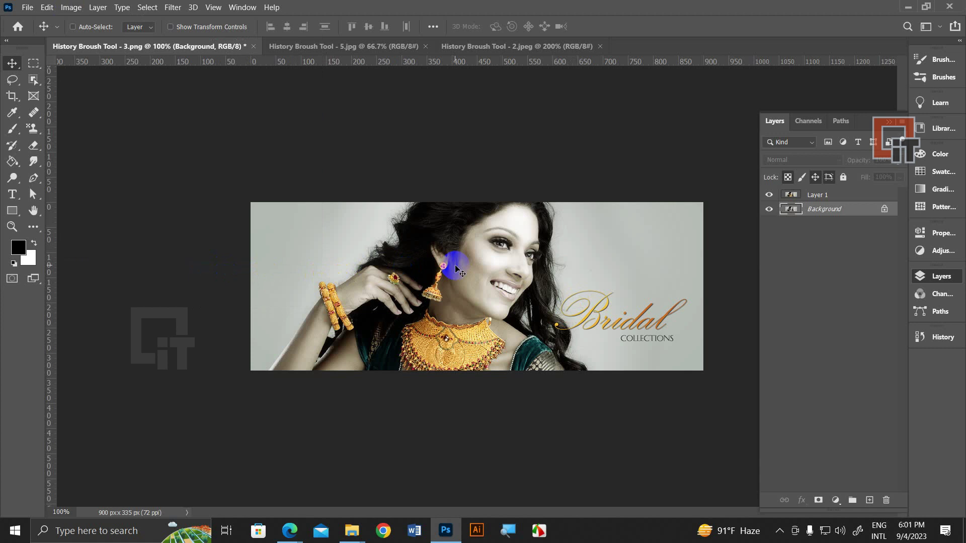
pyautogui.click(800, 194)
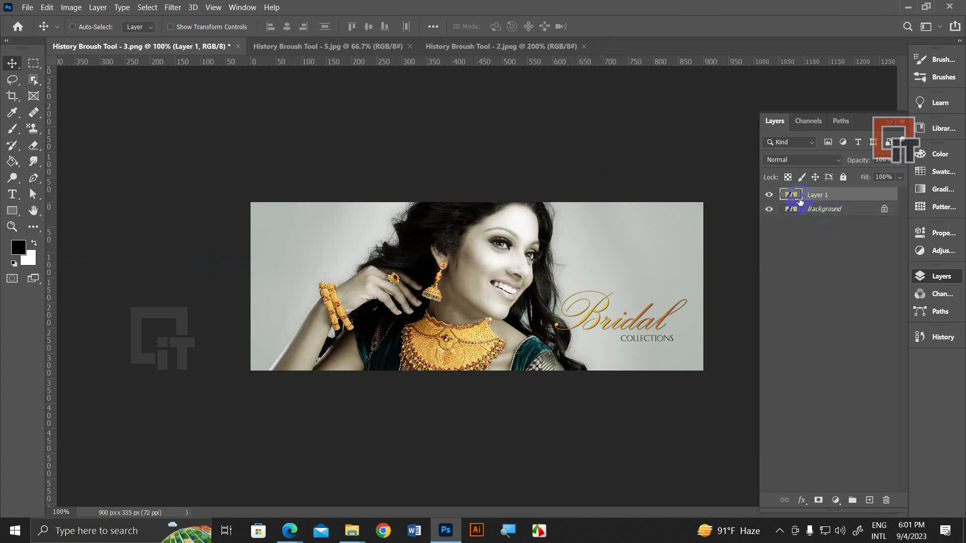
pyautogui.click(71, 7)
pyautogui.moveTo(90, 37)
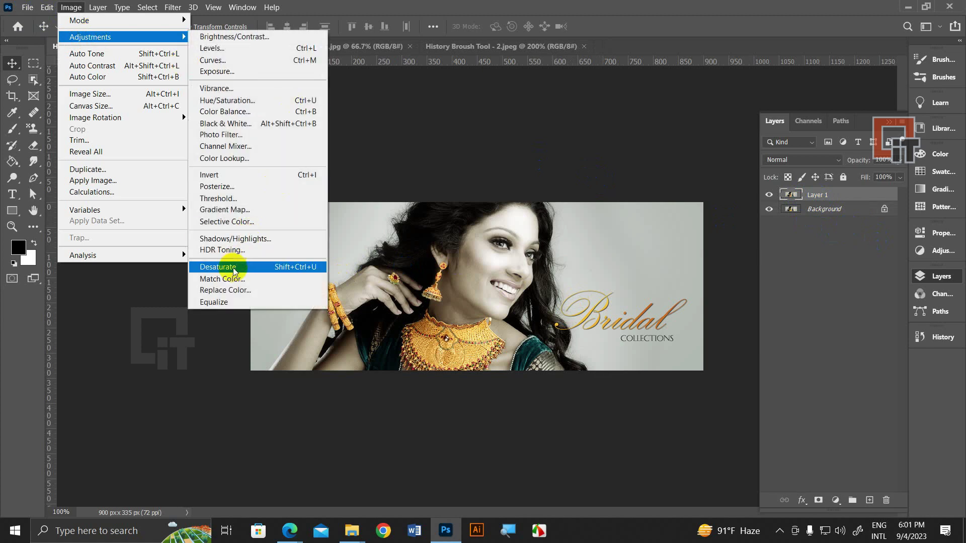
pyautogui.click(312, 267)
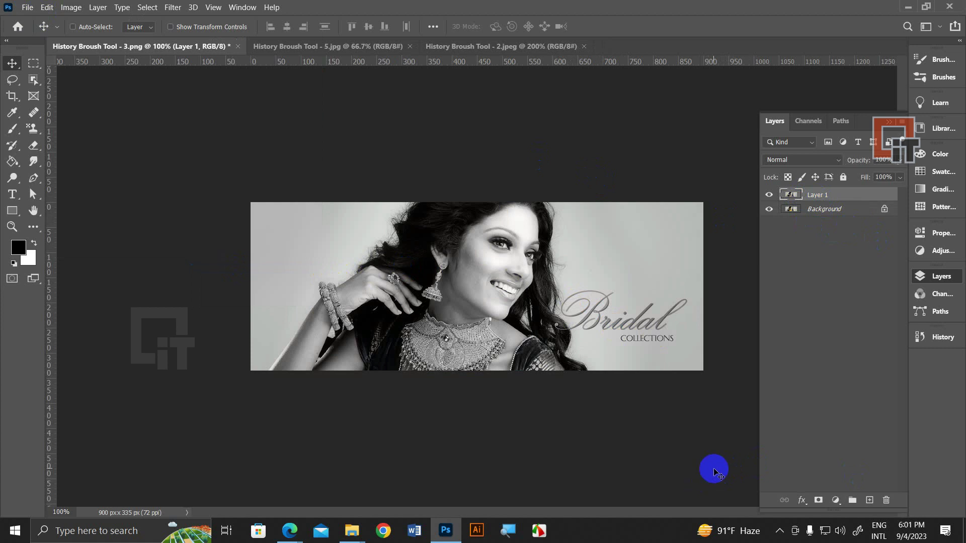
# Step: With a slightly smaller History Brush, paint colour back onto the necklace and earring
pyautogui.click(13, 146)
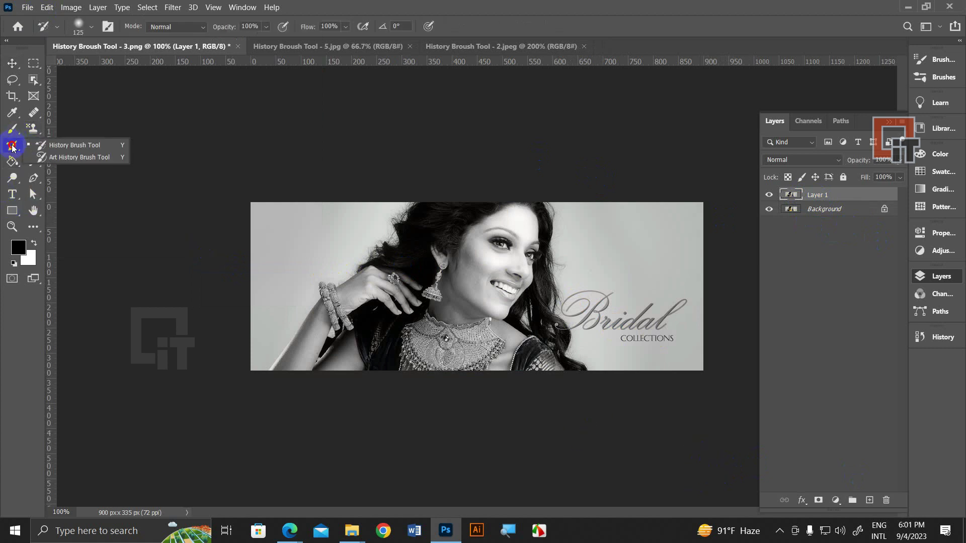
pyautogui.click(56, 147)
pyautogui.moveTo(453, 326); pyautogui.dragTo(461, 333)
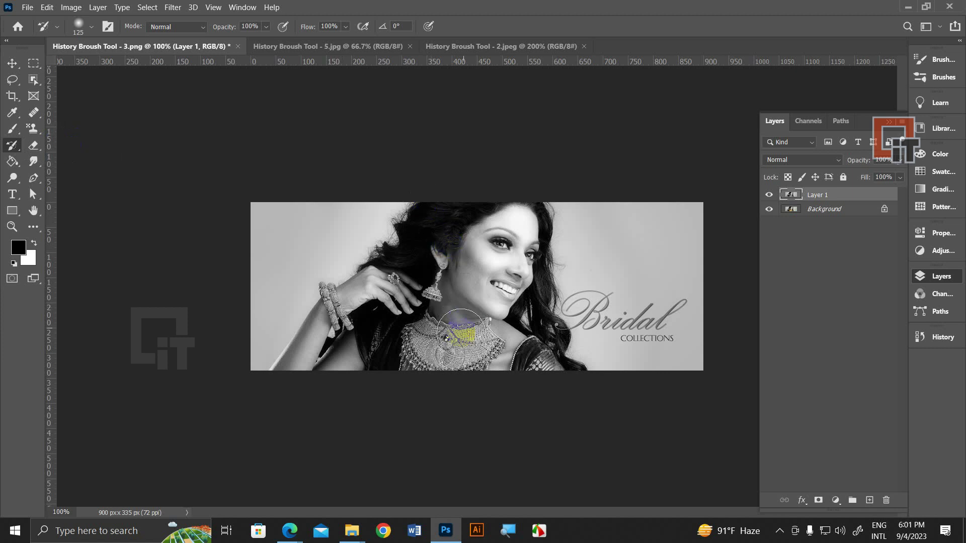
pyautogui.press('[')
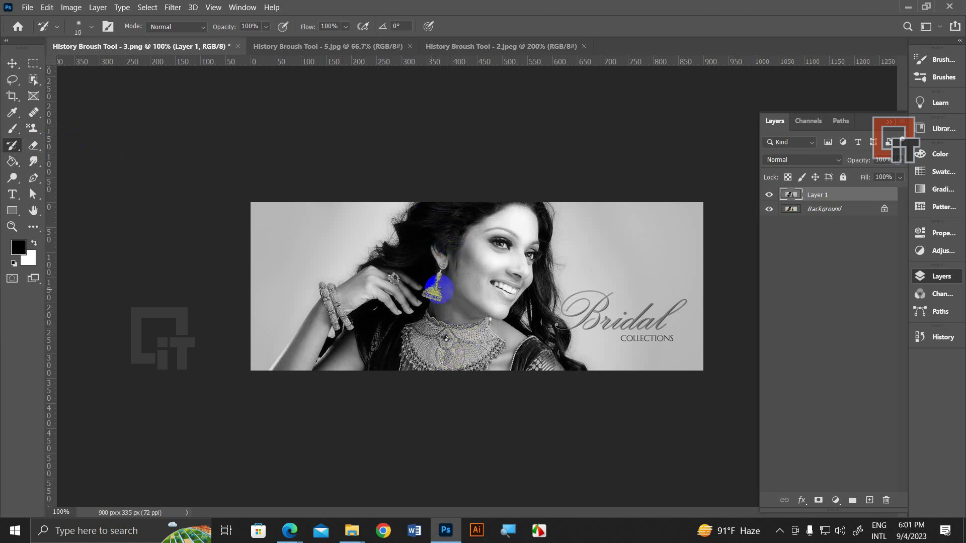
pyautogui.scroll(4, 455, 280)
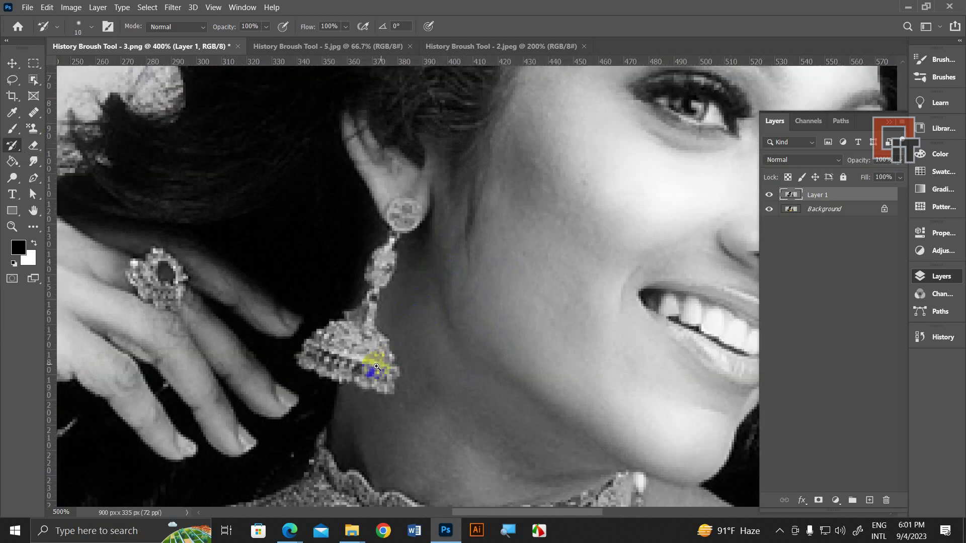
pyautogui.moveTo(371, 377)
pyautogui.mouseDown()
pyautogui.moveTo(382, 385)
pyautogui.moveTo(374, 337)
pyautogui.moveTo(338, 371)
pyautogui.moveTo(364, 336)
pyautogui.moveTo(391, 232)
pyautogui.moveTo(375, 257)
pyautogui.moveTo(388, 263)
pyautogui.mouseUp()
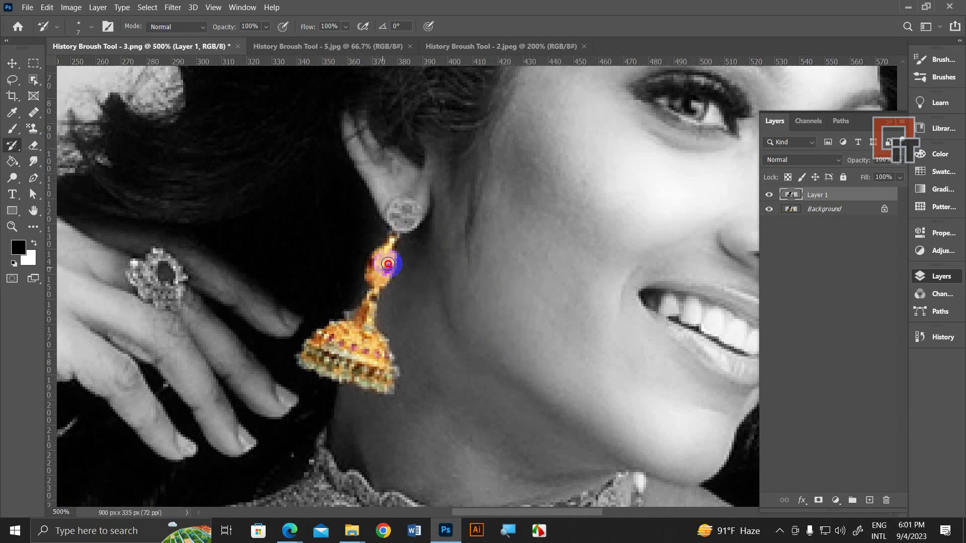
# Step: Zoom in on the hand and restore the ring's gold and red stone colour
pyautogui.keyDown('alt'); pyautogui.click(522, 310); pyautogui.keyUp('alt')
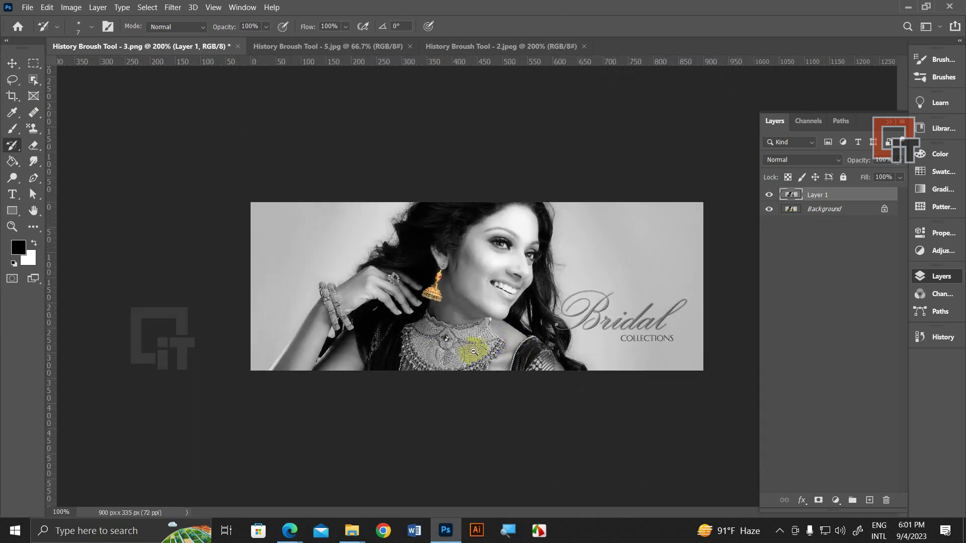
pyautogui.keyDown('ctrl'); pyautogui.click(406, 269); pyautogui.keyUp('ctrl')
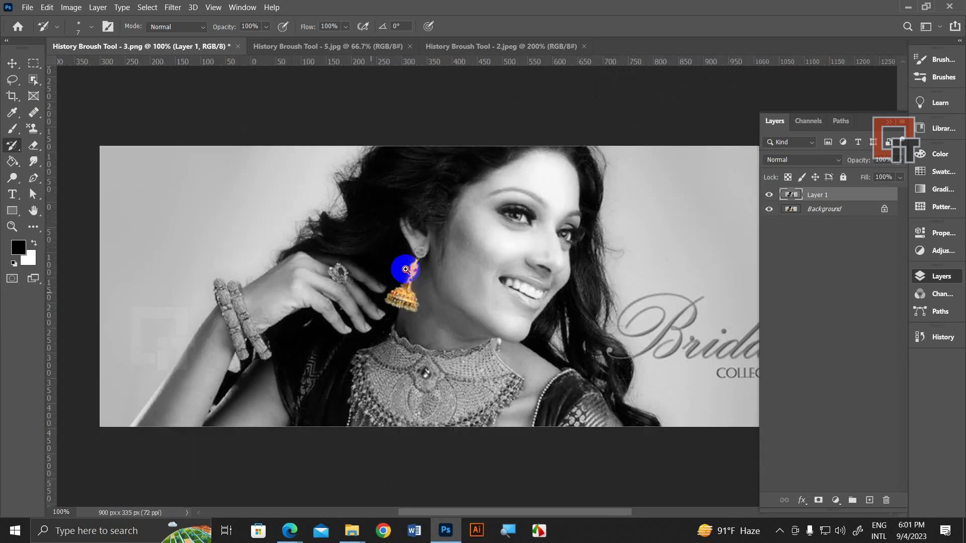
pyautogui.keyDown('ctrl'); pyautogui.click(398, 259); pyautogui.keyUp('ctrl')
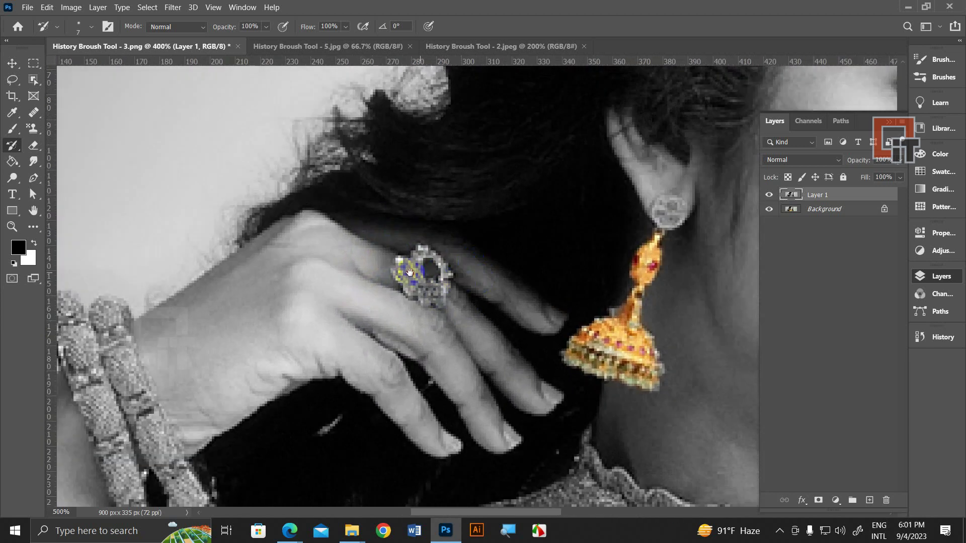
pyautogui.keyDown('ctrl'); pyautogui.click(403, 272); pyautogui.keyUp('ctrl')
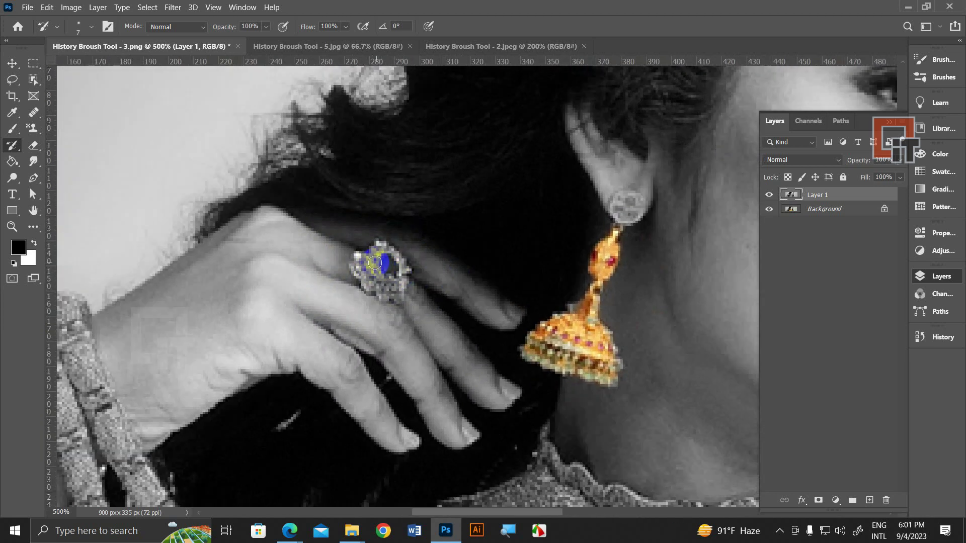
pyautogui.moveTo(358, 258); pyautogui.dragTo(399, 290)
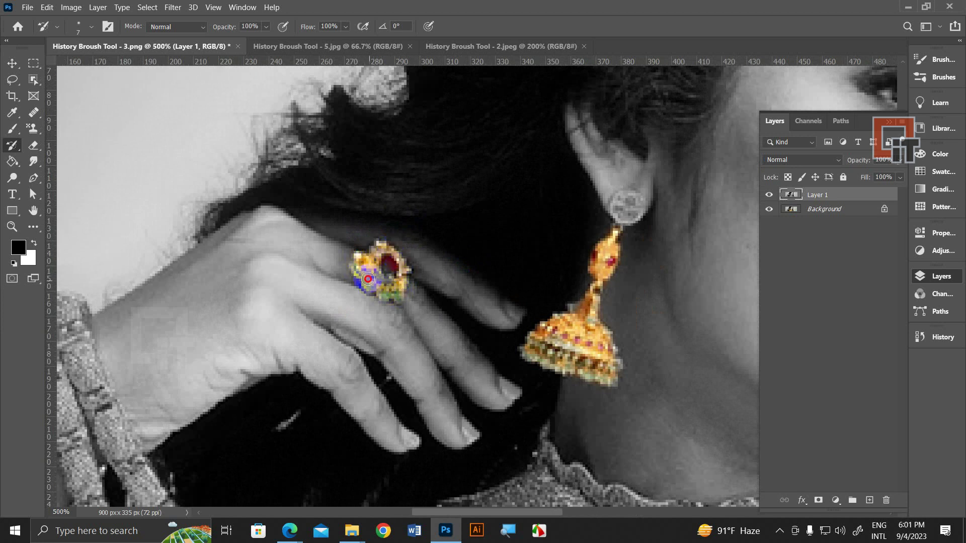
pyautogui.moveTo(371, 277); pyautogui.dragTo(388, 286)
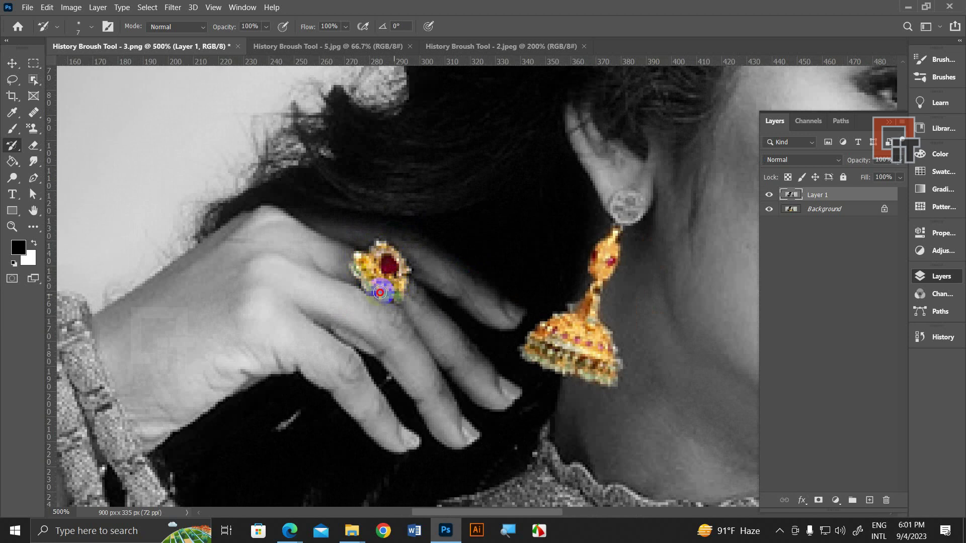
pyautogui.moveTo(372, 257); pyautogui.dragTo(383, 263)
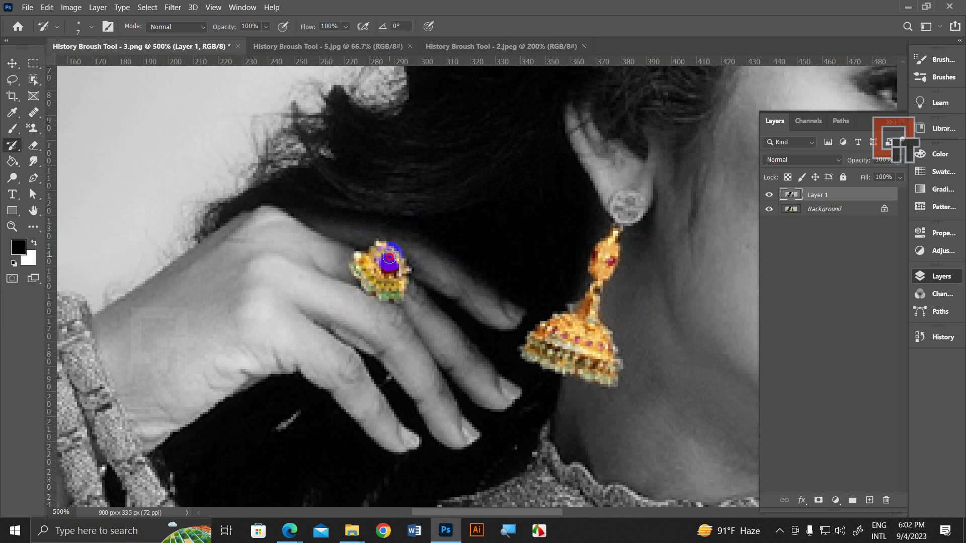
# Step: Paint the gold colour back onto the left bangle
pyautogui.scroll(-1, 492, 282)
pyautogui.scroll(-1, 456, 300)
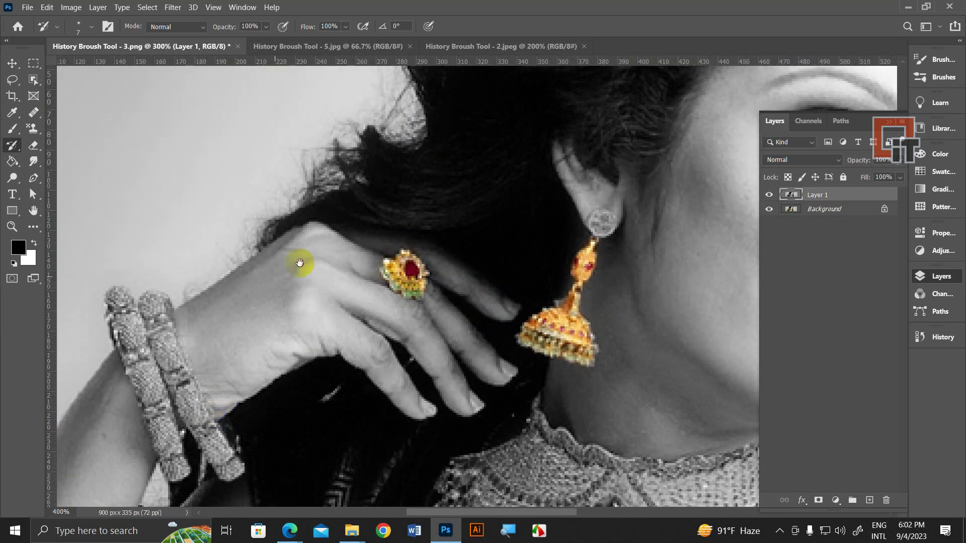
pyautogui.scroll(1, 312, 257)
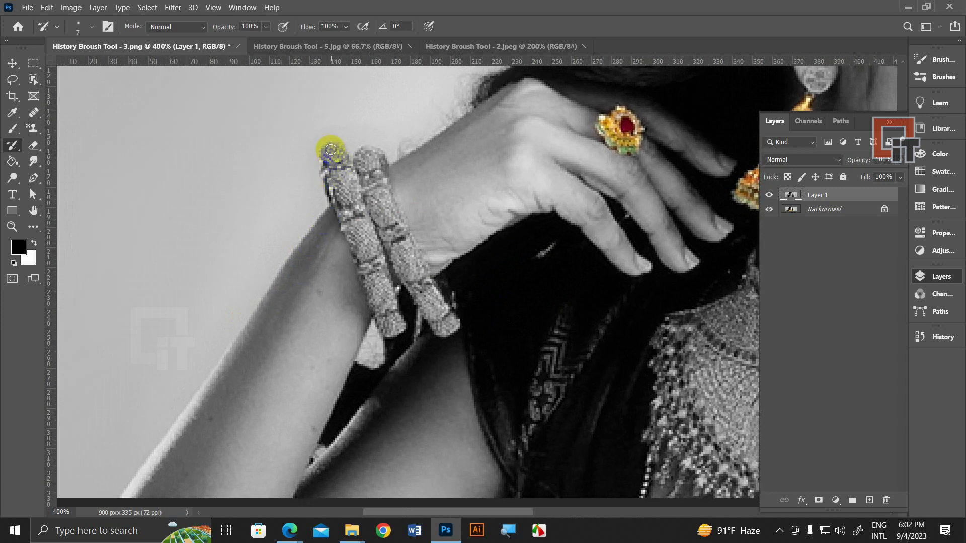
pyautogui.moveTo(335, 156)
pyautogui.mouseDown()
pyautogui.moveTo(387, 310)
pyautogui.moveTo(335, 198)
pyautogui.moveTo(369, 169)
pyautogui.moveTo(414, 290)
pyautogui.moveTo(436, 312)
pyautogui.mouseUp()
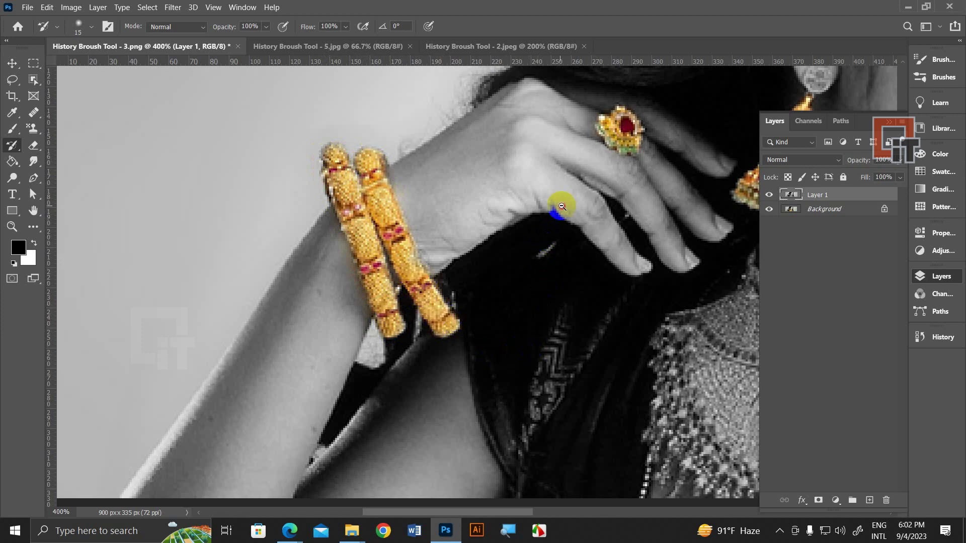
pyautogui.scroll(-1, 588, 248)
pyautogui.scroll(-2, 588, 249)
pyautogui.scroll(1, 518, 274)
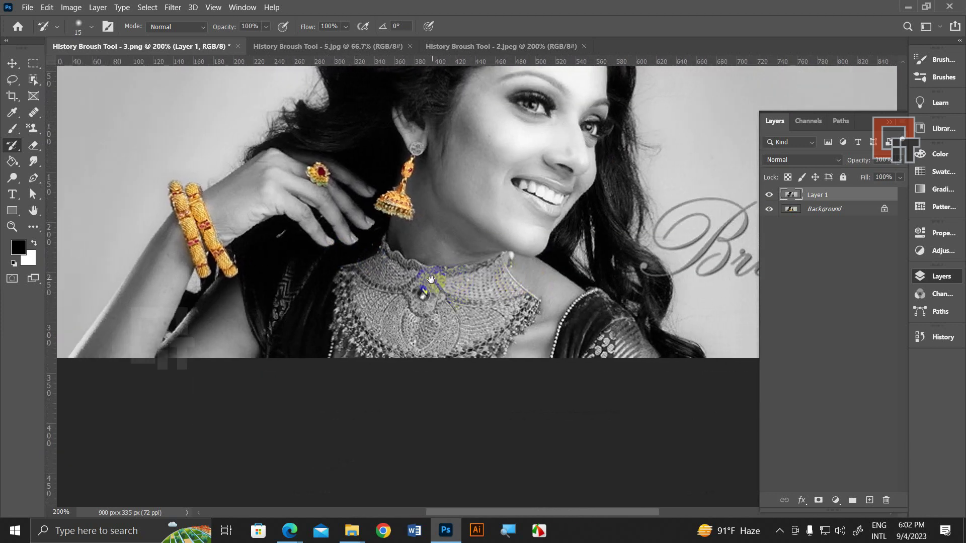
# Step: With a smaller History Brush, restore gold to the necklace's edges and body, then zoom out
pyautogui.scroll(1, 425, 291)
pyautogui.press('[')
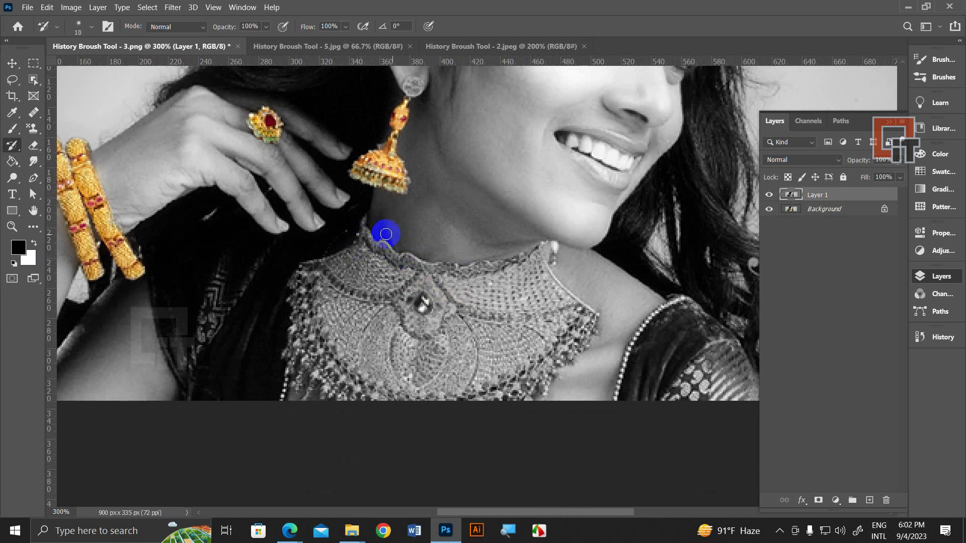
pyautogui.press('[')
pyautogui.press('[')
pyautogui.moveTo(363, 223)
pyautogui.mouseDown()
pyautogui.moveTo(373, 242)
pyautogui.moveTo(418, 265)
pyautogui.mouseUp()
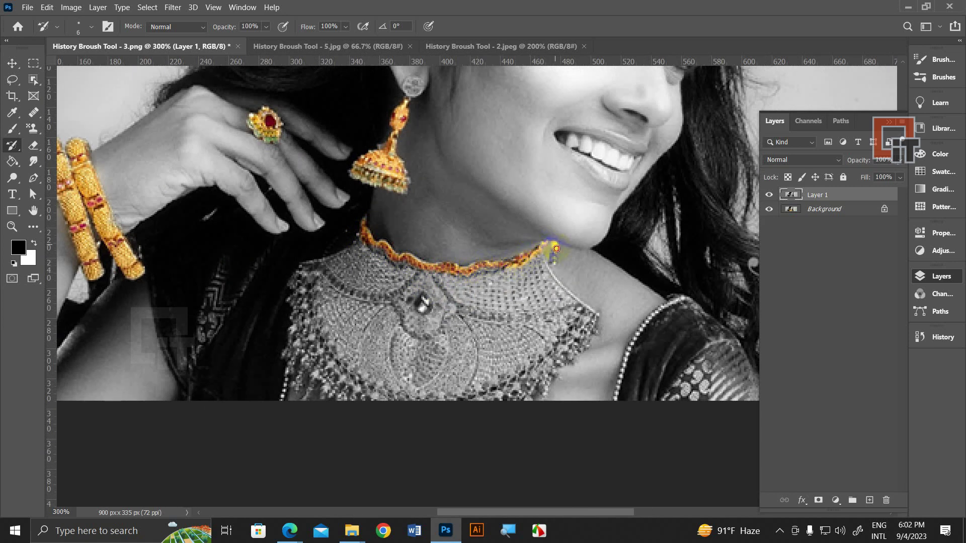
pyautogui.moveTo(545, 260); pyautogui.dragTo(560, 288)
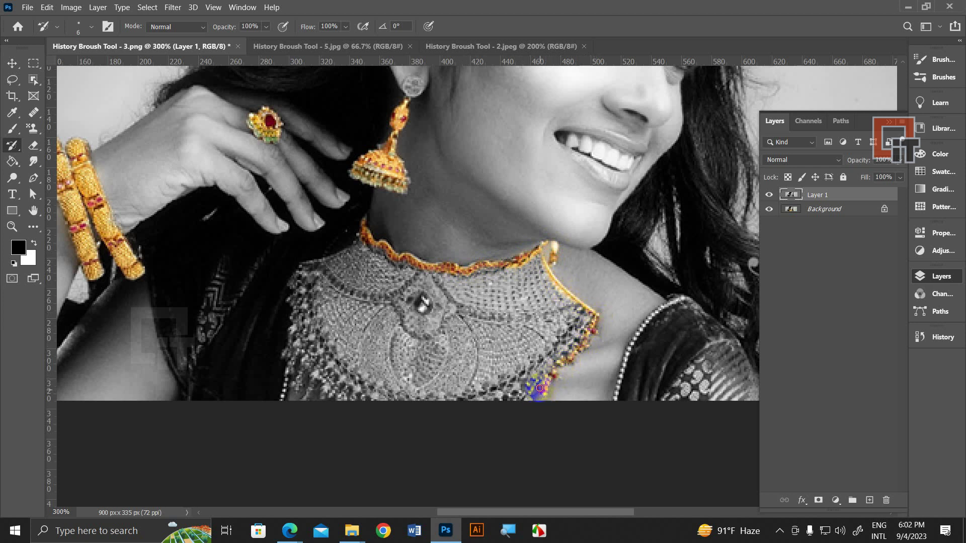
pyautogui.moveTo(527, 402); pyautogui.dragTo(397, 402)
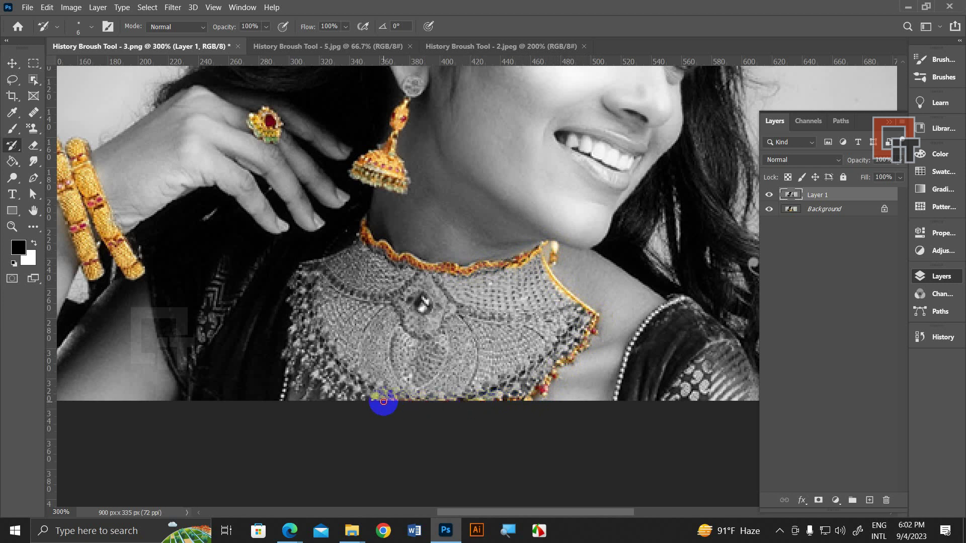
pyautogui.press(']')
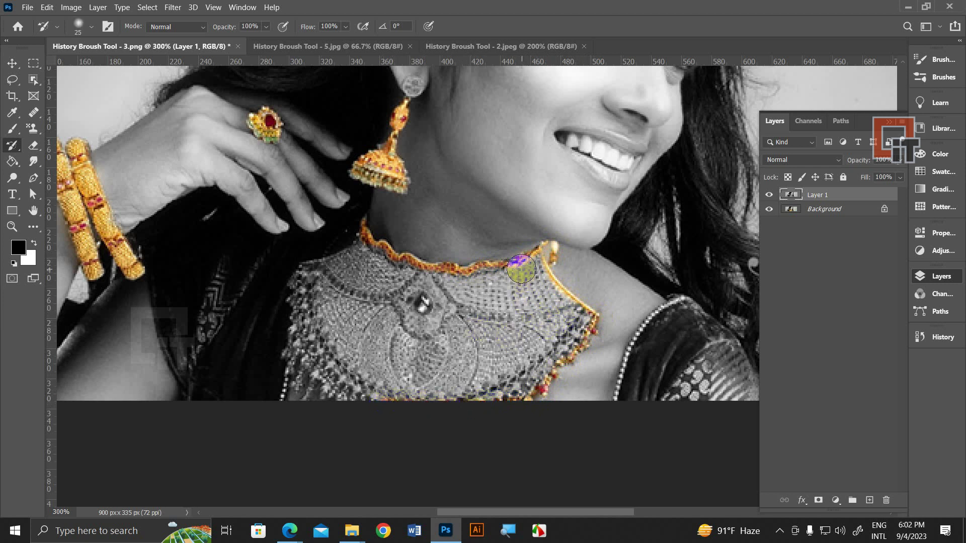
pyautogui.moveTo(528, 271)
pyautogui.mouseDown()
pyautogui.moveTo(523, 322)
pyautogui.moveTo(558, 312)
pyautogui.moveTo(578, 327)
pyautogui.moveTo(544, 332)
pyautogui.moveTo(558, 352)
pyautogui.moveTo(508, 380)
pyautogui.moveTo(498, 311)
pyautogui.moveTo(417, 299)
pyautogui.moveTo(483, 292)
pyautogui.moveTo(369, 265)
pyautogui.moveTo(465, 344)
pyautogui.mouseUp()
pyautogui.moveTo(412, 358)
pyautogui.mouseDown()
pyautogui.moveTo(356, 345)
pyautogui.moveTo(319, 300)
pyautogui.moveTo(339, 393)
pyautogui.moveTo(497, 377)
pyautogui.mouseUp()
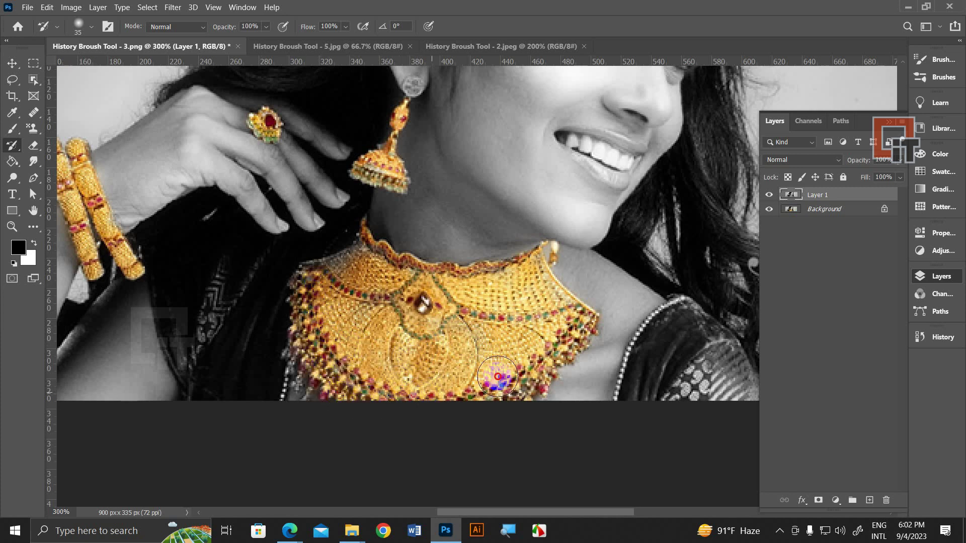
pyautogui.moveTo(623, 192); pyautogui.dragTo(586, 287)
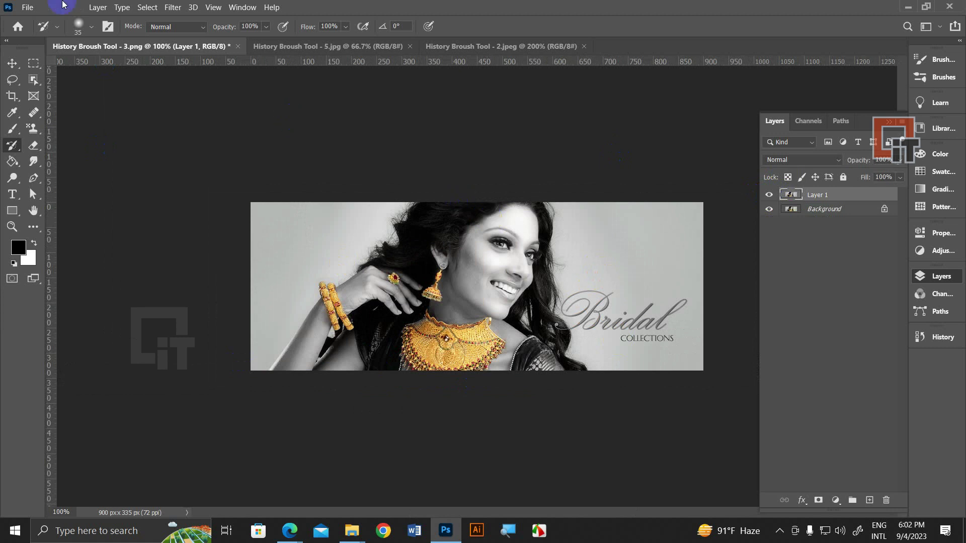
# Step: Desaturate the bridal photo and repaint the necklace's gold colour
pyautogui.click(74, 13)
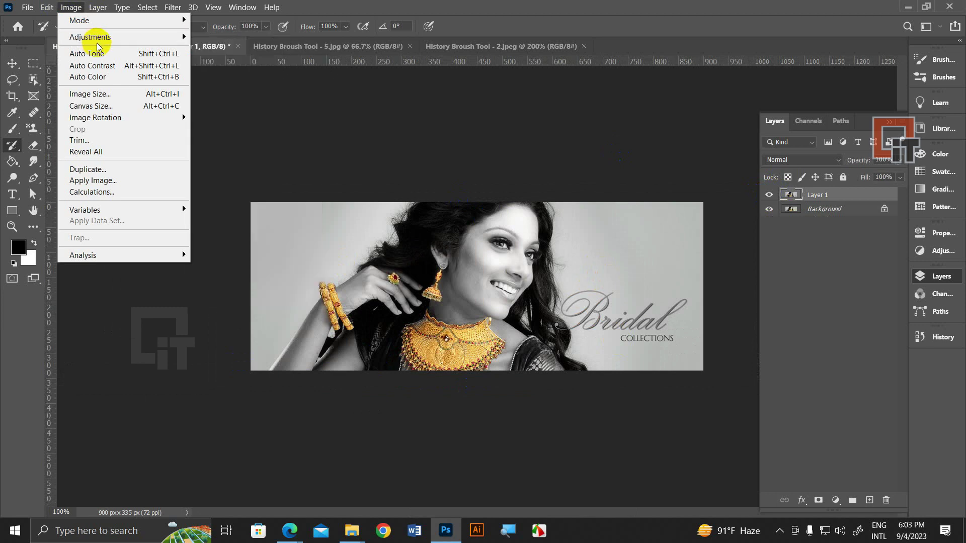
pyautogui.moveTo(121, 37)
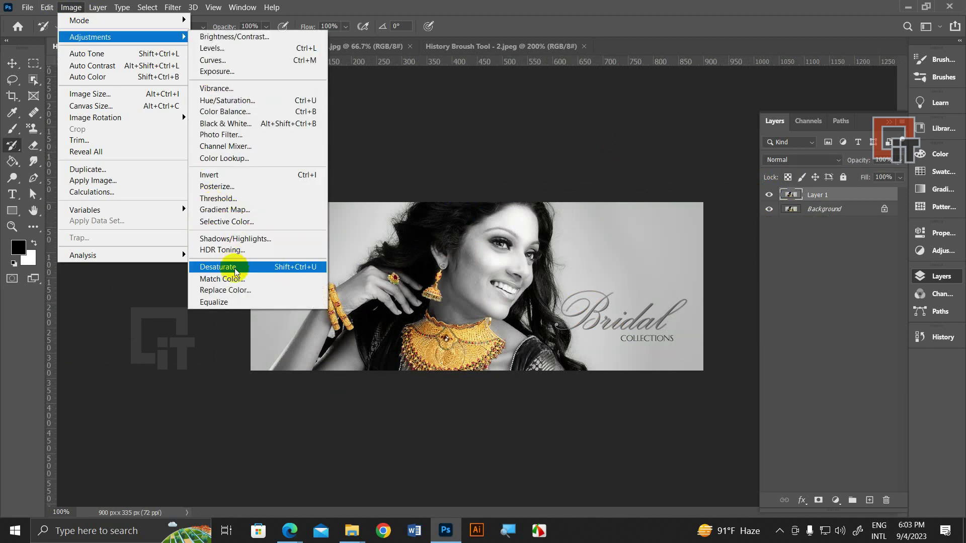
pyautogui.click(234, 269)
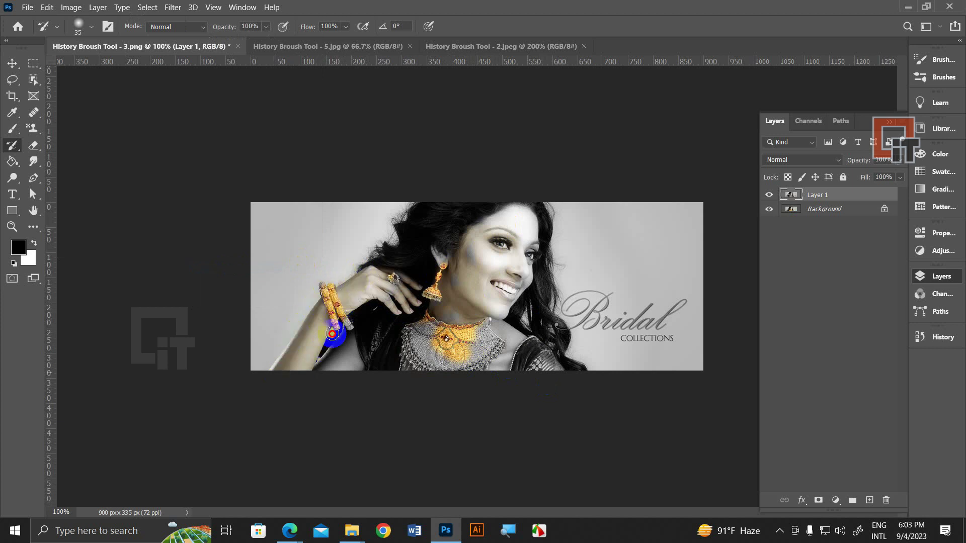
pyautogui.moveTo(442, 332); pyautogui.dragTo(500, 344)
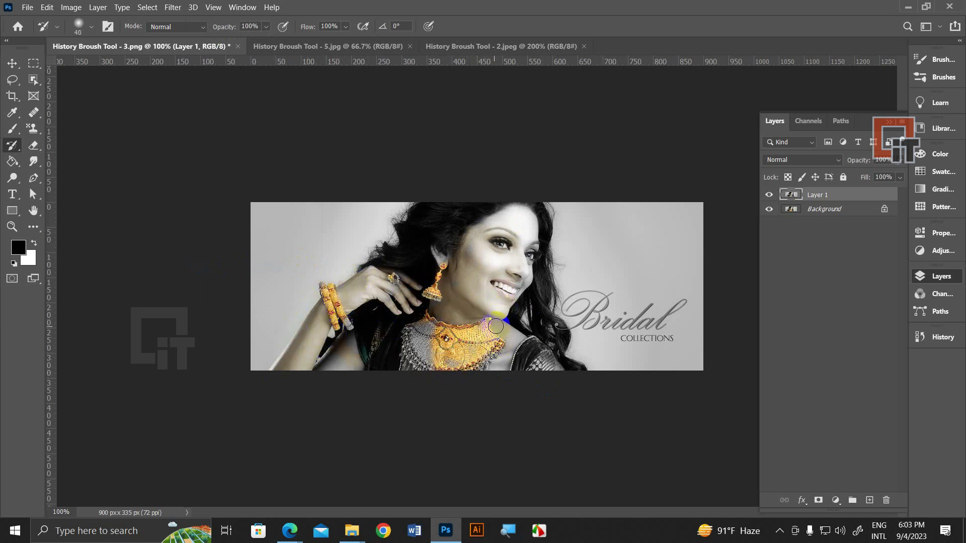
# Step: With a larger brush, restore colour to the dress, hair, Bridal text and face, then go to 5.jpg
pyautogui.press(']')
pyautogui.press(']')
pyautogui.press(']')
pyautogui.moveTo(625, 345)
pyautogui.mouseDown()
pyautogui.moveTo(401, 387)
pyautogui.moveTo(636, 386)
pyautogui.mouseUp()
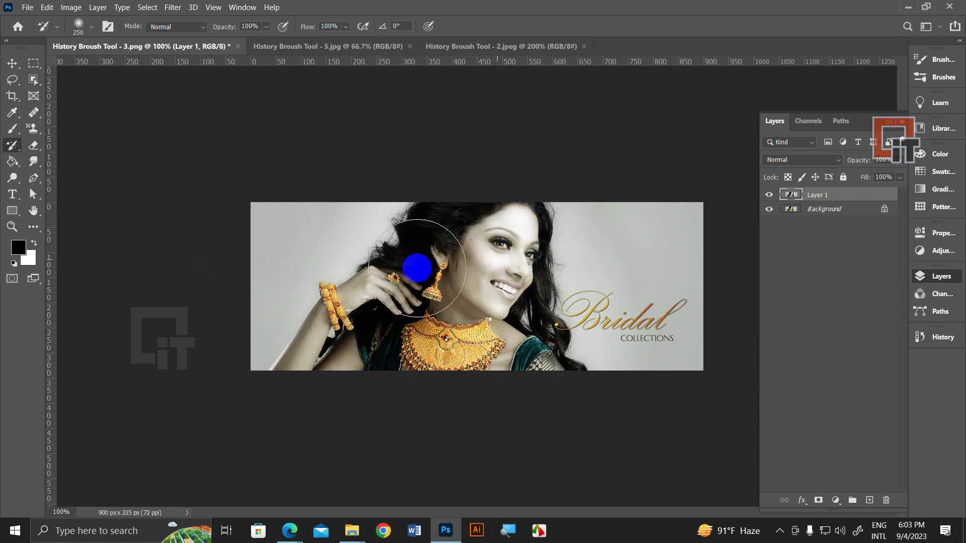
pyautogui.moveTo(416, 267)
pyautogui.mouseDown()
pyautogui.moveTo(485, 260)
pyautogui.moveTo(474, 230)
pyautogui.mouseUp()
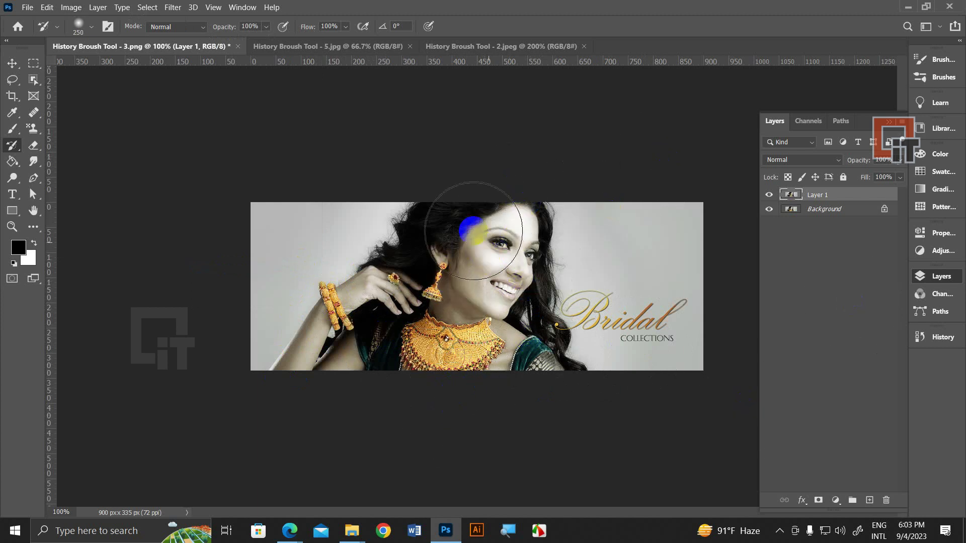
pyautogui.click(340, 45)
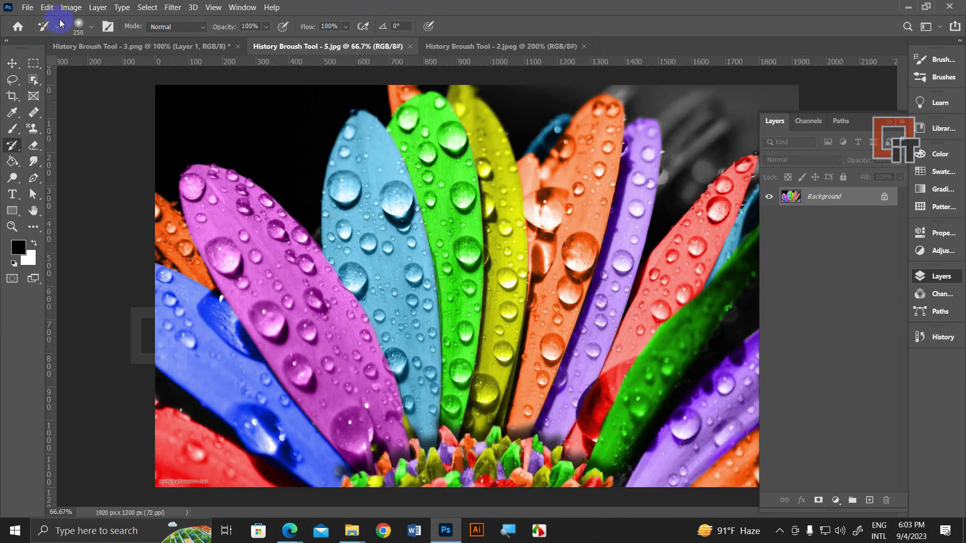
# Step: Desaturate the petals image 5.jpg
pyautogui.click(70, 8)
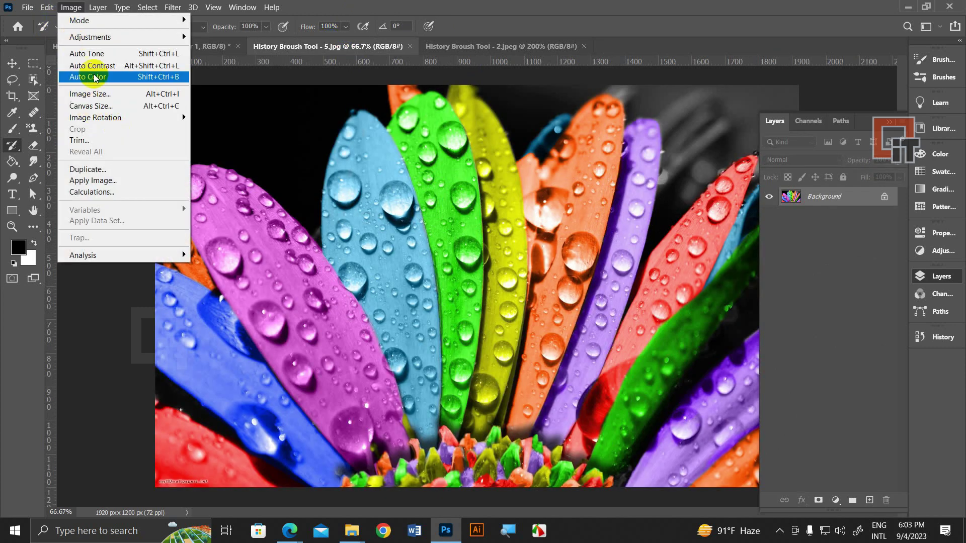
pyautogui.moveTo(89, 37)
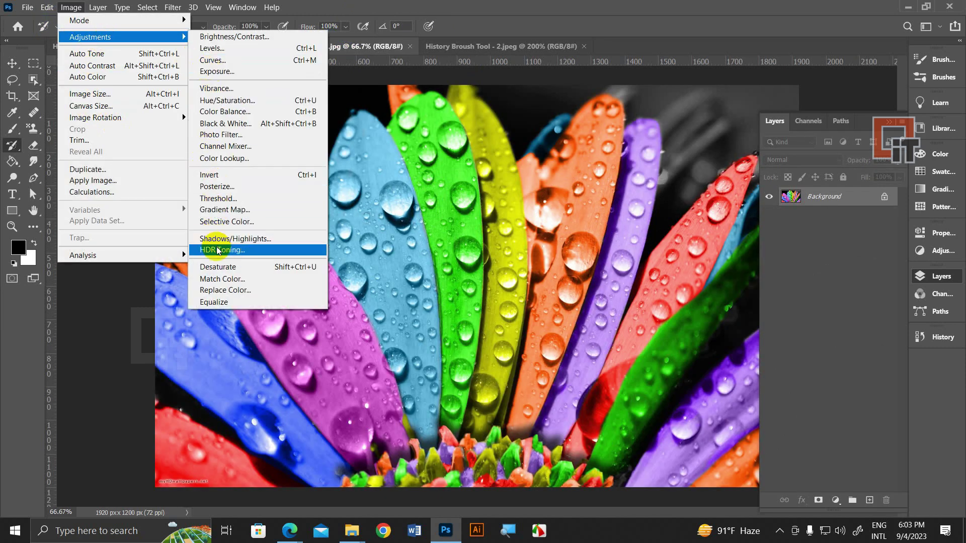
pyautogui.click(225, 267)
pyautogui.click(514, 242)
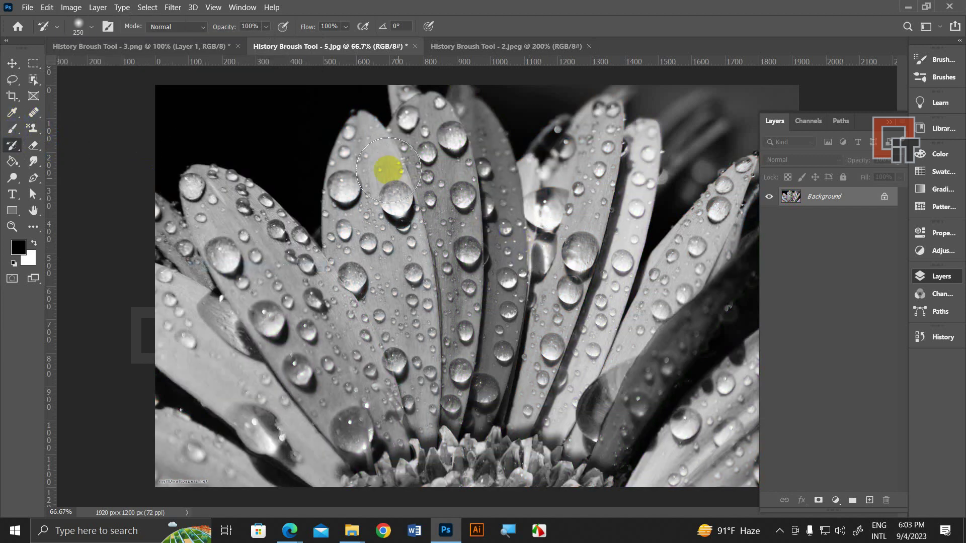
# Step: Restore blue, pink, green, orange and purple colour to several petals and the flower centre
pyautogui.moveTo(388, 273)
pyautogui.mouseDown()
pyautogui.moveTo(390, 367)
pyautogui.moveTo(402, 335)
pyautogui.moveTo(410, 356)
pyautogui.mouseUp()
pyautogui.press('[')
pyautogui.press('[')
pyautogui.press('[')
pyautogui.press('[')
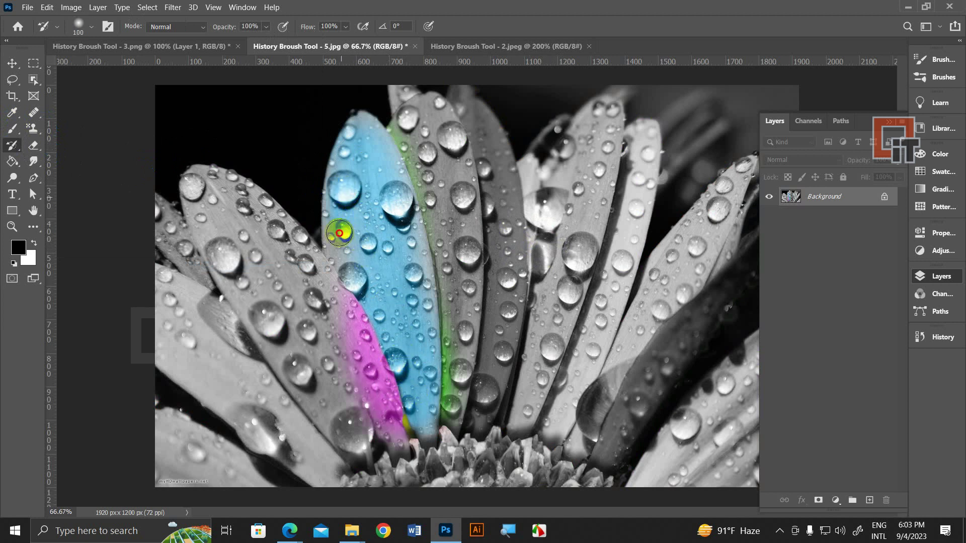
pyautogui.moveTo(453, 397); pyautogui.dragTo(478, 352)
pyautogui.moveTo(594, 133)
pyautogui.mouseDown()
pyautogui.moveTo(619, 247)
pyautogui.moveTo(607, 131)
pyautogui.mouseUp()
pyautogui.moveTo(585, 169); pyautogui.dragTo(576, 202)
pyautogui.moveTo(521, 468); pyautogui.dragTo(533, 443)
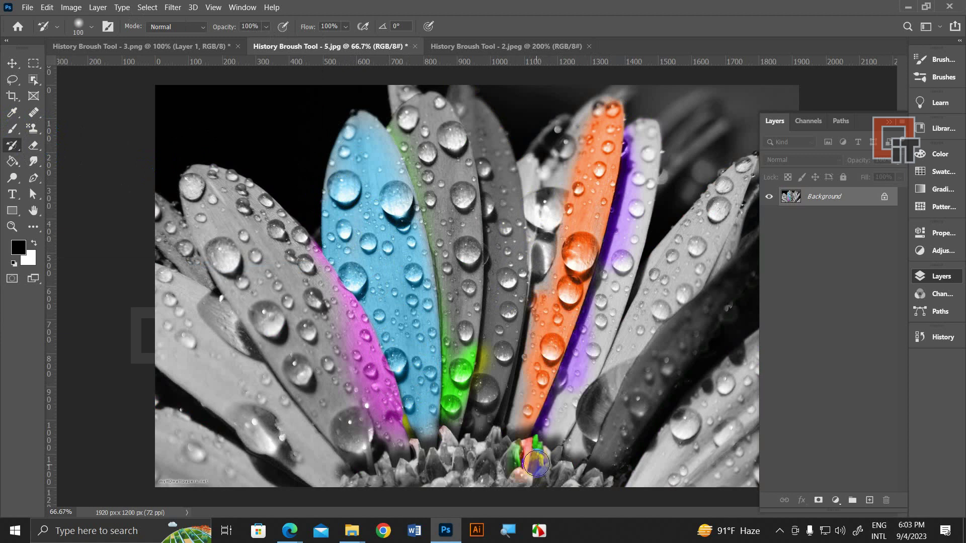
pyautogui.hotkey('ctrl', '-')
pyautogui.hotkey('ctrl', '-')
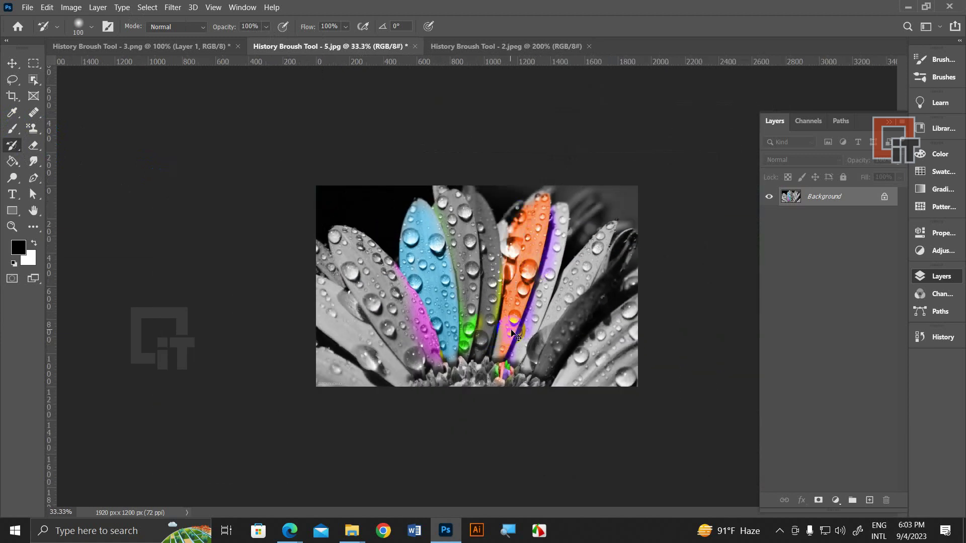
# Step: Close 5.jpg, 3.png and 2.jpeg without saving and bring up the Downloads folder
pyautogui.hotkey('ctrl', 'w')
pyautogui.click(480, 205)
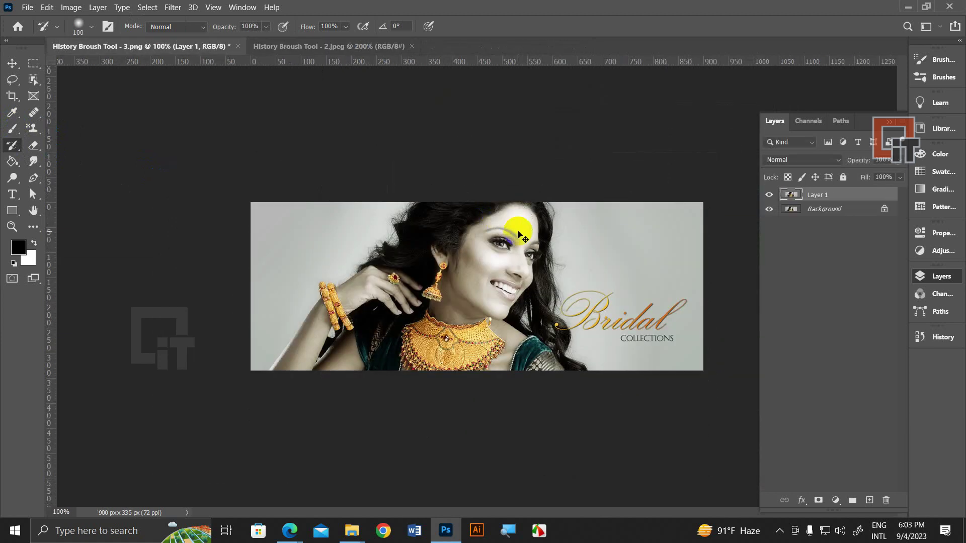
pyautogui.hotkey('ctrl', 'w')
pyautogui.click(499, 211)
pyautogui.hotkey('ctrl', 'w')
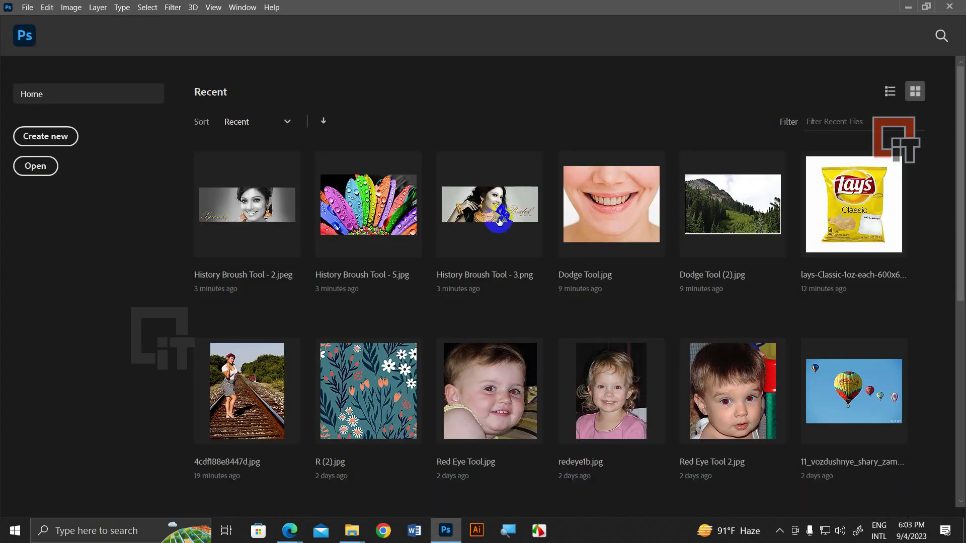
pyautogui.click(352, 531)
pyautogui.moveTo(290, 530)
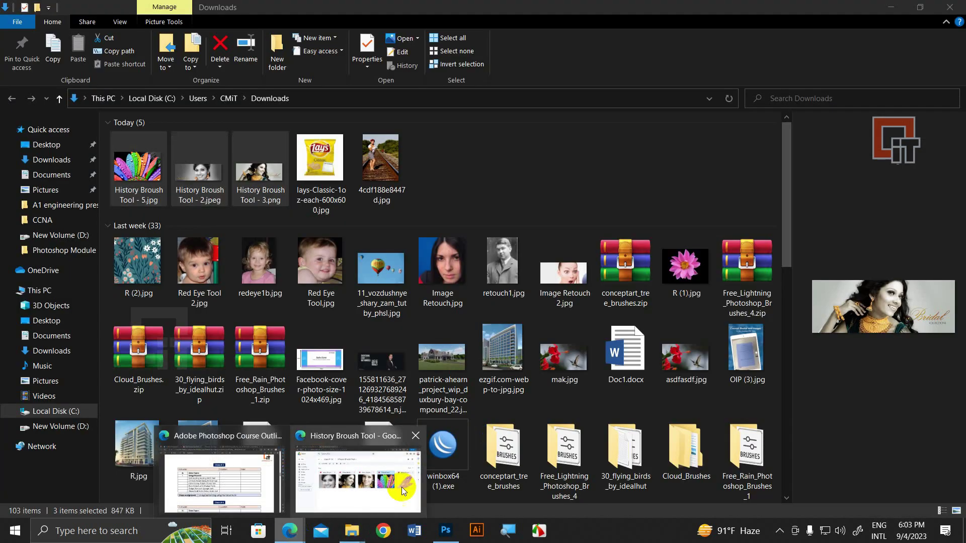
# Step: Download the koala image from the Art History Broush Tool folder on Google Drive
pyautogui.click(373, 486)
pyautogui.click(368, 109)
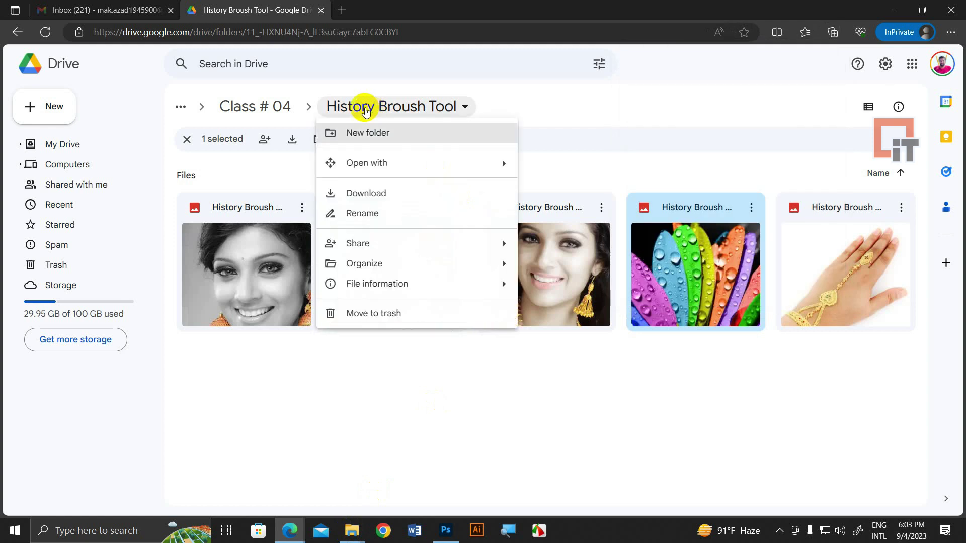
pyautogui.click(259, 106)
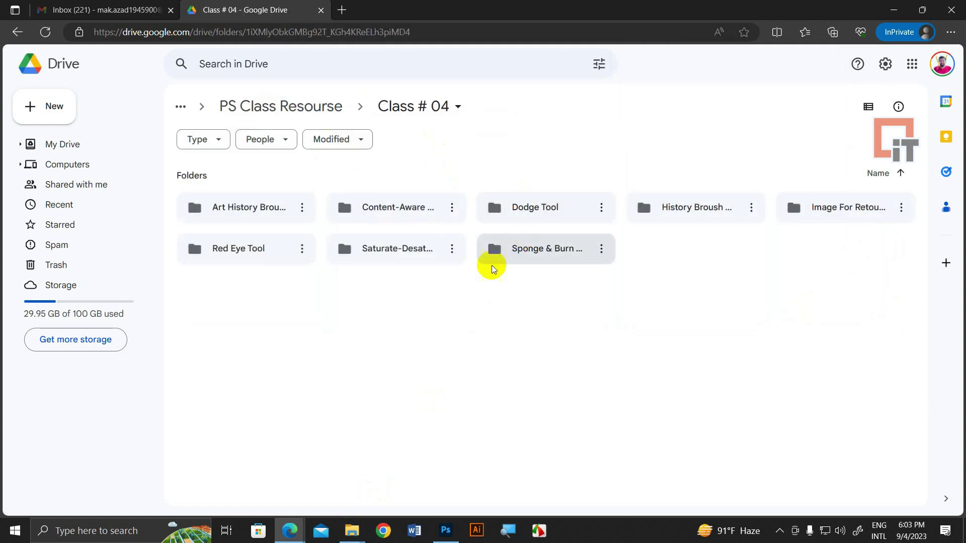
pyautogui.doubleClick(229, 210)
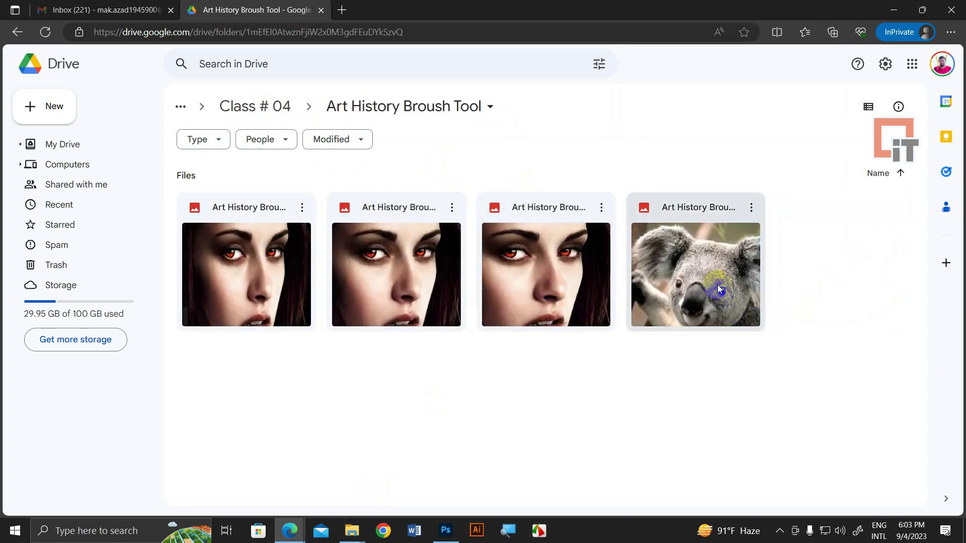
pyautogui.click(708, 256)
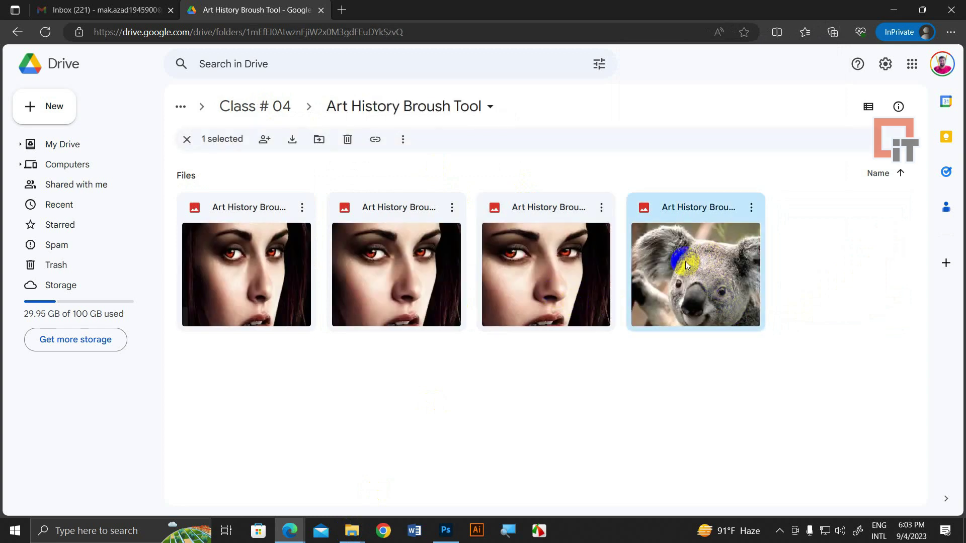
pyautogui.rightClick(686, 265)
pyautogui.click(700, 308)
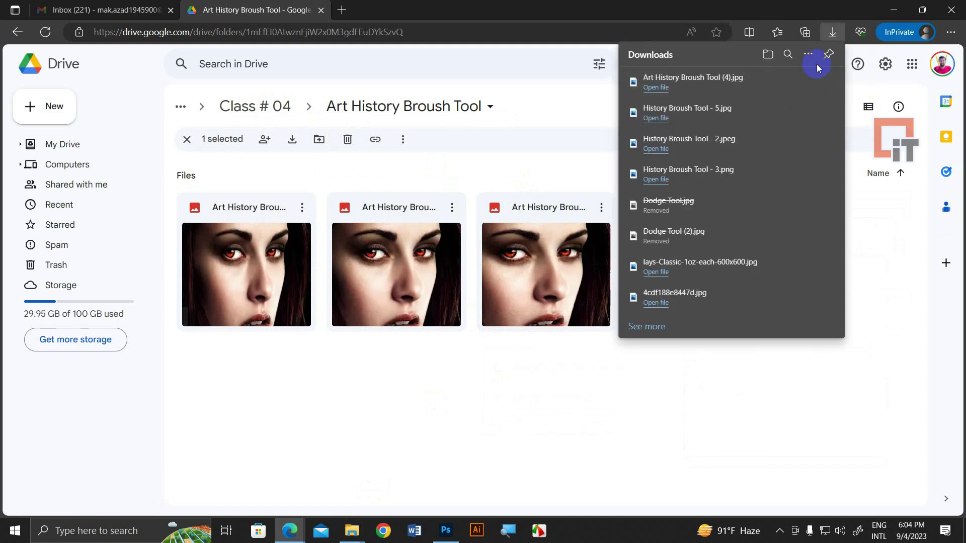
# Step: Open the downloaded koala photo from Downloads in Adobe Photoshop
pyautogui.click(799, 83)
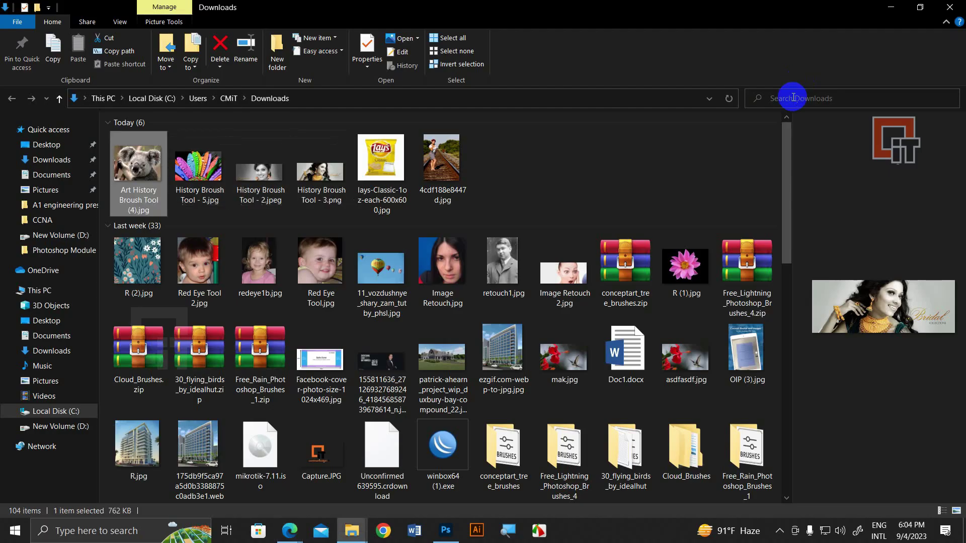
pyautogui.rightClick(134, 170)
pyautogui.moveTo(170, 330)
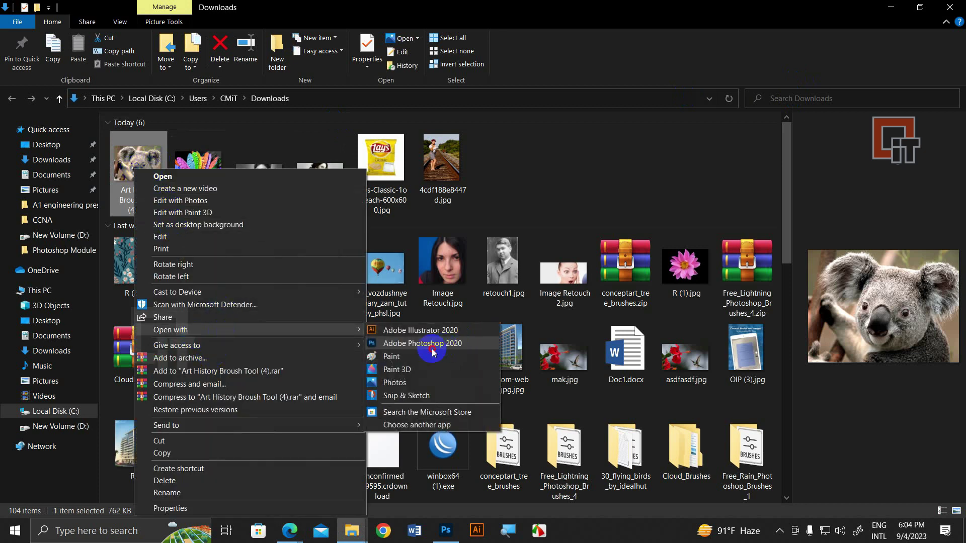
pyautogui.click(459, 342)
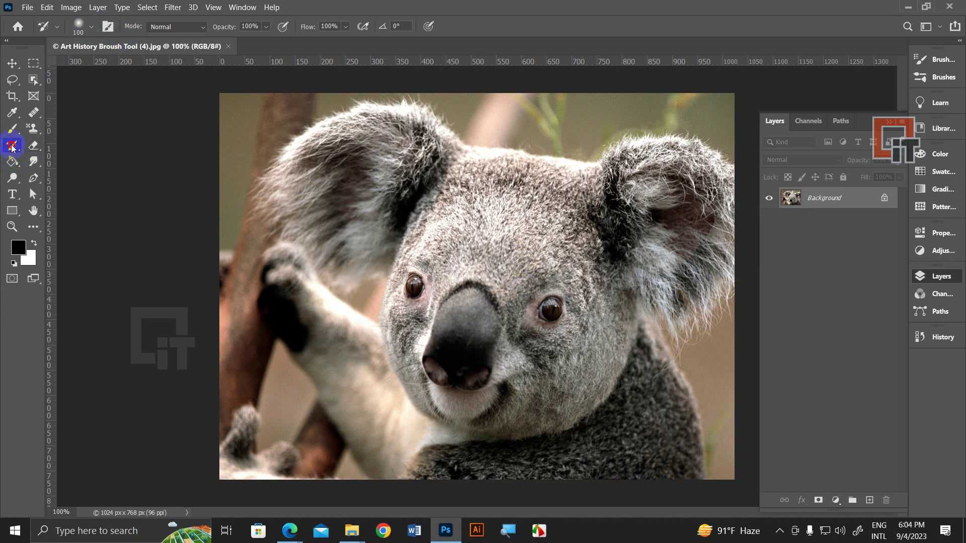
# Step: Switch to the Art History Brush at 1600 px and smear it across the whole koala photo
pyautogui.moveTo(12, 147); pyautogui.dragTo(56, 165)
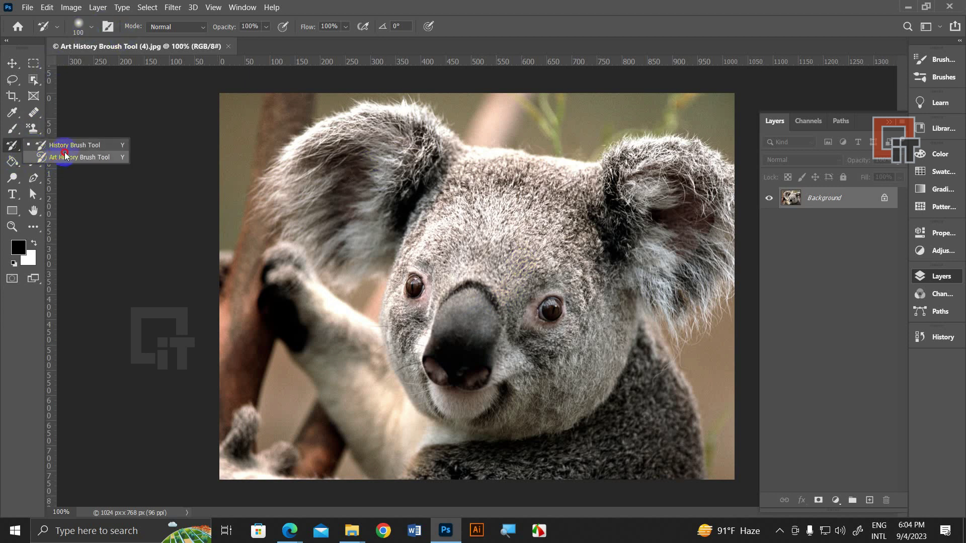
pyautogui.click(65, 155)
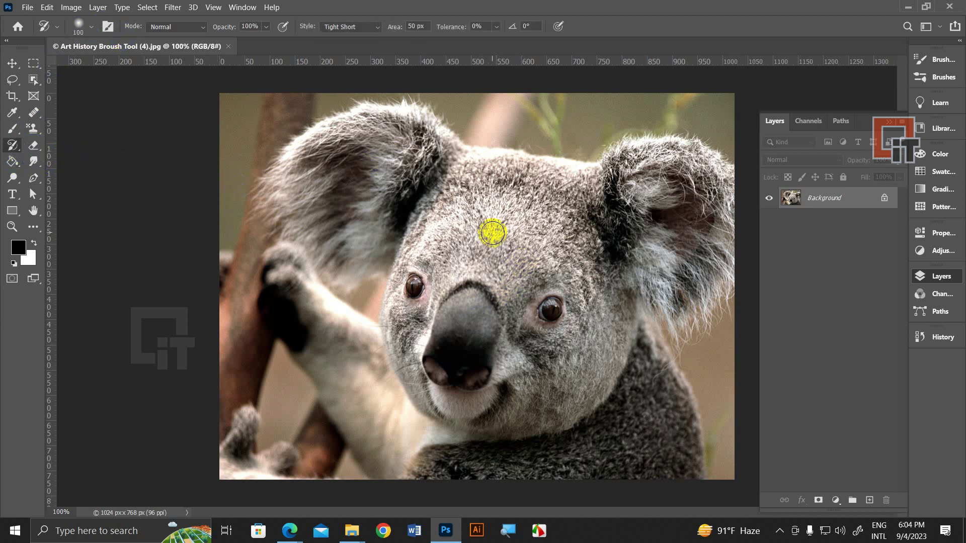
pyautogui.press(']')
pyautogui.press(']')
pyautogui.press(']')
pyautogui.press(']')
pyautogui.press(']')
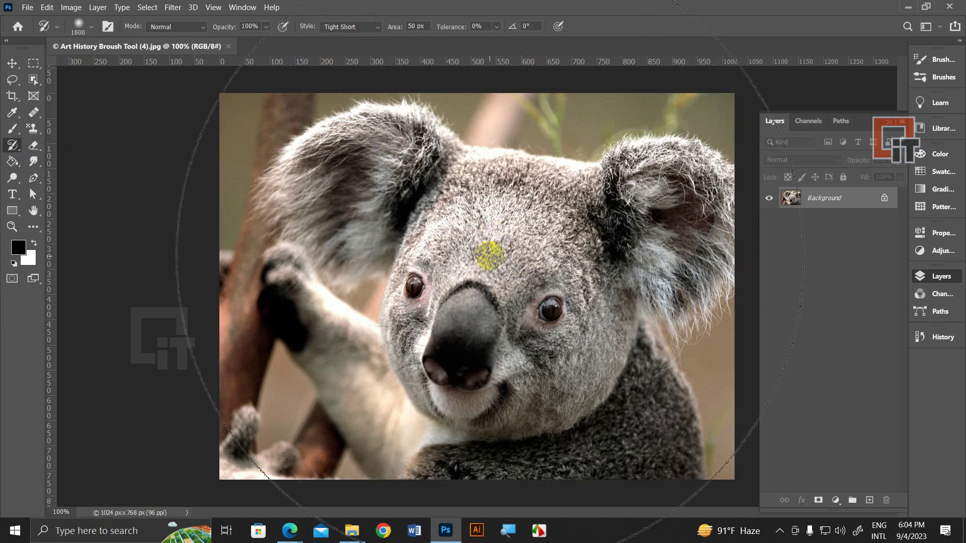
pyautogui.press(']')
pyautogui.hotkey('ctrl', '-')
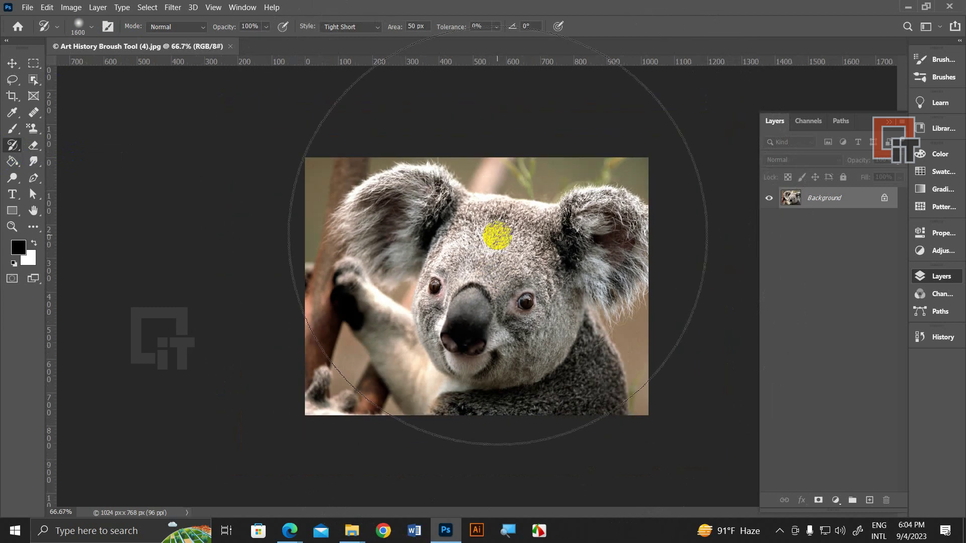
pyautogui.moveTo(497, 236)
pyautogui.mouseDown()
pyautogui.moveTo(493, 291)
pyautogui.moveTo(503, 271)
pyautogui.mouseUp()
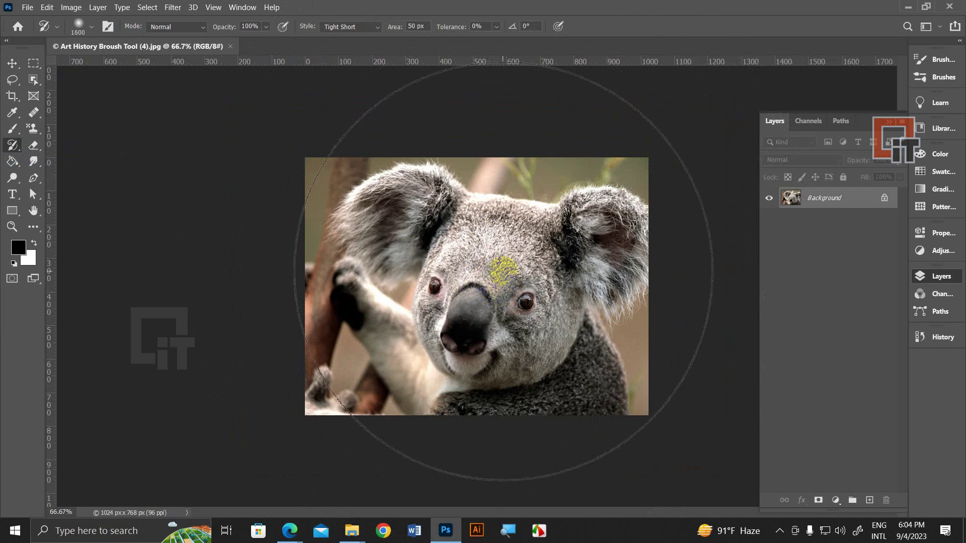
pyautogui.moveTo(503, 272); pyautogui.dragTo(569, 367)
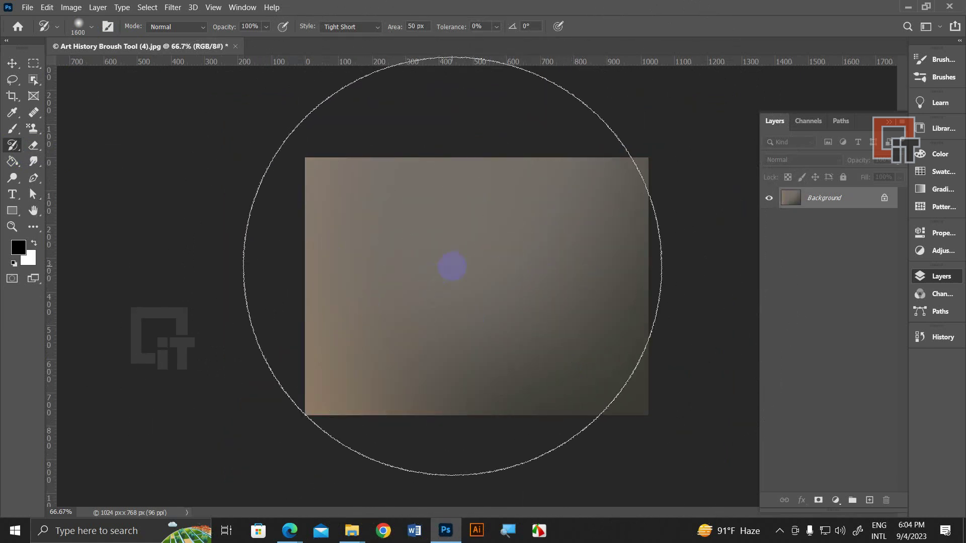
# Step: Repaint the koala in blurry smears while shrinking the Art History Brush from 1600 to 250 px
pyautogui.moveTo(452, 266); pyautogui.dragTo(496, 259)
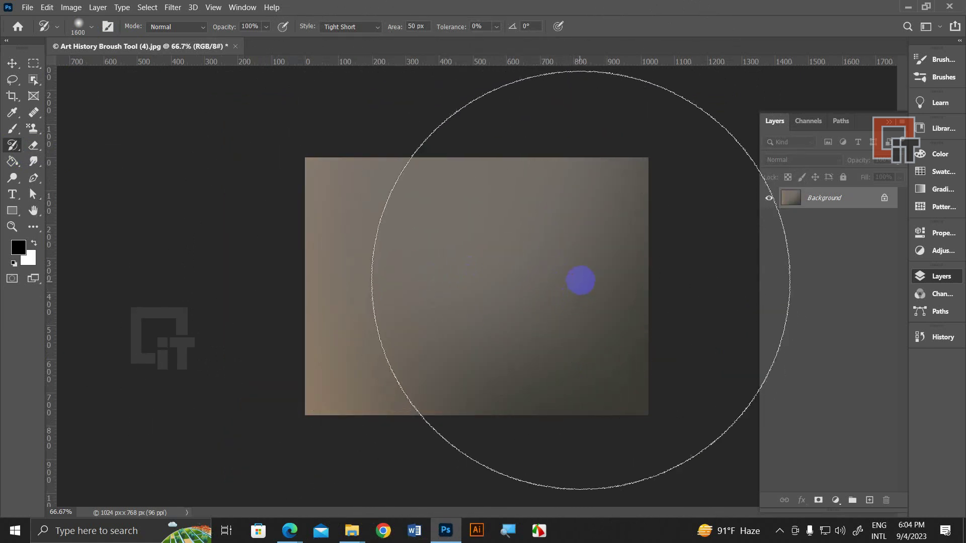
pyautogui.press('[')
pyautogui.press('[')
pyautogui.press('[')
pyautogui.press('[')
pyautogui.press('[')
pyautogui.press('[')
pyautogui.press('[')
pyautogui.press('[')
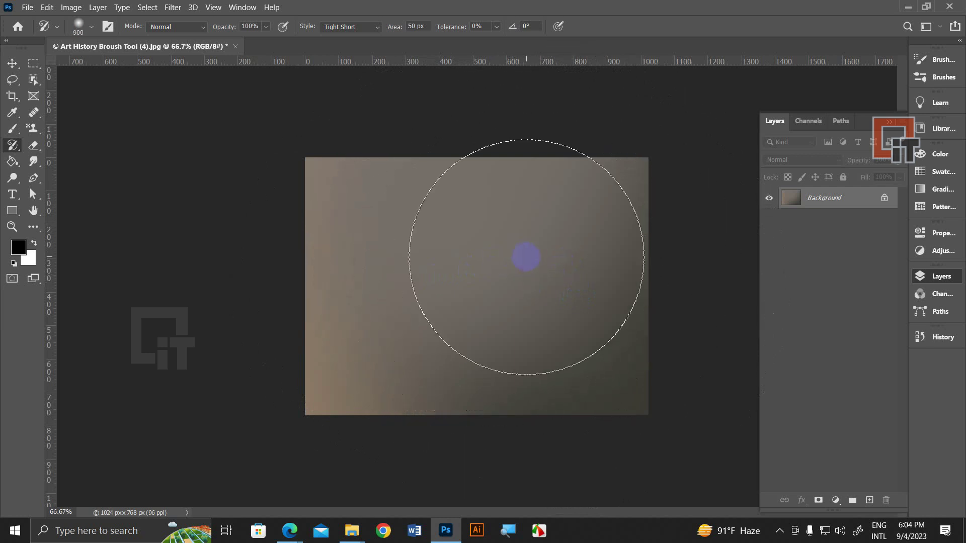
pyautogui.press('[')
pyautogui.press('[')
pyautogui.press('[')
pyautogui.press('[')
pyautogui.press('[')
pyautogui.press('[')
pyautogui.press('[')
pyautogui.moveTo(595, 199)
pyautogui.mouseDown()
pyautogui.moveTo(503, 169)
pyautogui.moveTo(300, 300)
pyautogui.moveTo(595, 363)
pyautogui.moveTo(491, 270)
pyautogui.moveTo(560, 209)
pyautogui.mouseUp()
pyautogui.press('[')
pyautogui.press('[')
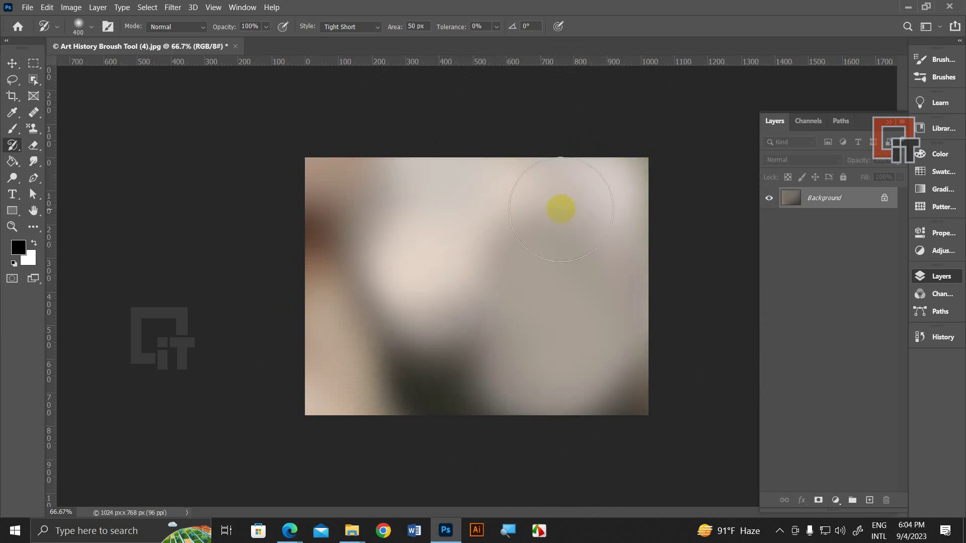
pyautogui.press('[')
pyautogui.moveTo(626, 173)
pyautogui.mouseDown()
pyautogui.moveTo(440, 166)
pyautogui.moveTo(301, 345)
pyautogui.moveTo(487, 373)
pyautogui.moveTo(495, 187)
pyautogui.moveTo(519, 304)
pyautogui.mouseUp()
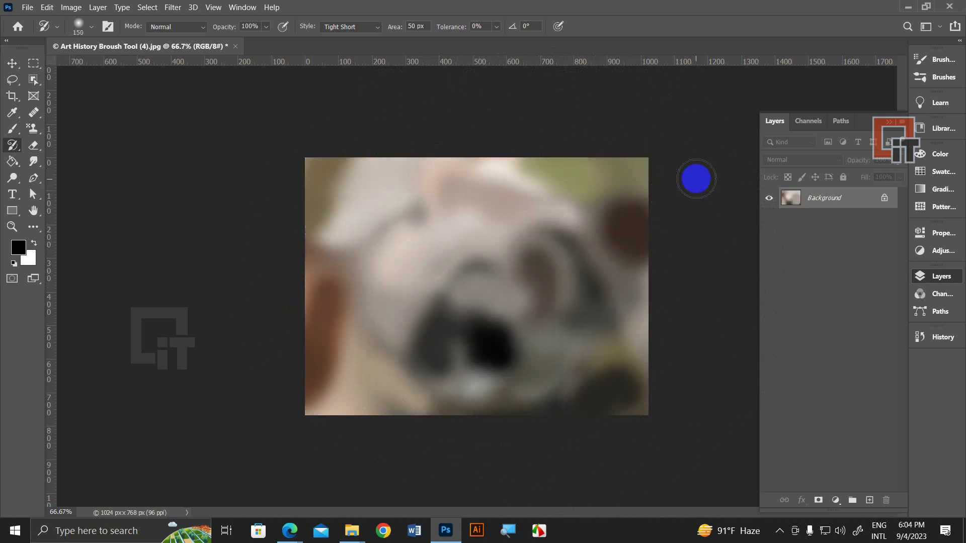
# Step: Keep repainting the koala at 125 px, then set the brush to 80 px
pyautogui.press('[')
pyautogui.press('[')
pyautogui.moveTo(639, 166)
pyautogui.mouseDown()
pyautogui.moveTo(457, 237)
pyautogui.moveTo(532, 129)
pyautogui.moveTo(393, 179)
pyautogui.moveTo(502, 363)
pyautogui.moveTo(651, 338)
pyautogui.moveTo(522, 362)
pyautogui.moveTo(569, 210)
pyautogui.mouseUp()
pyautogui.moveTo(640, 175)
pyautogui.mouseDown()
pyautogui.moveTo(459, 195)
pyautogui.moveTo(409, 319)
pyautogui.moveTo(528, 194)
pyautogui.moveTo(520, 223)
pyautogui.moveTo(582, 244)
pyautogui.moveTo(519, 282)
pyautogui.moveTo(436, 287)
pyautogui.moveTo(469, 238)
pyautogui.moveTo(395, 187)
pyautogui.moveTo(481, 405)
pyautogui.moveTo(502, 315)
pyautogui.moveTo(556, 209)
pyautogui.moveTo(490, 261)
pyautogui.moveTo(463, 252)
pyautogui.moveTo(424, 295)
pyautogui.moveTo(500, 231)
pyautogui.moveTo(537, 227)
pyautogui.moveTo(438, 280)
pyautogui.moveTo(375, 173)
pyautogui.moveTo(567, 377)
pyautogui.moveTo(614, 404)
pyautogui.moveTo(588, 317)
pyautogui.moveTo(489, 233)
pyautogui.moveTo(659, 175)
pyautogui.moveTo(567, 274)
pyautogui.moveTo(500, 291)
pyautogui.moveTo(433, 328)
pyautogui.moveTo(440, 224)
pyautogui.moveTo(463, 228)
pyautogui.moveTo(470, 187)
pyautogui.moveTo(431, 244)
pyautogui.moveTo(470, 222)
pyautogui.moveTo(525, 368)
pyautogui.moveTo(461, 317)
pyautogui.moveTo(567, 274)
pyautogui.moveTo(599, 222)
pyautogui.moveTo(405, 271)
pyautogui.moveTo(302, 207)
pyautogui.moveTo(295, 330)
pyautogui.moveTo(461, 384)
pyautogui.moveTo(635, 381)
pyautogui.moveTo(636, 427)
pyautogui.moveTo(638, 369)
pyautogui.mouseUp()
pyautogui.press(']')
pyautogui.press('[')
pyautogui.press('[')
pyautogui.press('[')
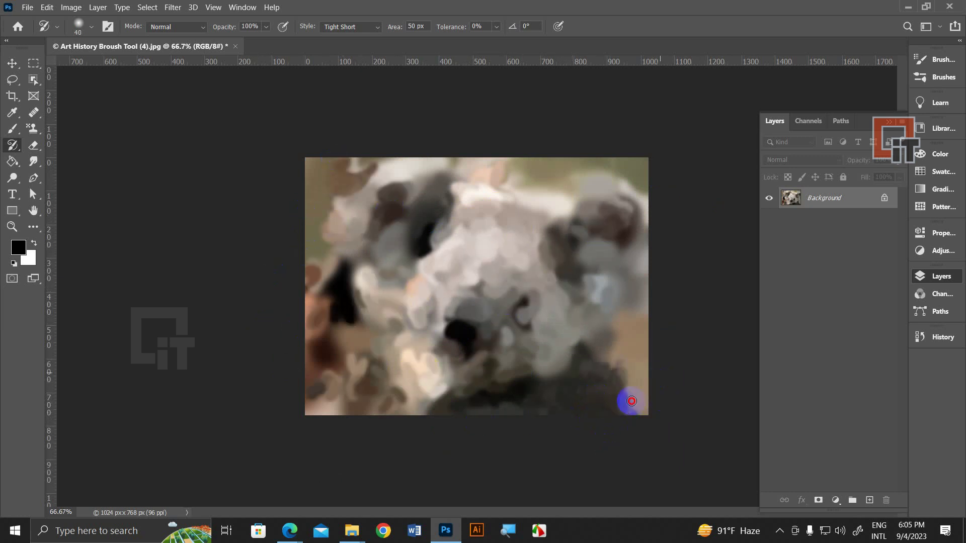
# Step: Repaint the nose area, right cheek, right ear, forehead and upper-left ear at 80 px
pyautogui.moveTo(578, 422)
pyautogui.mouseDown()
pyautogui.moveTo(530, 345)
pyautogui.moveTo(524, 263)
pyautogui.moveTo(467, 272)
pyautogui.moveTo(397, 321)
pyautogui.moveTo(500, 306)
pyautogui.moveTo(523, 276)
pyautogui.moveTo(410, 221)
pyautogui.moveTo(576, 224)
pyautogui.moveTo(576, 315)
pyautogui.moveTo(585, 300)
pyautogui.moveTo(523, 314)
pyautogui.moveTo(565, 279)
pyautogui.moveTo(488, 357)
pyautogui.moveTo(525, 298)
pyautogui.moveTo(457, 218)
pyautogui.moveTo(461, 293)
pyautogui.moveTo(427, 265)
pyautogui.moveTo(406, 291)
pyautogui.moveTo(388, 414)
pyautogui.moveTo(500, 393)
pyautogui.moveTo(525, 401)
pyautogui.moveTo(347, 387)
pyautogui.moveTo(366, 384)
pyautogui.moveTo(359, 325)
pyautogui.moveTo(425, 263)
pyautogui.moveTo(431, 220)
pyautogui.moveTo(448, 198)
pyautogui.moveTo(375, 226)
pyautogui.moveTo(334, 258)
pyautogui.moveTo(313, 319)
pyautogui.moveTo(362, 387)
pyautogui.moveTo(400, 403)
pyautogui.moveTo(598, 409)
pyautogui.mouseUp()
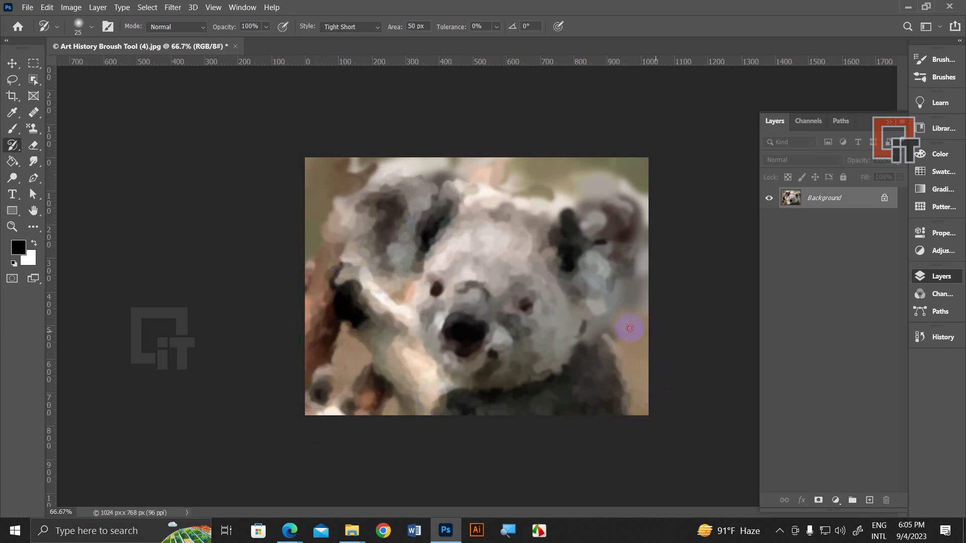
pyautogui.moveTo(629, 328)
pyautogui.mouseDown()
pyautogui.moveTo(634, 297)
pyautogui.moveTo(524, 340)
pyautogui.mouseUp()
pyautogui.moveTo(572, 269)
pyautogui.mouseDown()
pyautogui.moveTo(509, 201)
pyautogui.moveTo(472, 209)
pyautogui.moveTo(389, 188)
pyautogui.moveTo(371, 210)
pyautogui.moveTo(502, 208)
pyautogui.moveTo(386, 194)
pyautogui.moveTo(341, 155)
pyautogui.moveTo(270, 198)
pyautogui.moveTo(317, 254)
pyautogui.moveTo(387, 276)
pyautogui.moveTo(455, 267)
pyautogui.mouseUp()
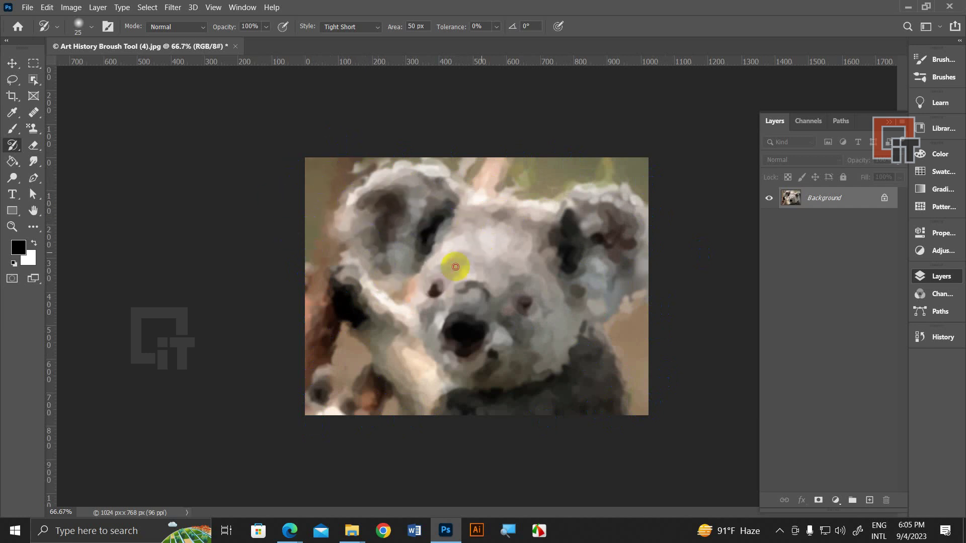
pyautogui.moveTo(388, 170); pyautogui.dragTo(433, 141)
# Step: At 10 px, add fine strokes over the ears' inner fur, face, lower fur and arm
pyautogui.press('[')
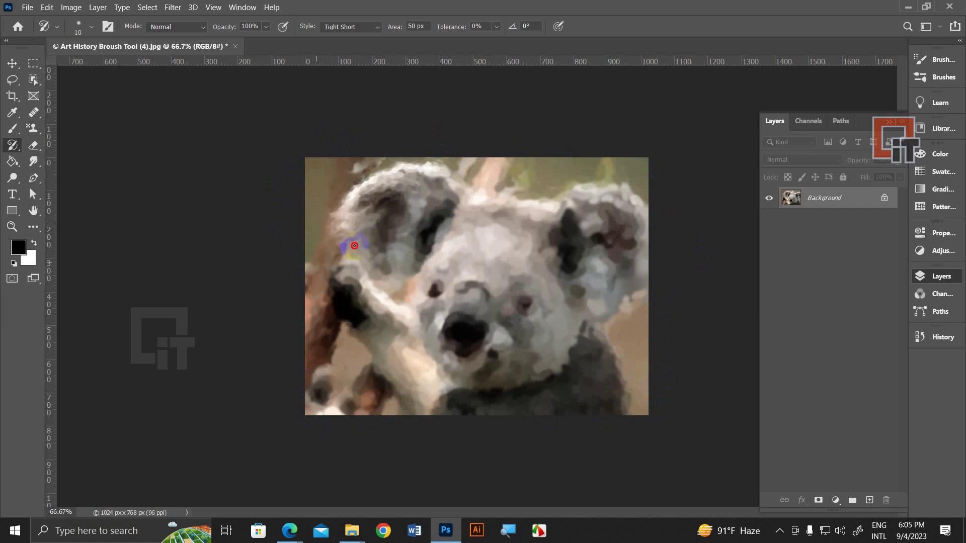
pyautogui.moveTo(354, 246); pyautogui.dragTo(410, 242)
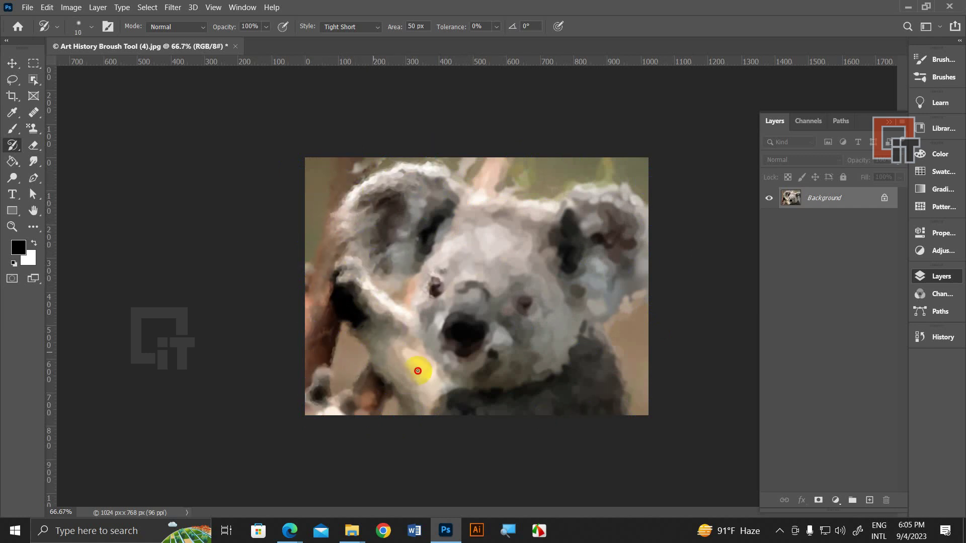
pyautogui.moveTo(417, 370)
pyautogui.mouseDown()
pyautogui.moveTo(521, 248)
pyautogui.moveTo(479, 229)
pyautogui.mouseUp()
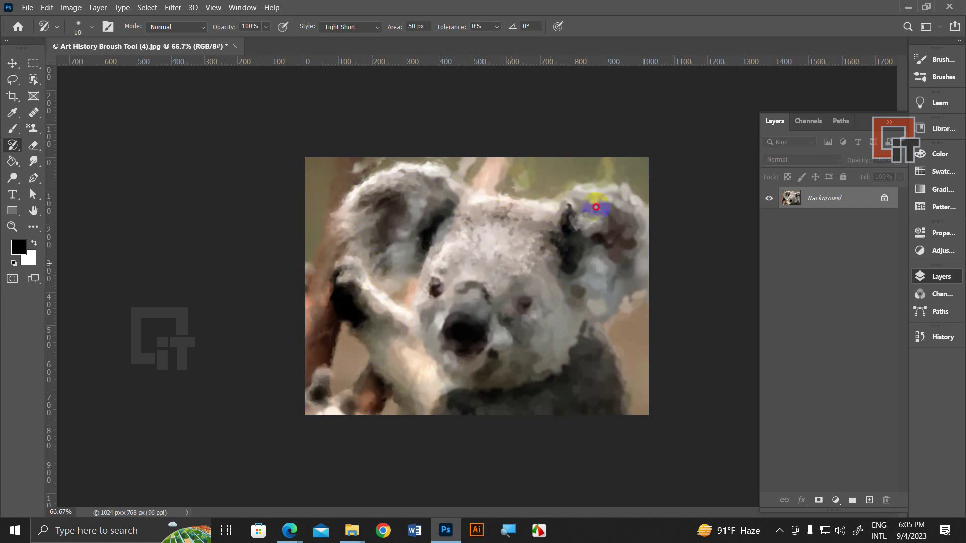
pyautogui.moveTo(629, 291); pyautogui.dragTo(608, 257)
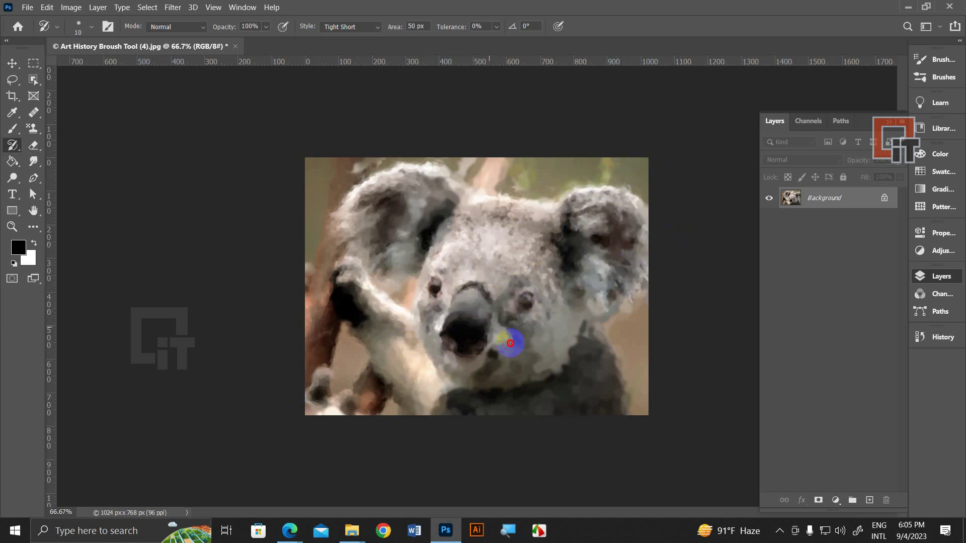
pyautogui.moveTo(568, 385); pyautogui.dragTo(613, 413)
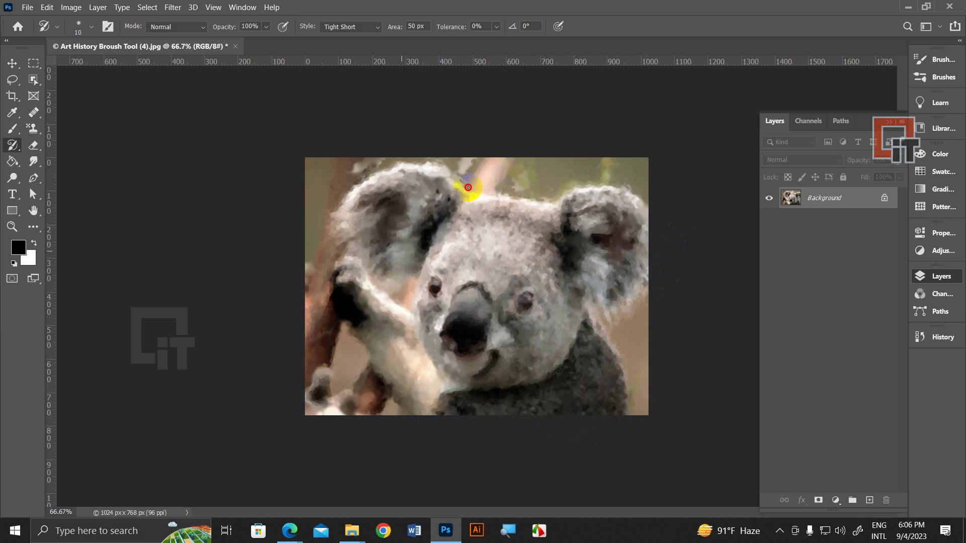
pyautogui.moveTo(353, 244)
pyautogui.mouseDown()
pyautogui.moveTo(398, 280)
pyautogui.moveTo(366, 345)
pyautogui.moveTo(319, 388)
pyautogui.moveTo(347, 375)
pyautogui.moveTo(325, 388)
pyautogui.moveTo(382, 428)
pyautogui.moveTo(530, 419)
pyautogui.moveTo(602, 396)
pyautogui.moveTo(603, 433)
pyautogui.mouseUp()
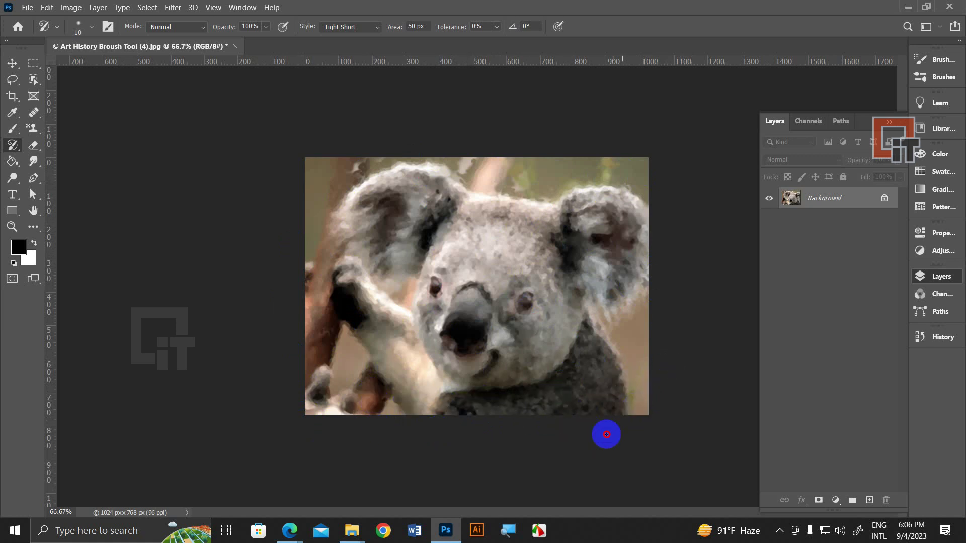
pyautogui.moveTo(402, 172)
pyautogui.mouseDown()
pyautogui.moveTo(337, 157)
pyautogui.moveTo(294, 166)
pyautogui.mouseUp()
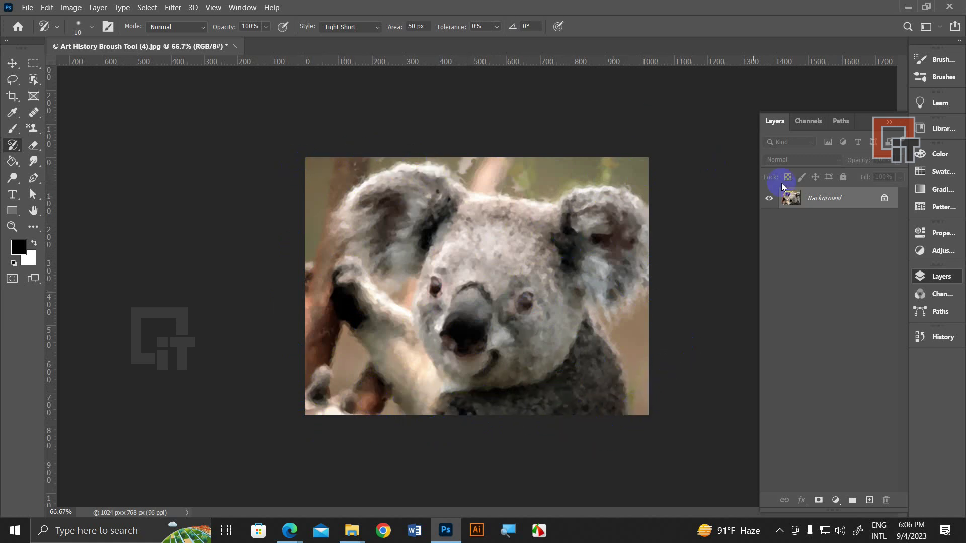
# Step: Compare the original koala snapshot with the final painted state in the History panel
pyautogui.click(936, 338)
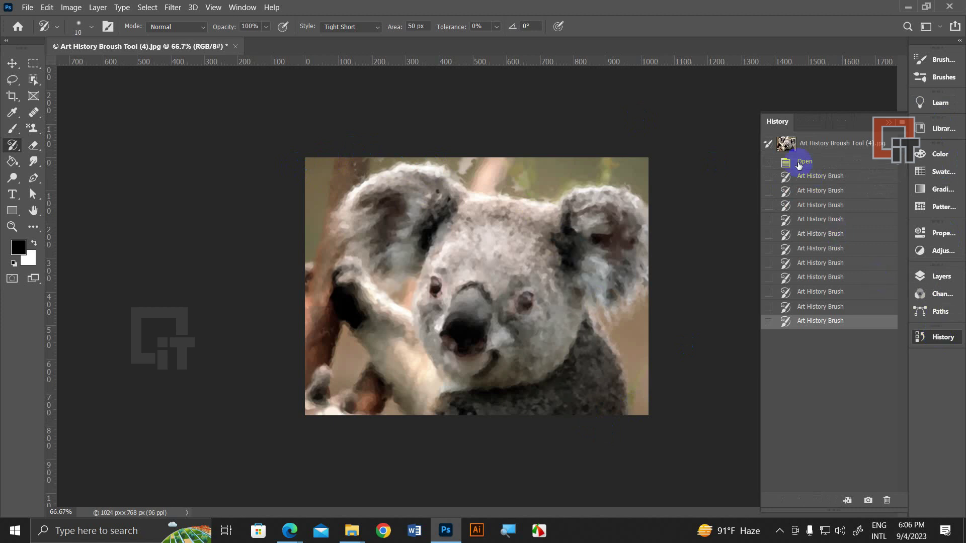
pyautogui.click(788, 144)
pyautogui.click(841, 322)
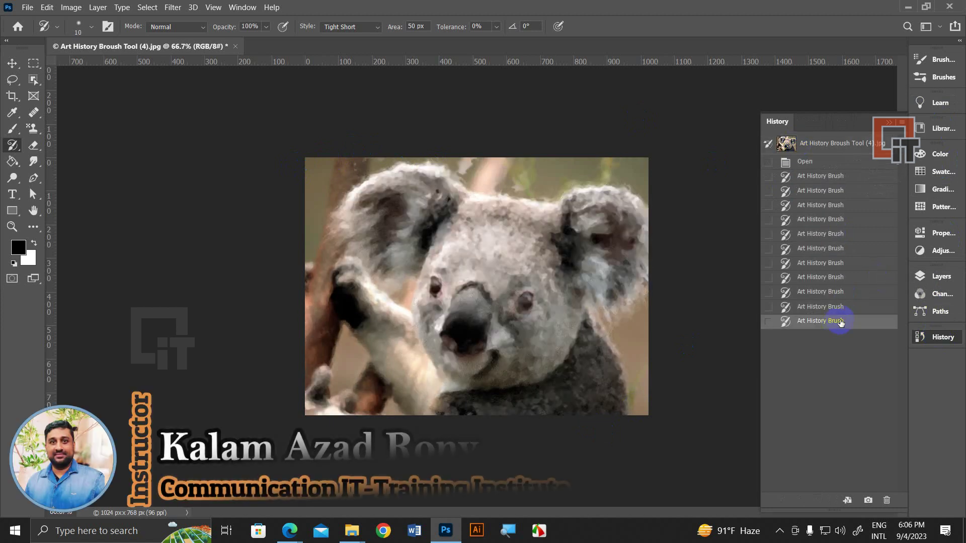
# Step: Close the koala without saving and return to the course outline PDF, selecting 'Brush' in the last topic
pyautogui.hotkey('ctrl', 'w')
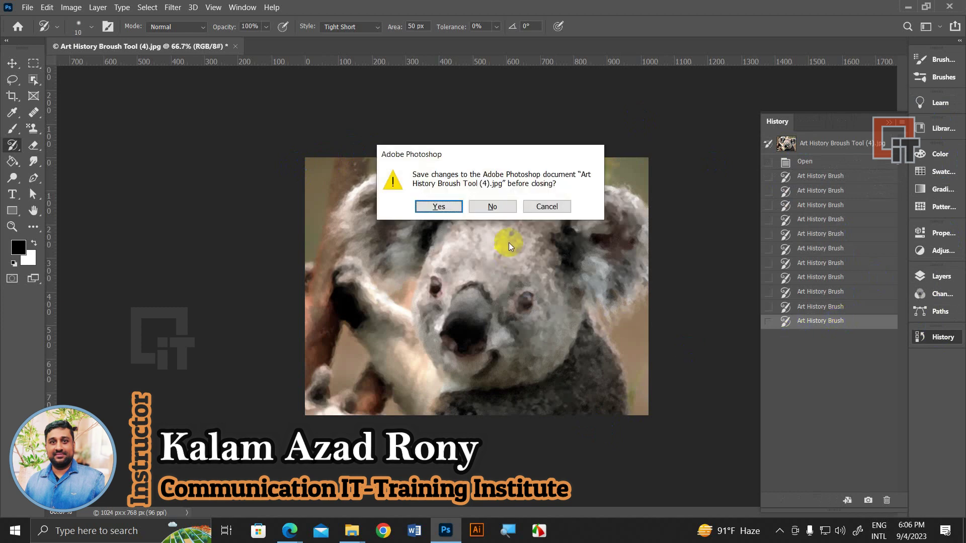
pyautogui.click(494, 206)
pyautogui.hotkey('alt', 'Tab')
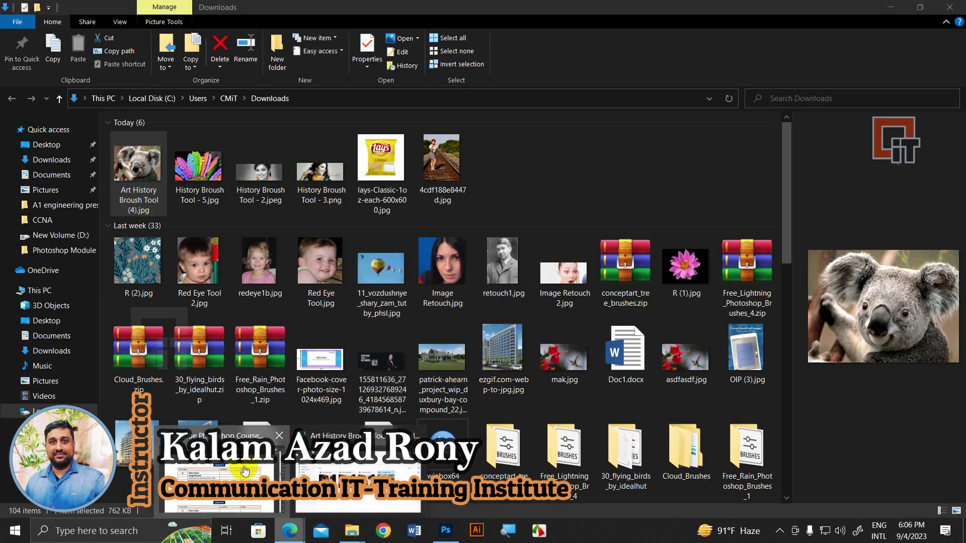
pyautogui.click(289, 531)
pyautogui.doubleClick(404, 348)
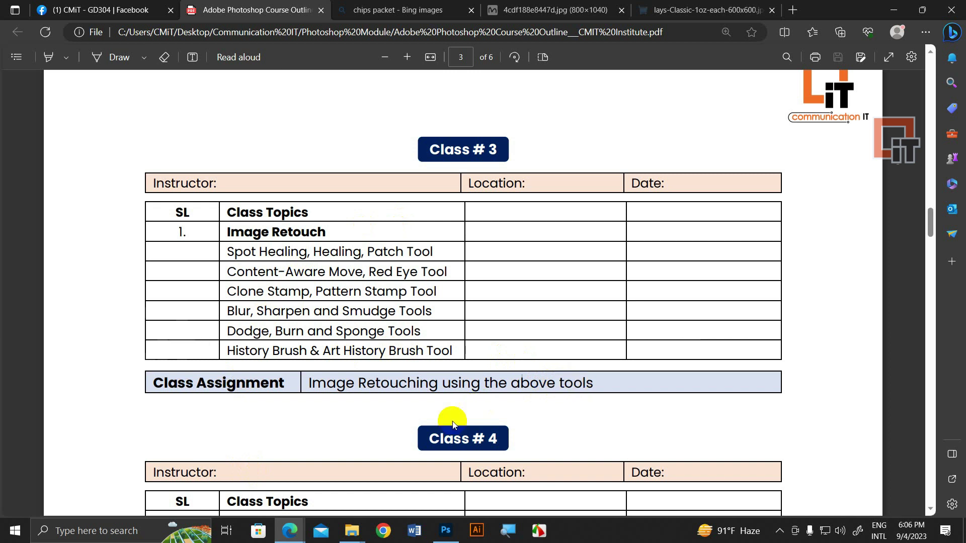
pyautogui.click(240, 329)
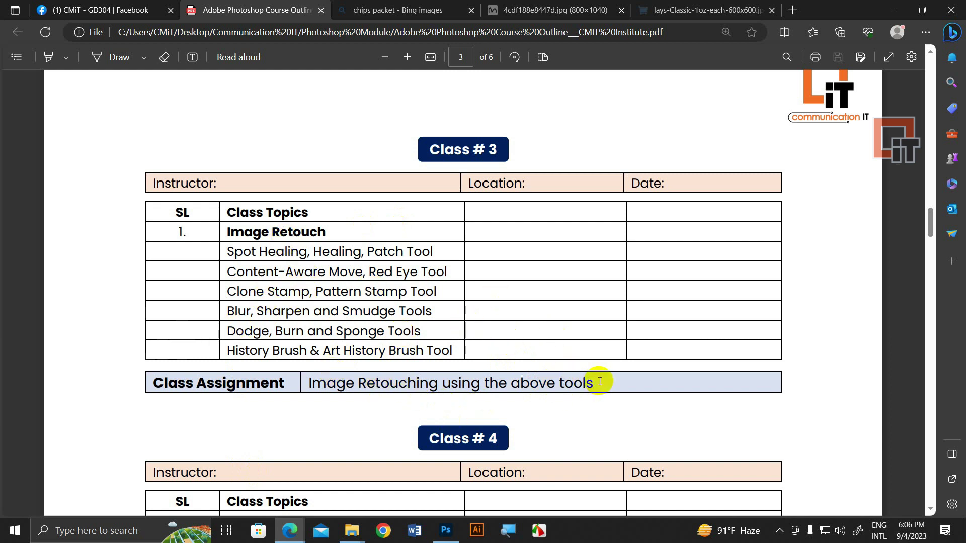
pyautogui.moveTo(600, 382); pyautogui.dragTo(306, 372)
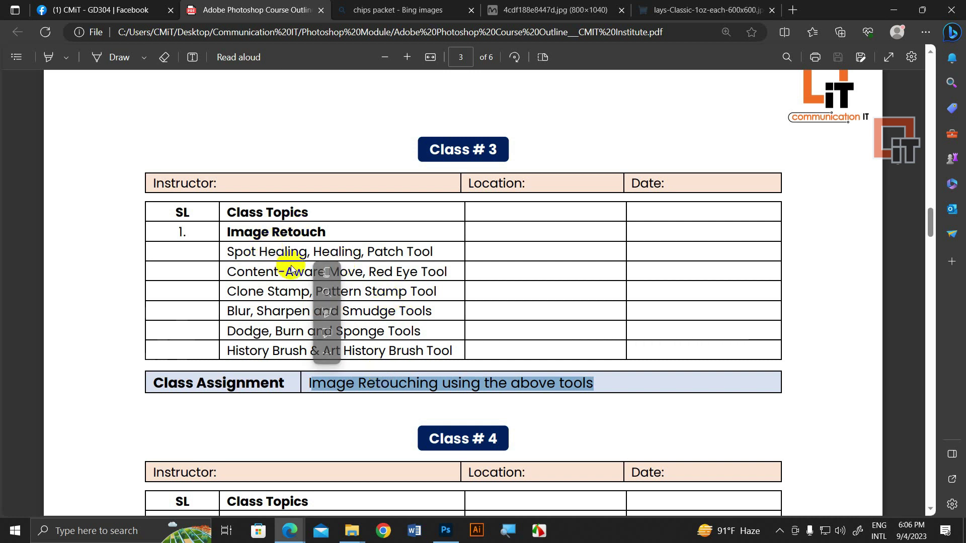
pyautogui.click(414, 291)
pyautogui.moveTo(453, 351)
pyautogui.mouseDown()
pyautogui.moveTo(222, 258)
pyautogui.moveTo(228, 251)
pyautogui.mouseUp()
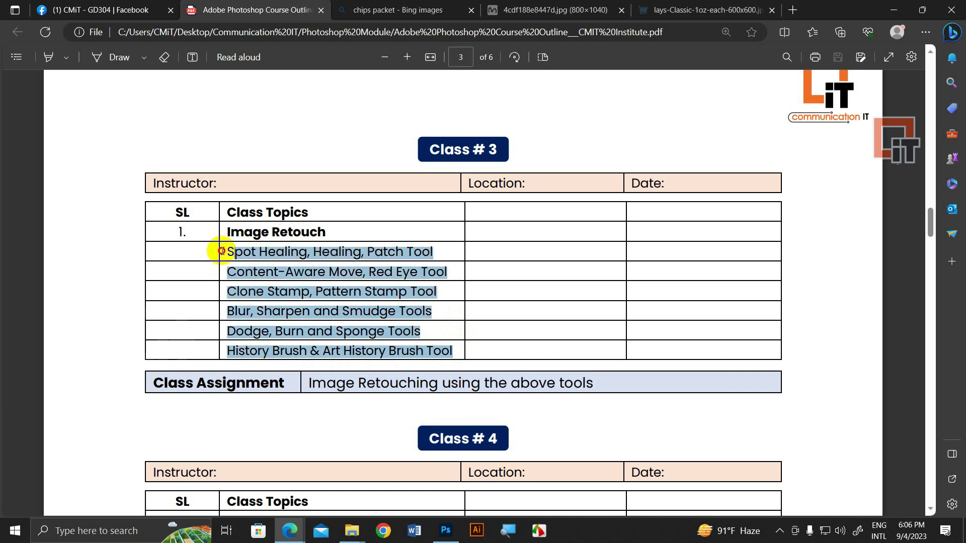
pyautogui.click(308, 256)
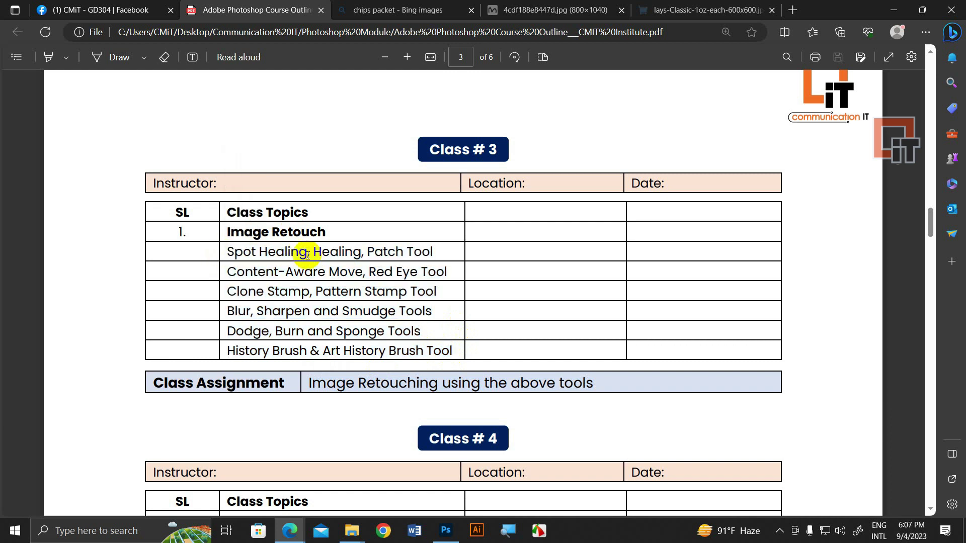